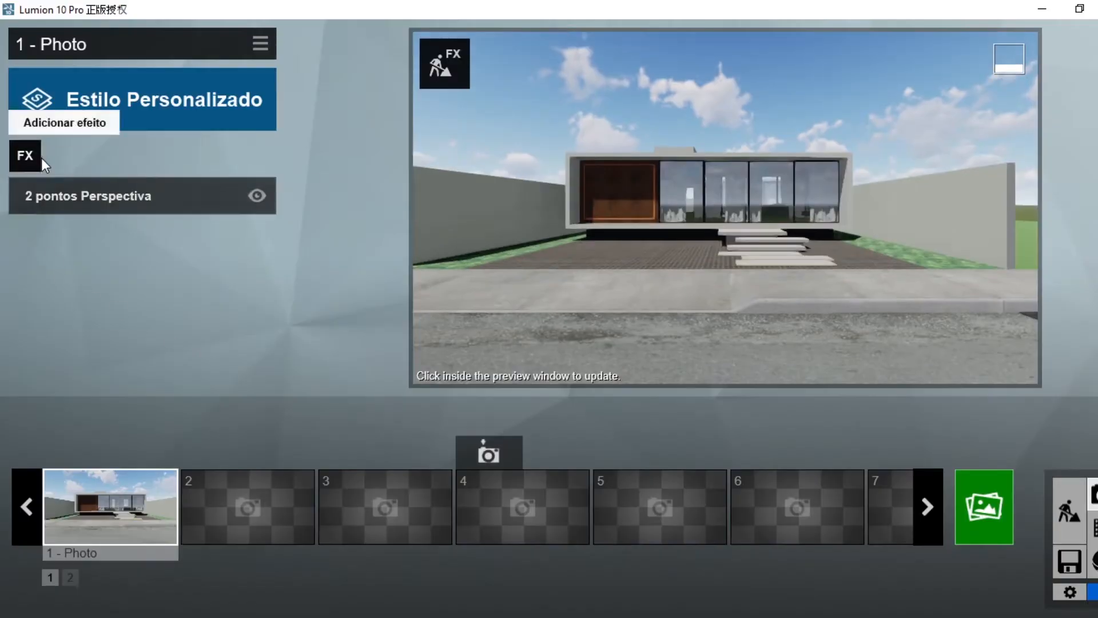
Look through the photo effect categories, from weather, sky and objects to camera, animation, artistic and advanced effects.
{"action": "left_click", "coordinate": [38, 158]}
{"action": "left_click", "coordinate": [248, 103]}
{"action": "left_click", "coordinate": [255, 135]}
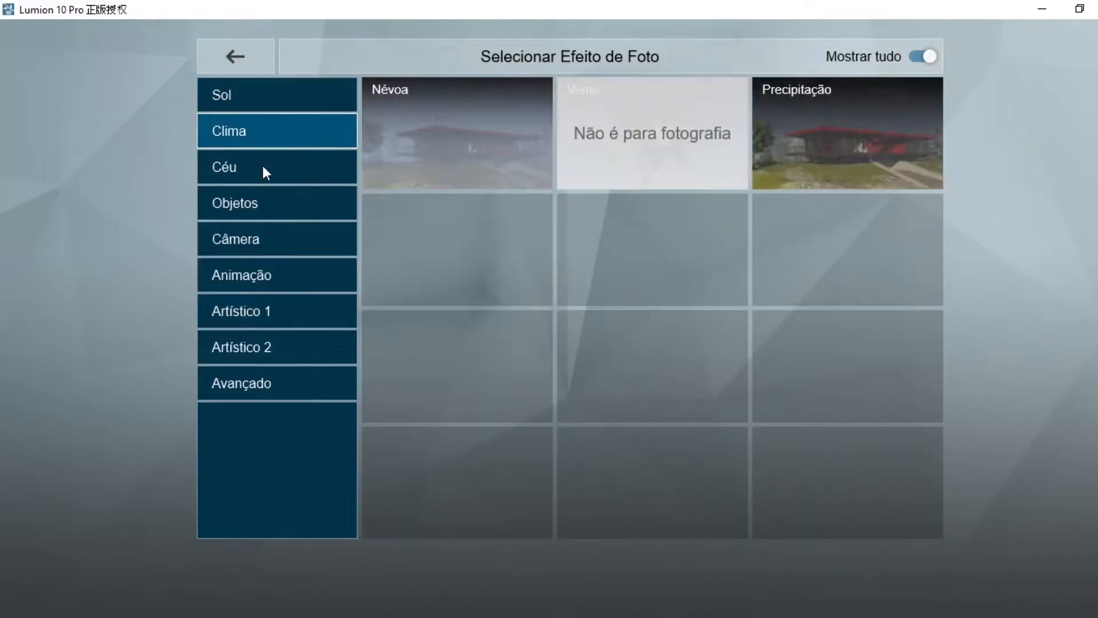
{"action": "left_click", "coordinate": [263, 171]}
{"action": "left_click", "coordinate": [268, 210]}
{"action": "left_click", "coordinate": [266, 246]}
{"action": "left_click", "coordinate": [265, 280]}
{"action": "left_click", "coordinate": [263, 312]}
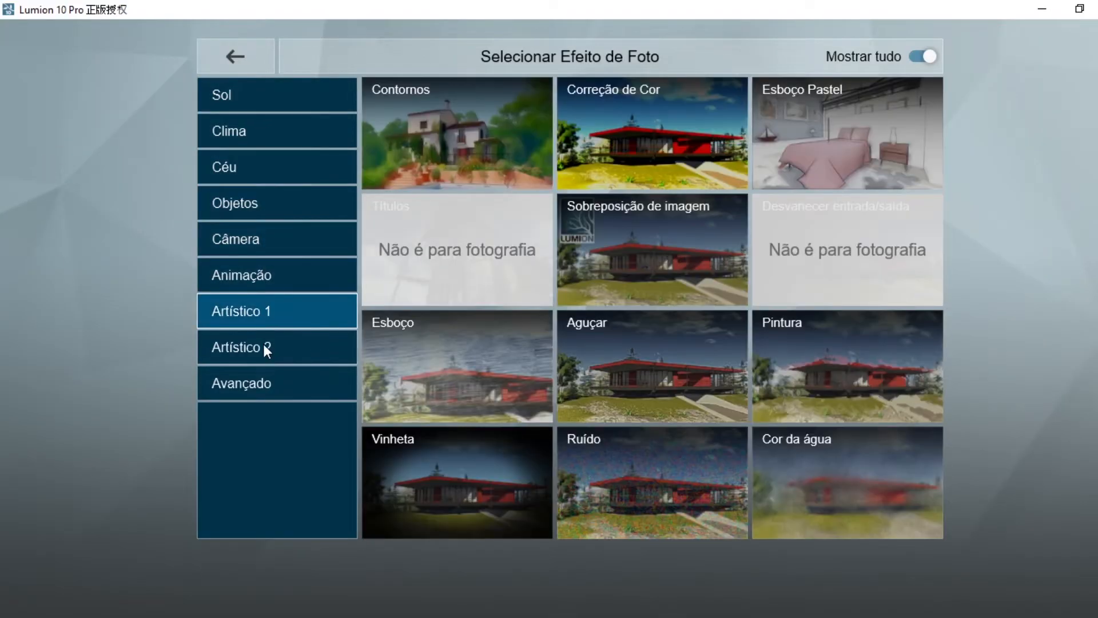
{"action": "left_click", "coordinate": [263, 345]}
{"action": "left_click", "coordinate": [263, 389]}
{"action": "left_click", "coordinate": [252, 96]}
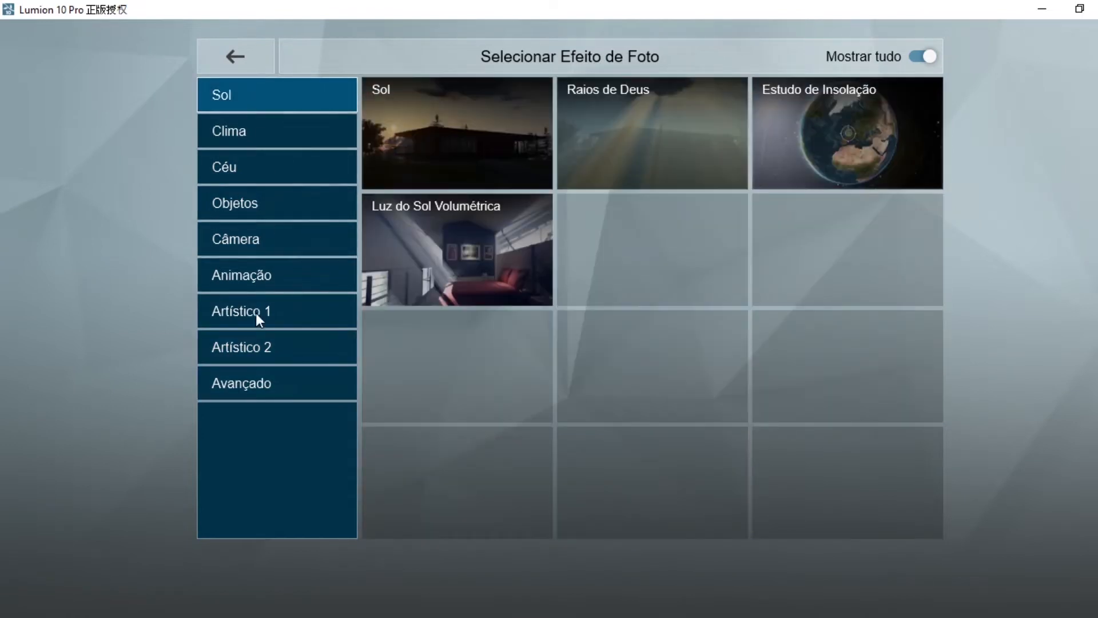
{"action": "left_click", "coordinate": [239, 57]}
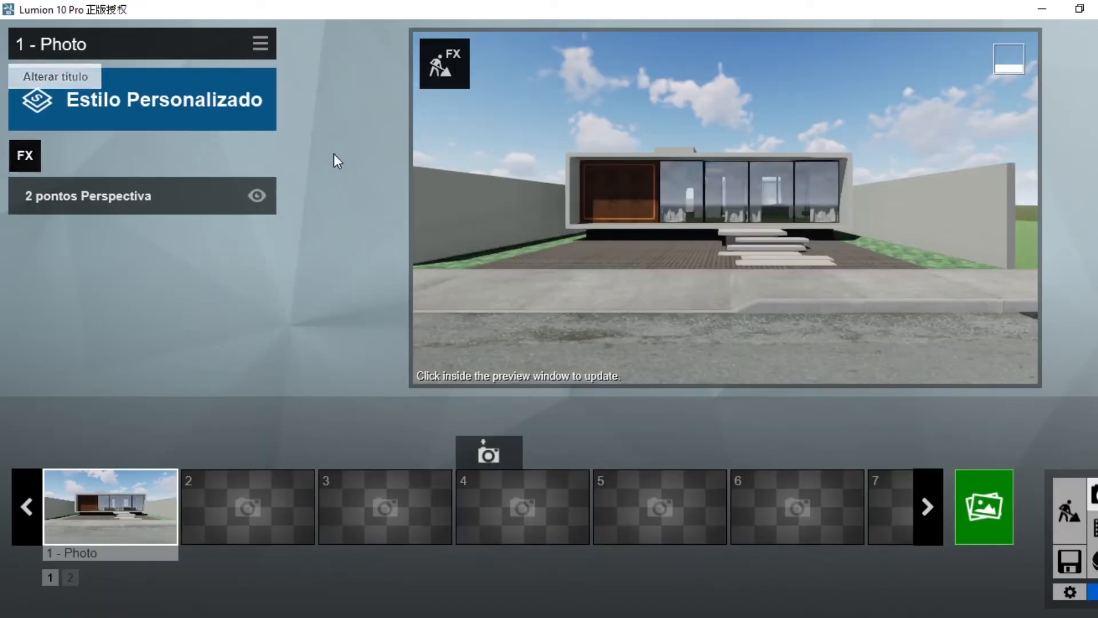
Recall the saved Photo 1 view and look at the preset folders in the Pressets folder in File Explorer.
{"action": "left_click", "coordinate": [94, 524]}
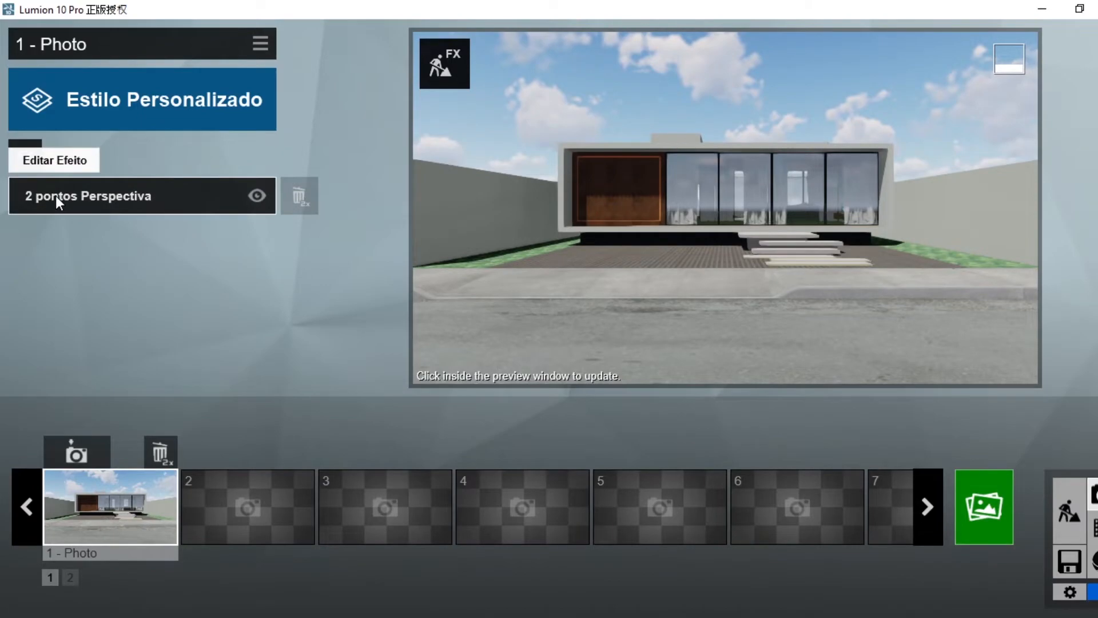
{"action": "left_click", "coordinate": [154, 617]}
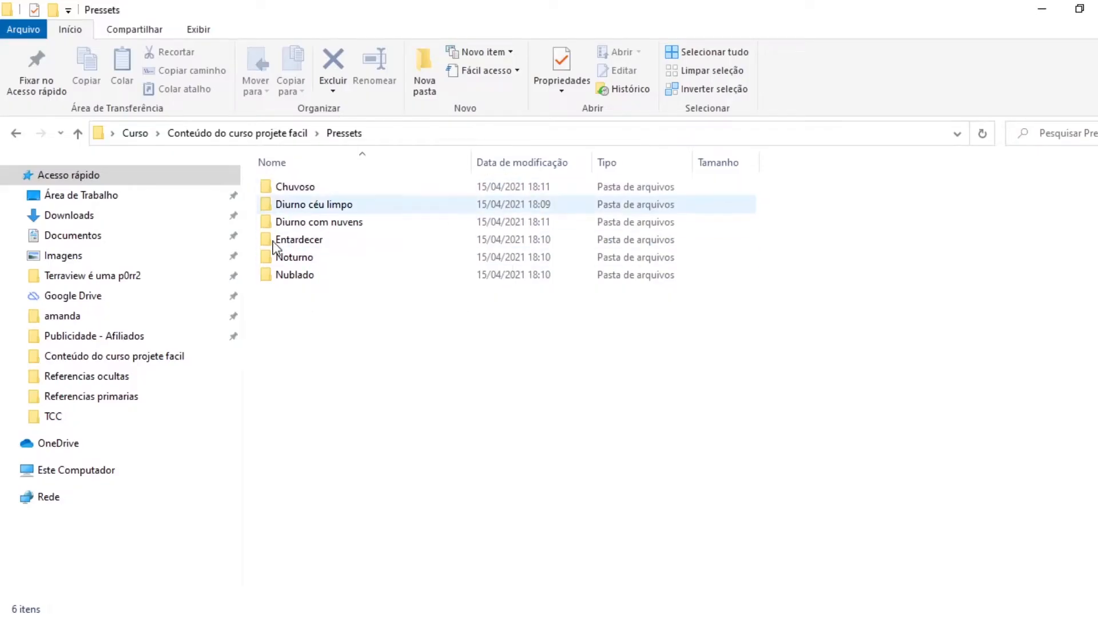
{"action": "left_click", "coordinate": [1041, 9]}
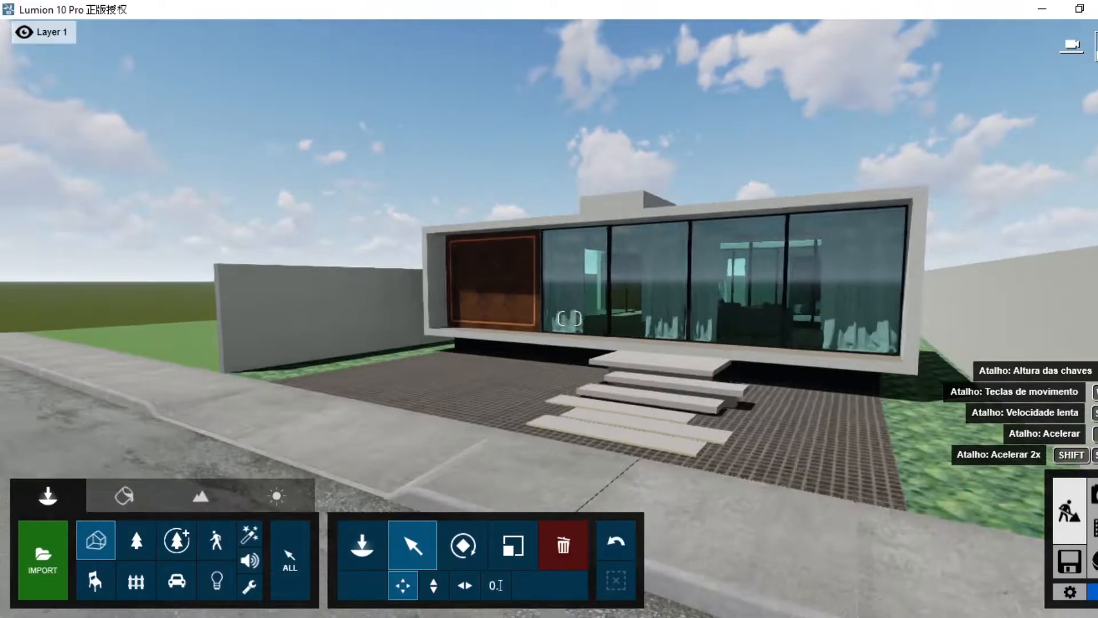
Position the scene camera facing the front of the house from the street and switch to Photo mode.
{"action": "key", "text": "w"}
{"action": "right_click_drag", "start_coordinate": [635, 280], "coordinate": [678, 279]}
{"action": "key", "text": "s"}
{"action": "mouse_move", "coordinate": [741, 32]}
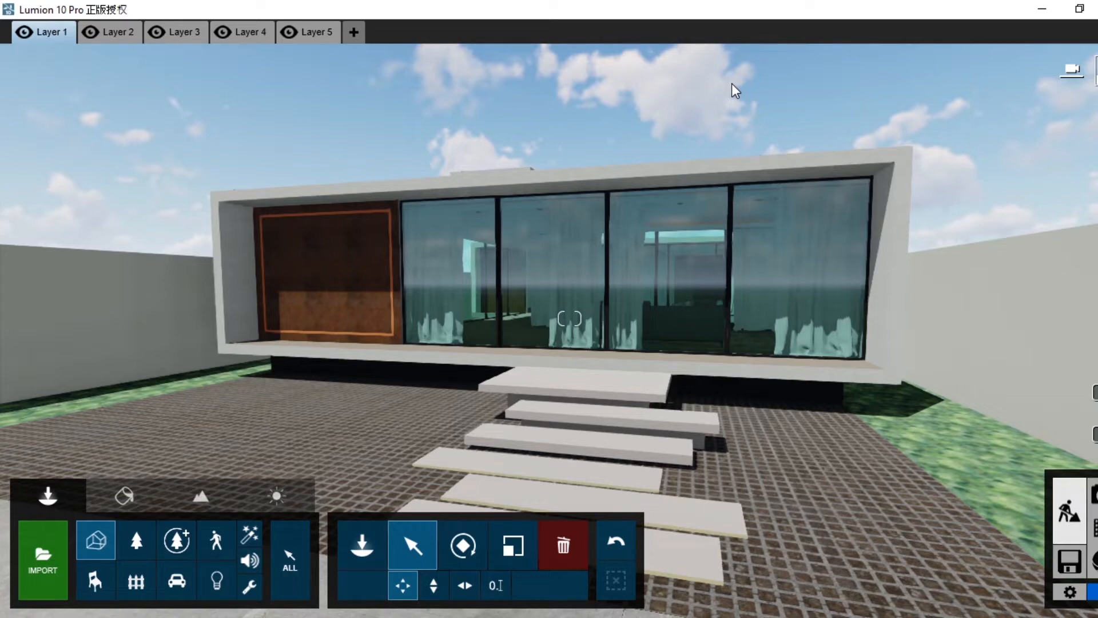
{"action": "key", "text": "s"}
{"action": "right_click_drag", "start_coordinate": [646, 139], "coordinate": [690, 117]}
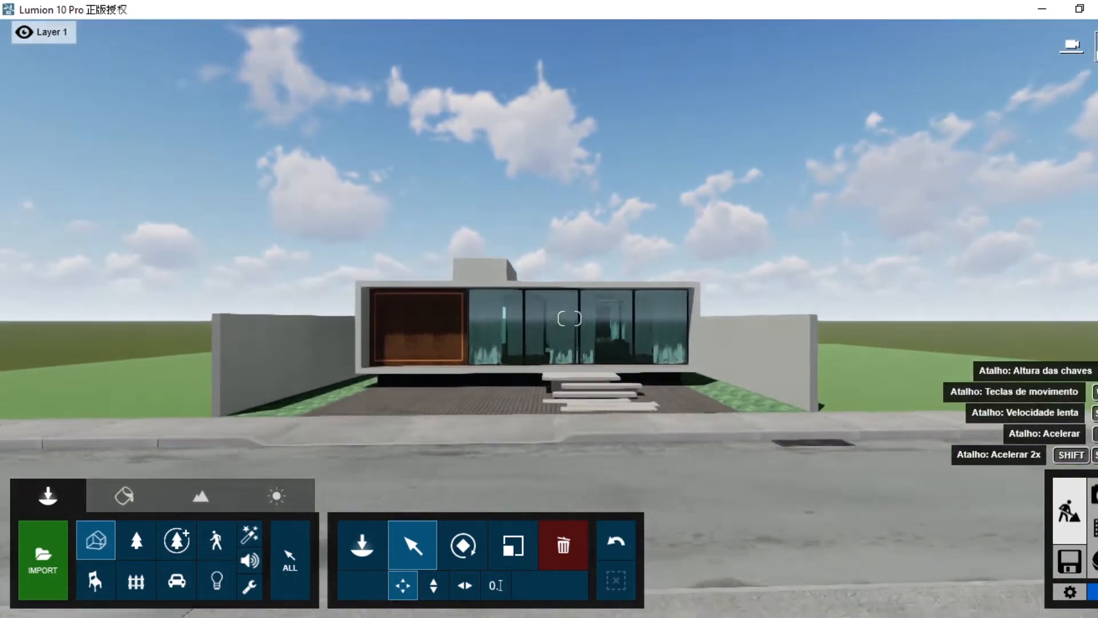
{"action": "key", "text": "w"}
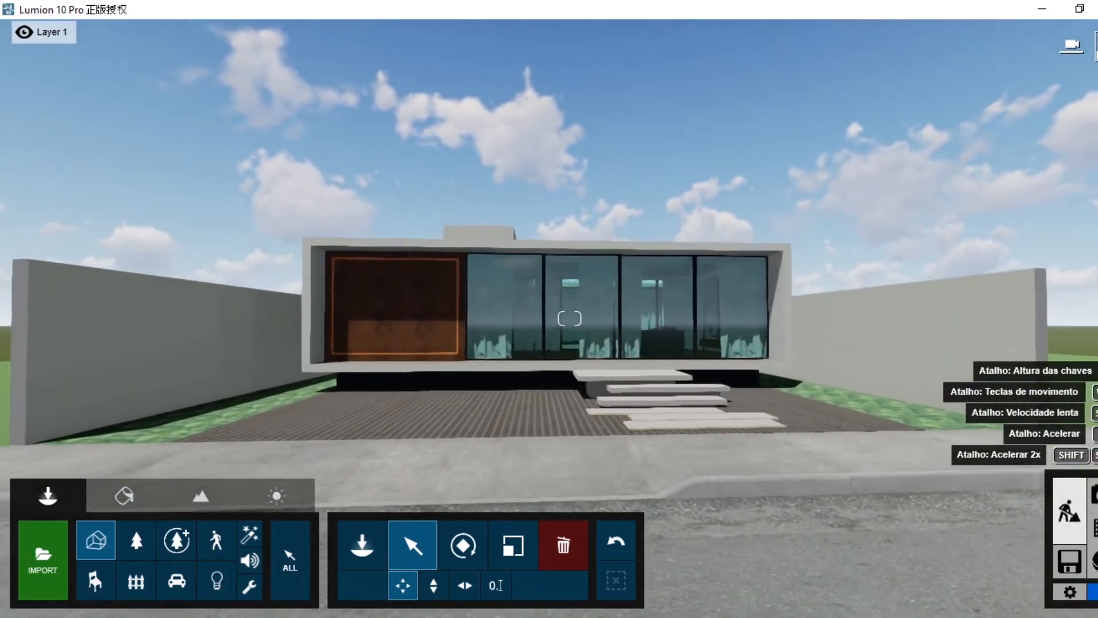
{"action": "right_click_drag", "start_coordinate": [658, 180], "coordinate": [623, 189]}
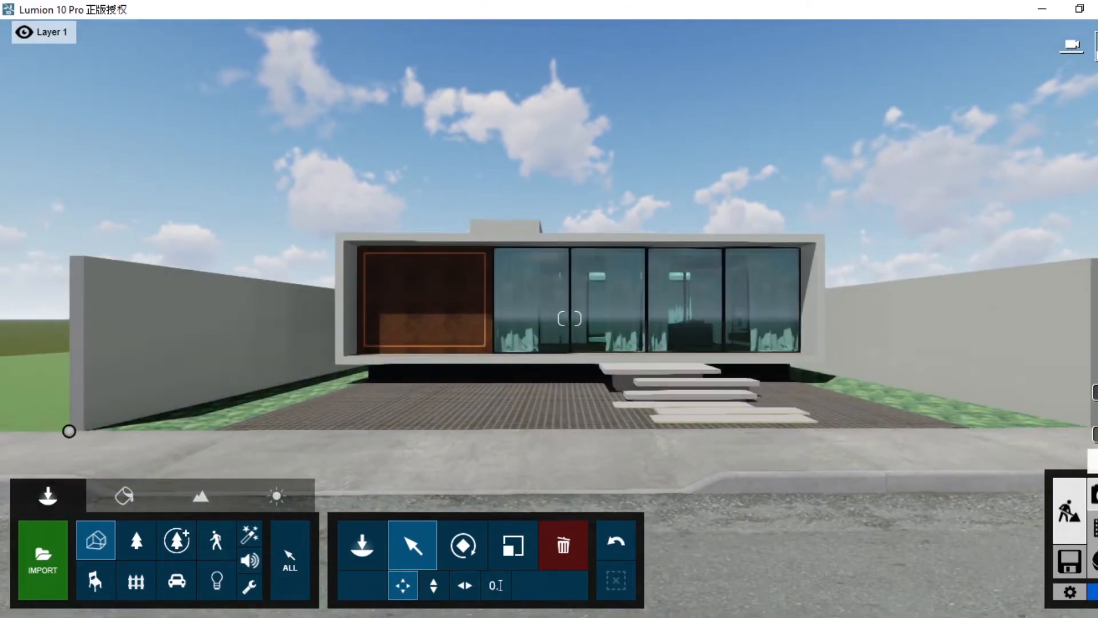
{"action": "left_click", "coordinate": [1093, 495]}
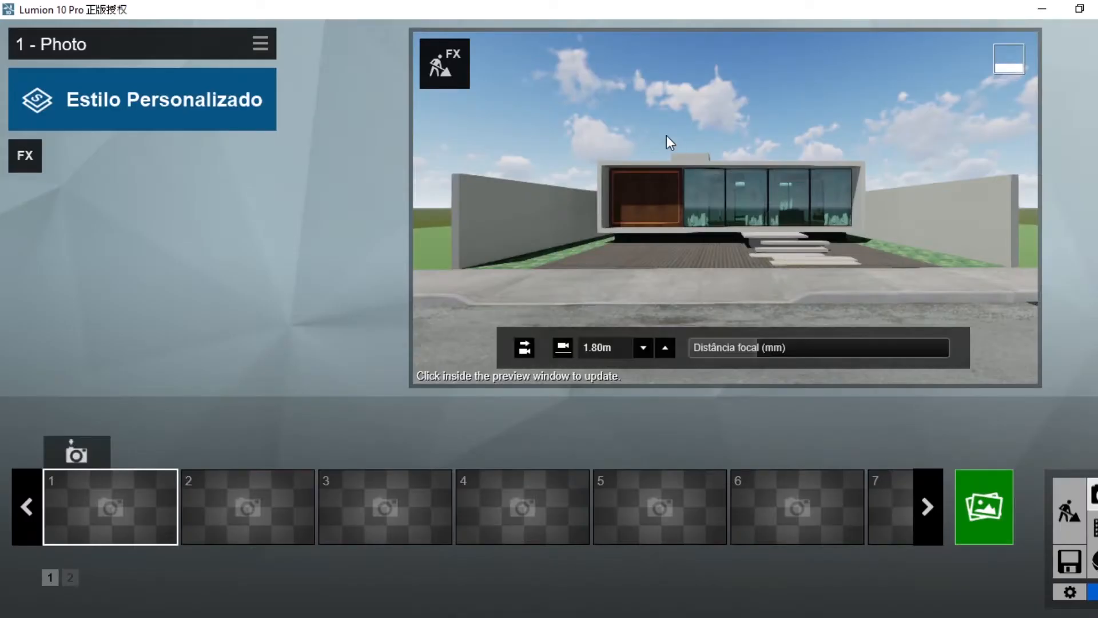
Try camera positions shifted sideways and rotated around the house front in the photo preview.
{"action": "key", "text": "d"}
{"action": "key", "text": "a"}
{"action": "key", "text": "d"}
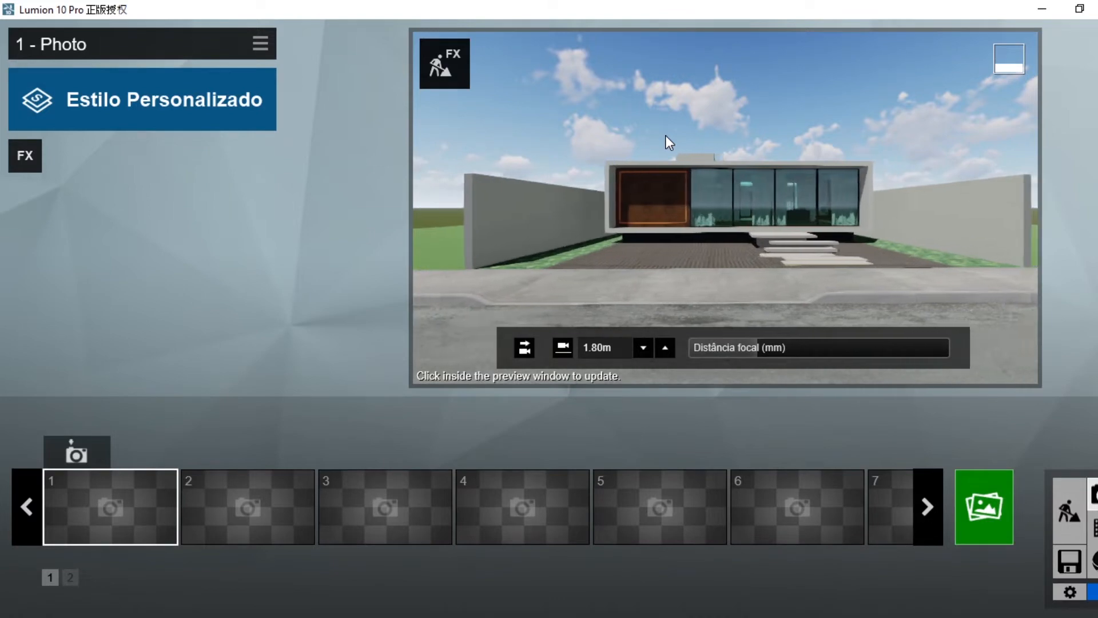
{"action": "key", "text": "a"}
{"action": "key", "text": "d"}
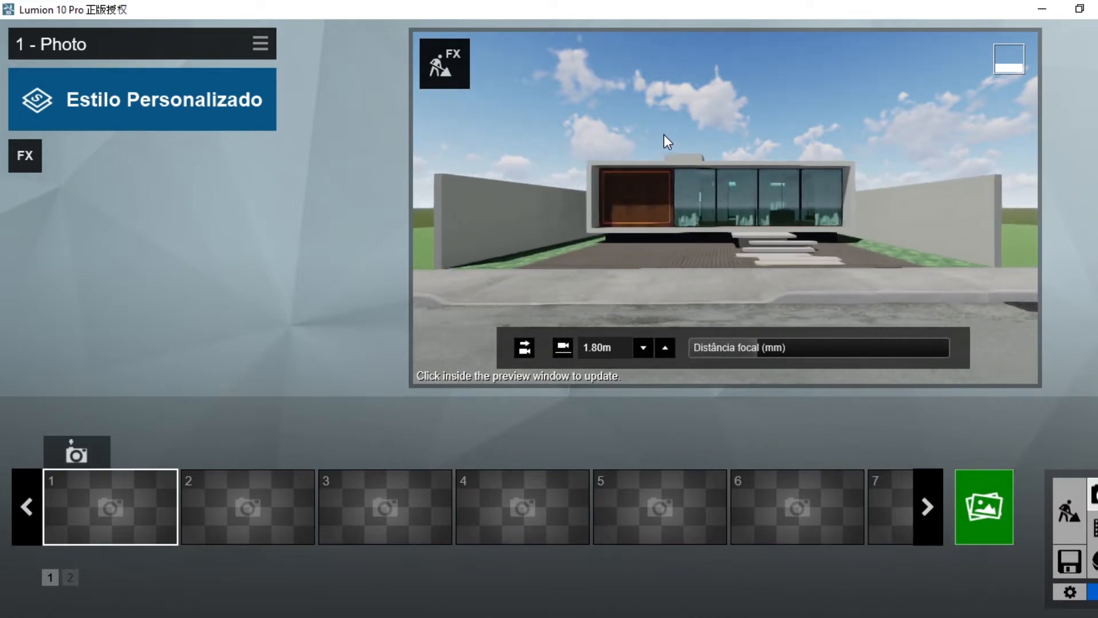
{"action": "mouse_move", "coordinate": [671, 133]}
{"action": "right_mouse_down"}
{"action": "mouse_move", "coordinate": [858, 140]}
{"action": "mouse_move", "coordinate": [809, 163]}
{"action": "right_mouse_up"}
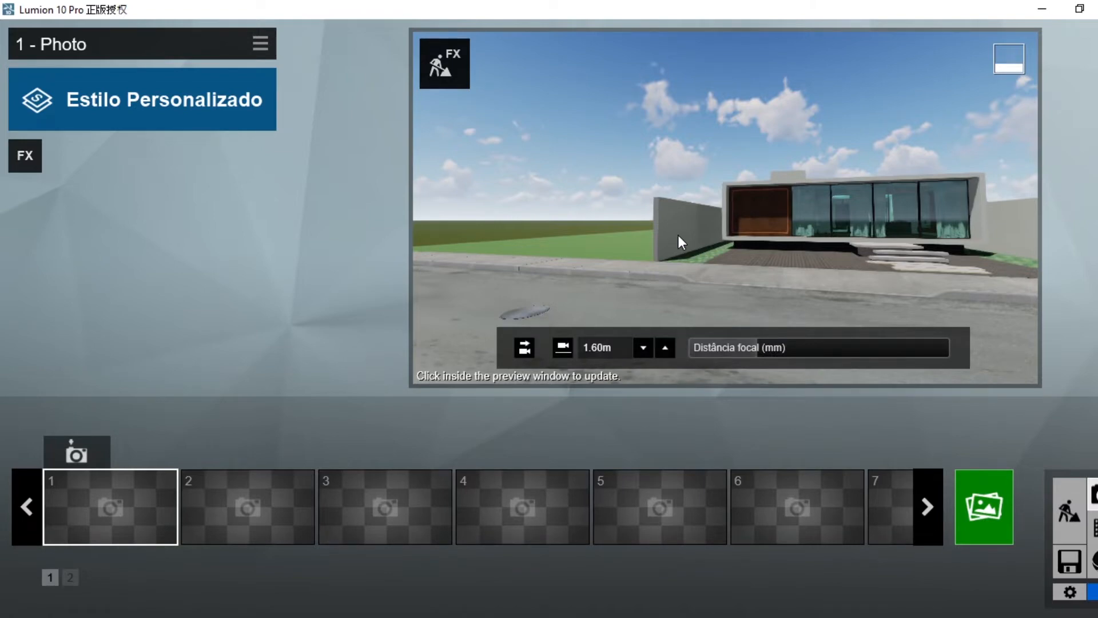
{"action": "right_click_drag", "start_coordinate": [678, 234], "coordinate": [723, 257]}
{"action": "key", "text": "q"}
{"action": "key", "text": "a"}
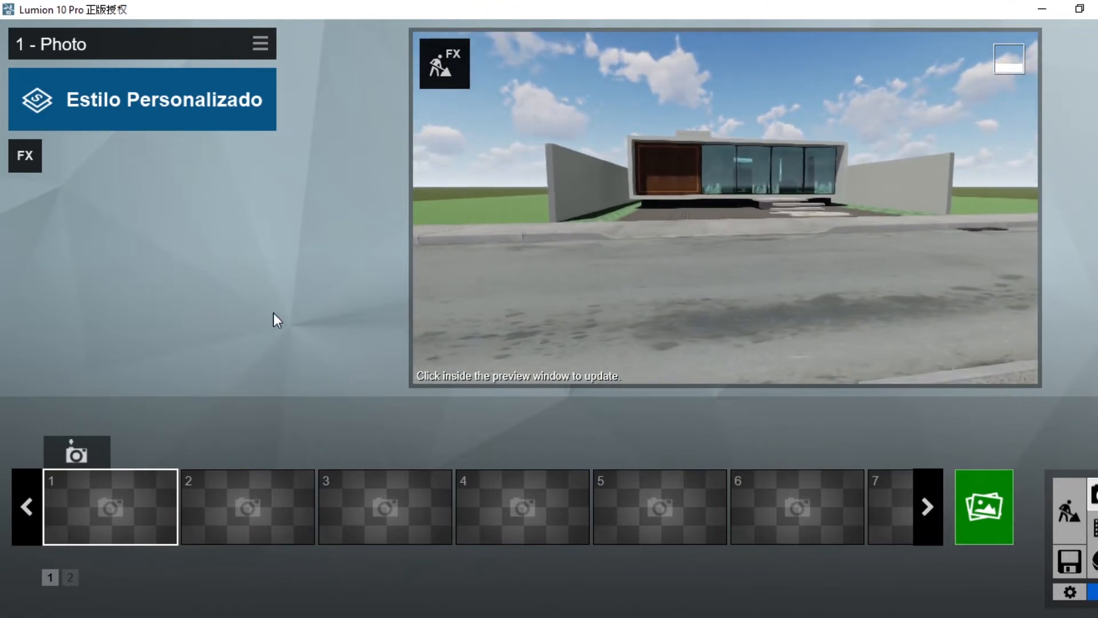
Try a low angled view of the house from the street at an eye level of about 1.08 m.
{"action": "key", "text": "d"}
{"action": "mouse_move", "coordinate": [701, 228]}
{"action": "right_mouse_down"}
{"action": "mouse_move", "coordinate": [713, 217]}
{"action": "mouse_move", "coordinate": [661, 212]}
{"action": "mouse_move", "coordinate": [770, 211]}
{"action": "mouse_move", "coordinate": [701, 210]}
{"action": "right_mouse_up"}
{"action": "key", "text": "d"}
{"action": "key", "text": "a"}
{"action": "key", "text": "d"}
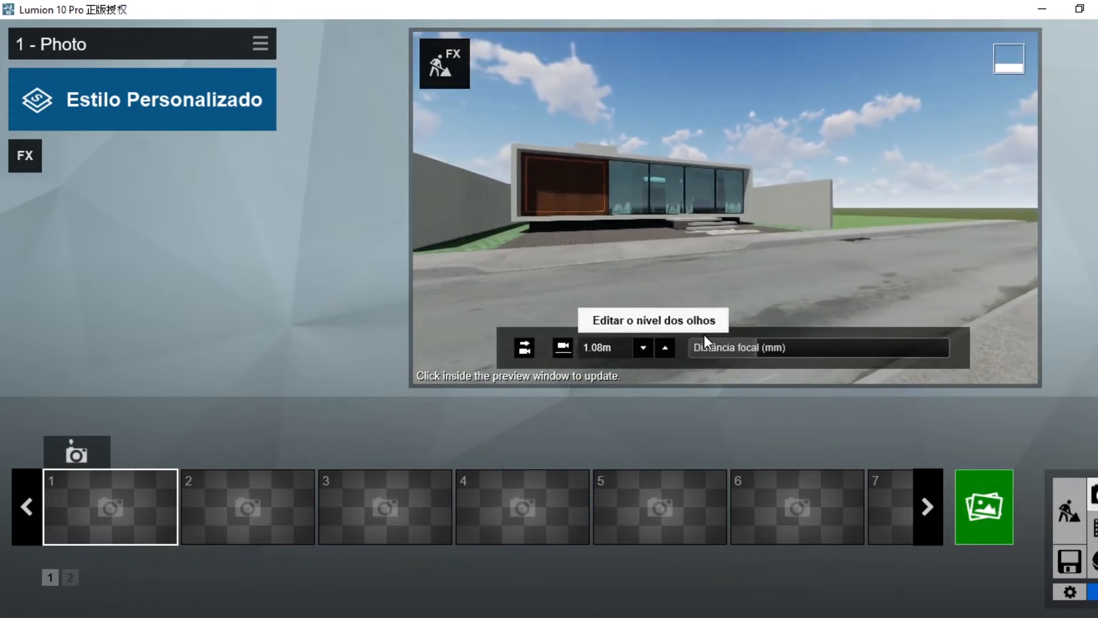
Bring the camera back towards the house front at an eye level of about 1.09 m and set the focal length to 19.2 mm.
{"action": "key", "text": "d"}
{"action": "right_click_drag", "start_coordinate": [743, 283], "coordinate": [696, 268]}
{"action": "key", "text": "w"}
{"action": "mouse_move", "coordinate": [758, 352]}
{"action": "left_mouse_down"}
{"action": "mouse_move", "coordinate": [689, 349]}
{"action": "mouse_move", "coordinate": [788, 342]}
{"action": "mouse_move", "coordinate": [774, 346]}
{"action": "left_mouse_up"}
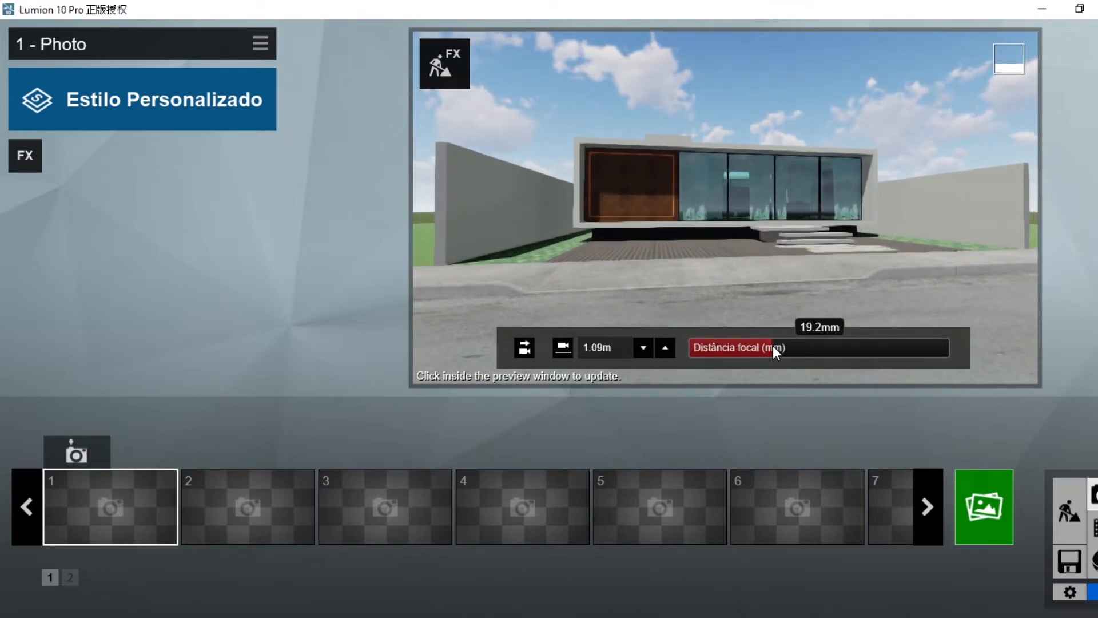
Try a closer angled view of the house beside the side wall at an eye level of about 1.53 m.
{"action": "right_click_drag", "start_coordinate": [774, 346], "coordinate": [799, 348]}
{"action": "key", "text": "w"}
{"action": "key", "text": "q"}
{"action": "key", "text": "a"}
{"action": "key", "text": "s"}
{"action": "key", "text": "e"}
{"action": "key", "text": "q"}
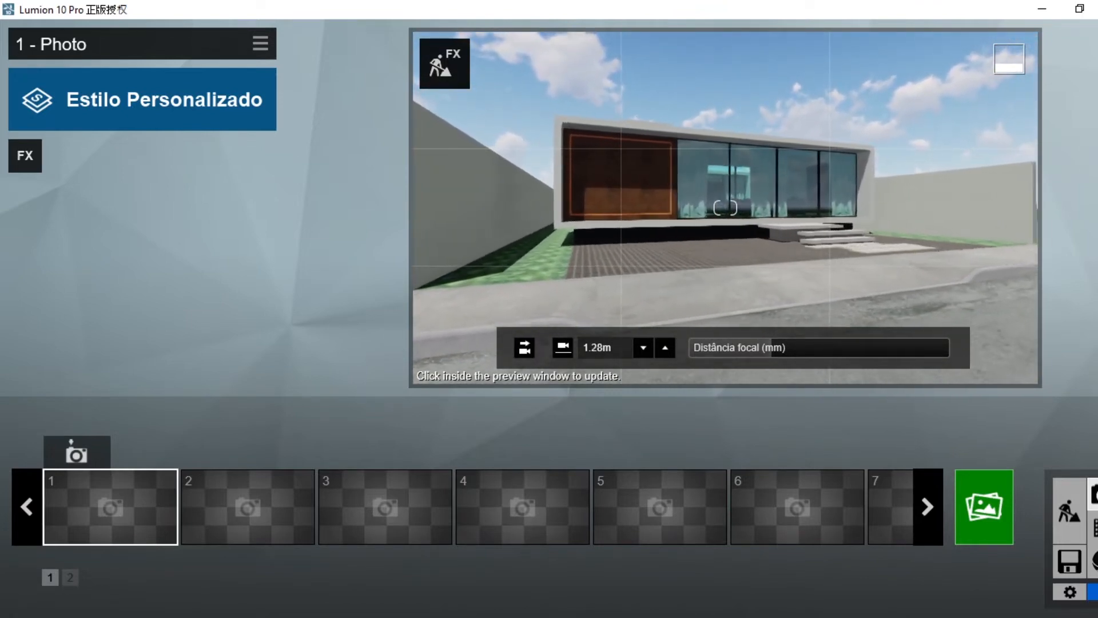
{"action": "right_click_drag", "start_coordinate": [798, 348], "coordinate": [798, 353]}
{"action": "key", "text": "w"}
{"action": "key", "text": "q"}
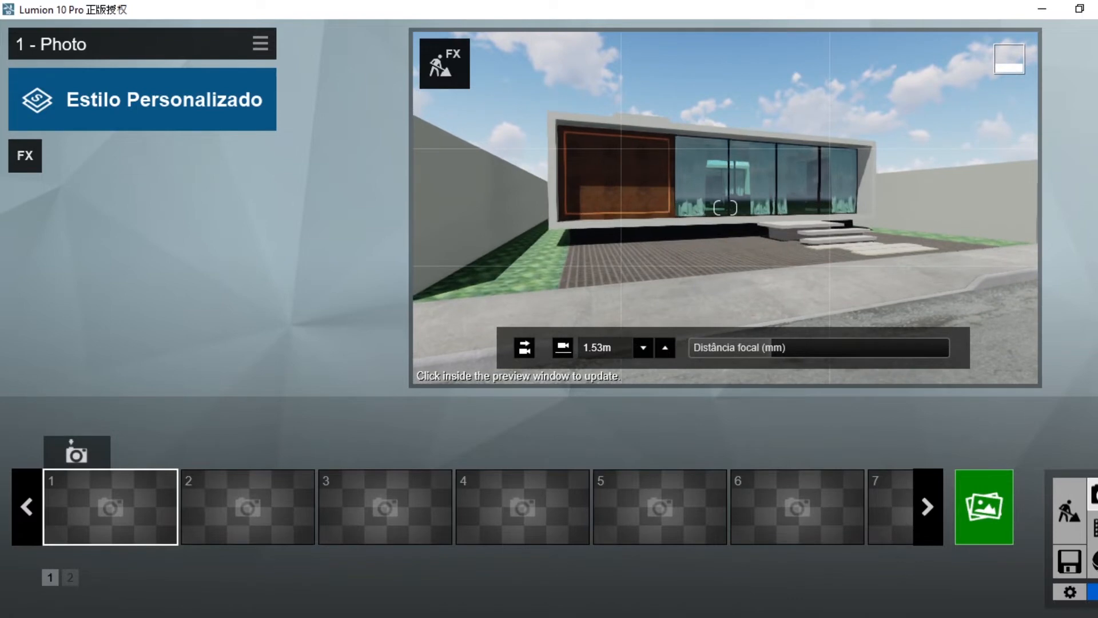
{"action": "key", "text": "d"}
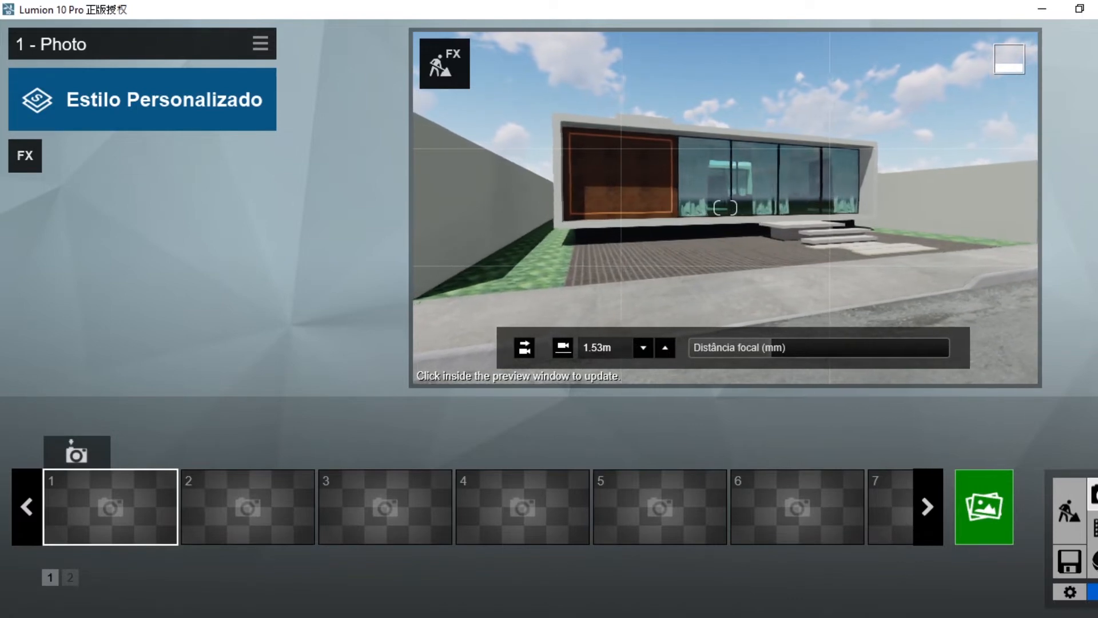
Return the camera to a frontal view of the whole façade at an eye level of about 1.34 m.
{"action": "right_click_drag", "start_coordinate": [798, 352], "coordinate": [744, 353]}
{"action": "key", "text": "s"}
{"action": "key", "text": "d"}
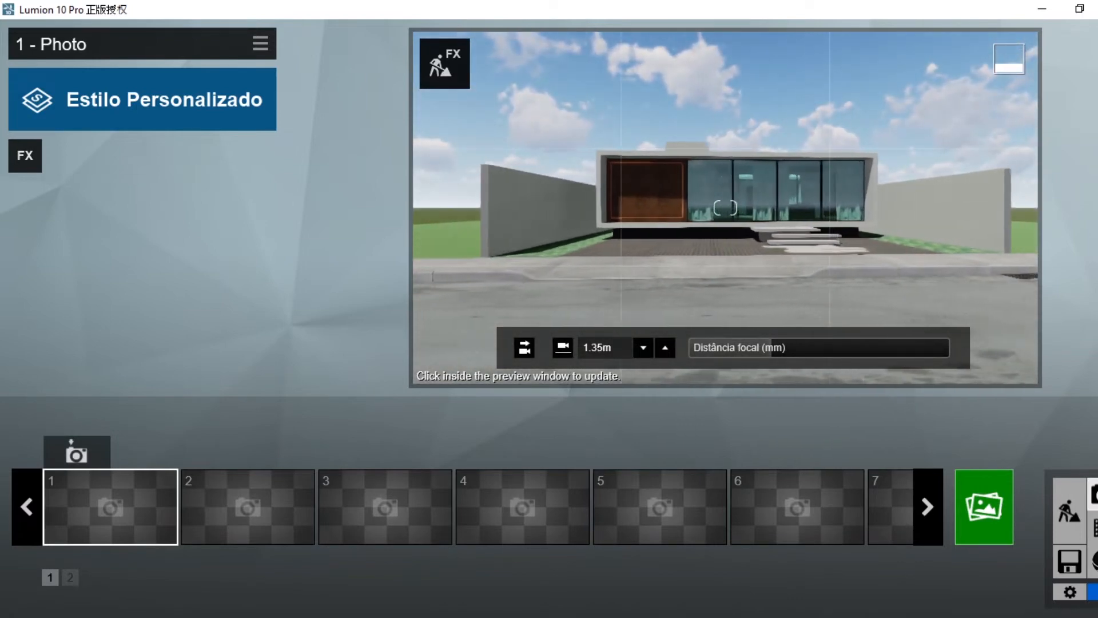
{"action": "key", "text": "w"}
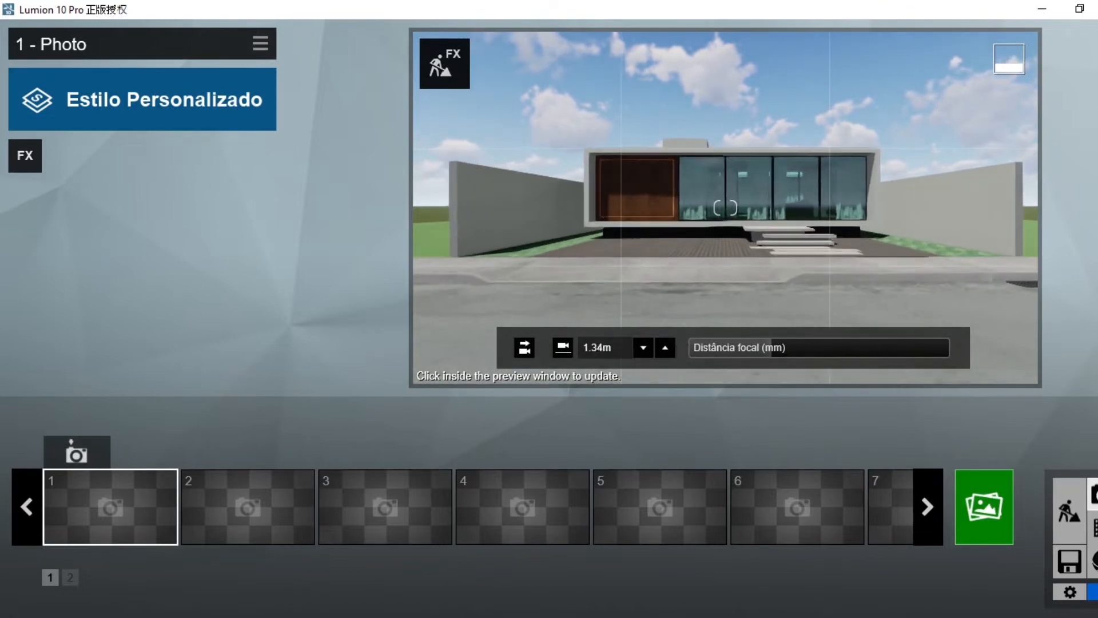
{"action": "right_click_drag", "start_coordinate": [744, 352], "coordinate": [740, 352]}
{"action": "key", "text": "d"}
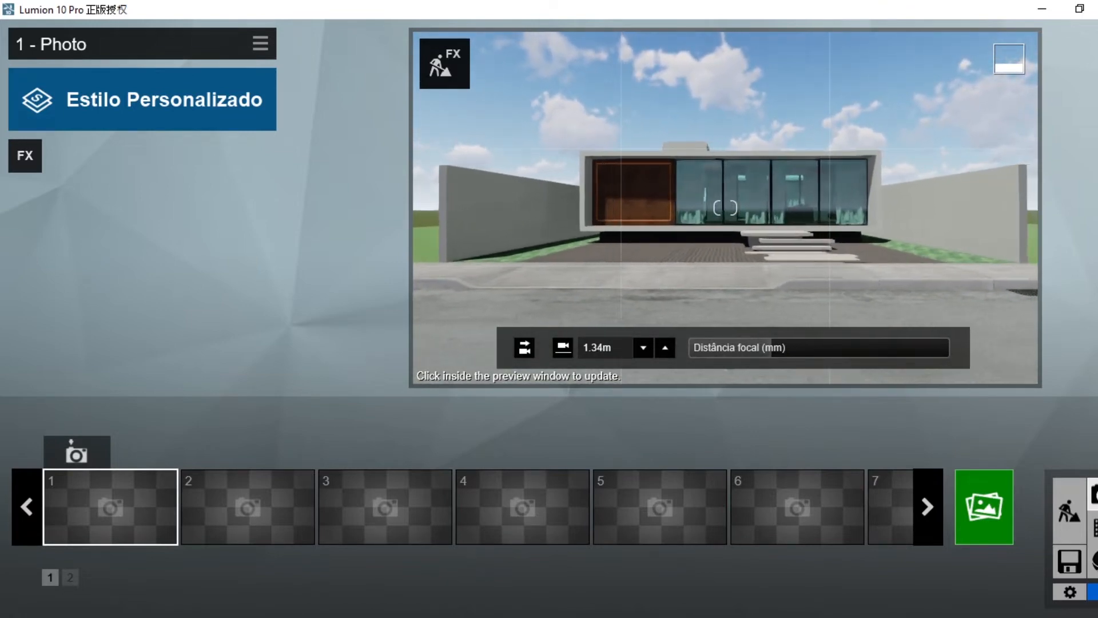
Fine-tune the frontal framing with the camera level and save the view to photo slot 1.
{"action": "key", "text": "a"}
{"action": "key", "text": "d"}
{"action": "right_click_drag", "start_coordinate": [726, 207], "coordinate": [722, 186]}
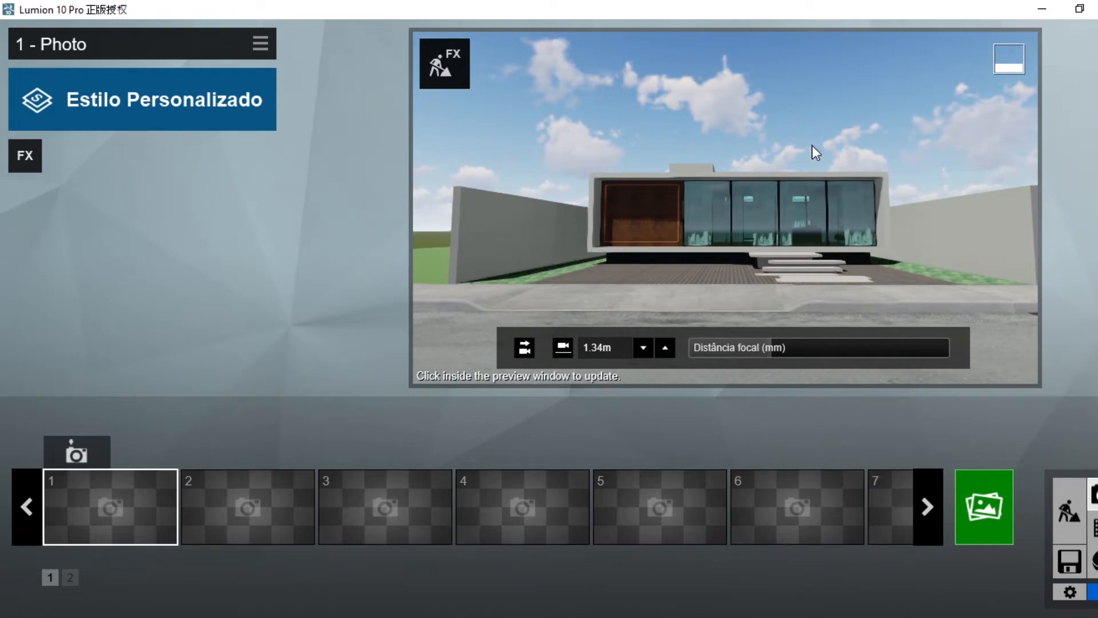
{"action": "right_click_drag", "start_coordinate": [815, 152], "coordinate": [725, 206]}
{"action": "key", "text": "d"}
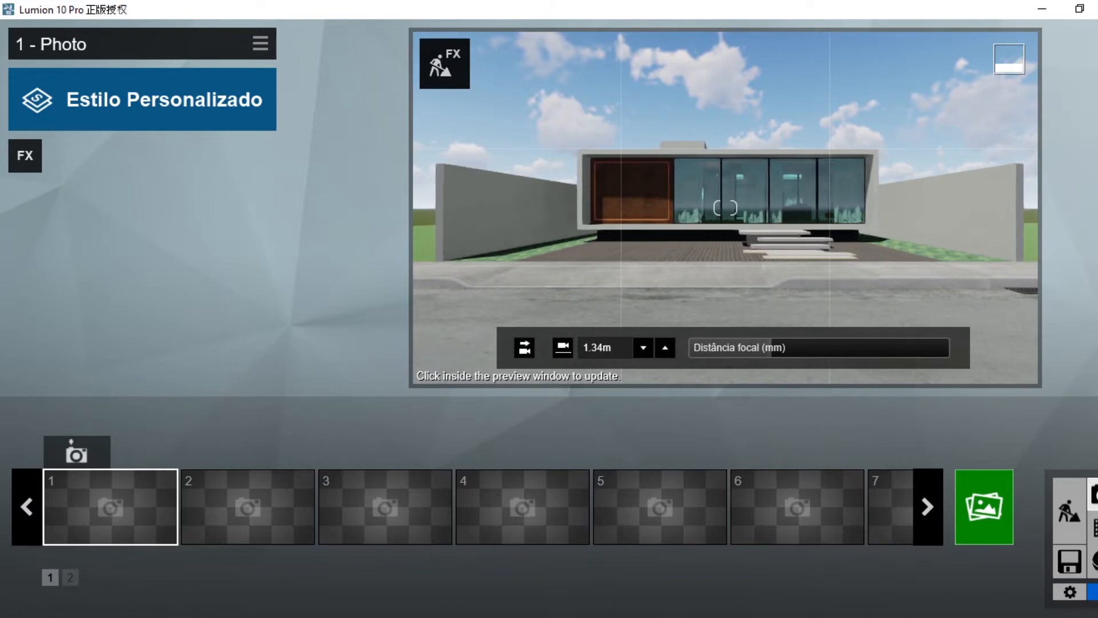
{"action": "key", "text": "d"}
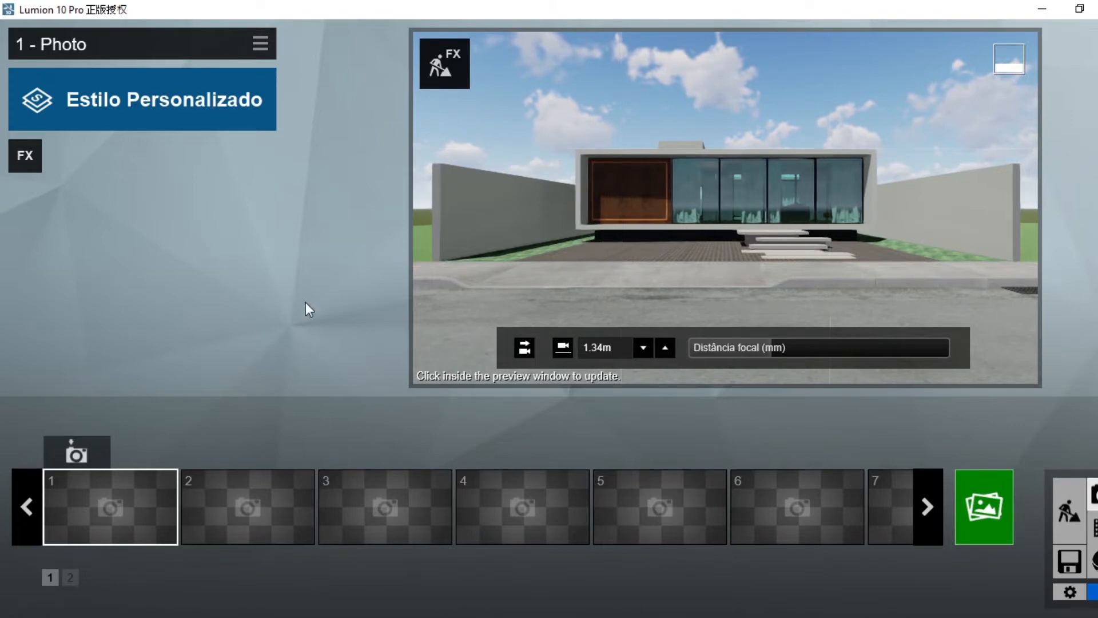
{"action": "left_click", "coordinate": [76, 454]}
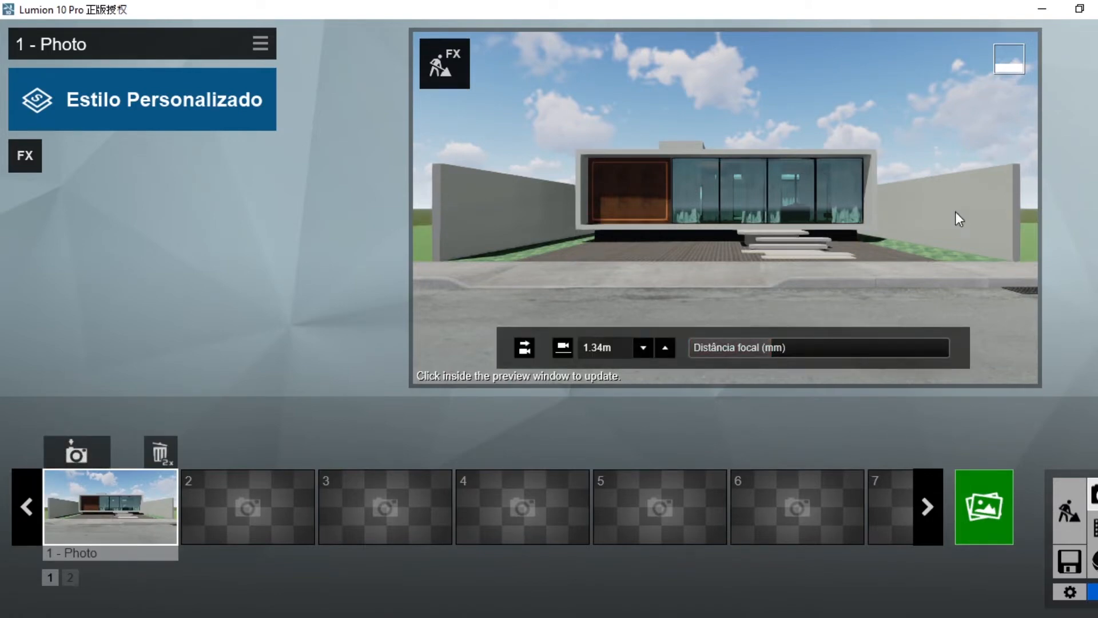
Set the focal length to 20.9 mm and save the tighter framing over Photo 1.
{"action": "left_click_drag", "start_coordinate": [771, 352], "coordinate": [778, 355]}
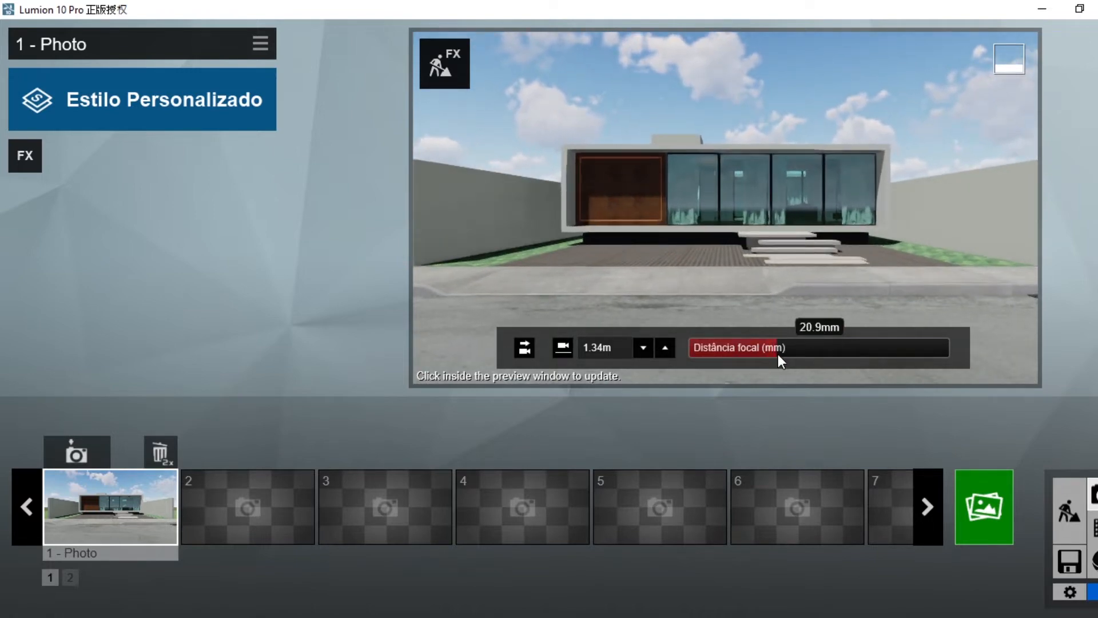
{"action": "left_click", "coordinate": [78, 455]}
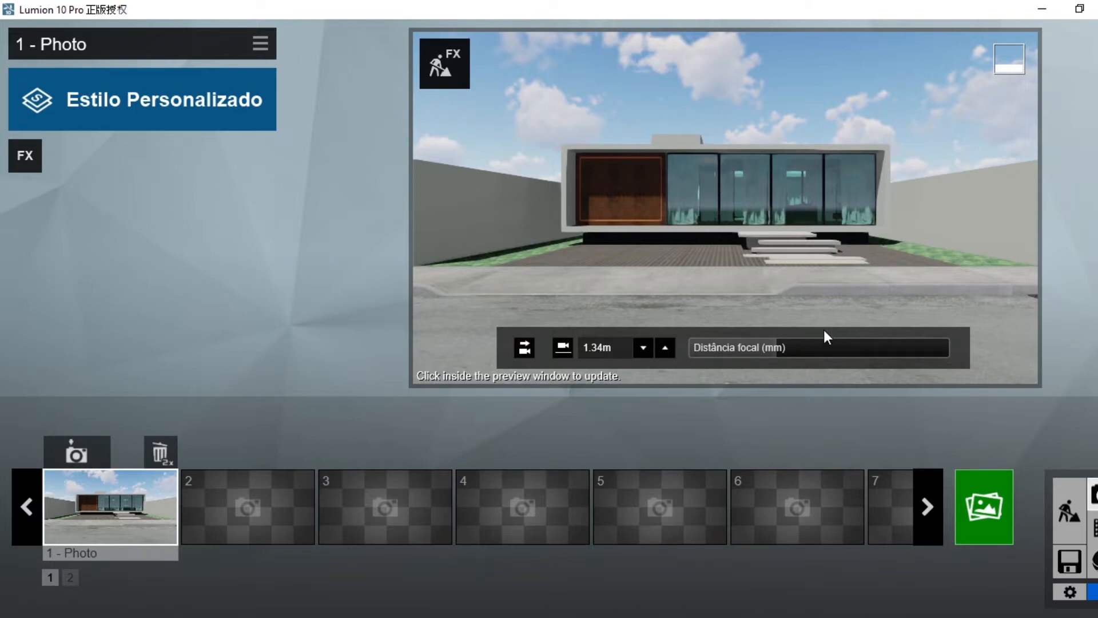
Try different camera heights on the frontal view, from an eye level of about 1.83 m down to about 0.68 m.
{"action": "key", "text": "e"}
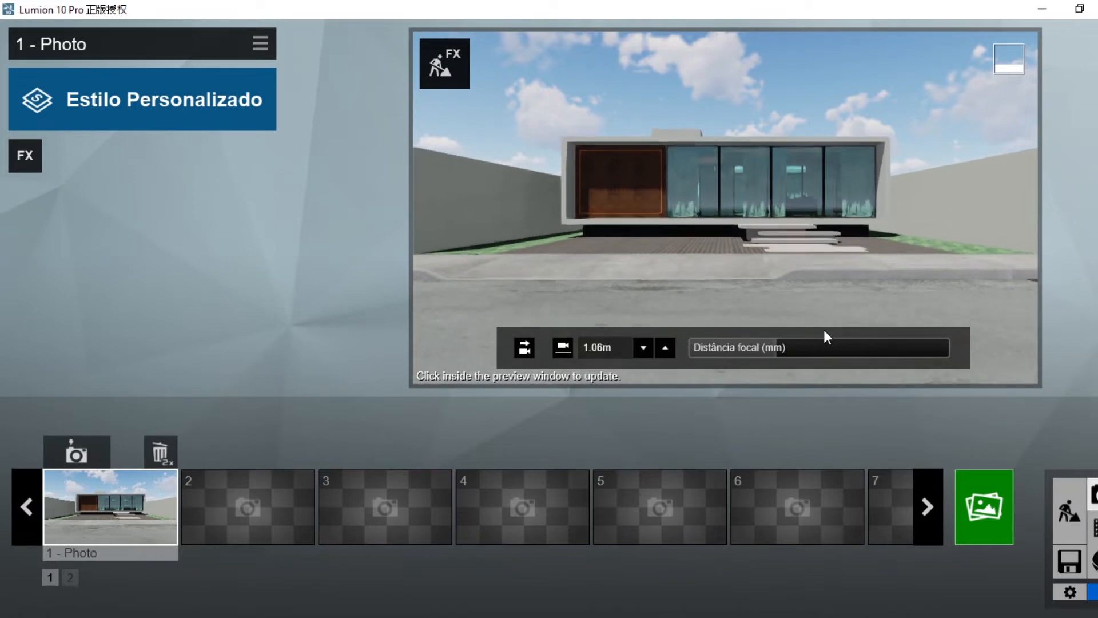
{"action": "key", "text": "q"}
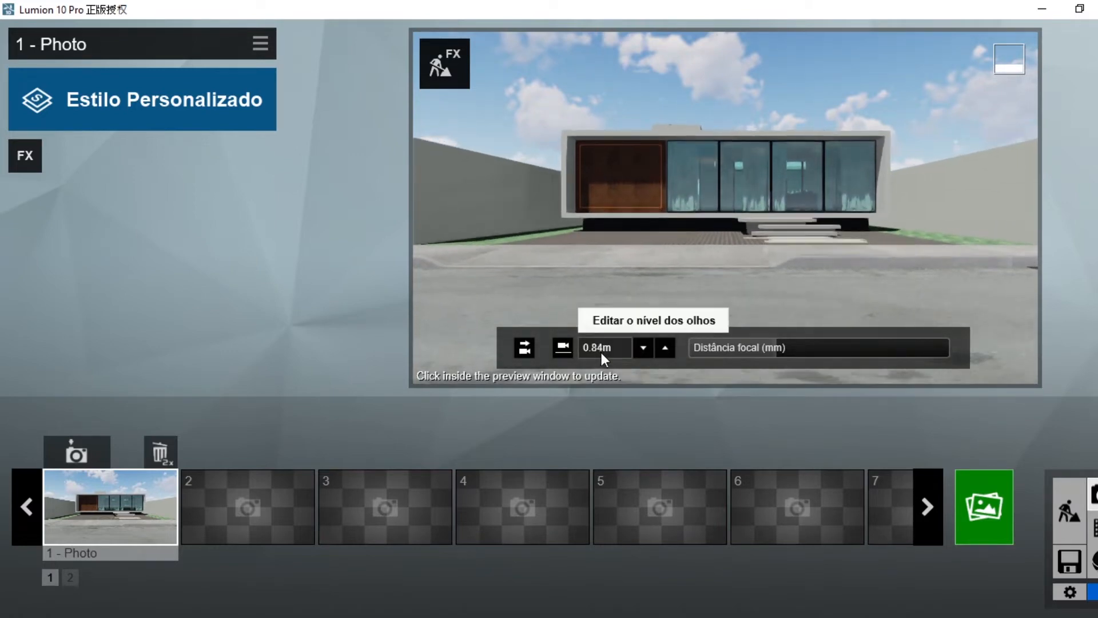
{"action": "key", "text": "q"}
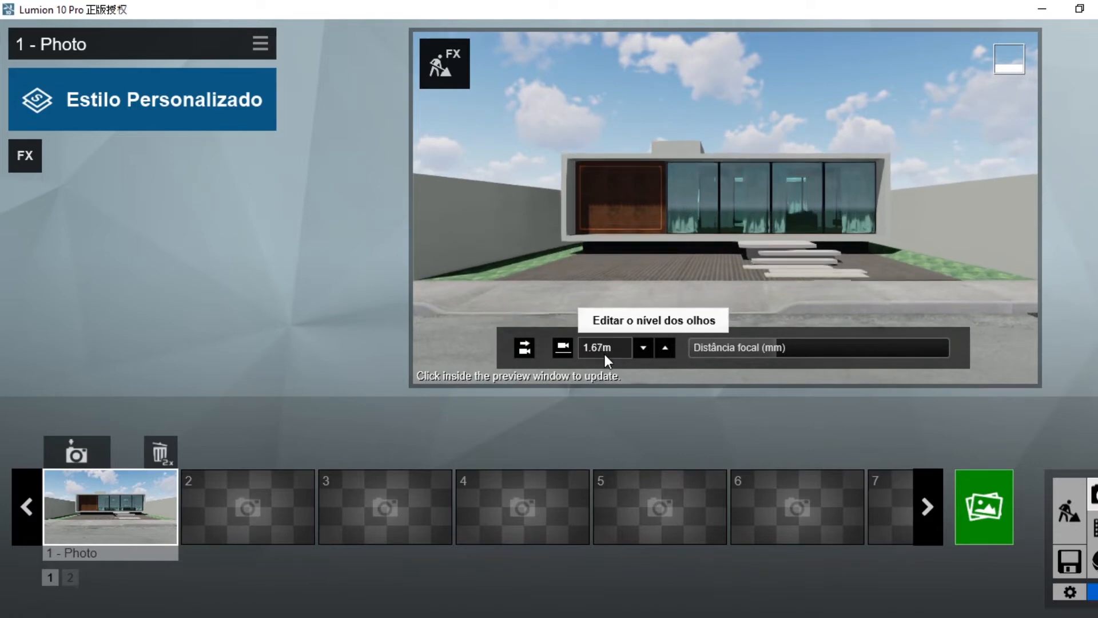
{"action": "key", "text": "e"}
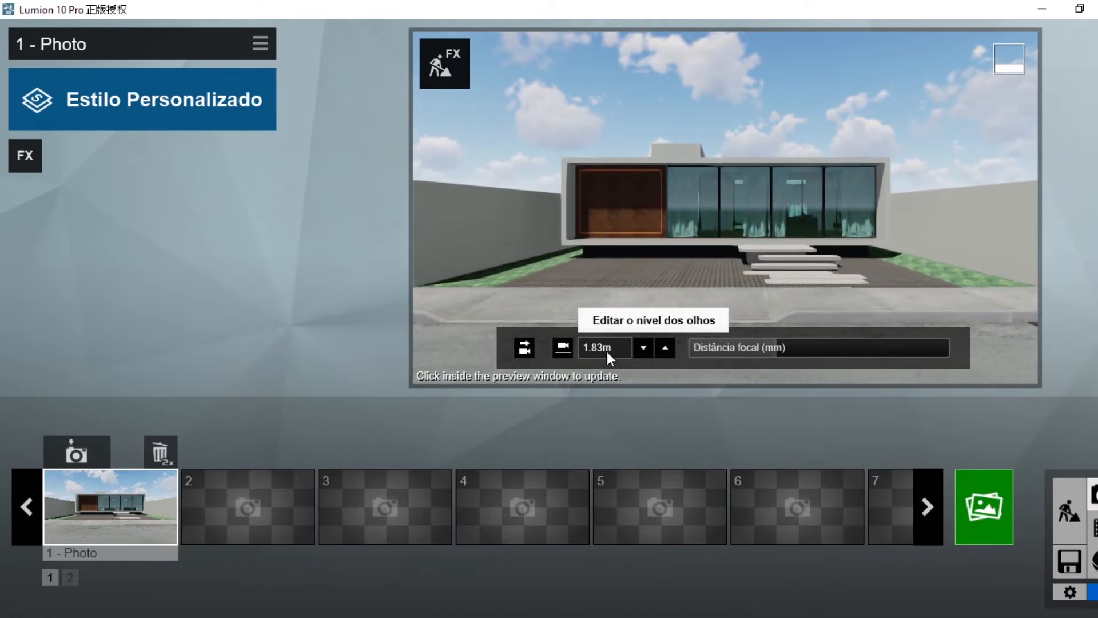
{"action": "key", "text": "e"}
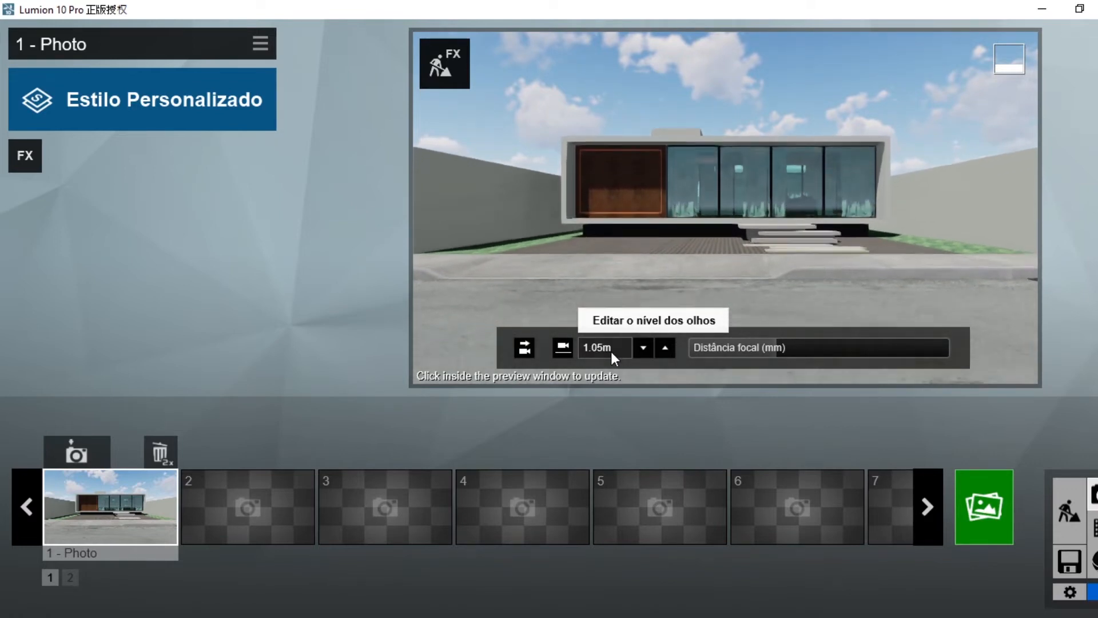
{"action": "right_click_drag", "start_coordinate": [725, 207], "coordinate": [725, 185]}
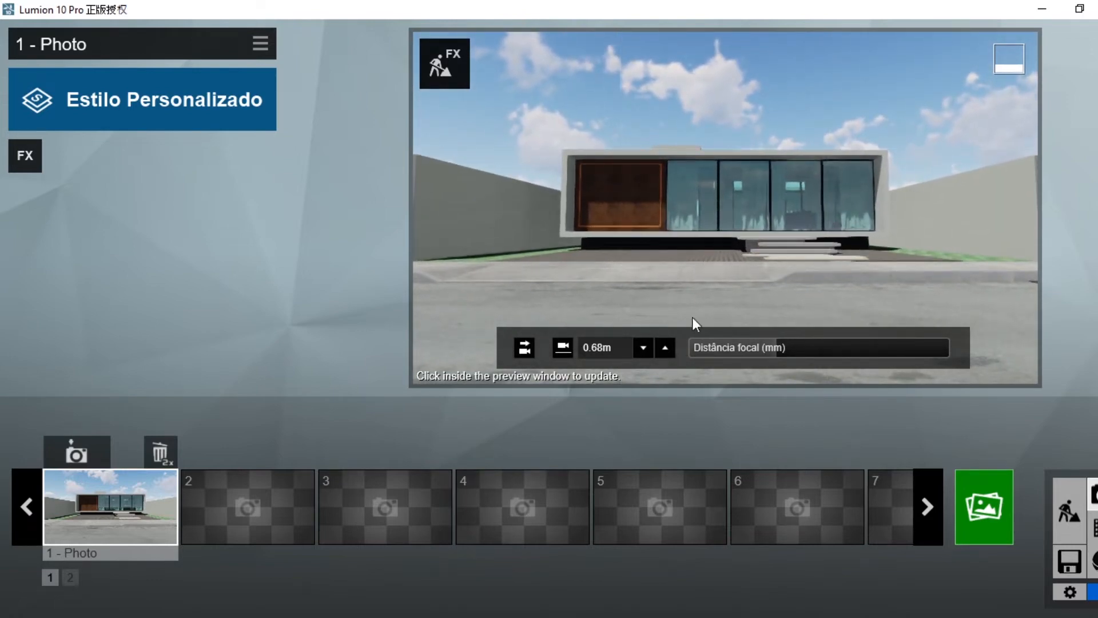
Try a raised, angled view of the house from the wood-panel side at an eye level of about 3.06 m.
{"action": "key", "text": "q"}
{"action": "key", "text": "q"}
{"action": "key", "text": "a"}
{"action": "mouse_move", "coordinate": [714, 273]}
{"action": "right_mouse_down"}
{"action": "mouse_move", "coordinate": [742, 312]}
{"action": "mouse_move", "coordinate": [735, 273]}
{"action": "mouse_move", "coordinate": [715, 277]}
{"action": "right_mouse_up"}
{"action": "key", "text": "s"}
{"action": "key", "text": "w"}
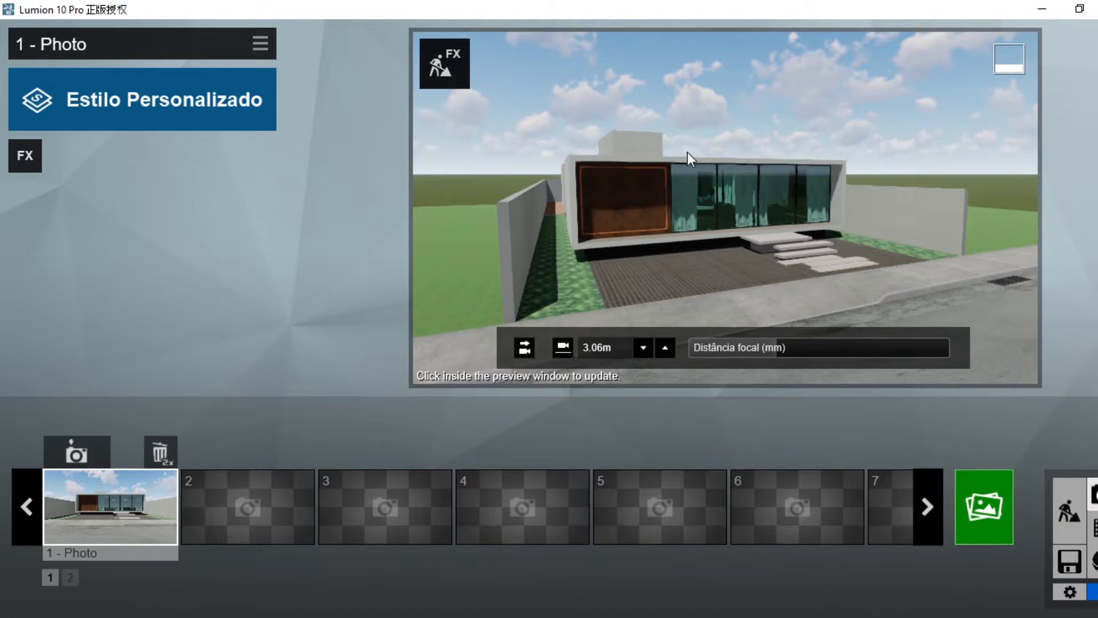
Try an even higher view looking down over the house and plot, and restore the saved Photo 1 camera.
{"action": "key", "text": "q"}
{"action": "key", "text": "w"}
{"action": "right_click_drag", "start_coordinate": [691, 150], "coordinate": [784, 286]}
{"action": "key", "text": "s"}
{"action": "key", "text": "w"}
{"action": "key", "text": "w"}
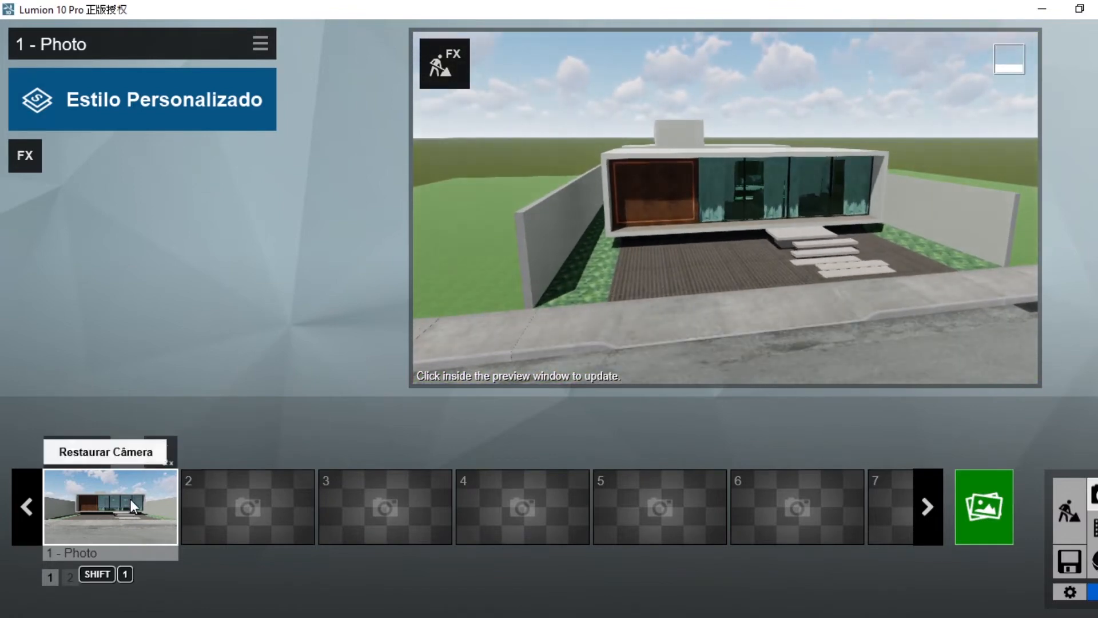
{"action": "left_click", "coordinate": [131, 503]}
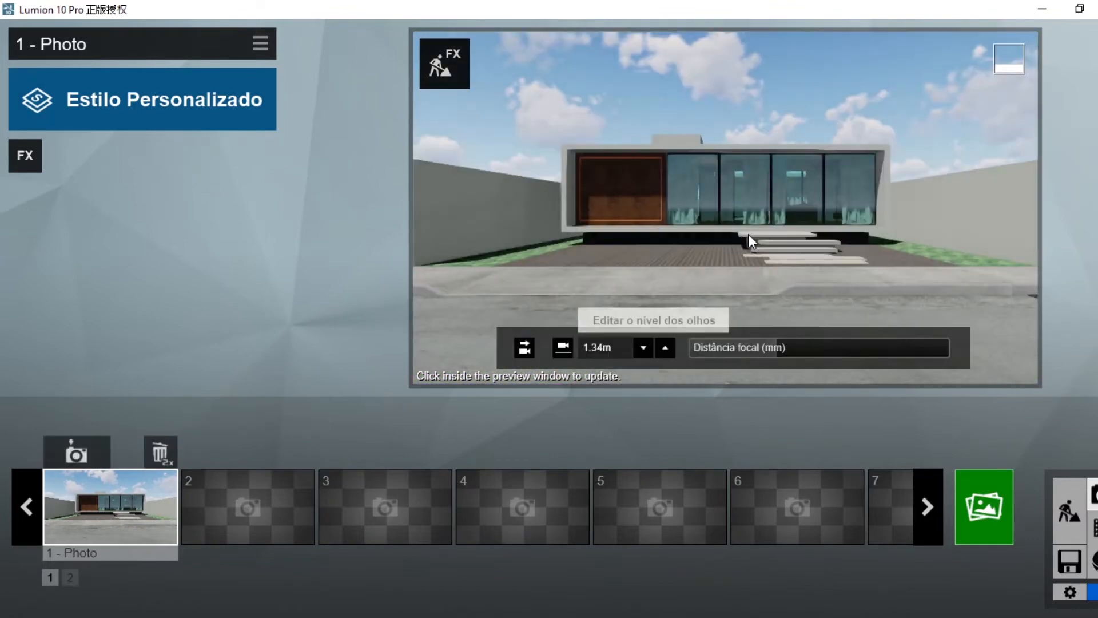
Try an angled façade view at eye levels of about 2.20 m and 1.90 m, and restore the saved Photo 1 camera.
{"action": "key", "text": "a"}
{"action": "mouse_move", "coordinate": [726, 208]}
{"action": "right_mouse_down"}
{"action": "mouse_move", "coordinate": [764, 205]}
{"action": "mouse_move", "coordinate": [725, 207]}
{"action": "mouse_move", "coordinate": [727, 236]}
{"action": "mouse_move", "coordinate": [725, 208]}
{"action": "right_mouse_up"}
{"action": "key", "text": "q"}
{"action": "key", "text": "q"}
{"action": "key", "text": "q"}
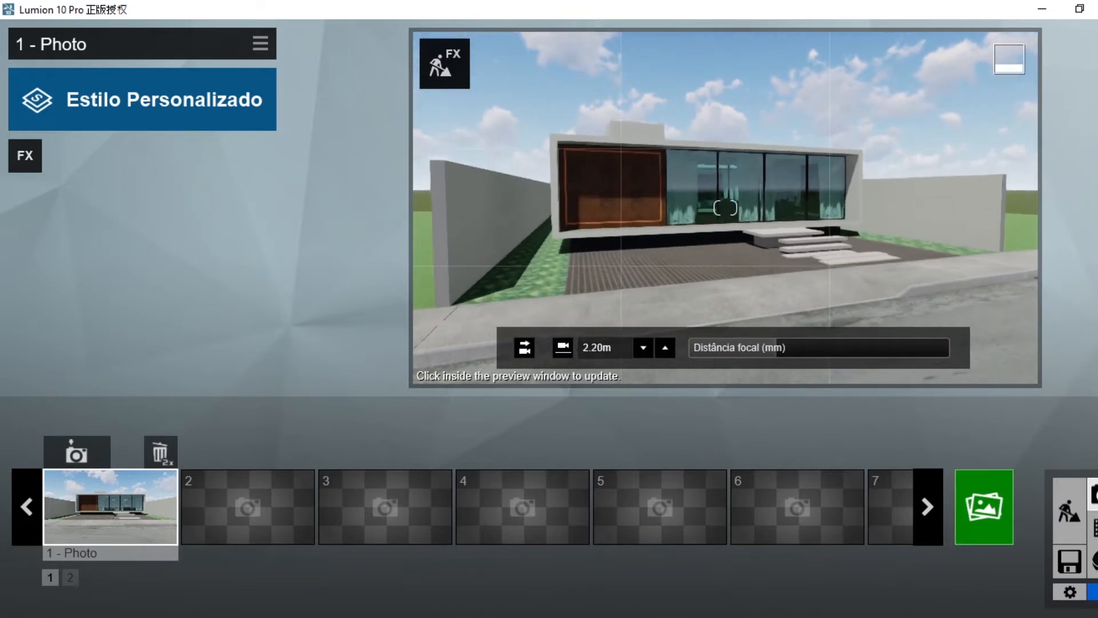
{"action": "key", "text": "e"}
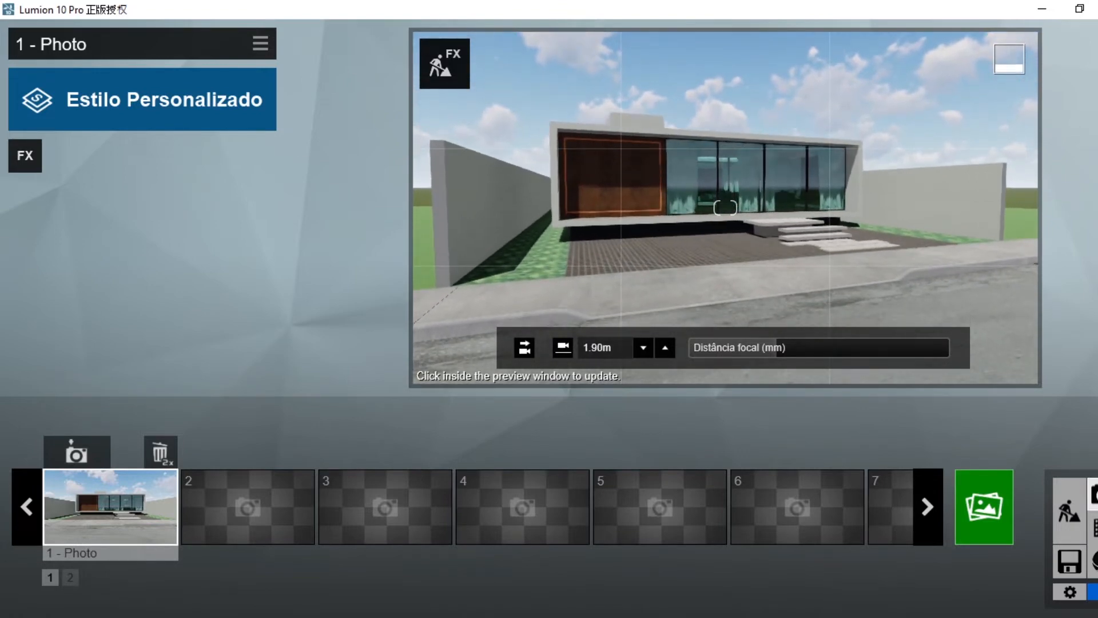
{"action": "left_click", "coordinate": [120, 508]}
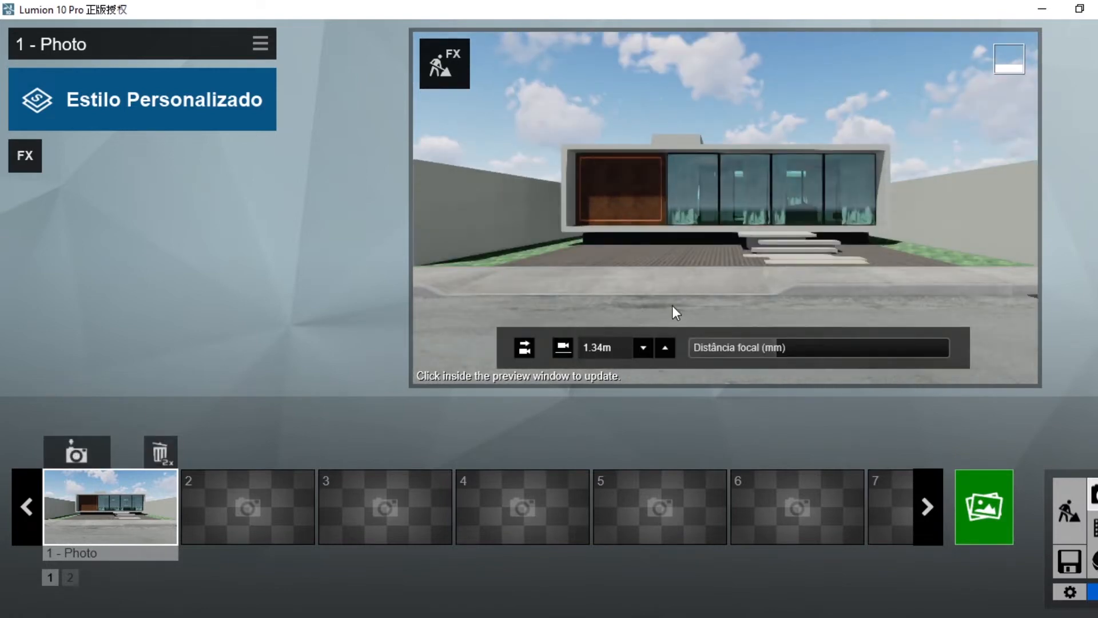
Try a low, off-center view of the house from across the street at an eye level of about 0.79 m.
{"action": "right_click_drag", "start_coordinate": [671, 305], "coordinate": [681, 342]}
{"action": "key", "text": "a"}
{"action": "key", "text": "s"}
{"action": "key", "text": "e"}
{"action": "key", "text": "e"}
{"action": "key", "text": "e"}
{"action": "key", "text": "q"}
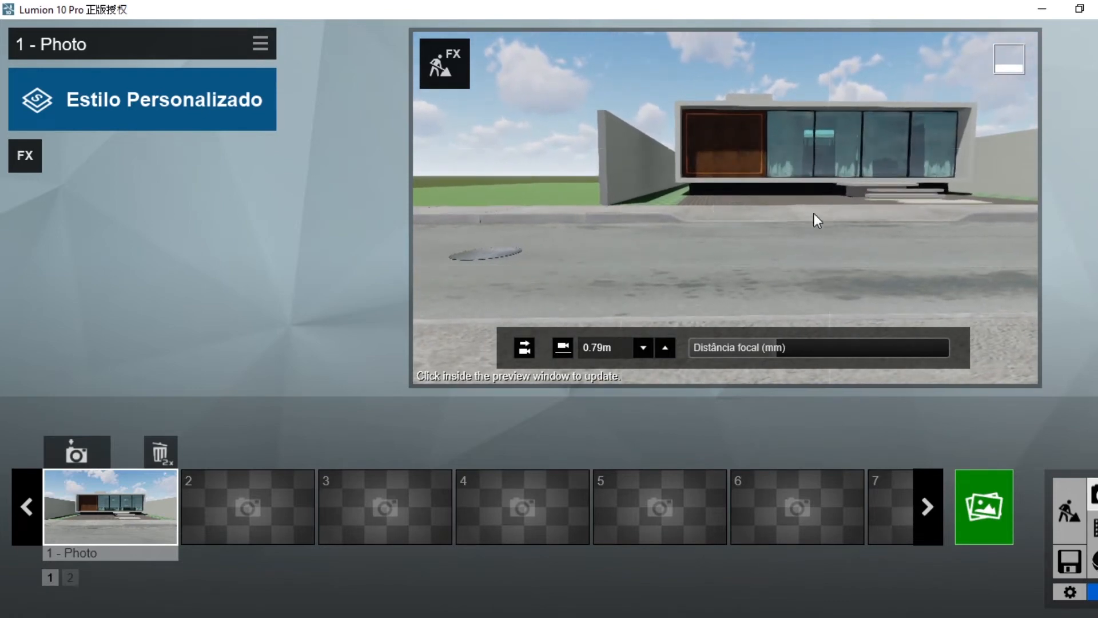
Try further camera shifts and heights from the off-center street view, and restore the saved Photo 1 camera.
{"action": "right_click_drag", "start_coordinate": [836, 150], "coordinate": [842, 142]}
{"action": "key", "text": "a"}
{"action": "key", "text": "e"}
{"action": "key", "text": "q"}
{"action": "key", "text": "w"}
{"action": "key", "text": "d"}
{"action": "left_click", "coordinate": [97, 506]}
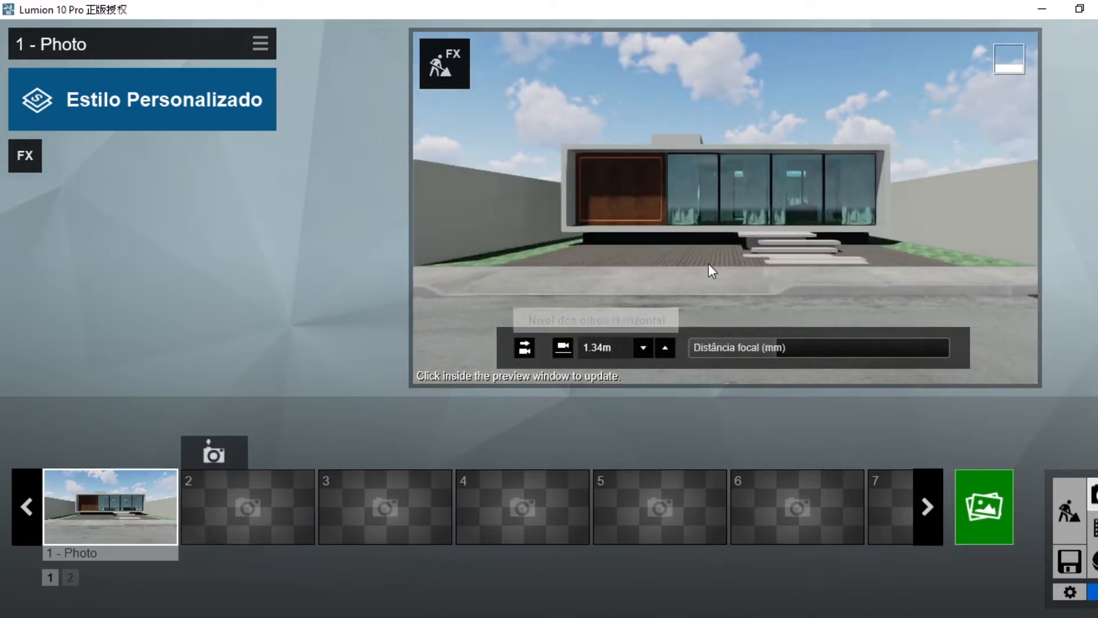
Try turning and shifting the camera sideways from the frontal view, and restore the saved Photo 1 camera.
{"action": "right_click_drag", "start_coordinate": [702, 235], "coordinate": [702, 235]}
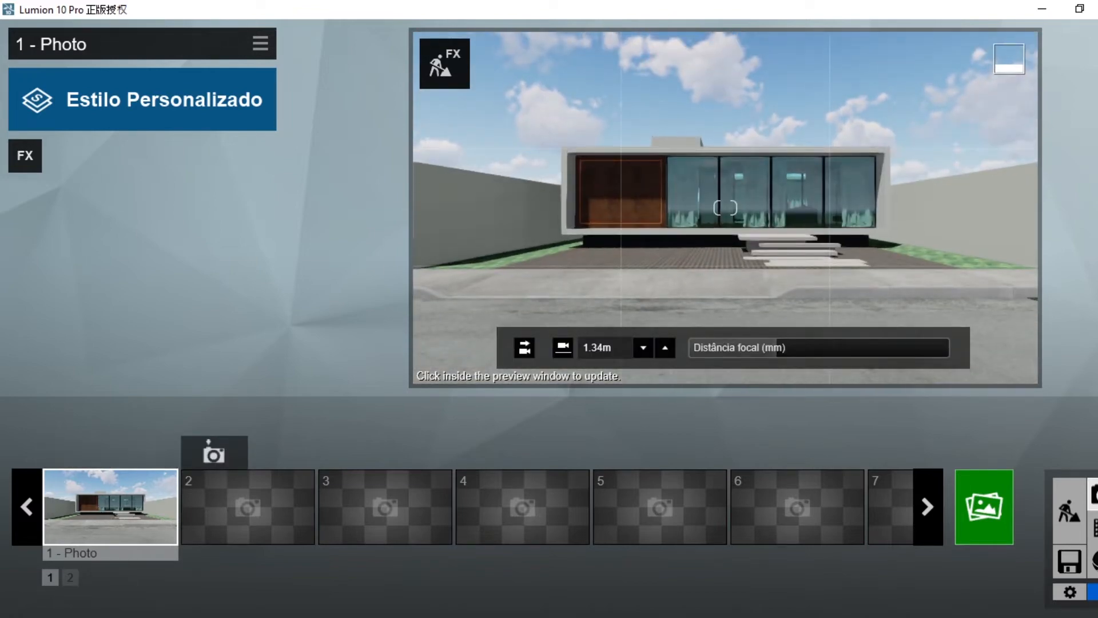
{"action": "key", "text": "a"}
{"action": "right_click_drag", "start_coordinate": [702, 234], "coordinate": [701, 235]}
{"action": "left_click", "coordinate": [91, 530]}
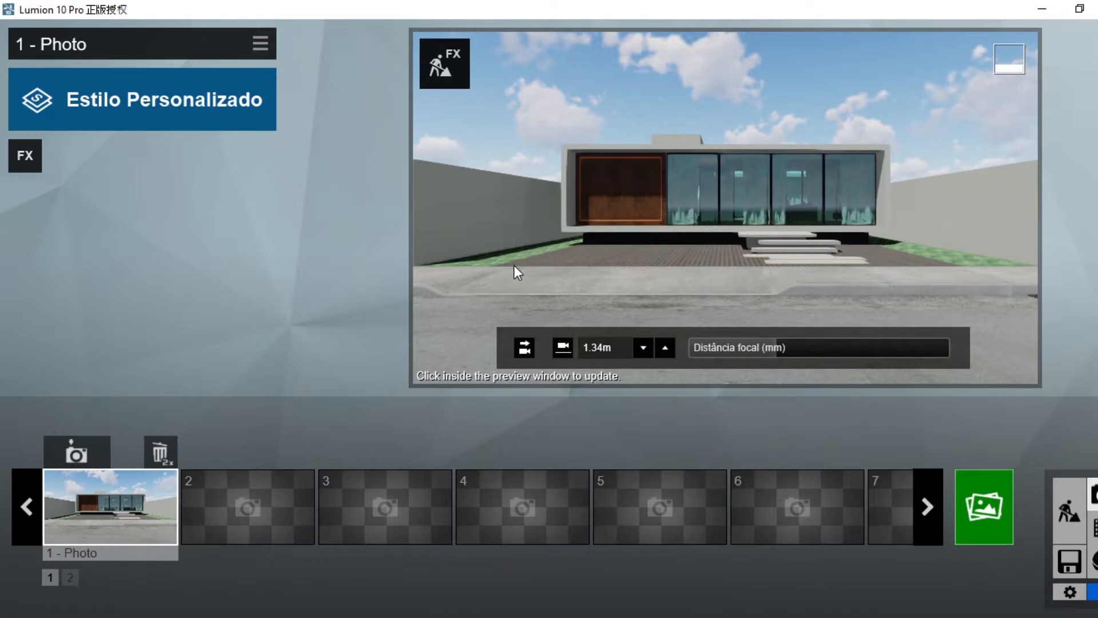
Try frontal eye levels of about 2.30 m and 0.06 m, and restore the saved Photo 1 camera.
{"action": "left_click", "coordinate": [484, 174]}
{"action": "key", "text": "q"}
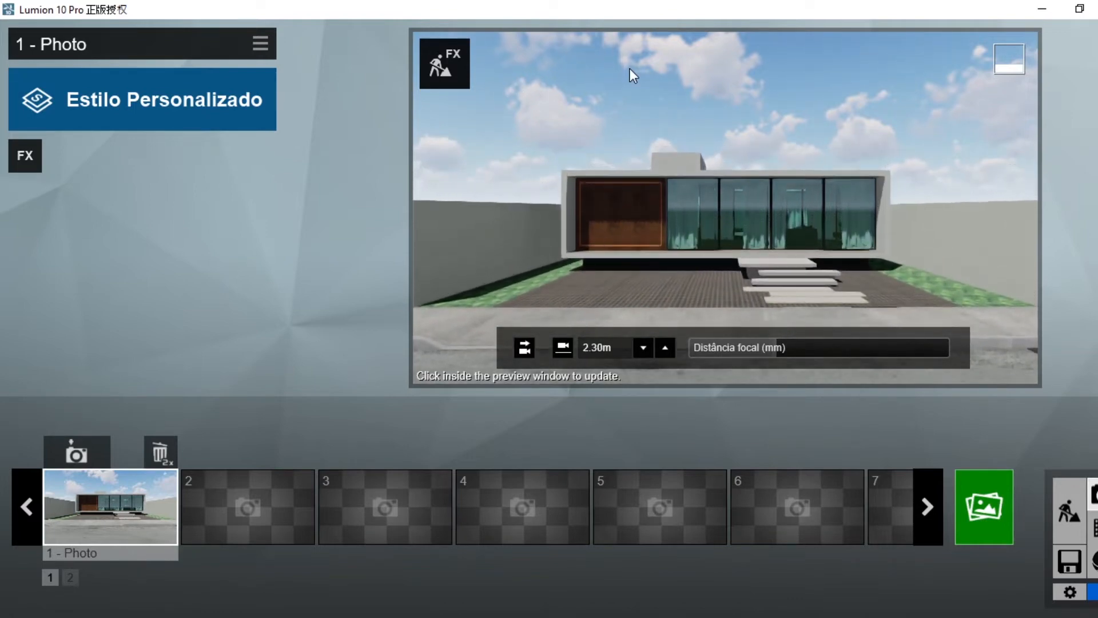
{"action": "key", "text": "e"}
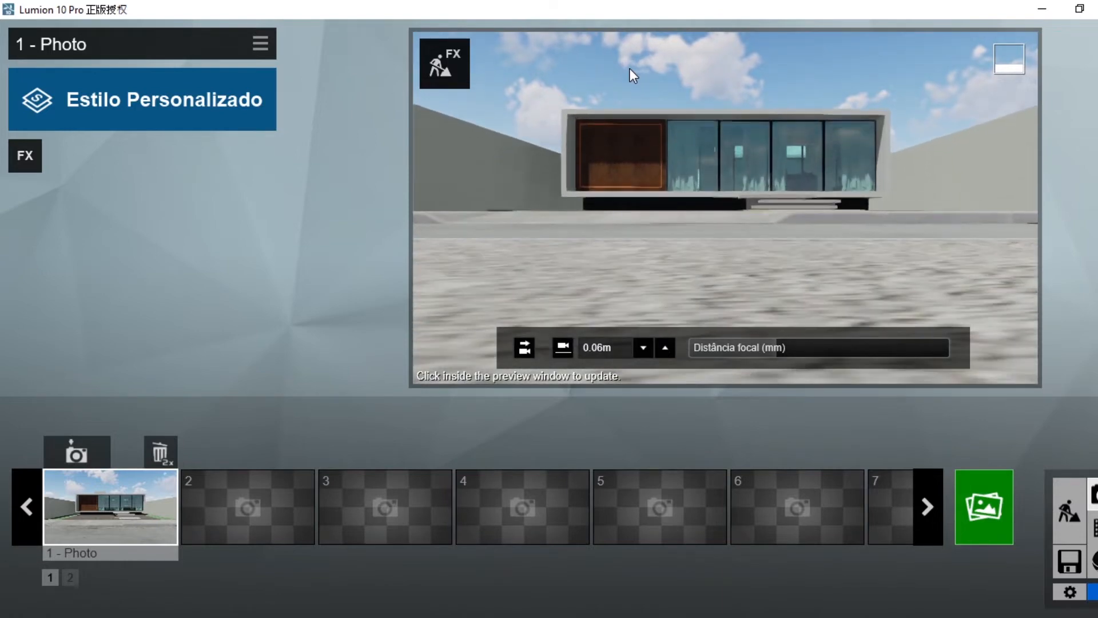
{"action": "left_click", "coordinate": [124, 488]}
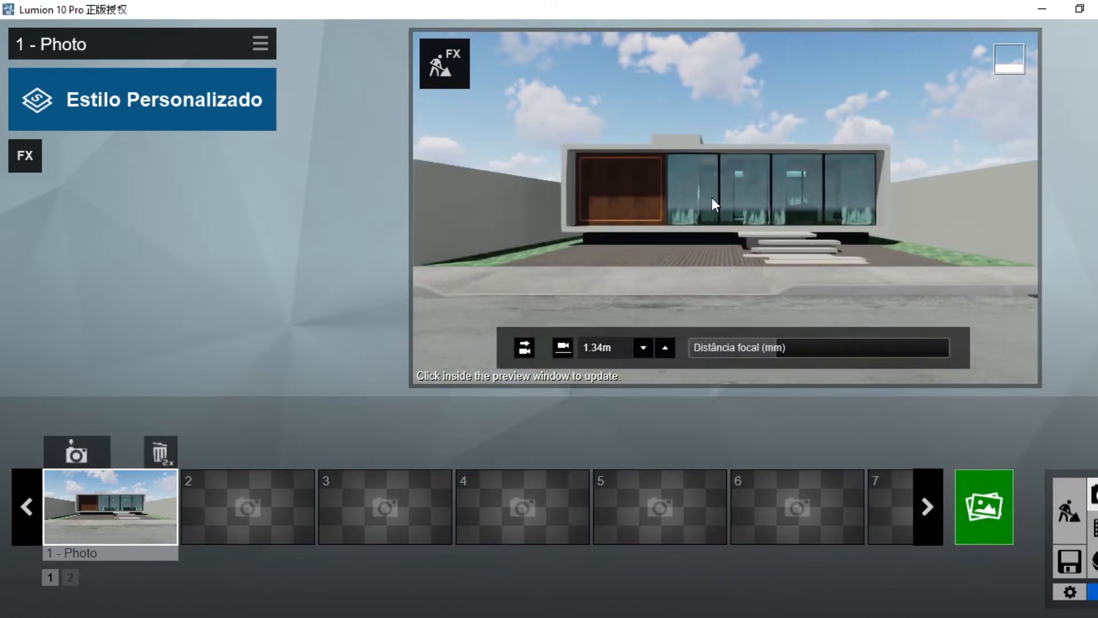
Try a low angled view tilted up at the house at an eye level of about 0.48 m, and restore the Photo 1 camera.
{"action": "key", "text": "e"}
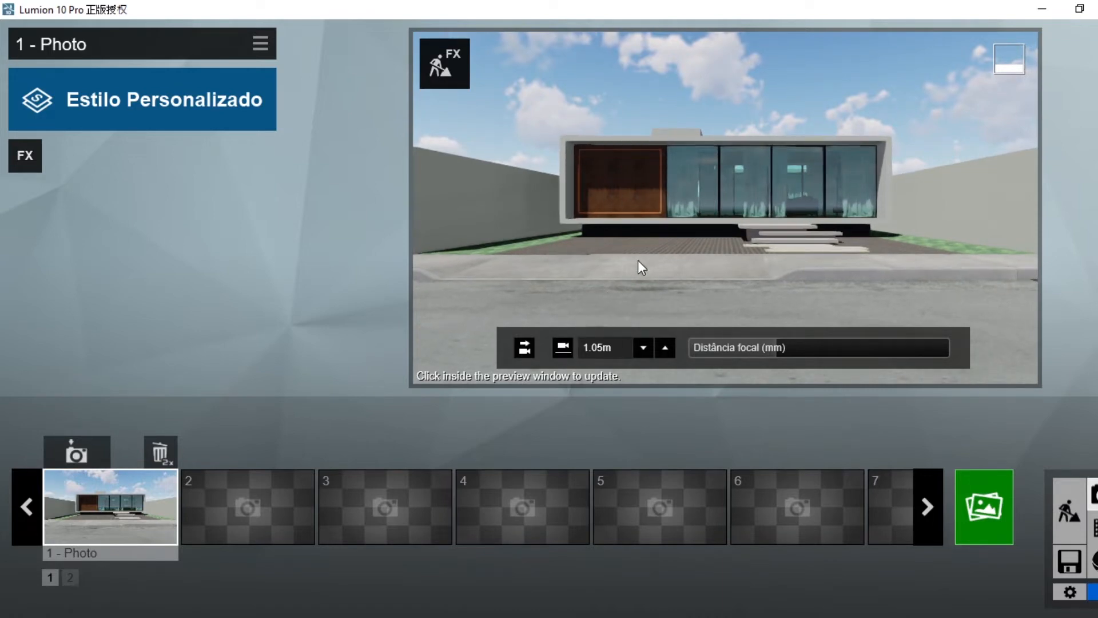
{"action": "key", "text": "q"}
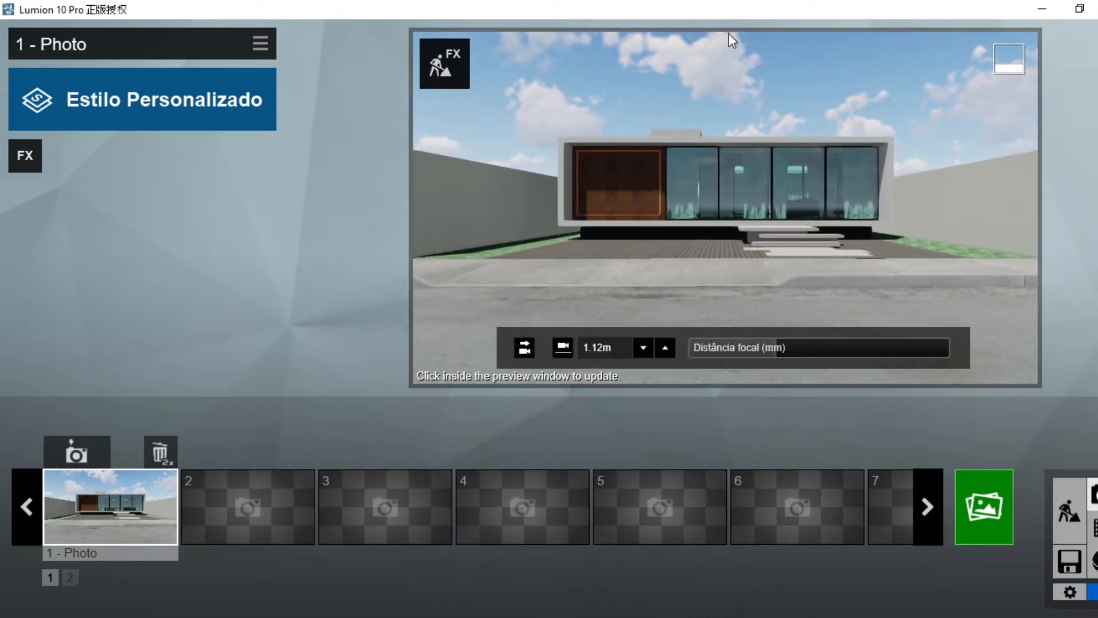
{"action": "right_click_drag", "start_coordinate": [736, 97], "coordinate": [799, 98]}
{"action": "key", "text": "a"}
{"action": "key", "text": "q"}
{"action": "key", "text": "e"}
{"action": "key", "text": "q"}
{"action": "right_click_drag", "start_coordinate": [729, 166], "coordinate": [729, 138]}
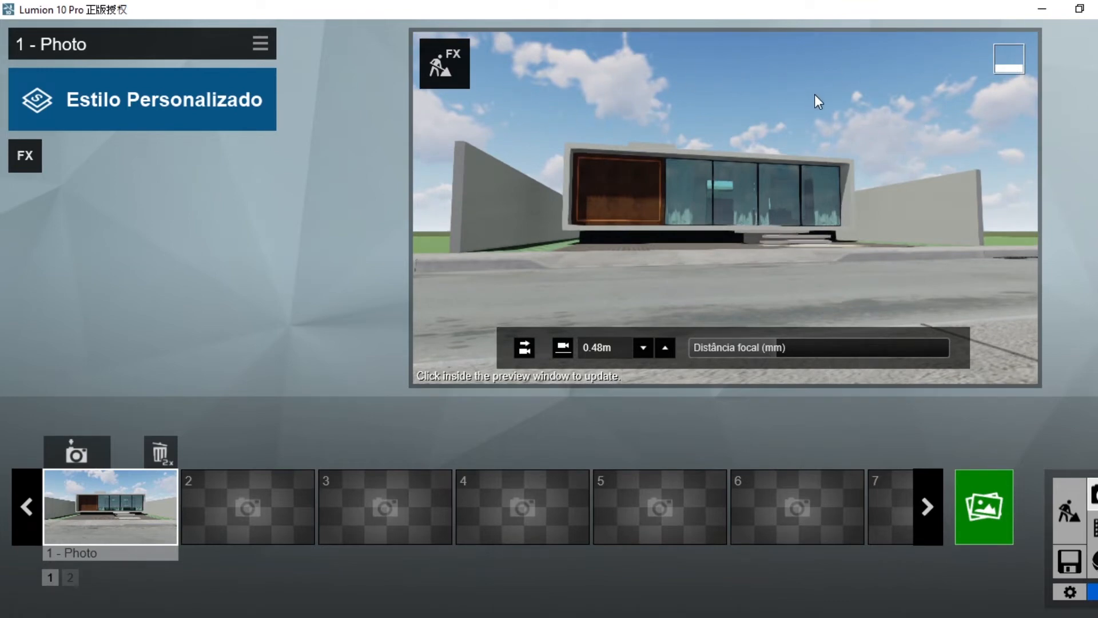
{"action": "left_click", "coordinate": [123, 521]}
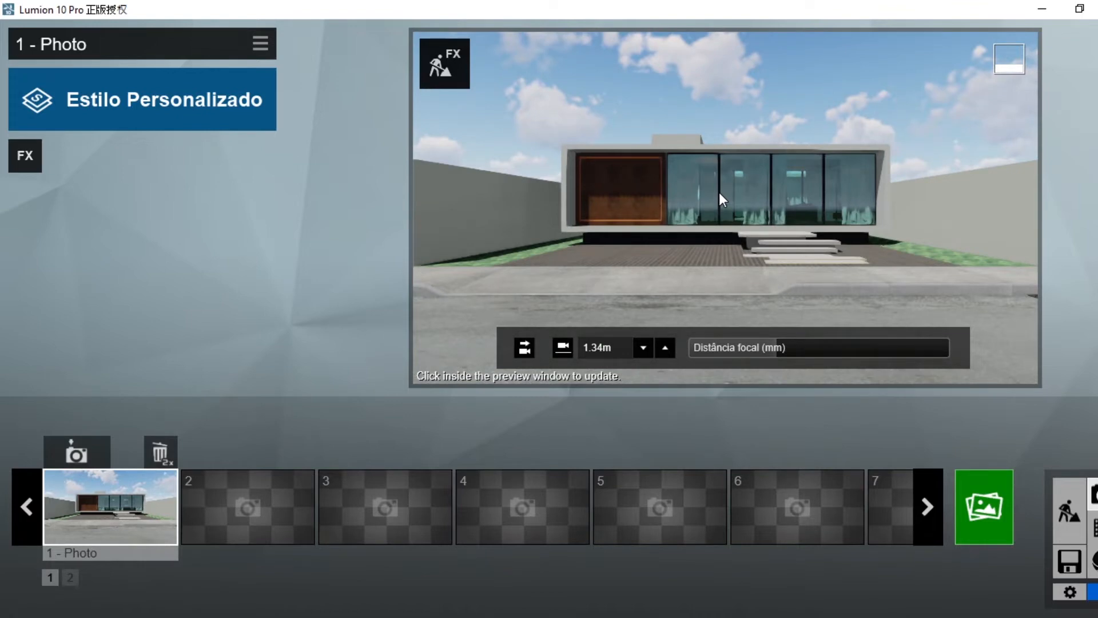
Try moving the camera forward and sideways around the house, and restore the saved Photo 1 camera.
{"action": "right_click_drag", "start_coordinate": [719, 193], "coordinate": [753, 208]}
{"action": "key", "text": "w"}
{"action": "key", "text": "d"}
{"action": "key", "text": "w"}
{"action": "key", "text": "d"}
{"action": "key", "text": "w"}
{"action": "key", "text": "a"}
{"action": "key", "text": "s"}
{"action": "left_click", "coordinate": [108, 496]}
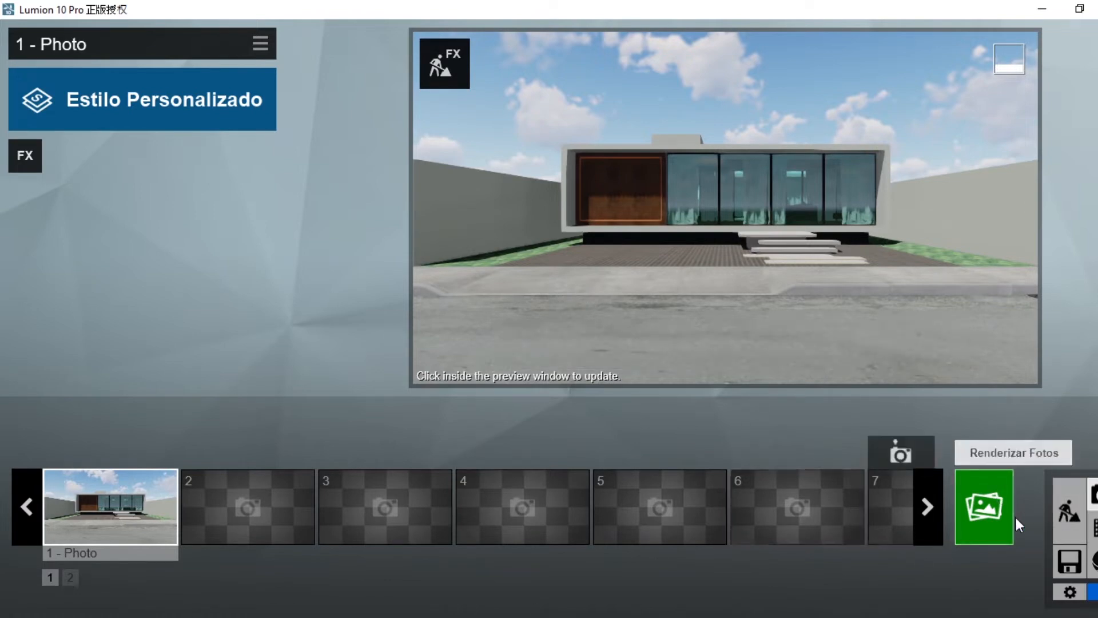
Switch to build mode and bring the camera to an angled close-up of the façade windows.
{"action": "left_click", "coordinate": [1069, 511]}
{"action": "key", "text": "w"}
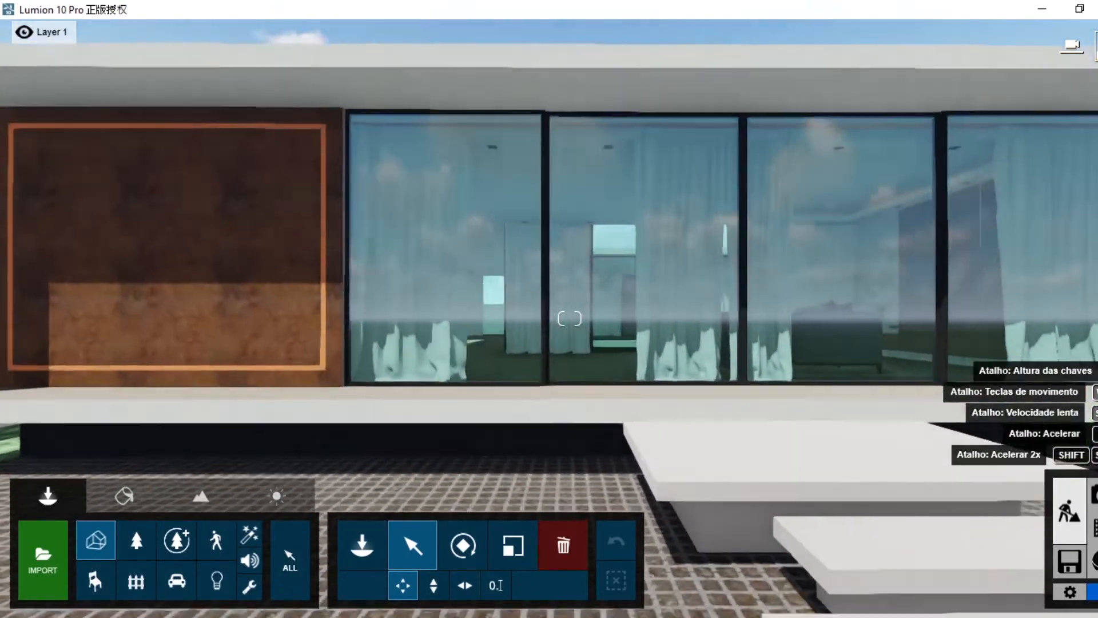
{"action": "key", "text": "d"}
{"action": "right_click_drag", "start_coordinate": [602, 321], "coordinate": [429, 358]}
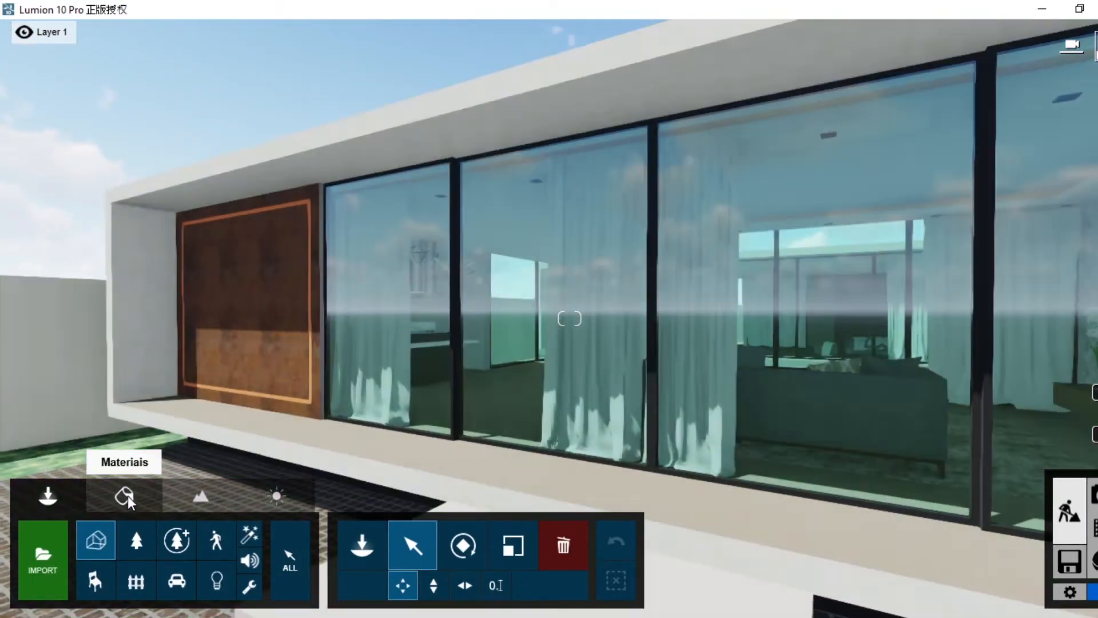
Open the material editor and select the VIDRO material of the façade windows for editing.
{"action": "left_click", "coordinate": [128, 496]}
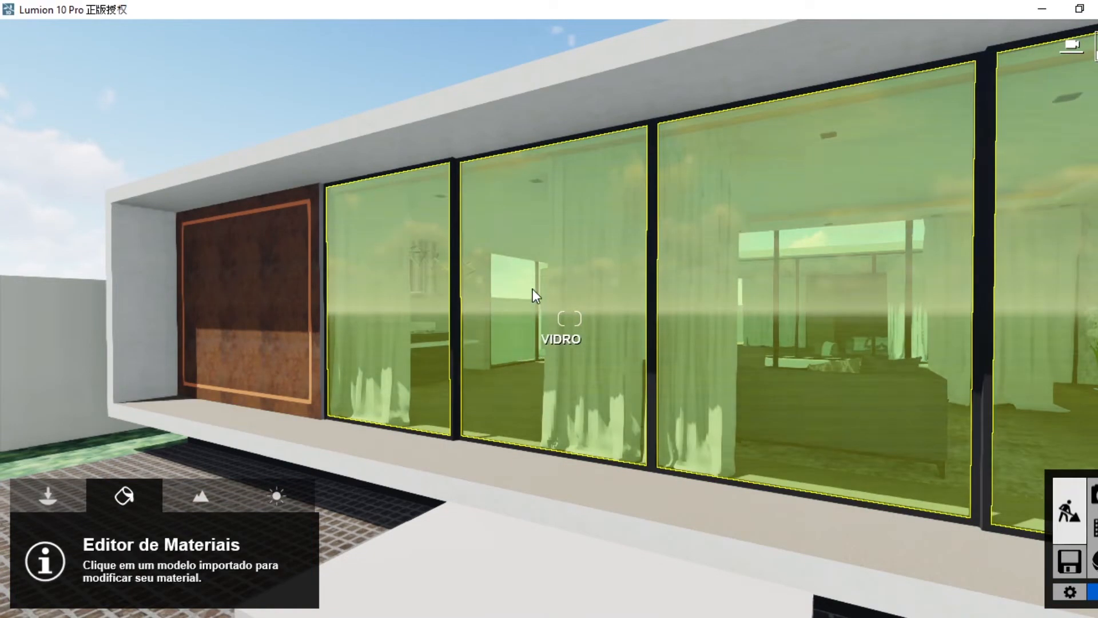
{"action": "right_click_drag", "start_coordinate": [533, 272], "coordinate": [412, 228]}
{"action": "key", "text": "s"}
{"action": "key", "text": "q"}
{"action": "key", "text": "w"}
{"action": "key", "text": "q"}
{"action": "right_click_drag", "start_coordinate": [569, 318], "coordinate": [488, 300]}
{"action": "key", "text": "w"}
{"action": "key", "text": "w"}
{"action": "key", "text": "e"}
{"action": "key", "text": "w"}
{"action": "key", "text": "s"}
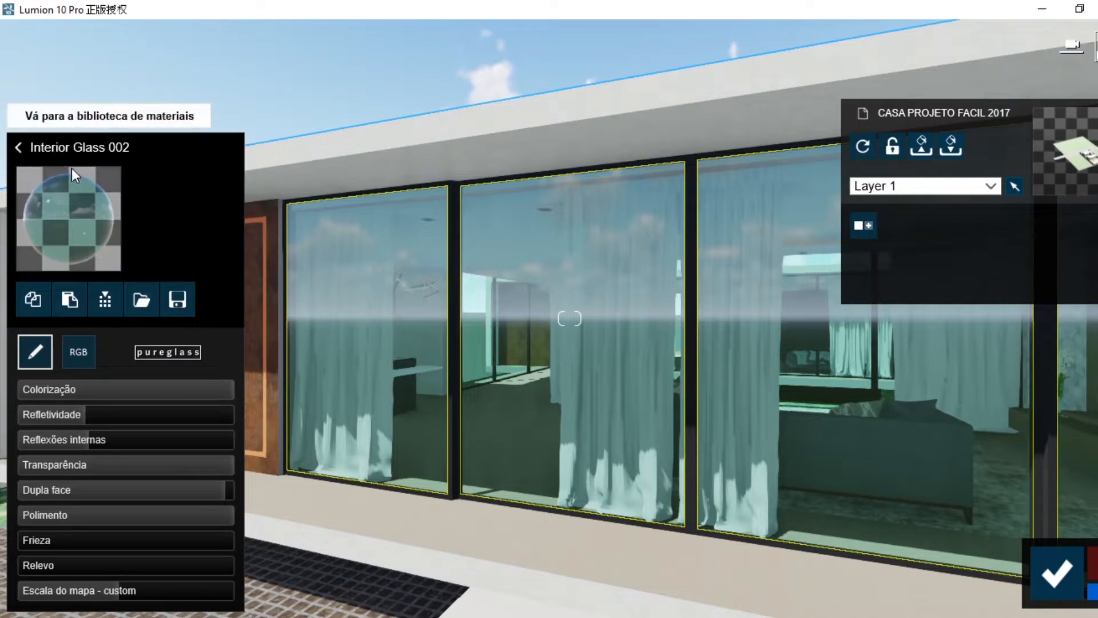
Replace the windows' Interior Glass 002 material with the standard Glass (Vidro) type and save the material change.
{"action": "left_click", "coordinate": [19, 149]}
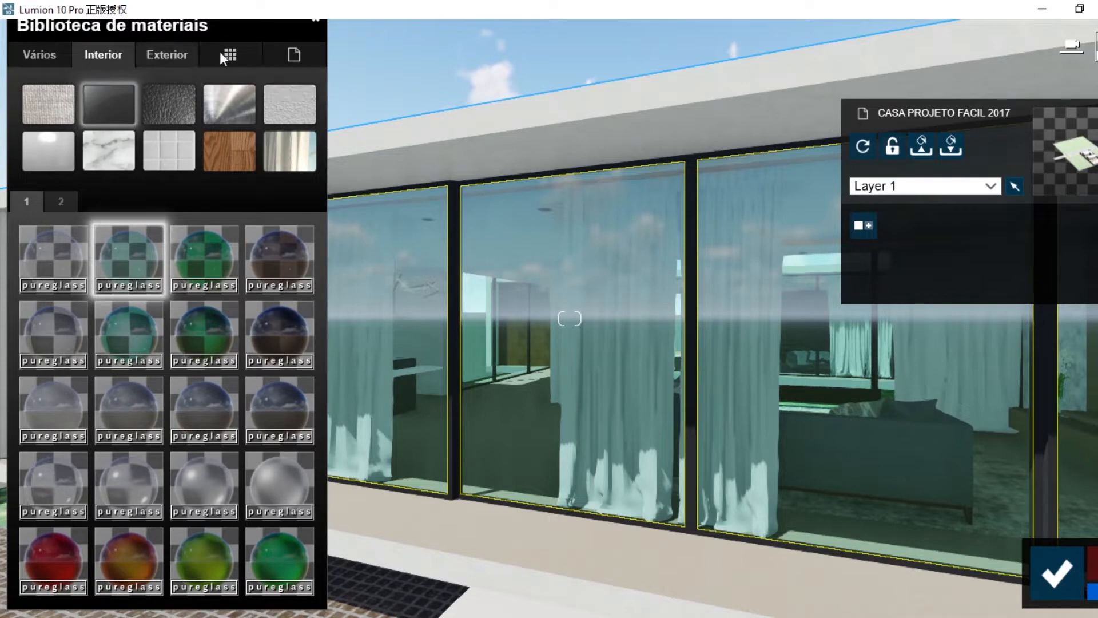
{"action": "left_click", "coordinate": [230, 53]}
{"action": "left_click", "coordinate": [303, 53]}
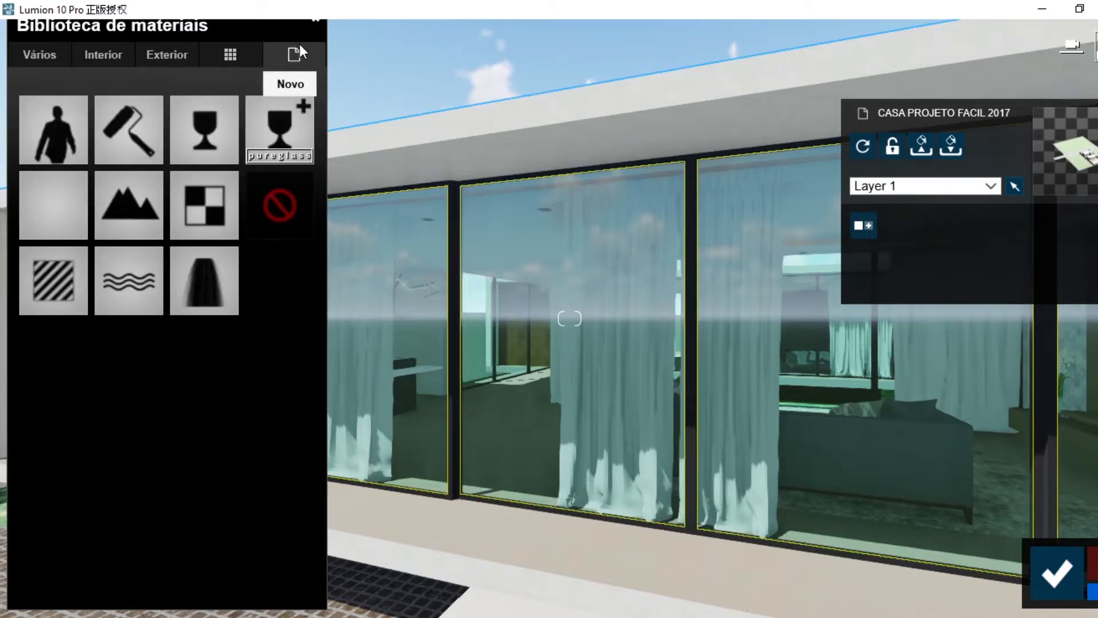
{"action": "left_click", "coordinate": [193, 132]}
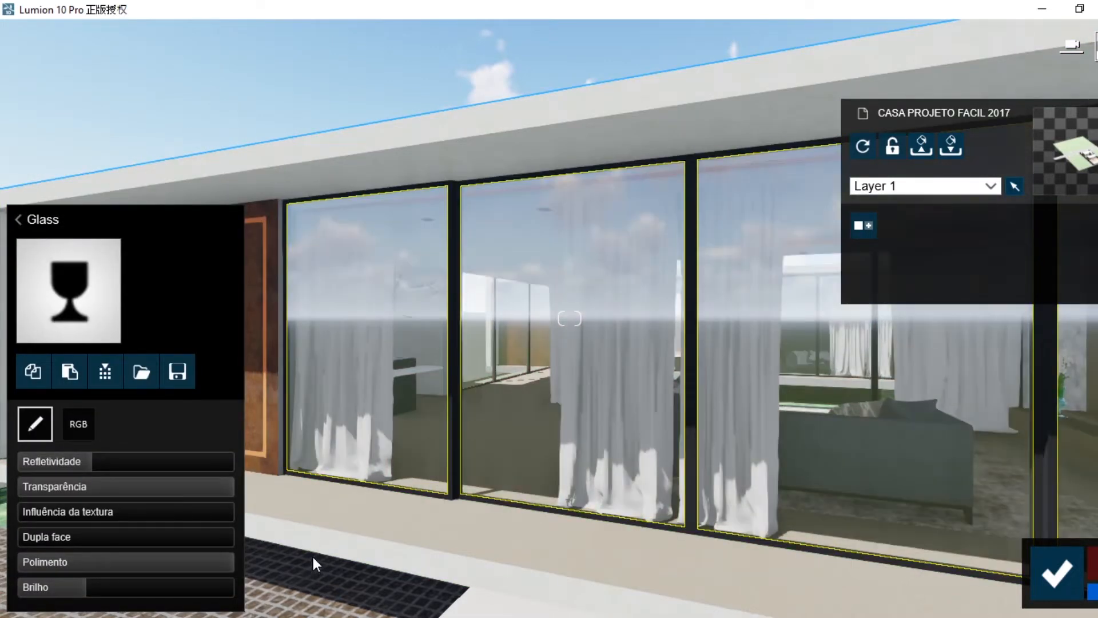
{"action": "left_click", "coordinate": [1053, 578]}
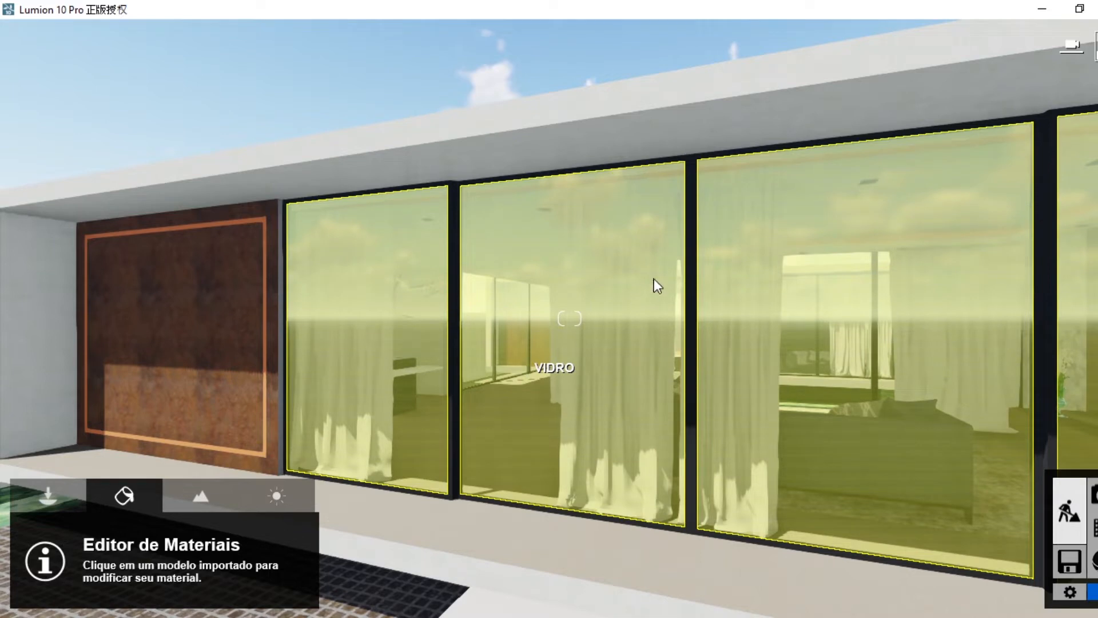
Reselect the façade windows' VIDRO material, choose the standard Glass (Vidro) type again, and save the material change.
{"action": "left_click", "coordinate": [415, 320]}
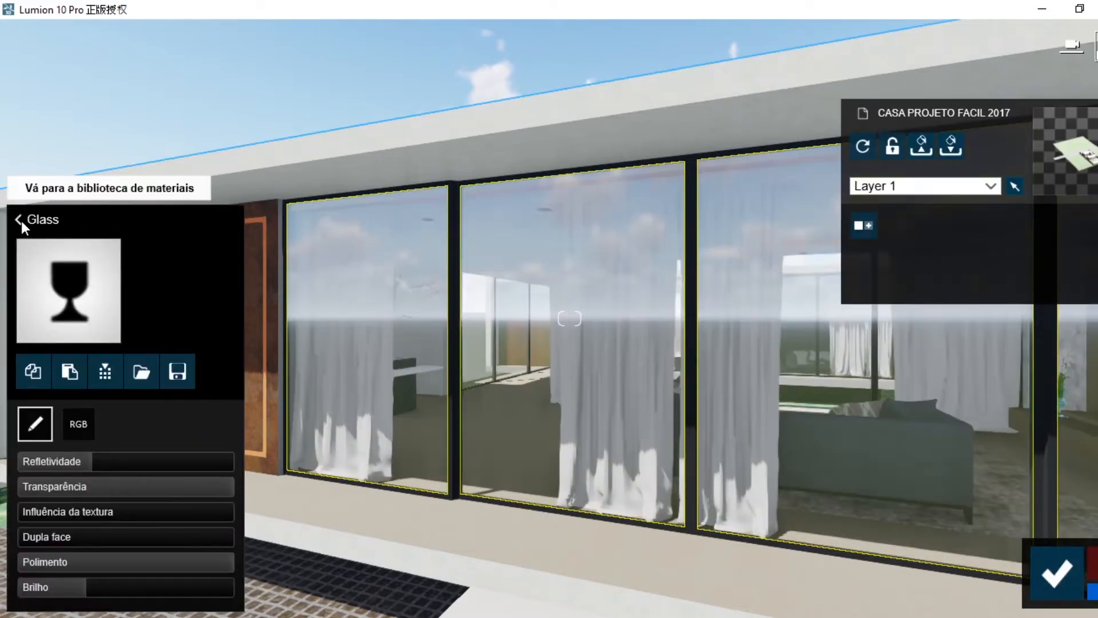
{"action": "left_click", "coordinate": [21, 220]}
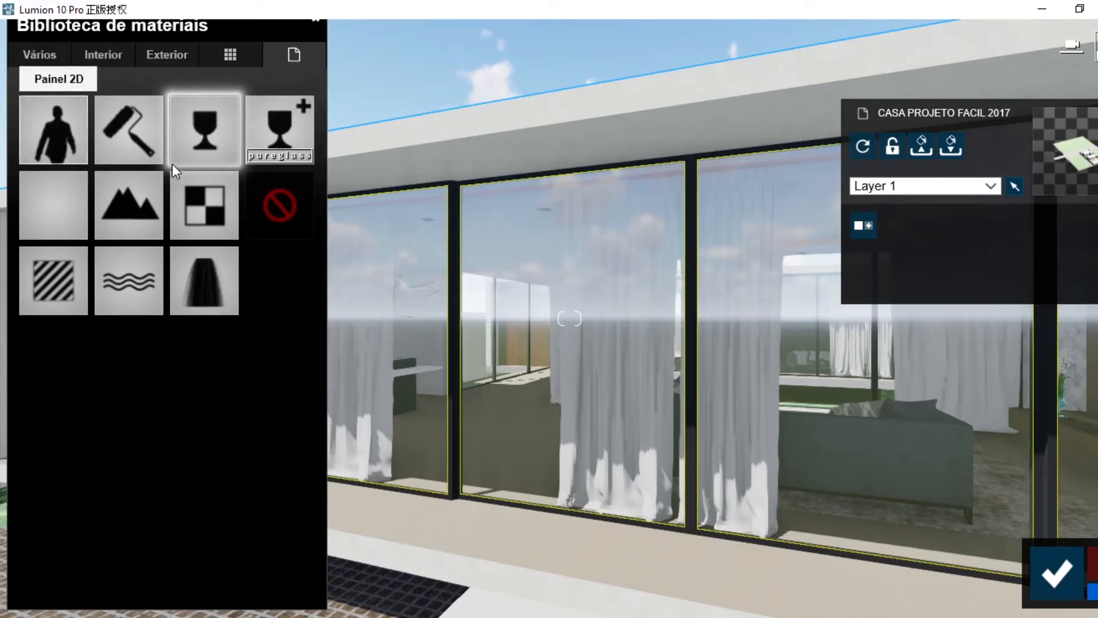
{"action": "left_click", "coordinate": [200, 138]}
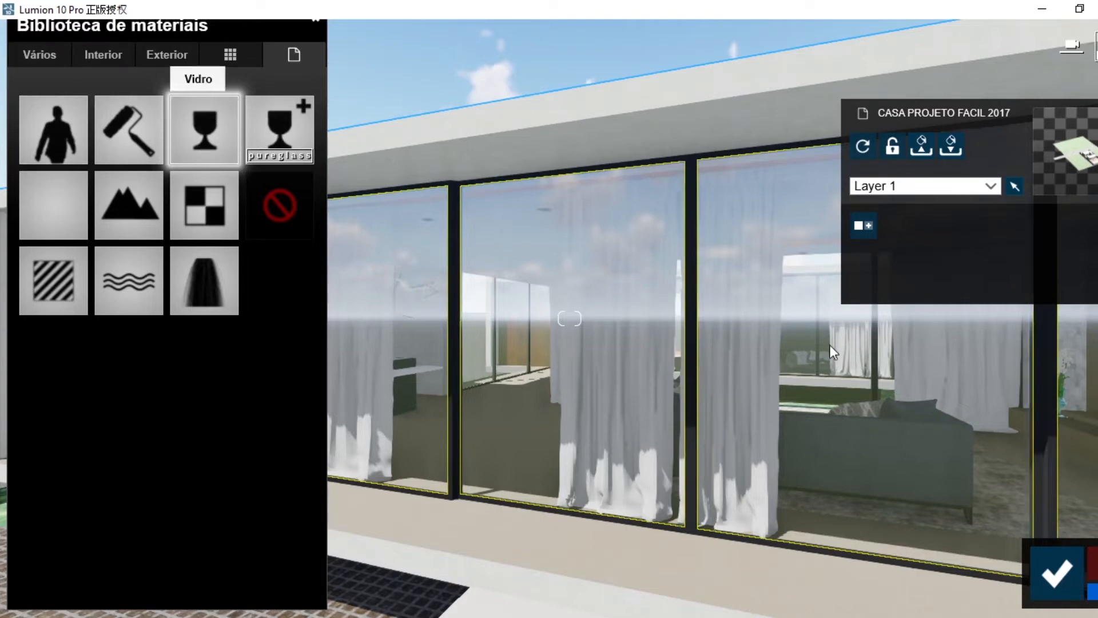
{"action": "left_click", "coordinate": [1058, 575]}
Return to photo mode and restore the saved Photo 1 camera.
{"action": "key", "text": "s"}
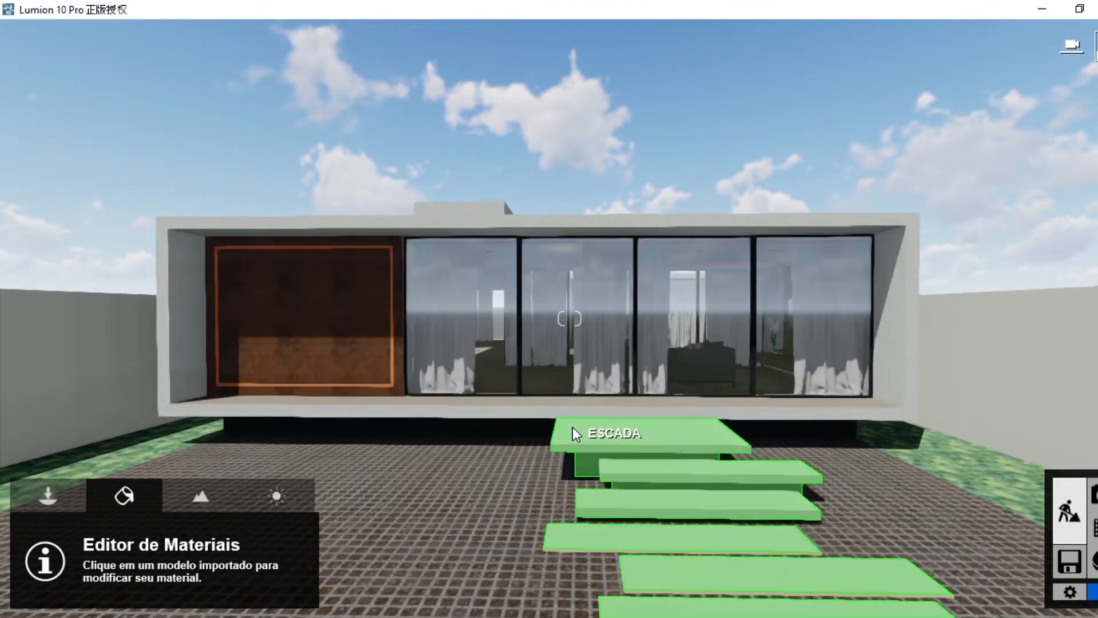
{"action": "left_click", "coordinate": [1094, 494]}
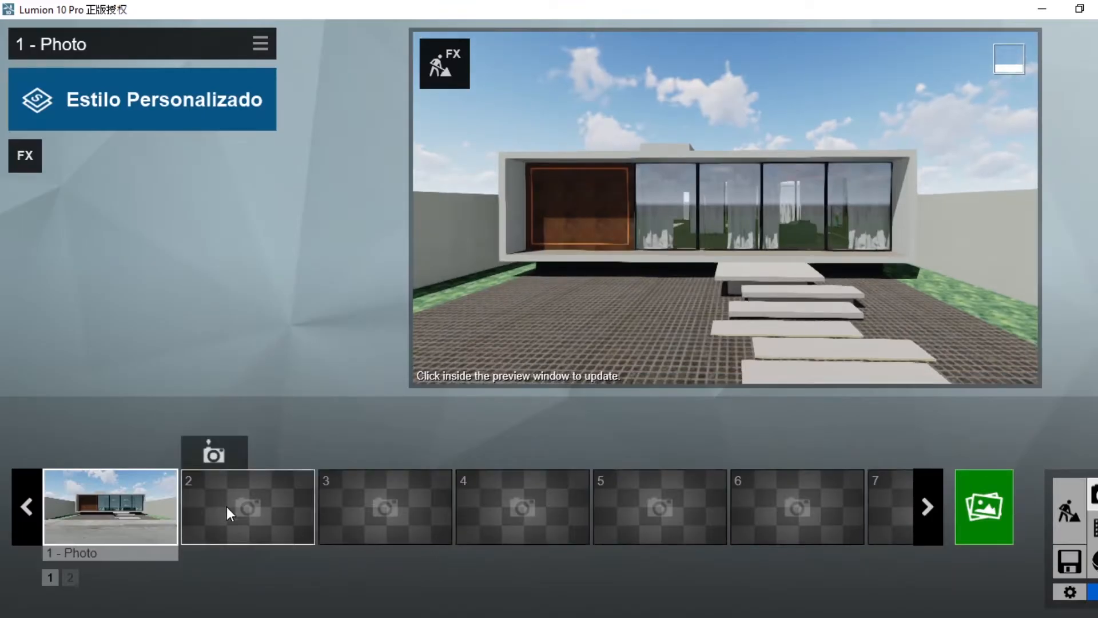
{"action": "left_click", "coordinate": [141, 505]}
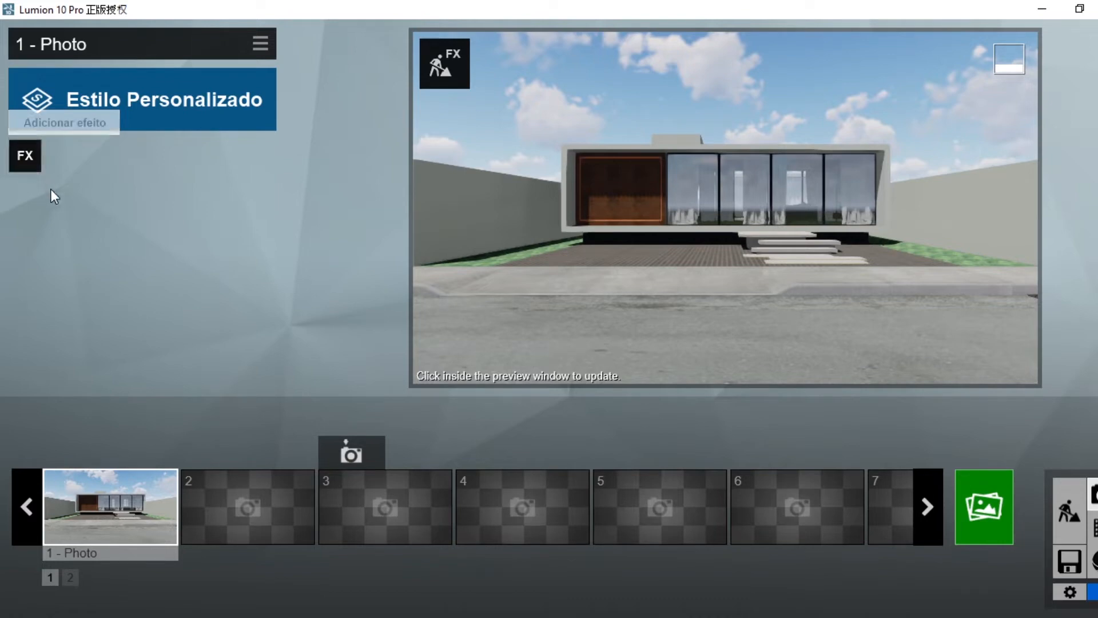
Add the two-point perspective (2 pontos Perspectiva) camera effect to Photo 1.
{"action": "left_click", "coordinate": [35, 168]}
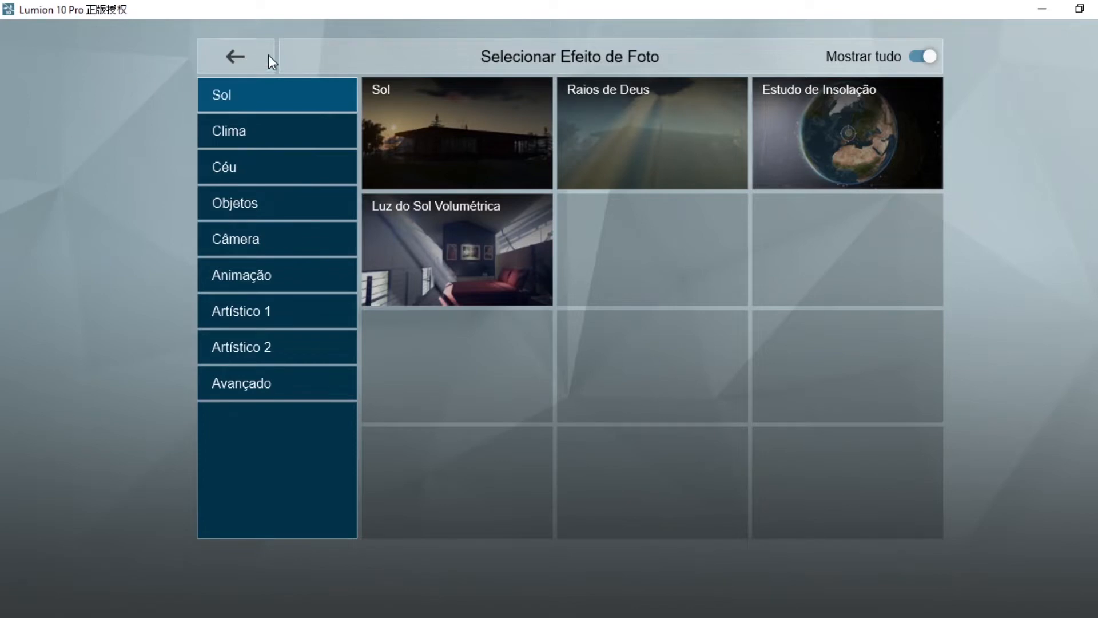
{"action": "left_click", "coordinate": [266, 57]}
{"action": "left_click", "coordinate": [25, 161]}
{"action": "left_click", "coordinate": [246, 236]}
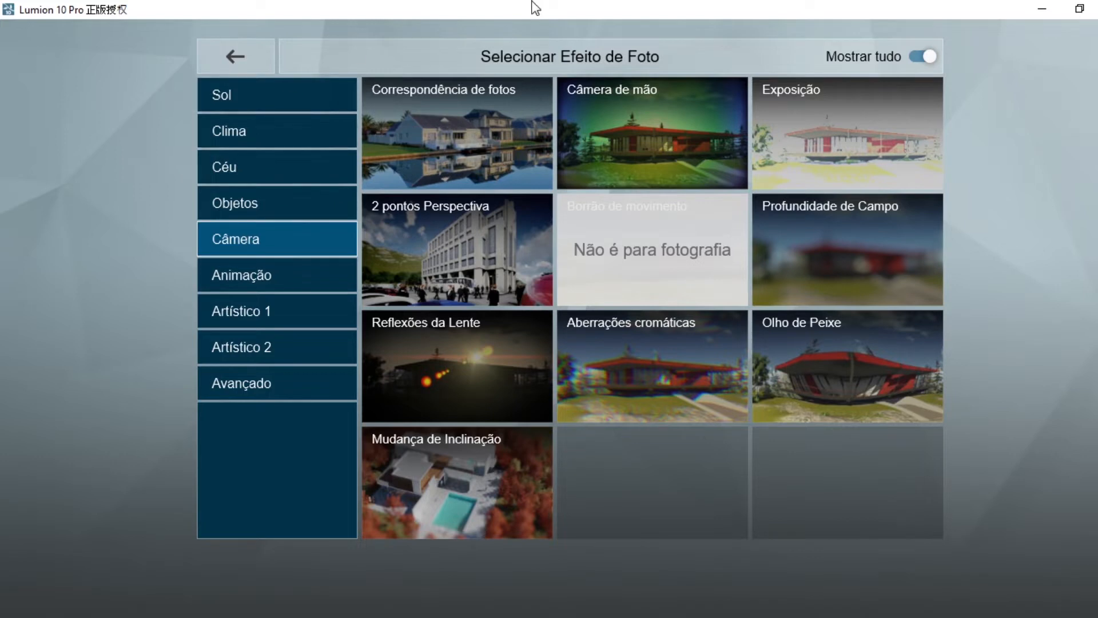
{"action": "left_click", "coordinate": [448, 245]}
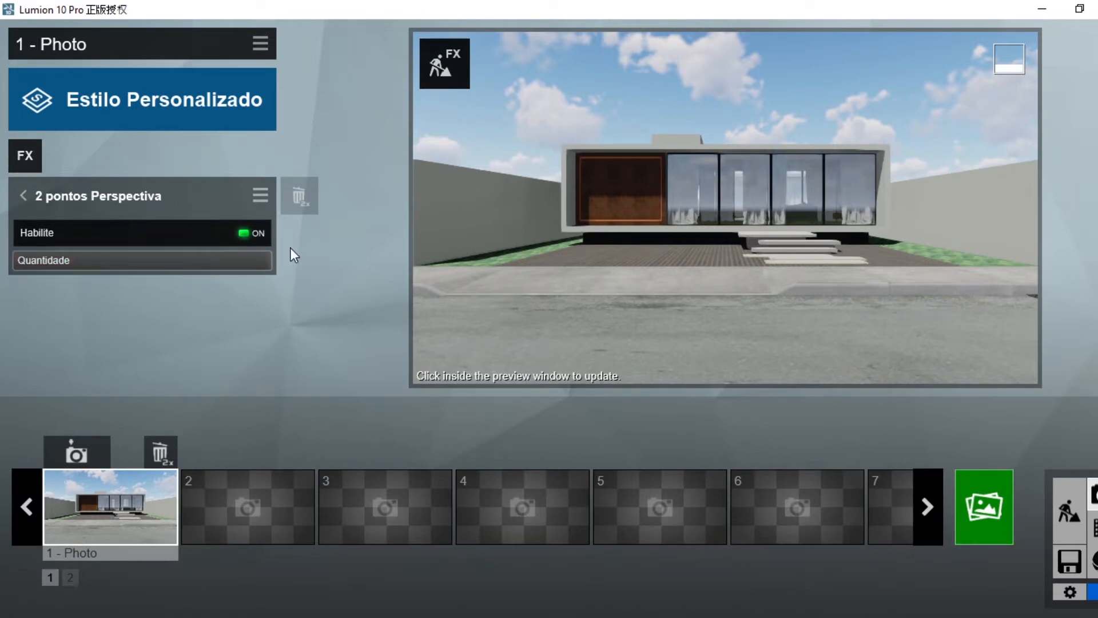
Move the photo camera close to the wood-panelled end of the house for an angled view of the façade.
{"action": "mouse_move", "coordinate": [516, 185]}
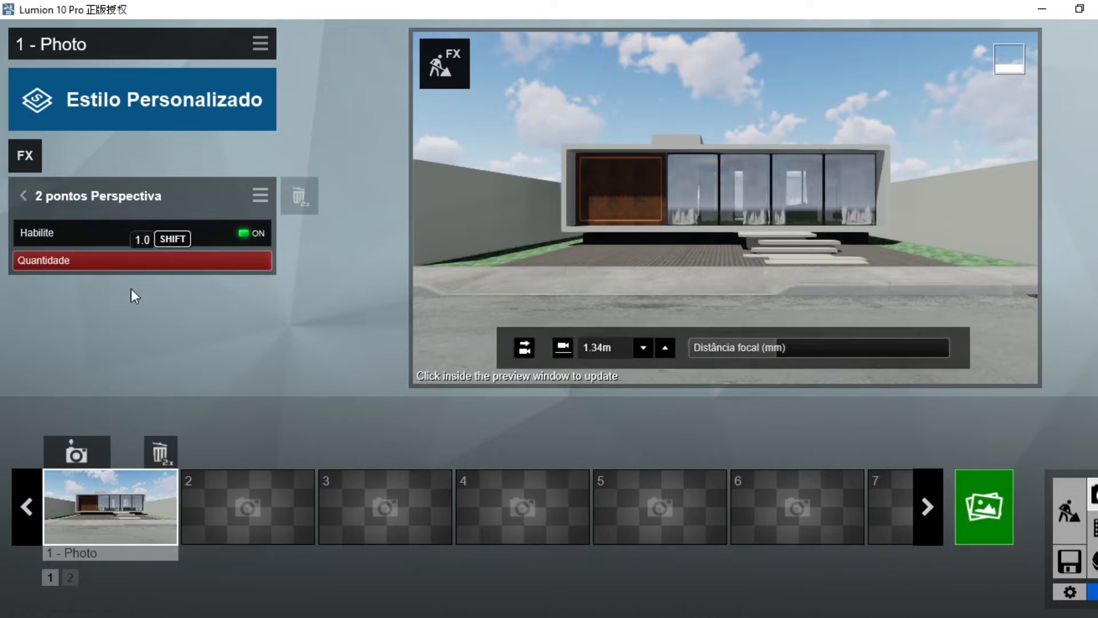
{"action": "key", "text": "w"}
{"action": "key", "text": "a"}
{"action": "right_click_drag", "start_coordinate": [660, 235], "coordinate": [757, 214]}
{"action": "key", "text": "w"}
{"action": "key", "text": "a"}
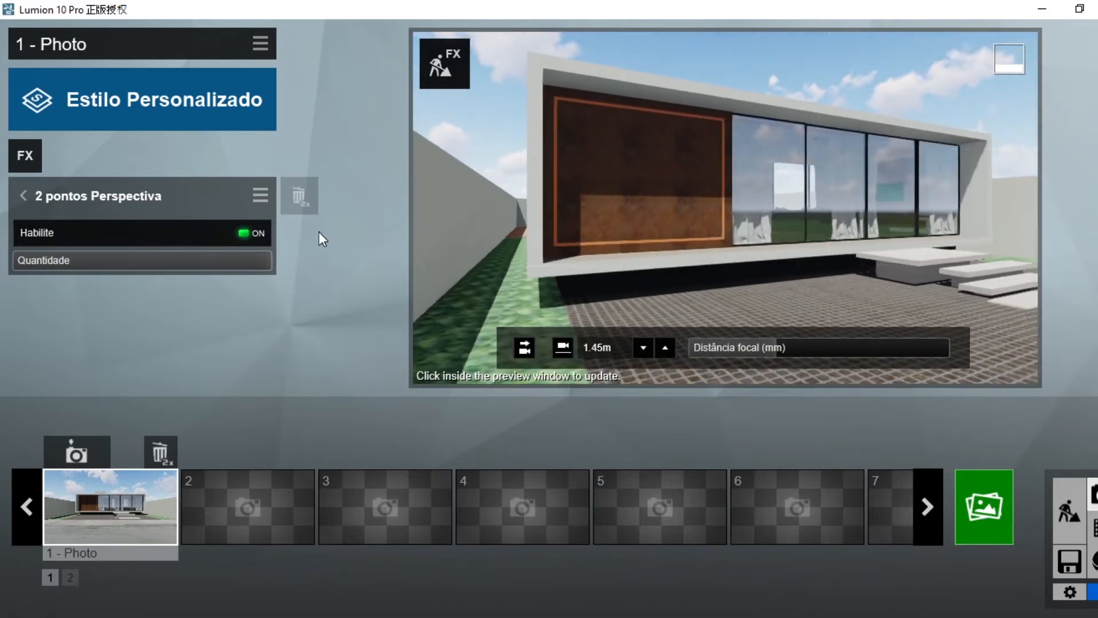
Reduce the two-point perspective amount to zero and pull the camera back to a low upward-looking view about 0.93 m high.
{"action": "left_click_drag", "start_coordinate": [174, 263], "coordinate": [2, 256]}
{"action": "key", "text": "e"}
{"action": "right_click_drag", "start_coordinate": [726, 207], "coordinate": [755, 209]}
{"action": "key", "text": "s"}
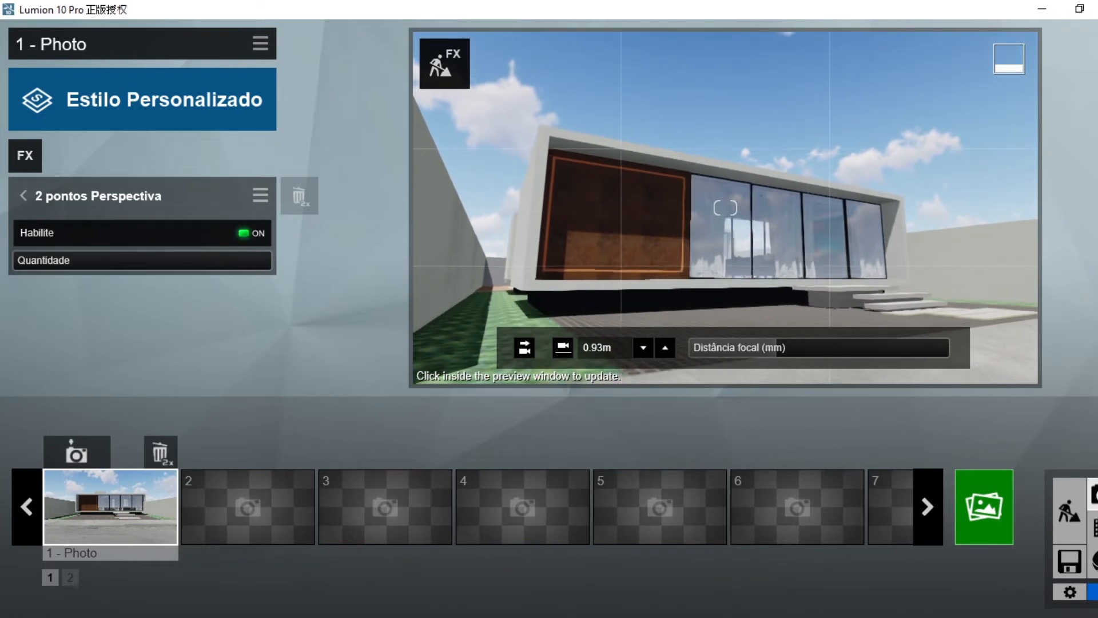
Toggle two-point perspective off and on with its amount set to 1.0, and restore the saved Photo 1 camera.
{"action": "left_click", "coordinate": [251, 234]}
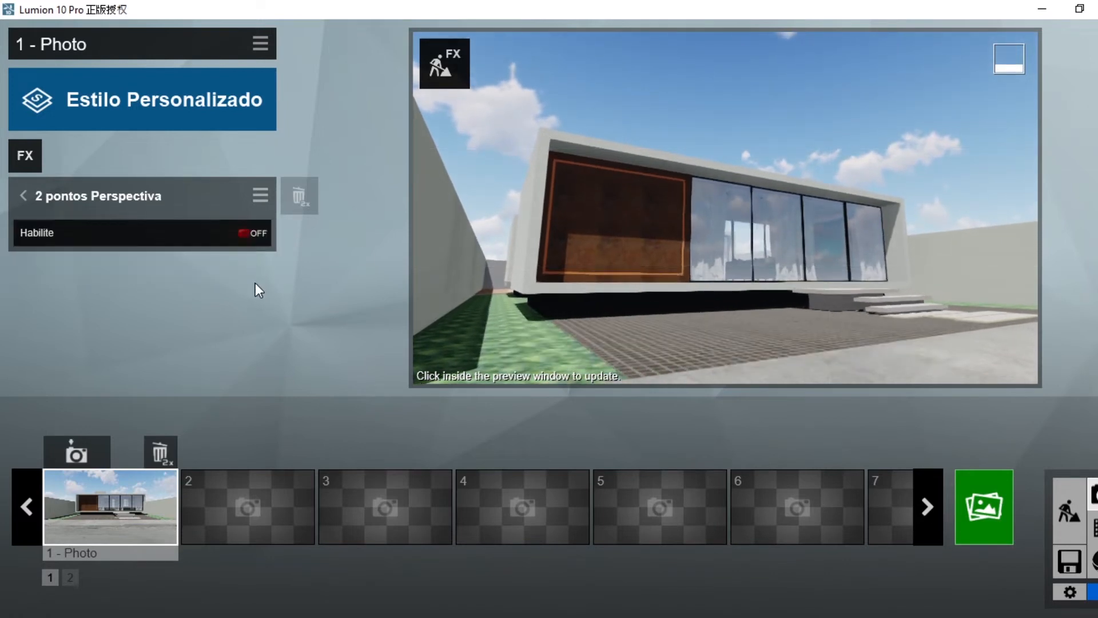
{"action": "left_click", "coordinate": [251, 233]}
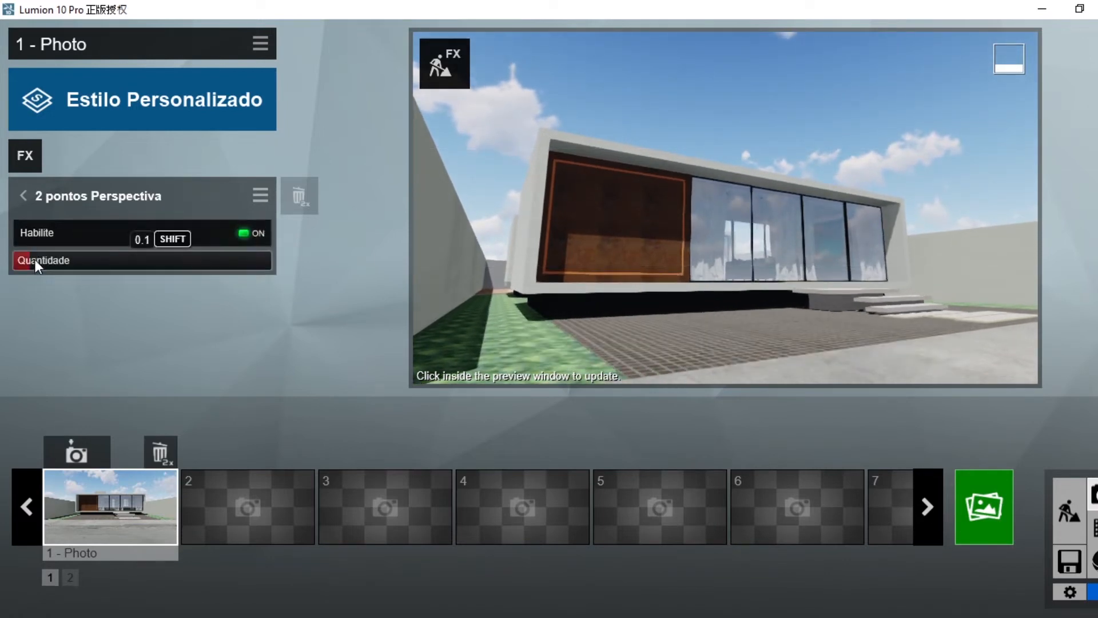
{"action": "left_click_drag", "start_coordinate": [35, 260], "coordinate": [377, 279]}
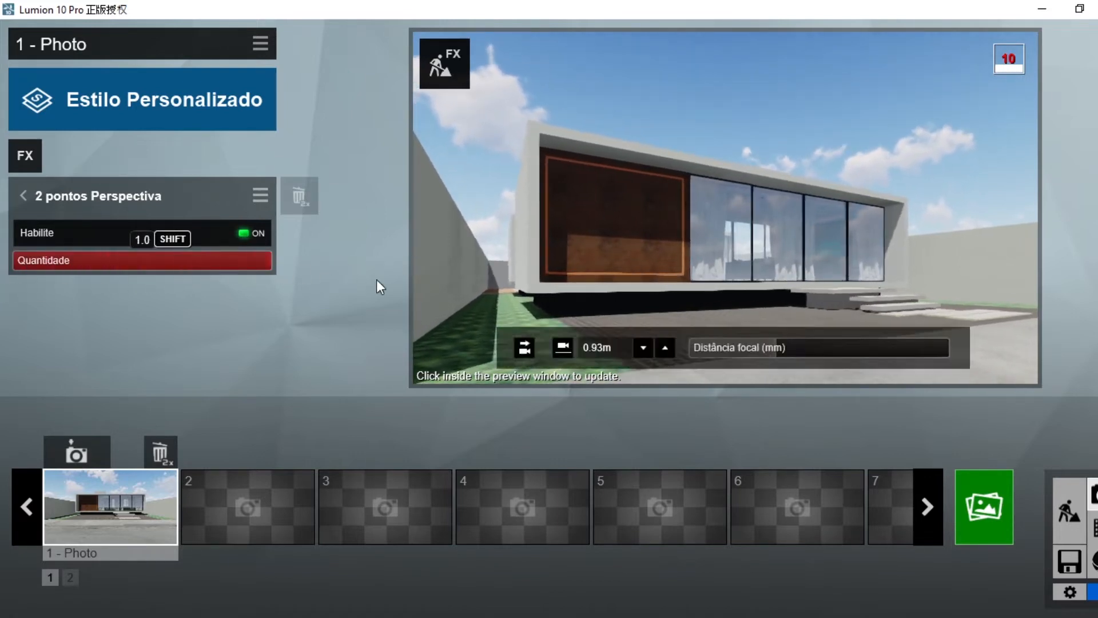
{"action": "left_click", "coordinate": [115, 497]}
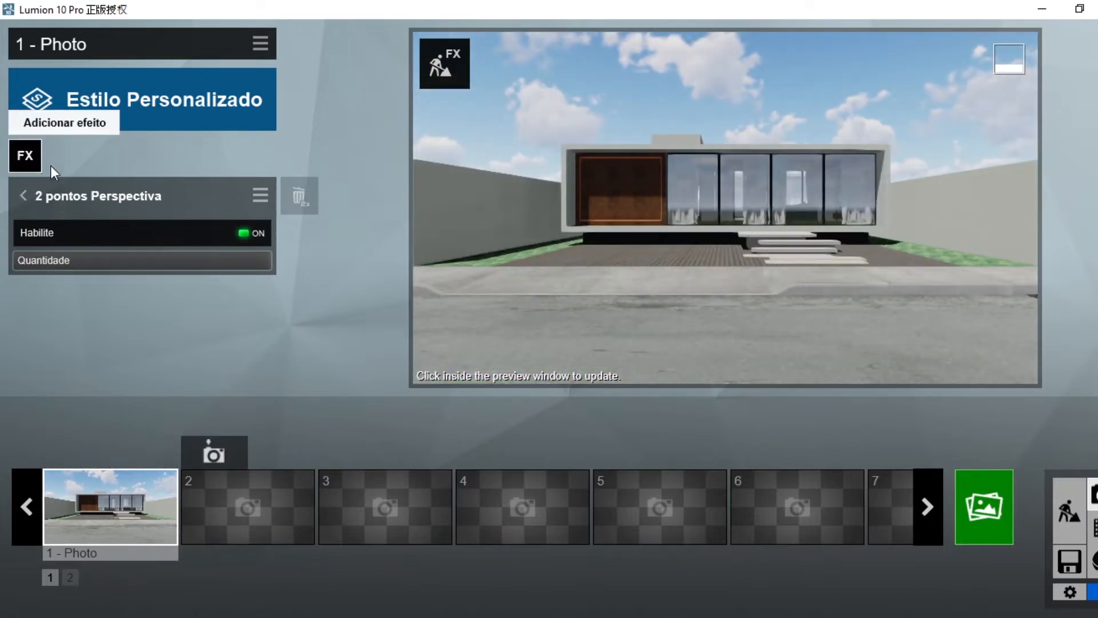
Reopen the camera effects and select the two-point perspective effect already in use.
{"action": "left_click", "coordinate": [26, 159]}
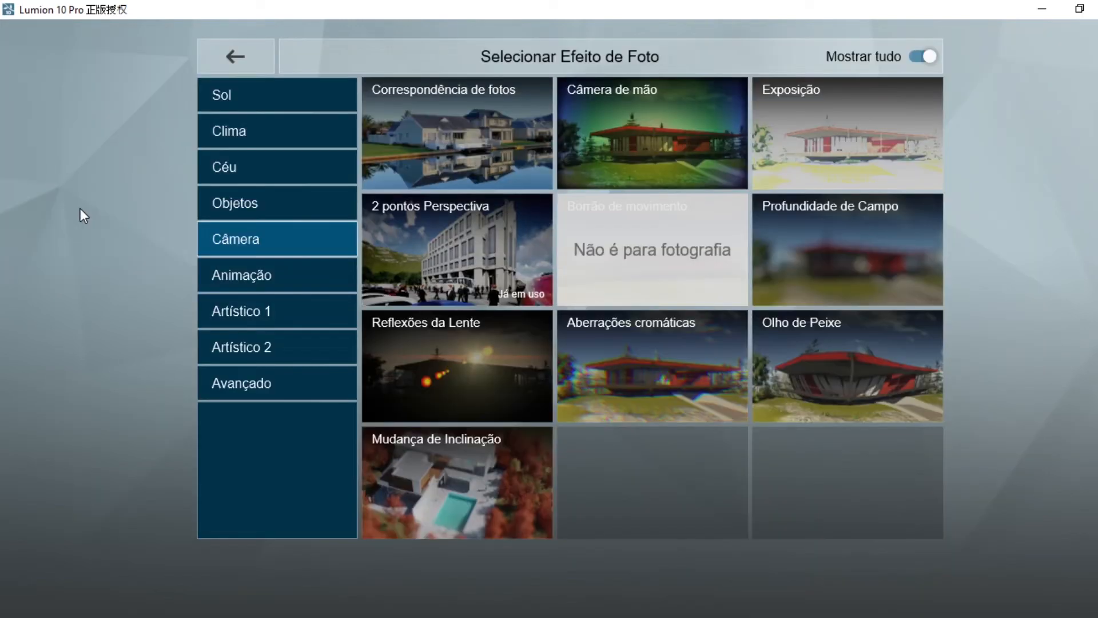
{"action": "left_click", "coordinate": [471, 255]}
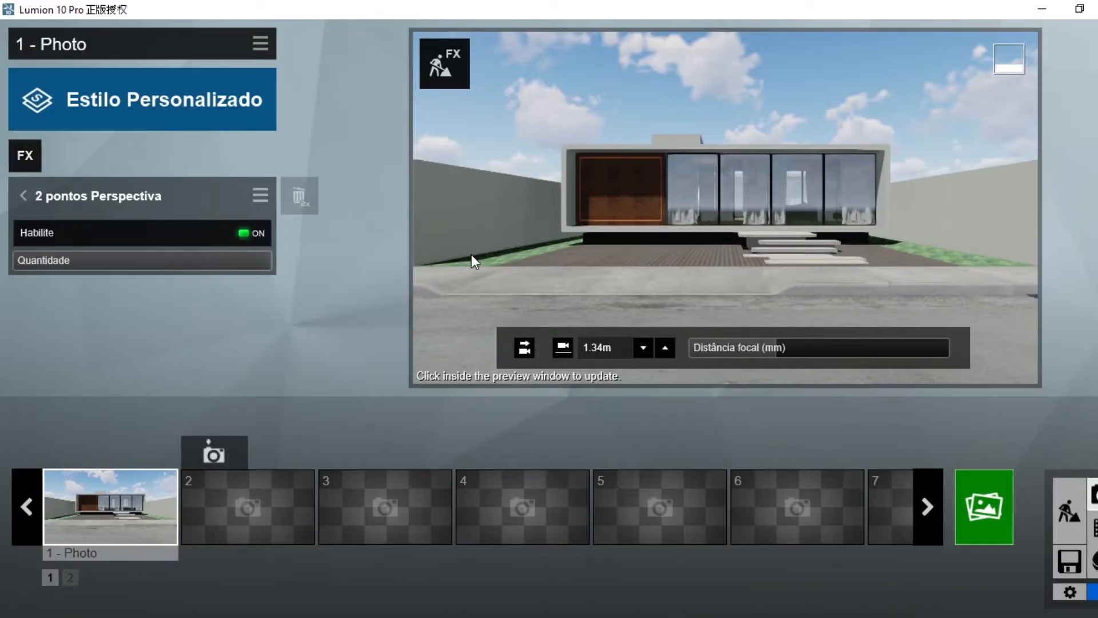
{"action": "mouse_move", "coordinate": [612, 299]}
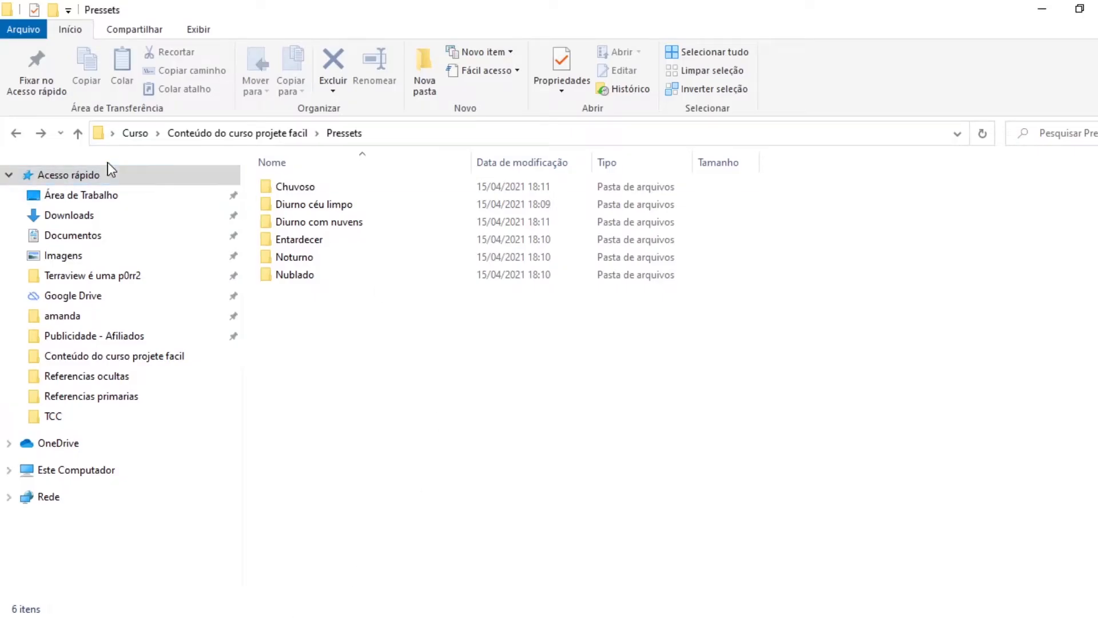
In File Explorer, open the "Proporção instagram" folder within "Conteúdo do curso projete facil" and examine its feed and Stories format templates.
{"action": "left_click", "coordinate": [219, 132]}
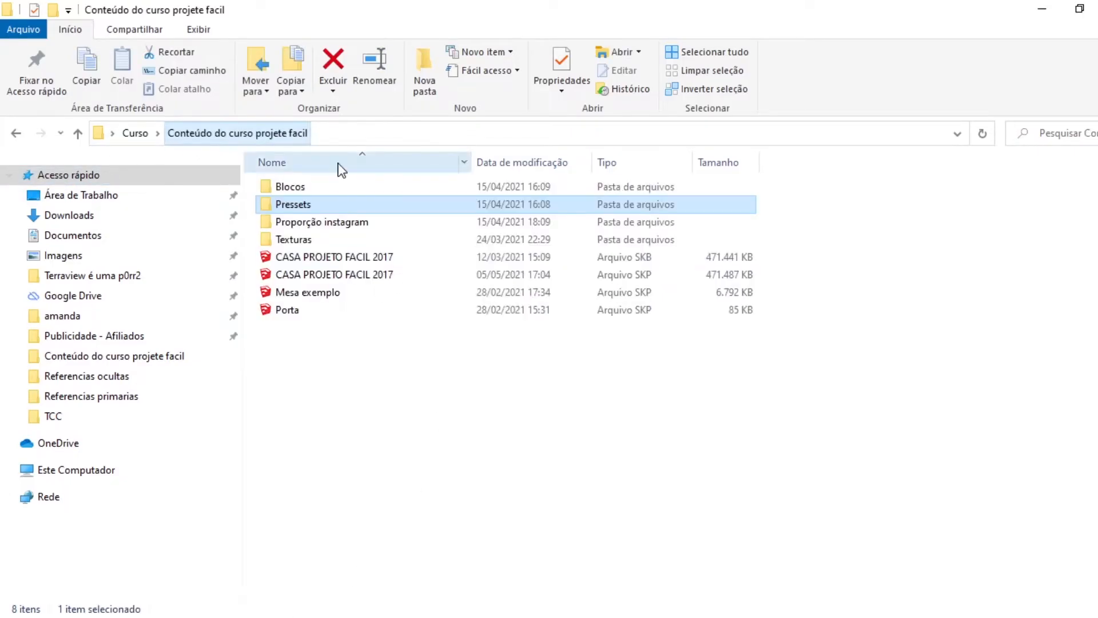
{"action": "left_click", "coordinate": [351, 225]}
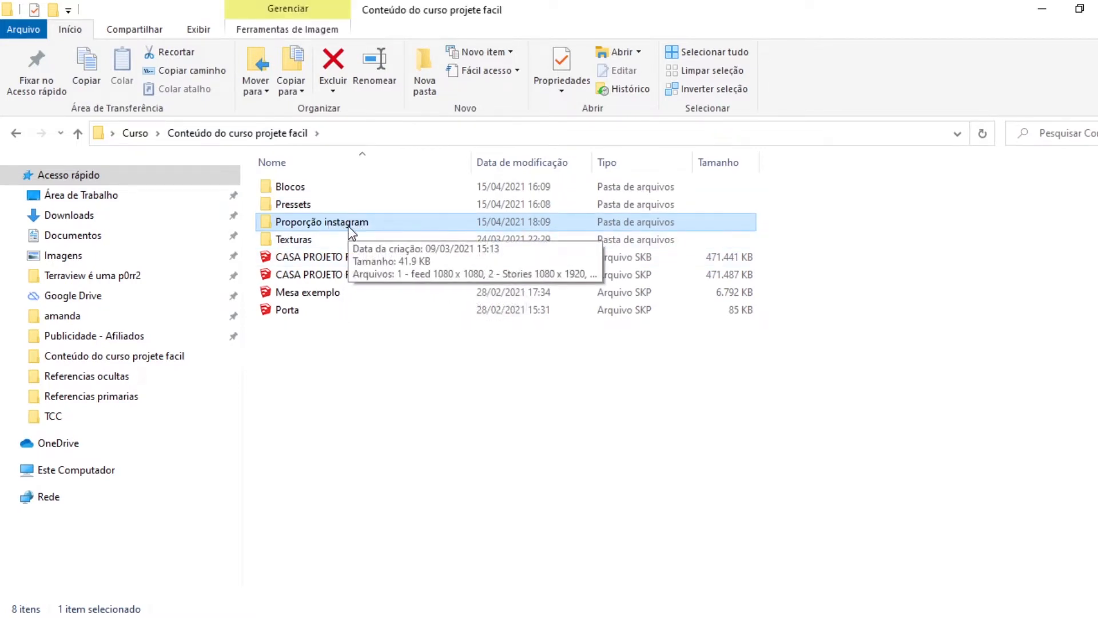
{"action": "double_click", "coordinate": [351, 226]}
{"action": "left_click_drag", "start_coordinate": [584, 335], "coordinate": [333, 295]}
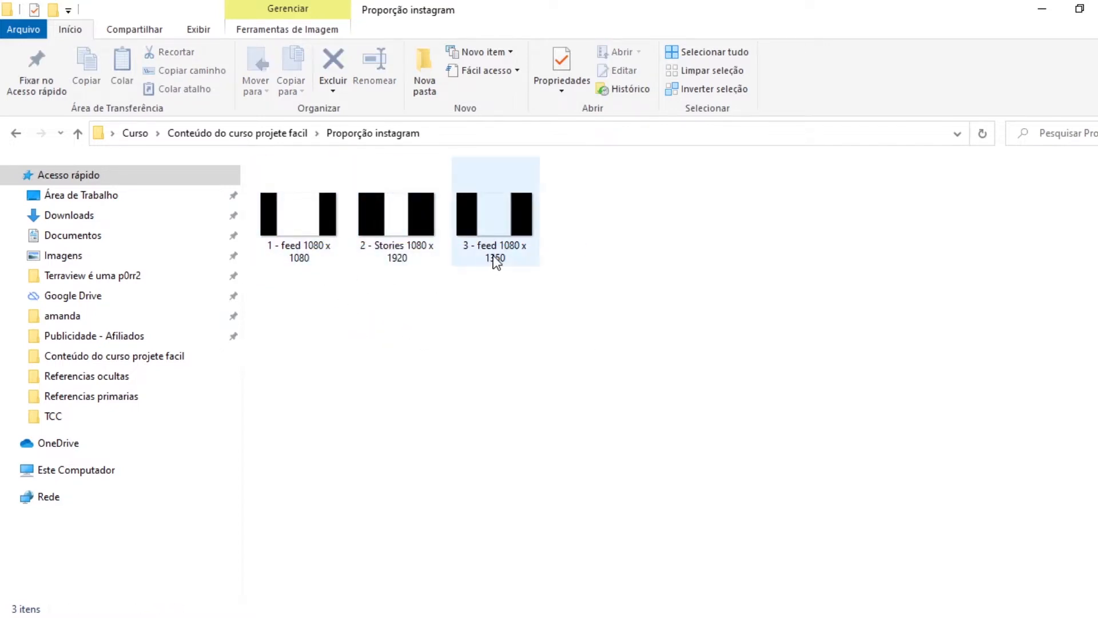
{"action": "left_click", "coordinate": [523, 209]}
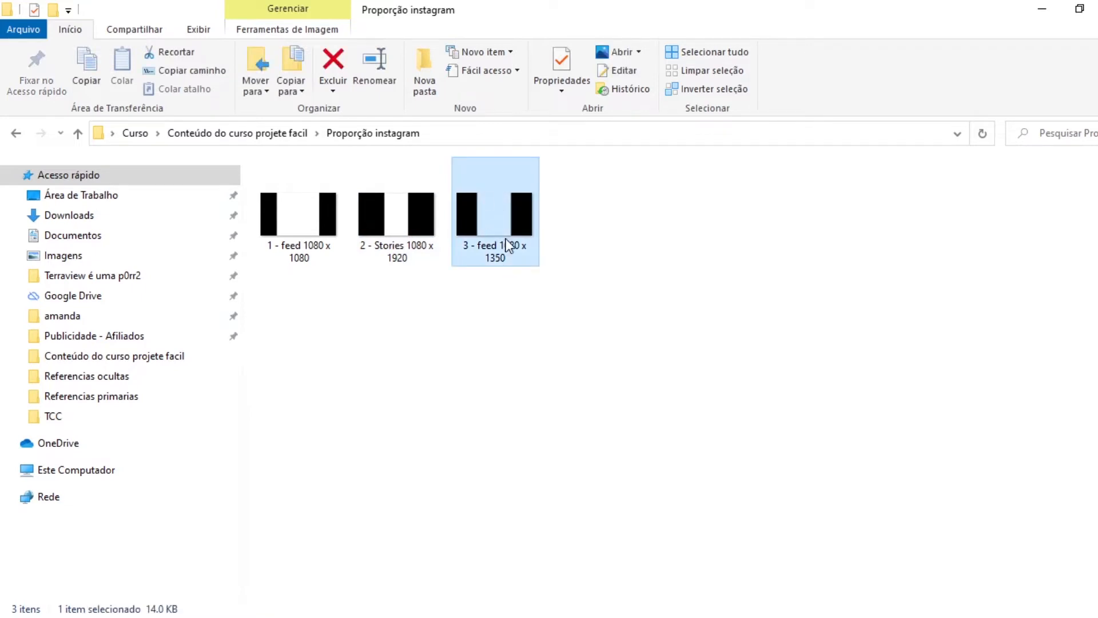
{"action": "left_click", "coordinate": [498, 326]}
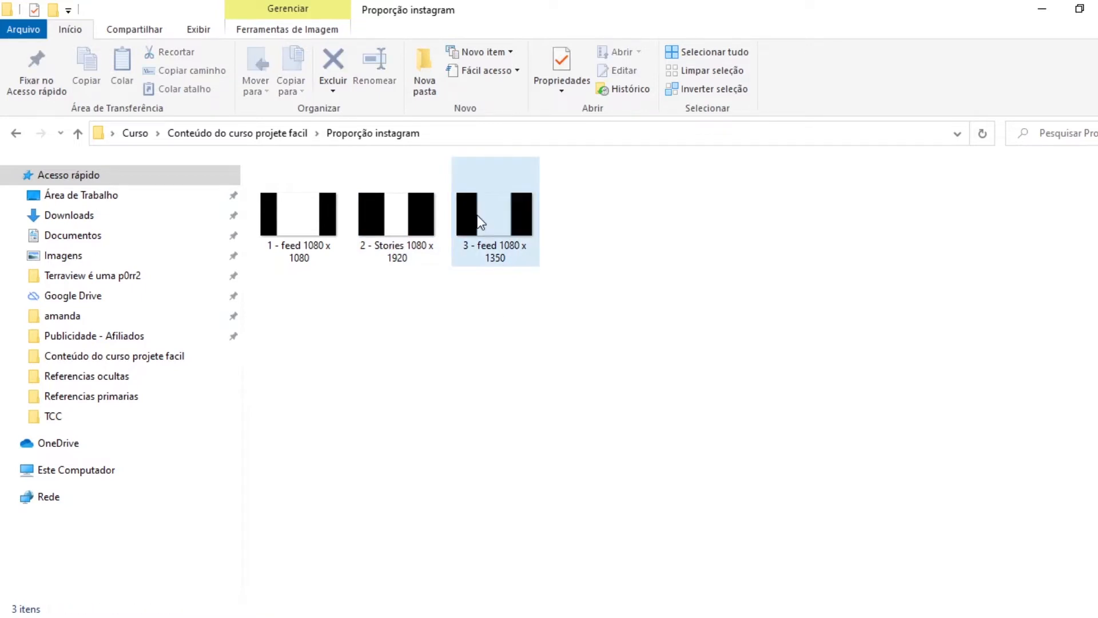
Switch back to Lumion and add the image overlay (Sobreposição de imagem) effect from the Artístico 1 category to Photo 1.
{"action": "key", "text": "alt+Tab"}
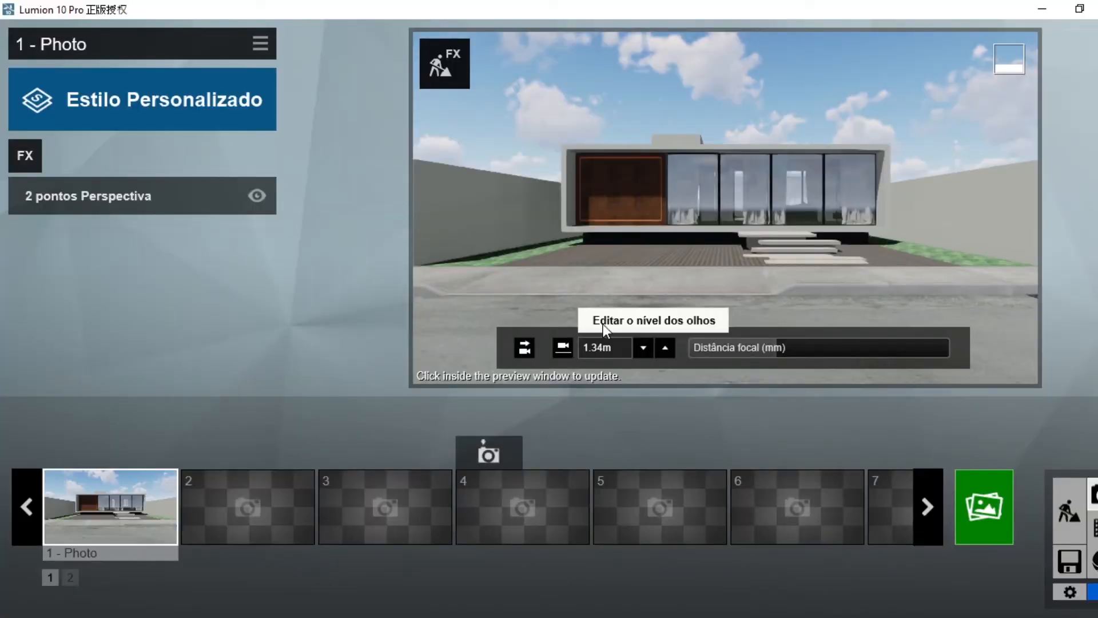
{"action": "left_click", "coordinate": [30, 154]}
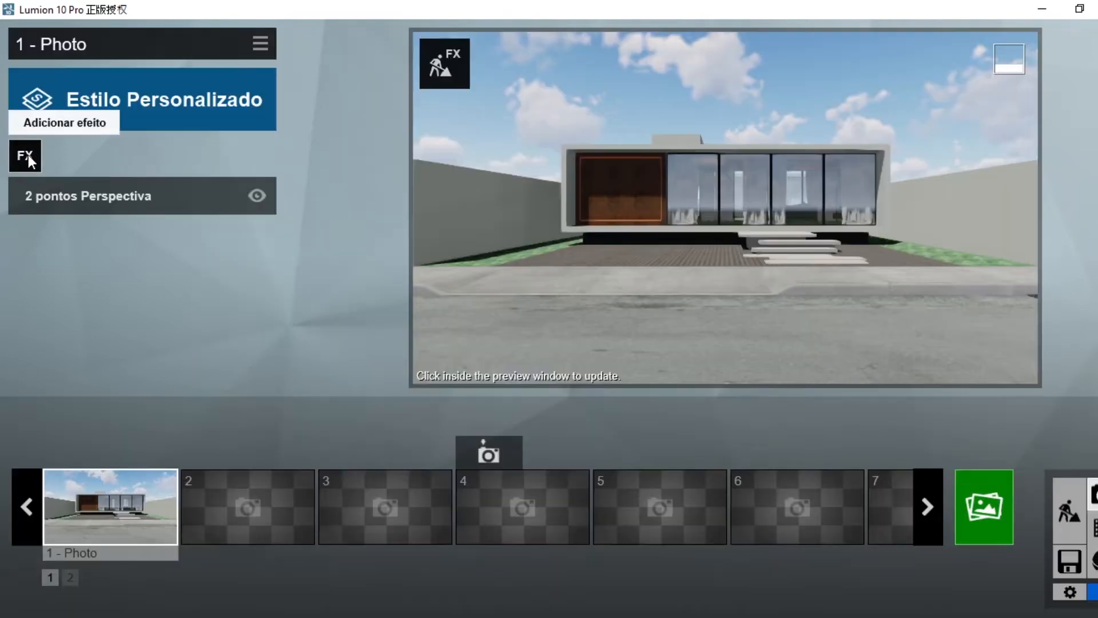
{"action": "left_click", "coordinate": [29, 155]}
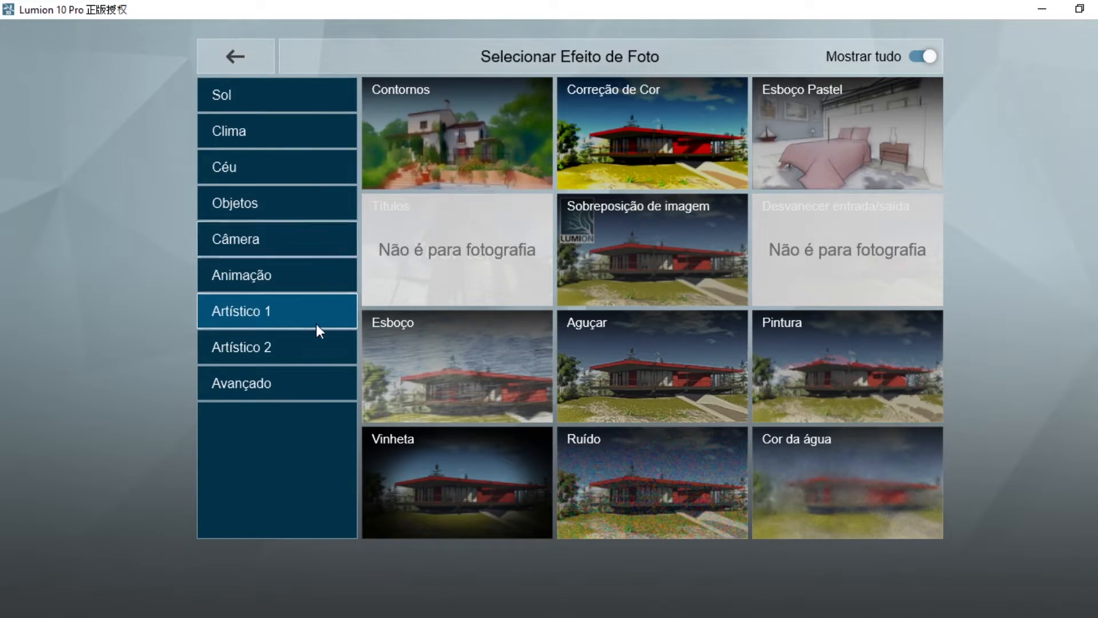
{"action": "left_click", "coordinate": [640, 246]}
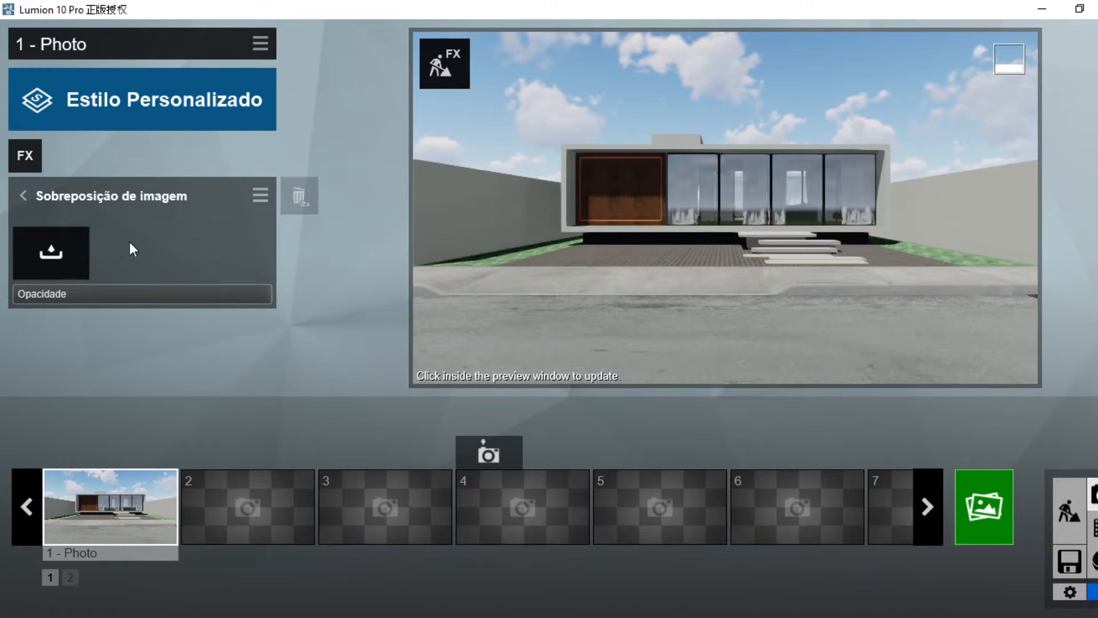
Load the "3 - feed 1080 x 1350" image from the "Proporção instagram" folder as the overlay.
{"action": "left_click", "coordinate": [79, 266]}
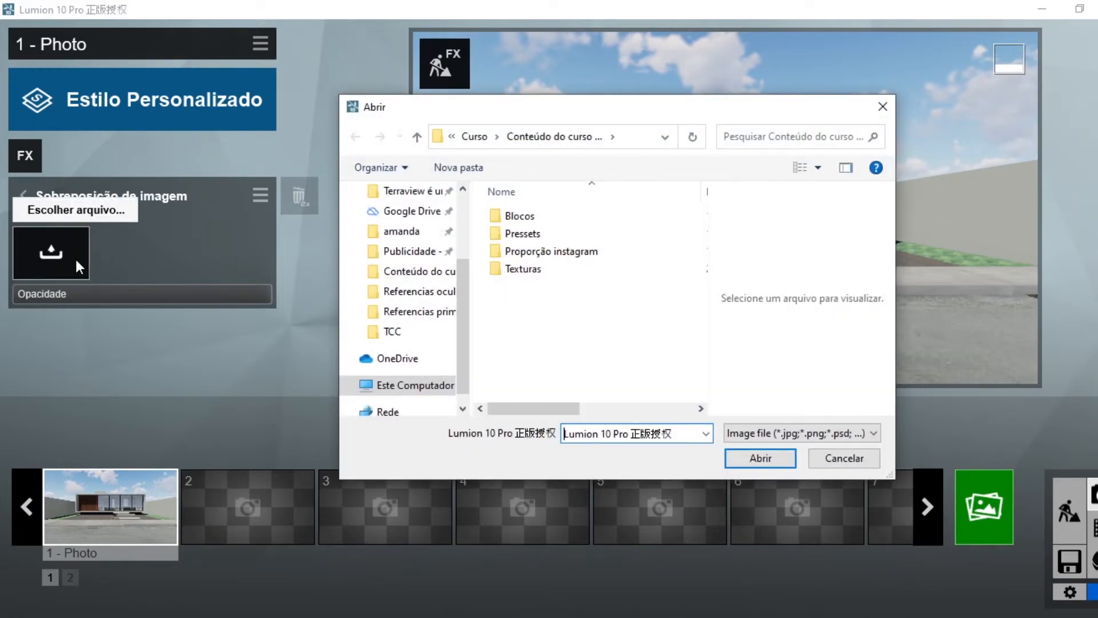
{"action": "left_click", "coordinate": [566, 252]}
{"action": "double_click", "coordinate": [566, 252]}
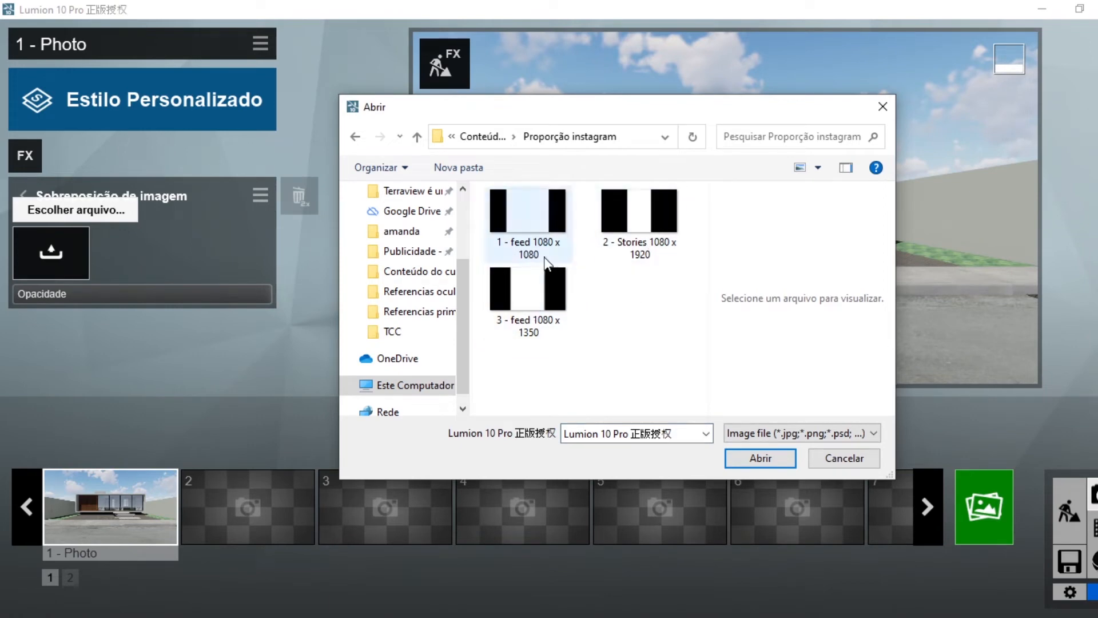
{"action": "left_click", "coordinate": [546, 304]}
{"action": "left_click", "coordinate": [748, 463]}
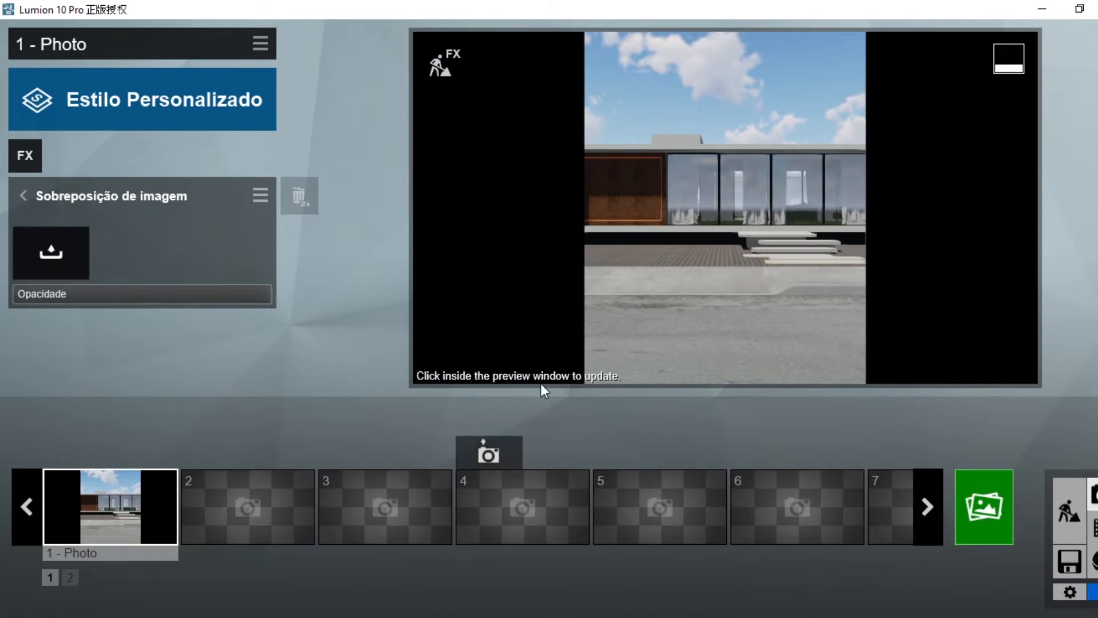
Pull the camera back until the whole house fits inside the overlay's portrait frame, and save the view to Photo 1.
{"action": "scroll", "coordinate": [657, 231], "scroll_direction": "down", "scroll_amount": 2}
{"action": "scroll", "coordinate": [658, 231], "scroll_direction": "down", "scroll_amount": 5}
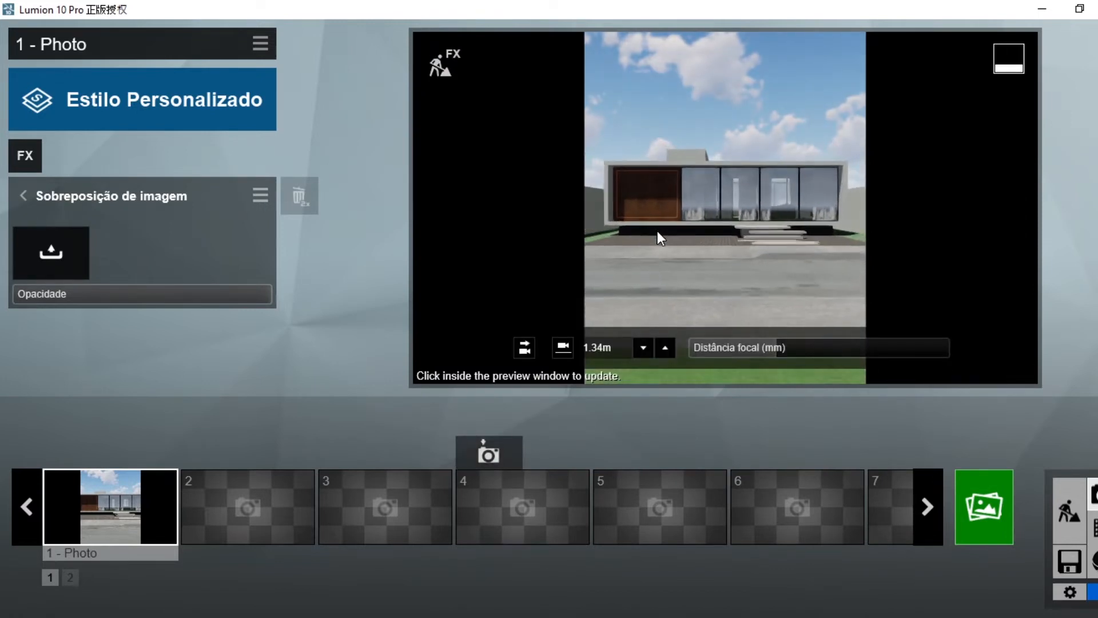
{"action": "key", "text": "w"}
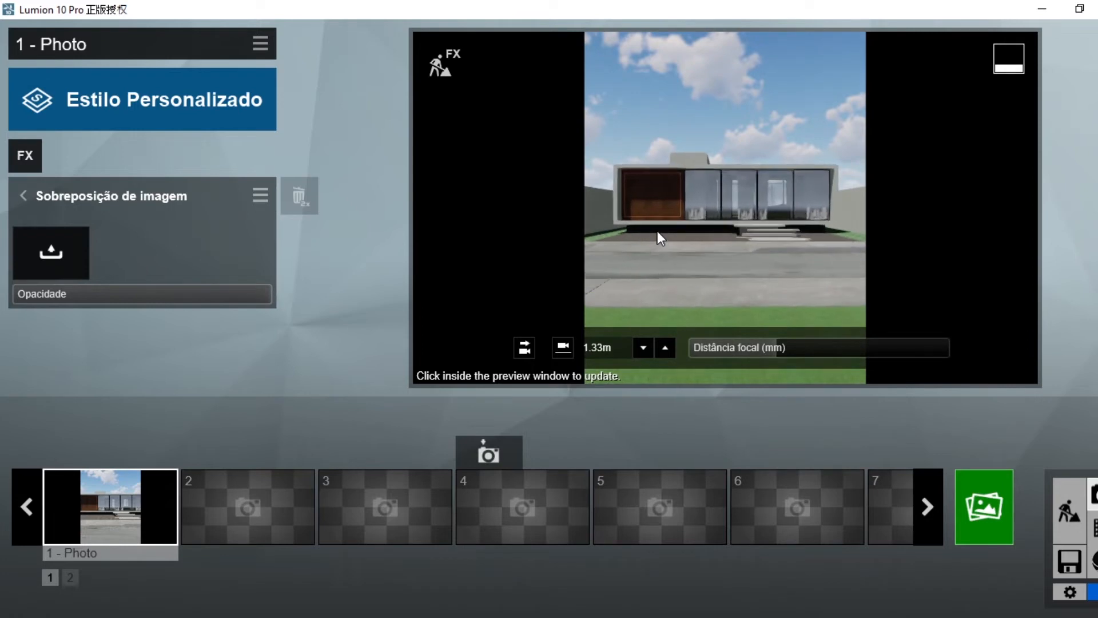
{"action": "left_click", "coordinate": [85, 465]}
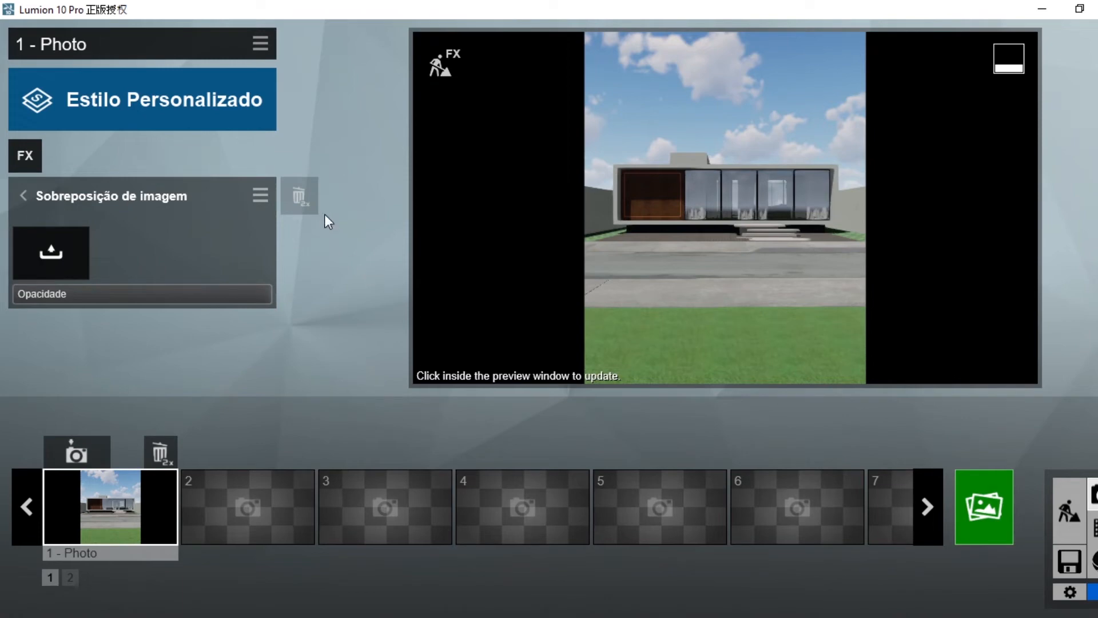
Delete the image overlay effect from Photo 1.
{"action": "double_click", "coordinate": [306, 202]}
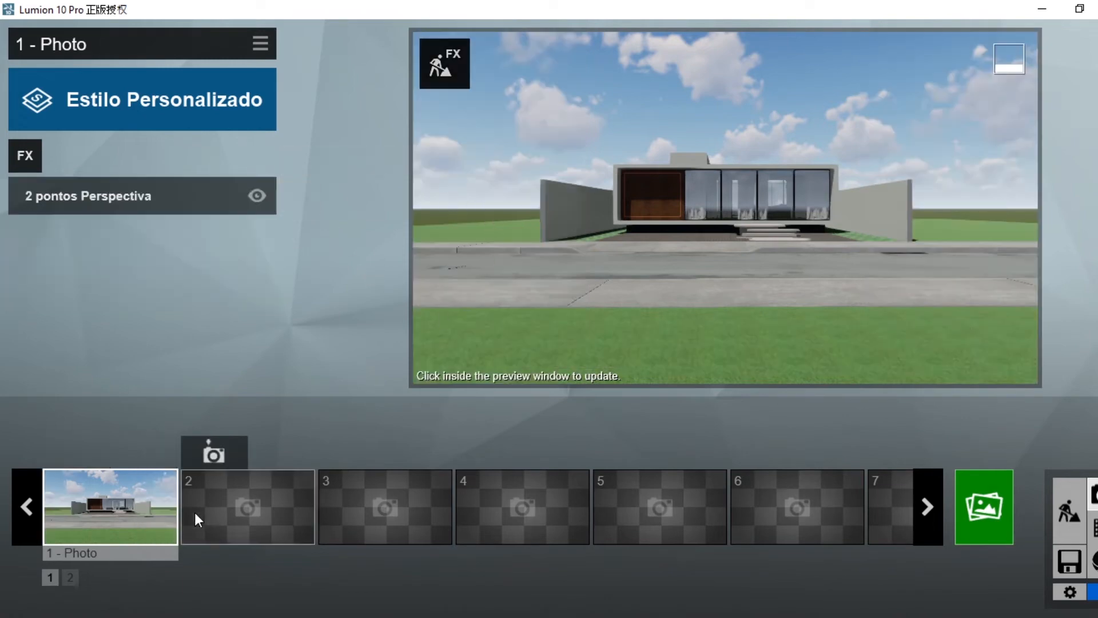
Move the camera closer so the house and both side walls fill the frame, and store the view in Photo 1.
{"action": "key", "text": "w"}
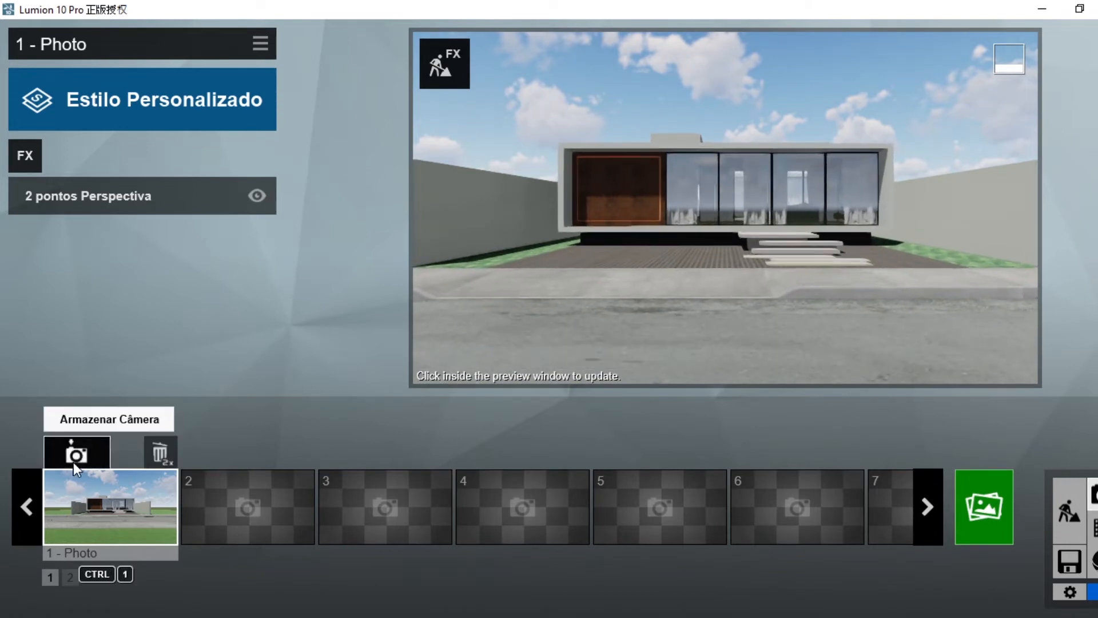
{"action": "left_click", "coordinate": [75, 454]}
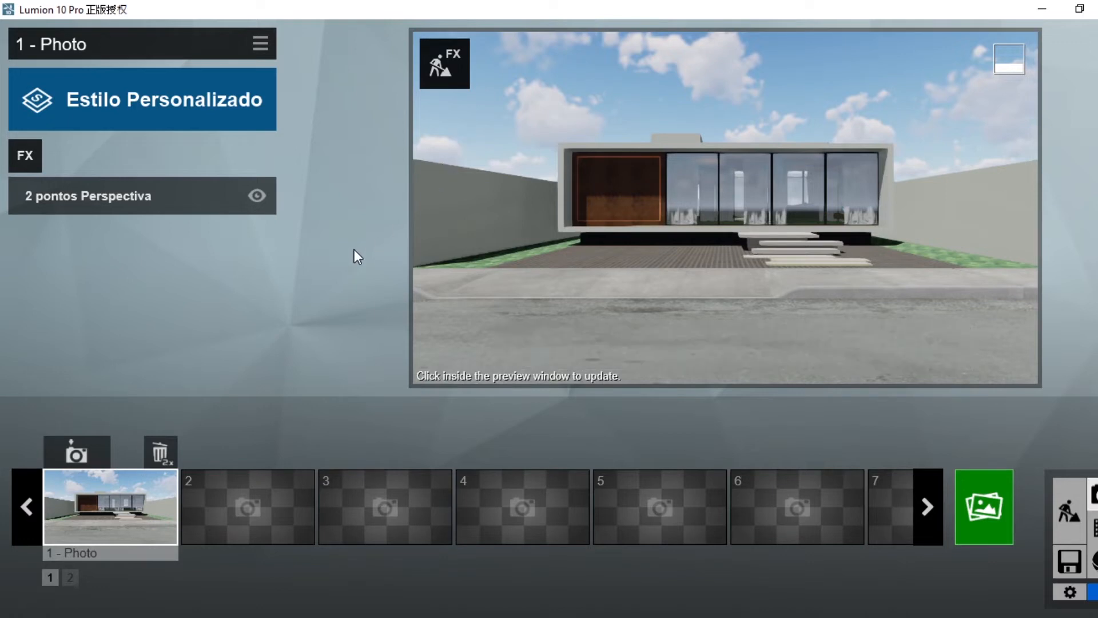
Add the Céus Reais effect from the Céu category to Photo 1 and open its sky library.
{"action": "left_click", "coordinate": [29, 158]}
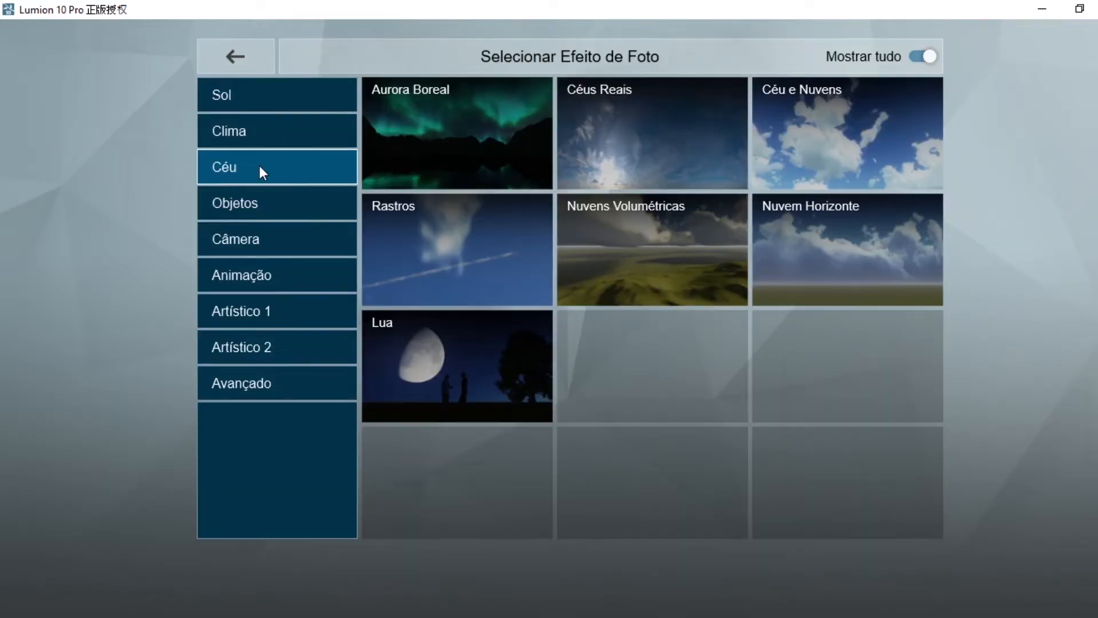
{"action": "left_click", "coordinate": [612, 133]}
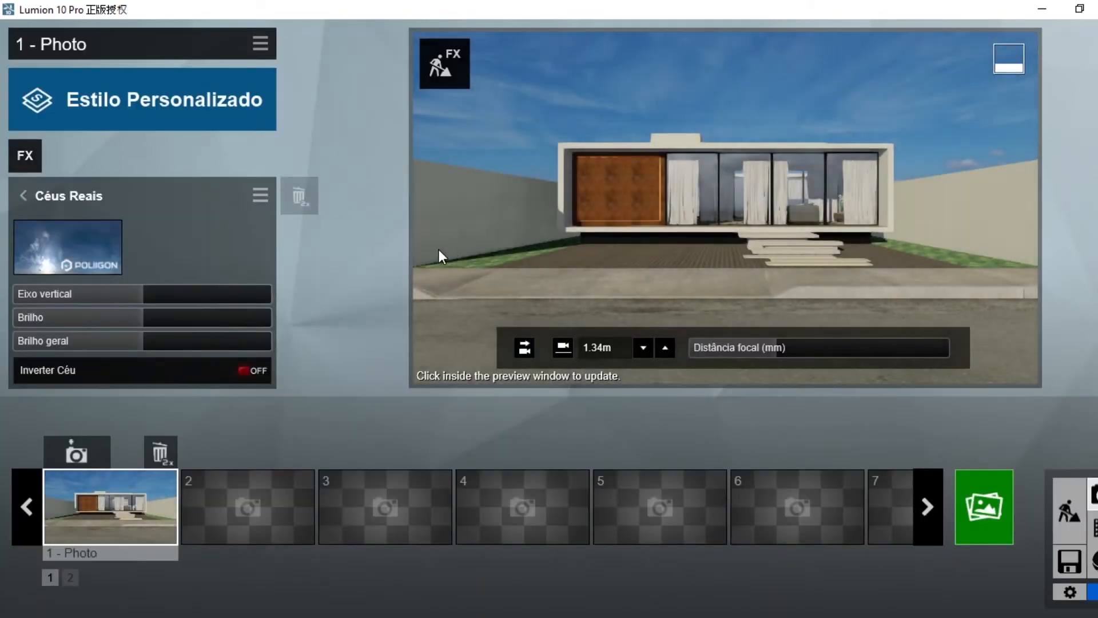
{"action": "left_click", "coordinate": [63, 246]}
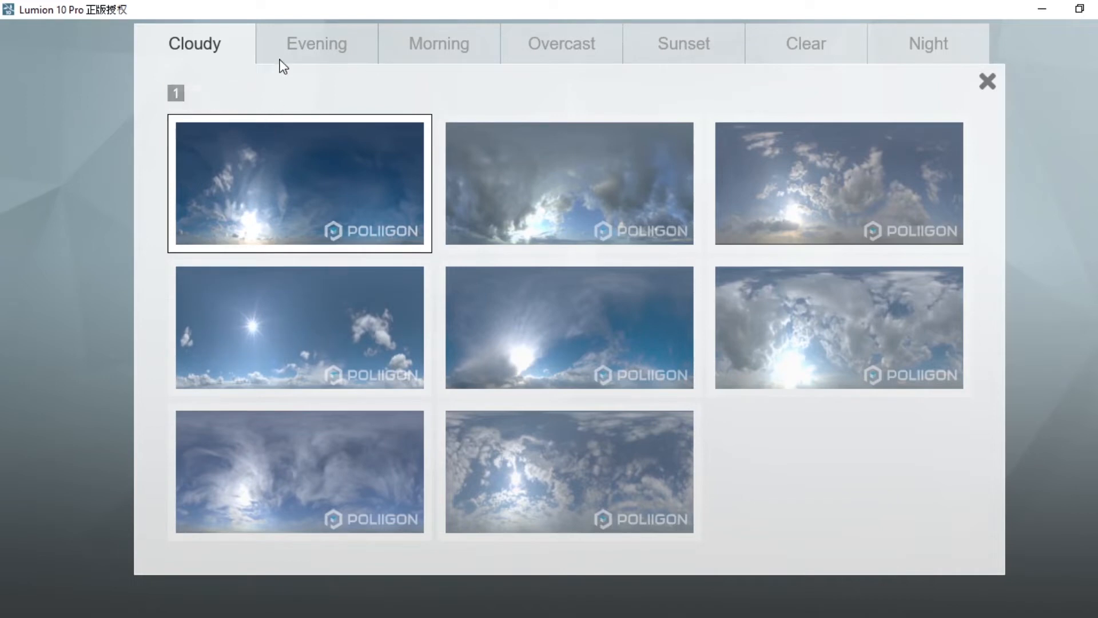
Browse the real-sky categories, from Evening through Night and back to Cloudy, to compare the available skies.
{"action": "left_click", "coordinate": [369, 45]}
{"action": "left_click", "coordinate": [430, 46]}
{"action": "left_click", "coordinate": [562, 46]}
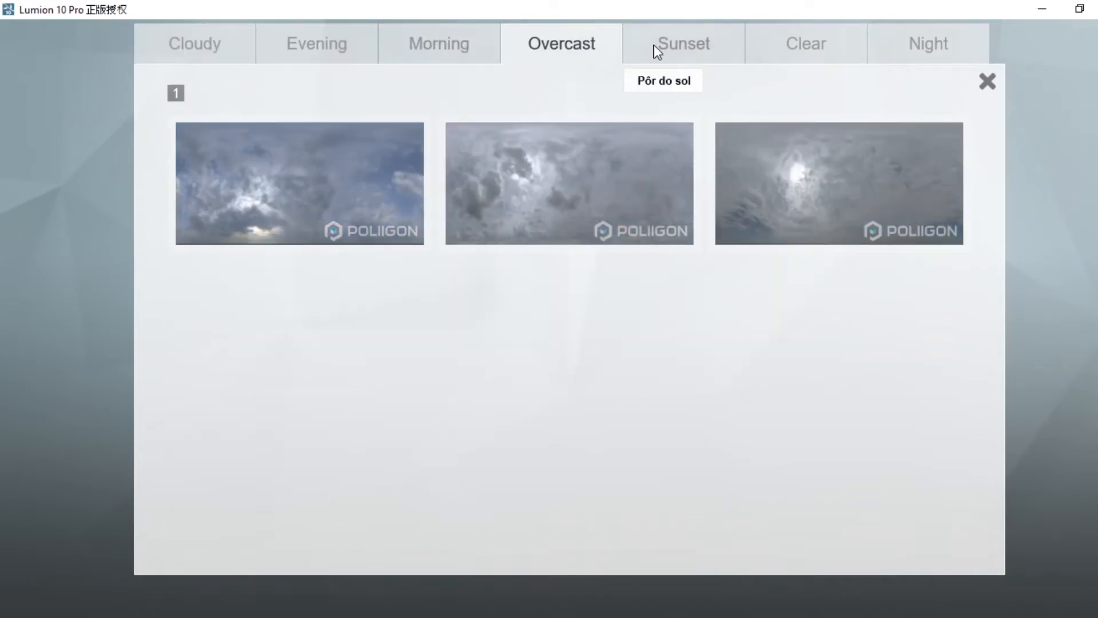
{"action": "left_click", "coordinate": [684, 46]}
{"action": "left_click", "coordinate": [807, 46]}
{"action": "left_click", "coordinate": [939, 47]}
{"action": "left_click", "coordinate": [857, 48]}
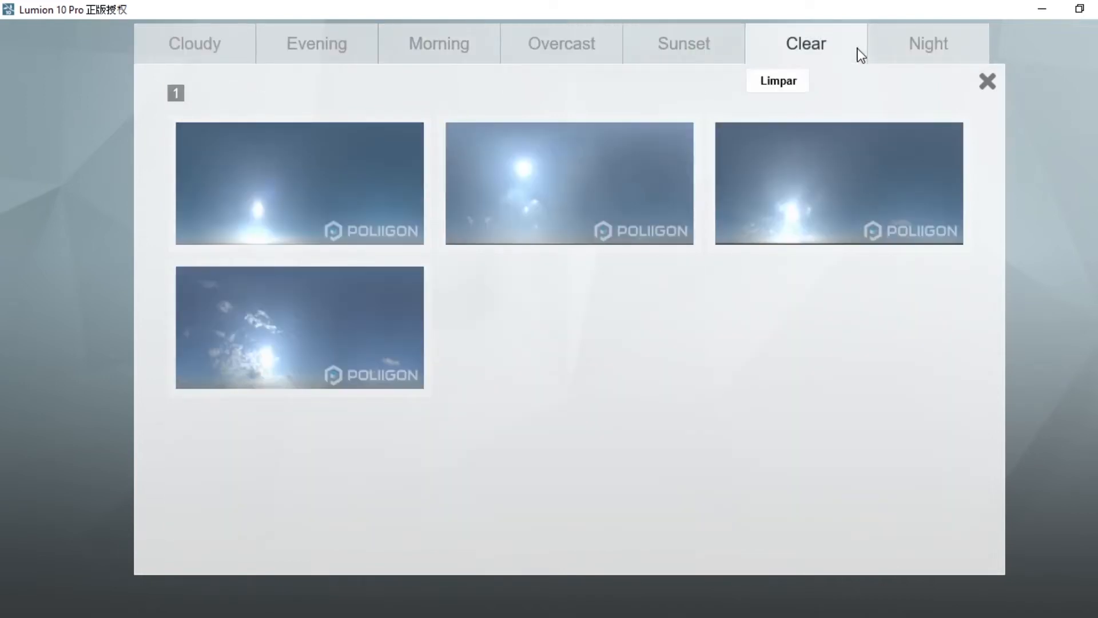
{"action": "left_click", "coordinate": [678, 49]}
{"action": "left_click", "coordinate": [564, 51]}
{"action": "left_click", "coordinate": [439, 48]}
{"action": "left_click", "coordinate": [330, 52]}
{"action": "left_click", "coordinate": [239, 46]}
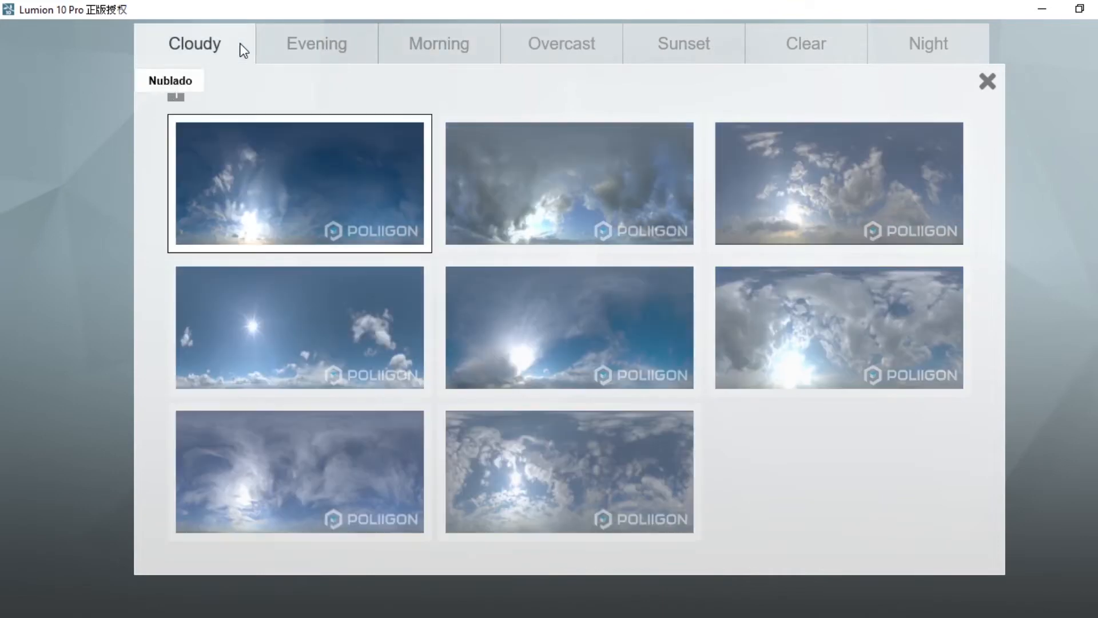
Apply the first Clear sky and rotate its Eixo vertical to -46.8° so sunlight falls on the opposite side wall.
{"action": "left_click", "coordinate": [800, 52]}
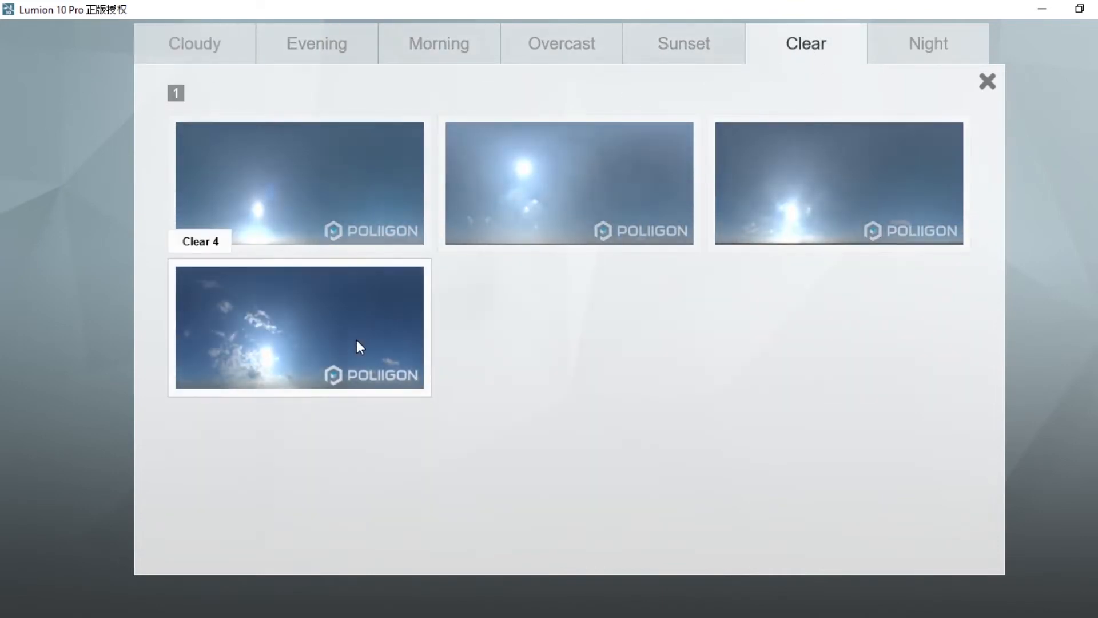
{"action": "left_click", "coordinate": [285, 190]}
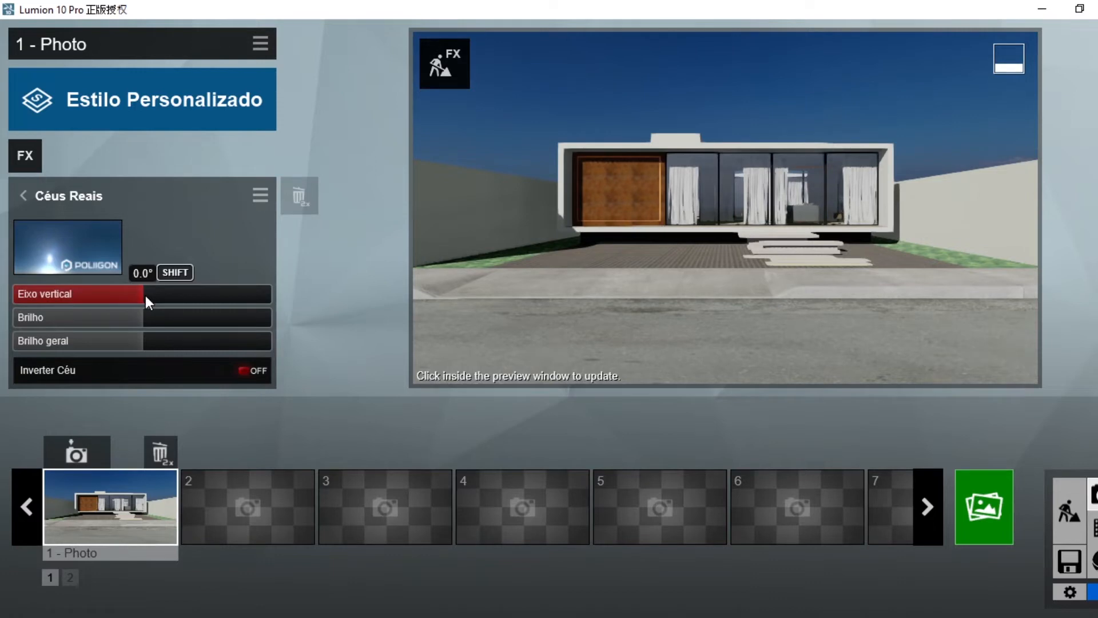
{"action": "left_click_drag", "start_coordinate": [145, 297], "coordinate": [111, 293]}
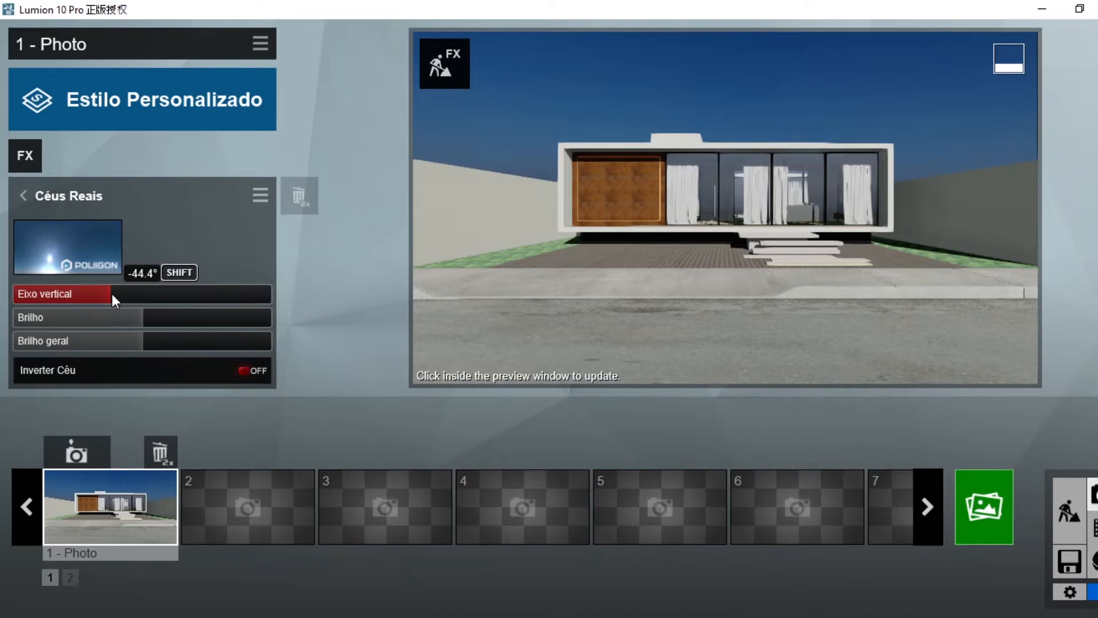
{"action": "left_click_drag", "start_coordinate": [111, 293], "coordinate": [110, 294]}
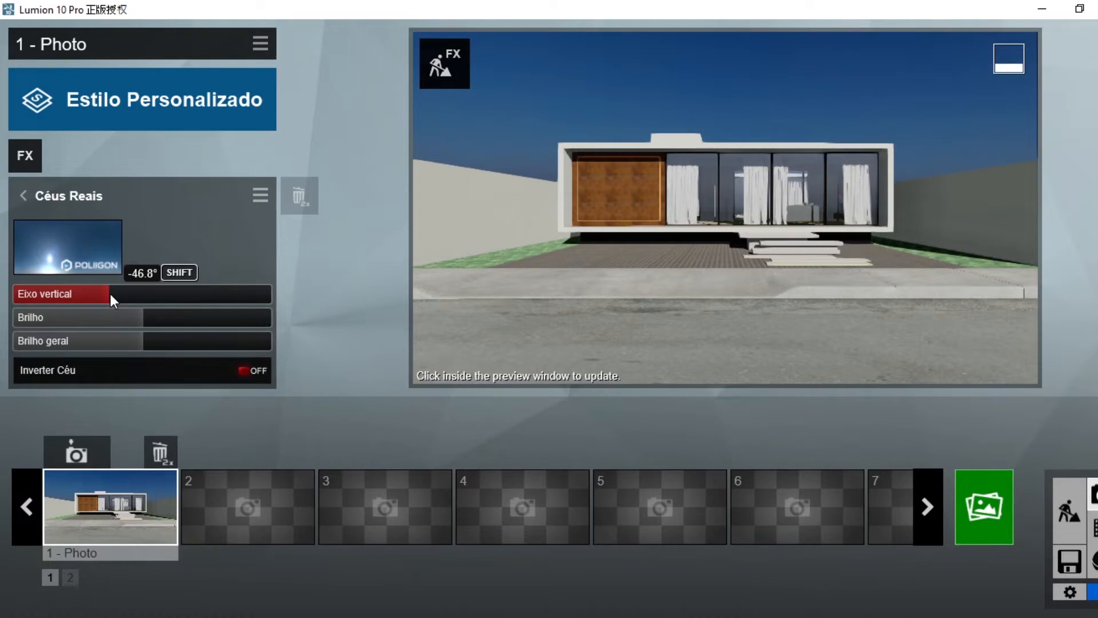
Raise the real sky's Brilho to about 1.4 and its Brilho geral to 1.1, and return to the effects list.
{"action": "left_click_drag", "start_coordinate": [143, 318], "coordinate": [199, 322]}
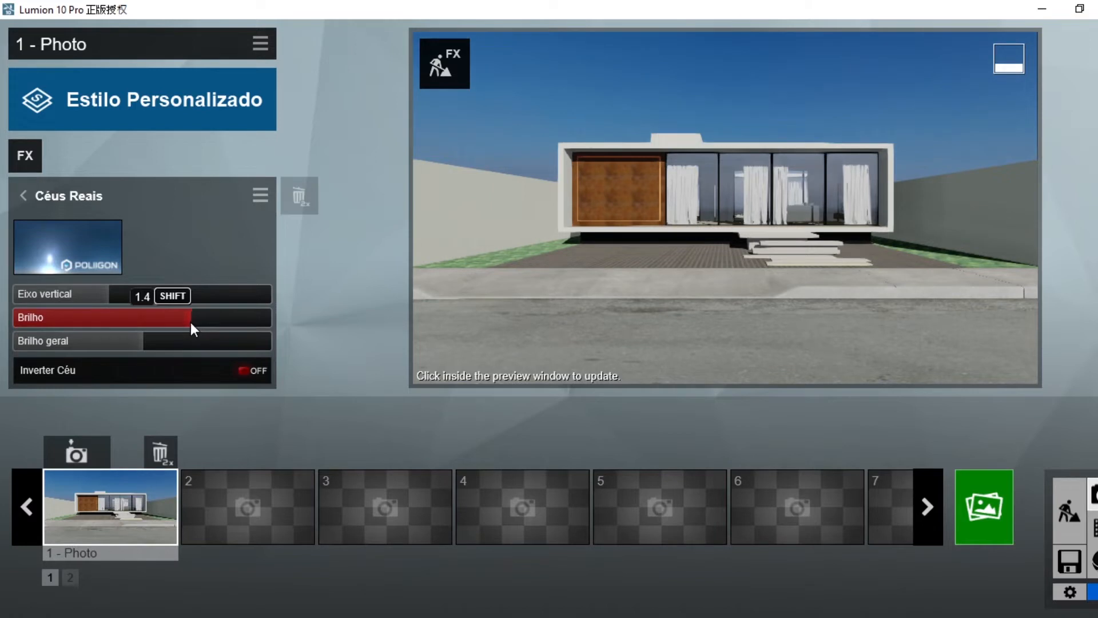
{"action": "left_click_drag", "start_coordinate": [190, 324], "coordinate": [188, 324]}
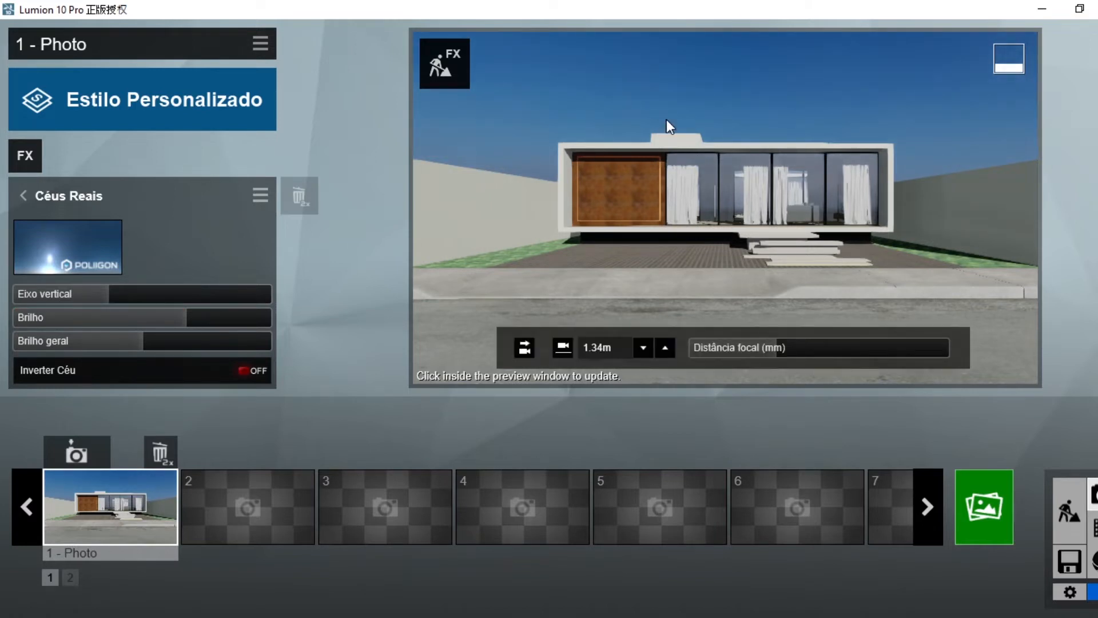
{"action": "mouse_move", "coordinate": [146, 341]}
{"action": "left_mouse_down"}
{"action": "mouse_move", "coordinate": [209, 349]}
{"action": "mouse_move", "coordinate": [141, 350]}
{"action": "mouse_move", "coordinate": [231, 351]}
{"action": "mouse_move", "coordinate": [146, 349]}
{"action": "left_mouse_up"}
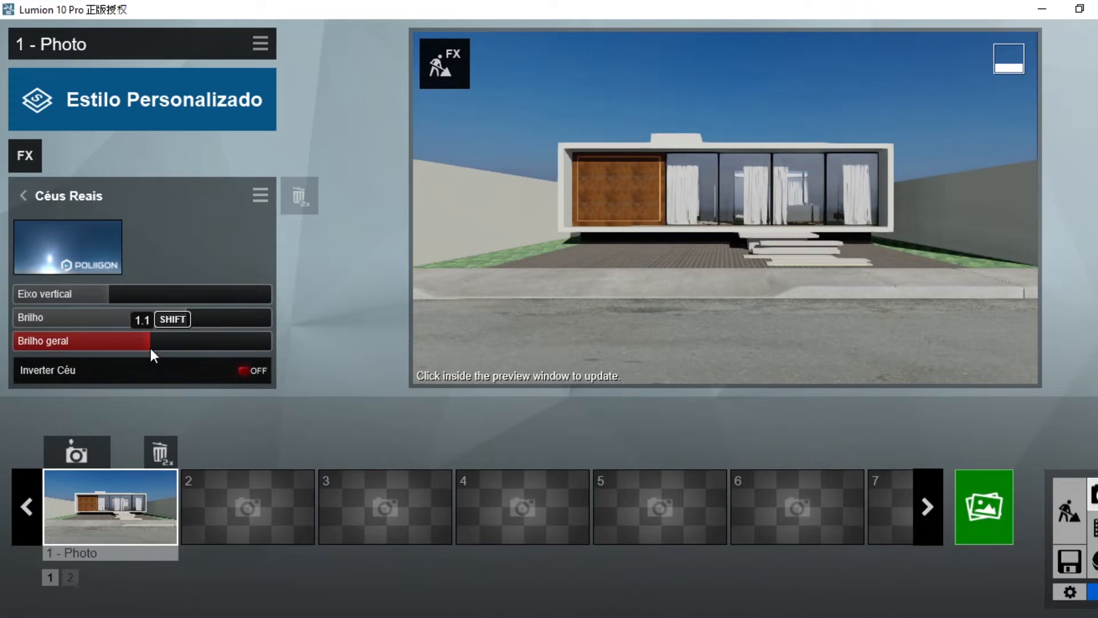
{"action": "mouse_move", "coordinate": [710, 91]}
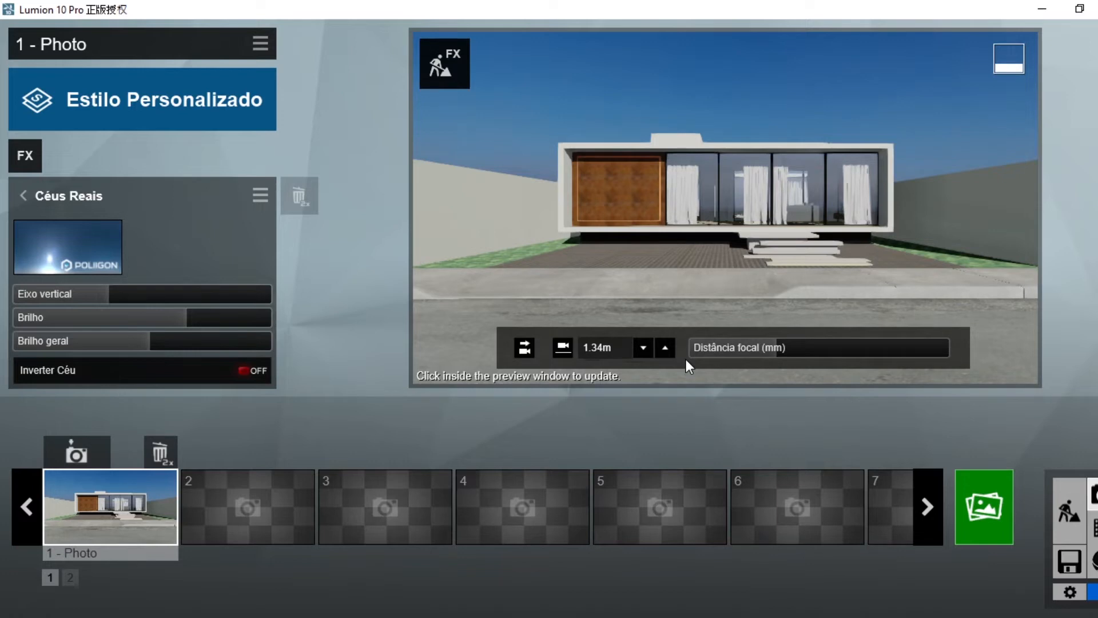
{"action": "left_click", "coordinate": [24, 196]}
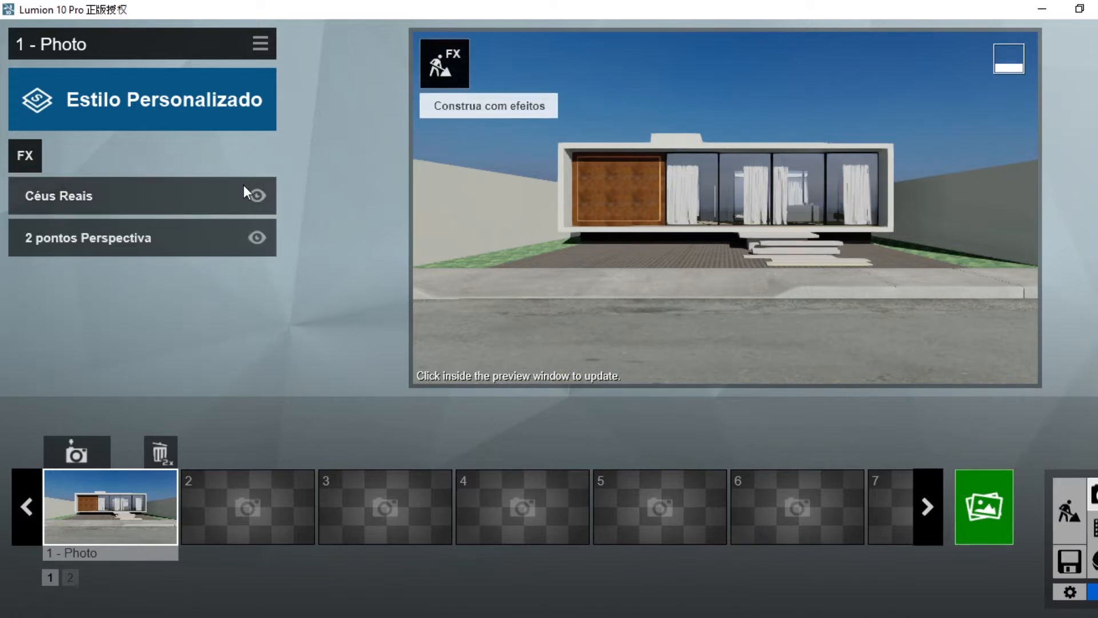
Examine the house's facade, glass and curtains under the new sky from several closer and angled viewpoints.
{"action": "right_click_drag", "start_coordinate": [720, 212], "coordinate": [555, 171]}
{"action": "key", "text": "w"}
{"action": "key", "text": "w"}
{"action": "key", "text": "s"}
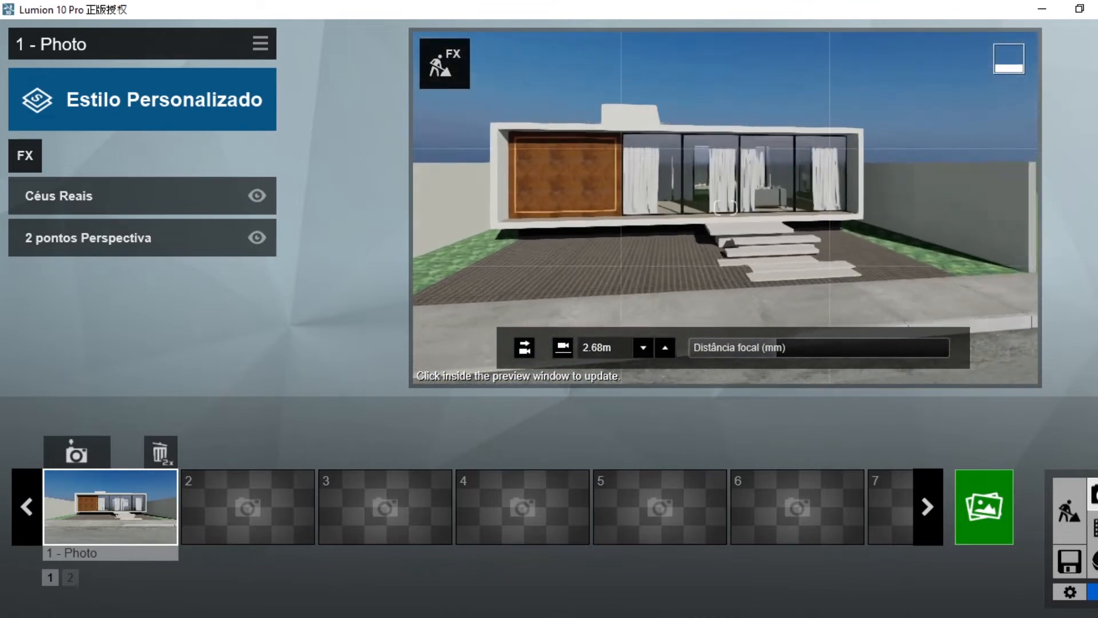
{"action": "key", "text": "e"}
{"action": "key", "text": "w"}
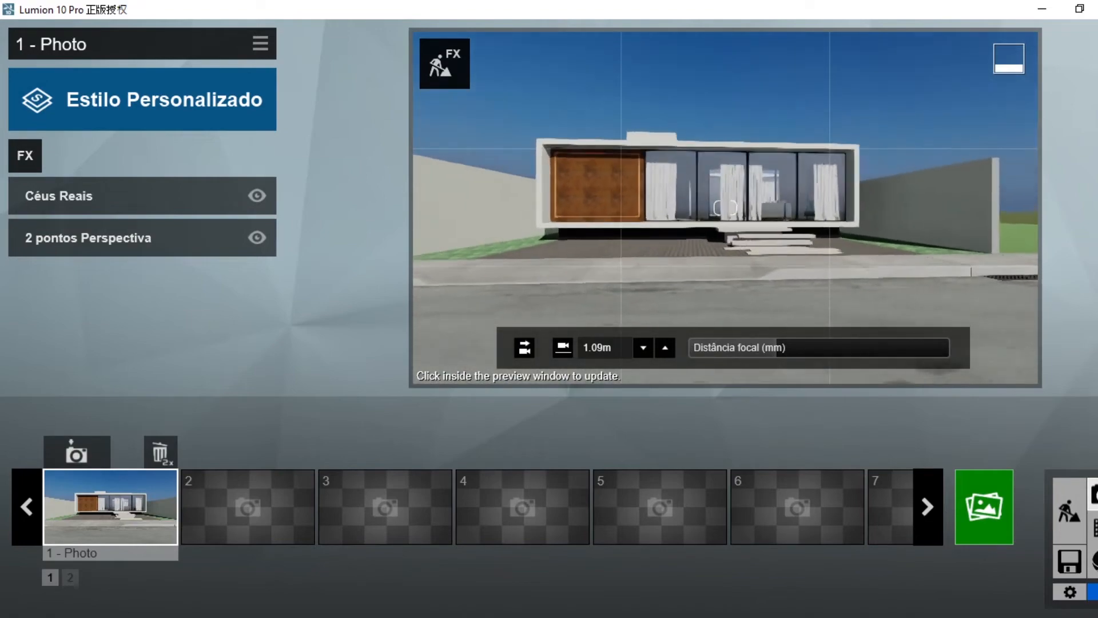
{"action": "key", "text": "q"}
{"action": "right_click_drag", "start_coordinate": [725, 209], "coordinate": [624, 191]}
{"action": "key", "text": "w"}
{"action": "right_click_drag", "start_coordinate": [726, 208], "coordinate": [824, 232]}
{"action": "key", "text": "e"}
{"action": "key", "text": "s"}
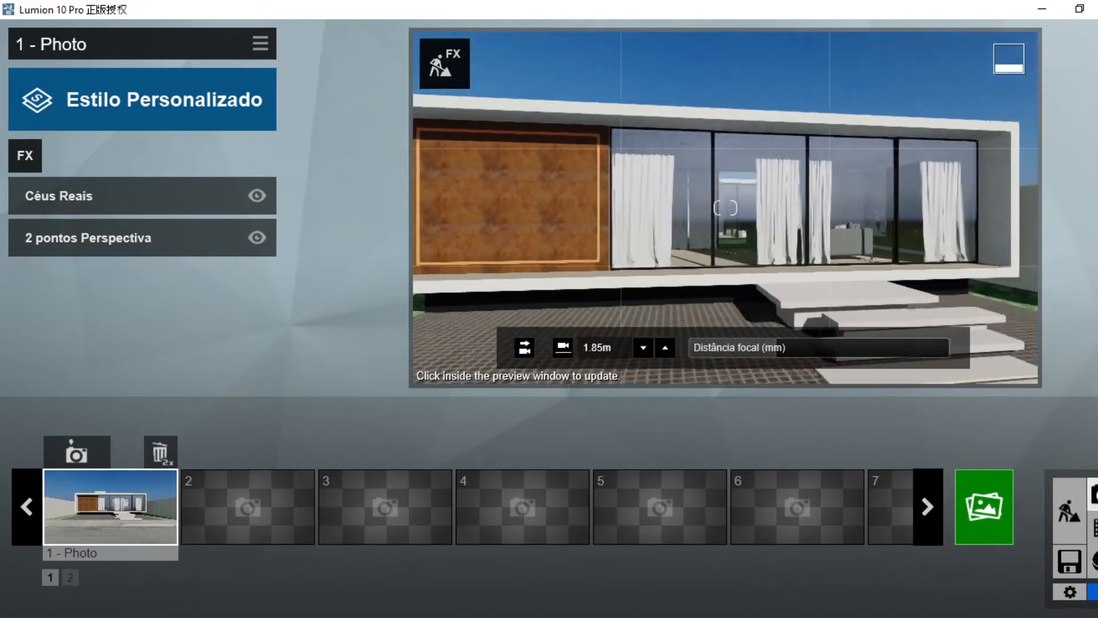
{"action": "key", "text": "w"}
{"action": "right_click_drag", "start_coordinate": [725, 208], "coordinate": [758, 211]}
{"action": "key", "text": "q"}
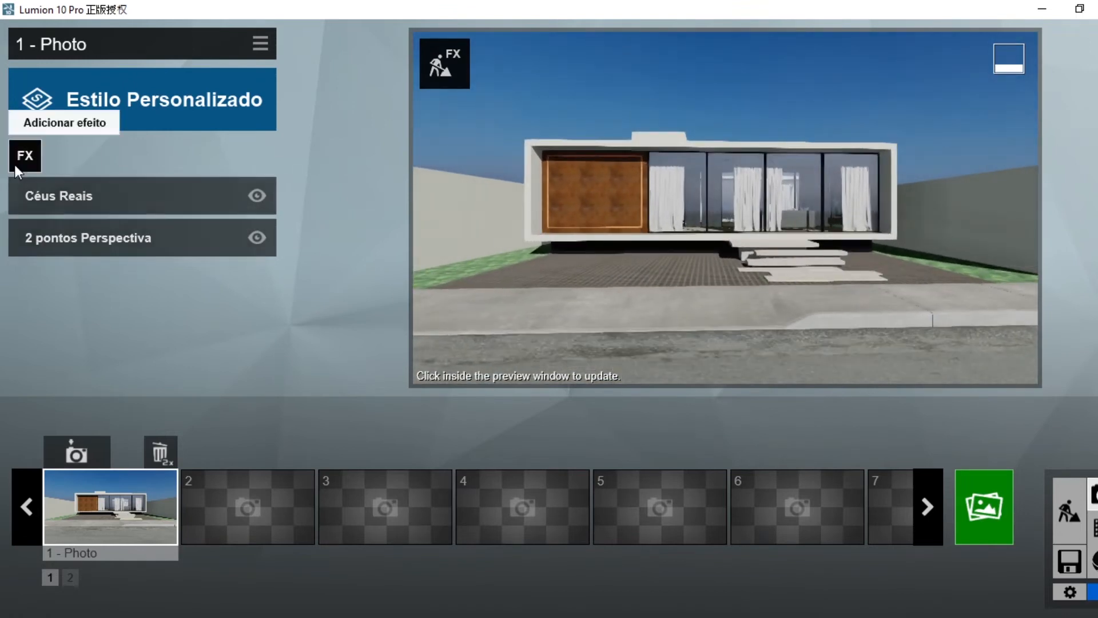
Add the Sol effect to Photo 1, check the sun in the sky, and restore the stored camera.
{"action": "left_click", "coordinate": [30, 162]}
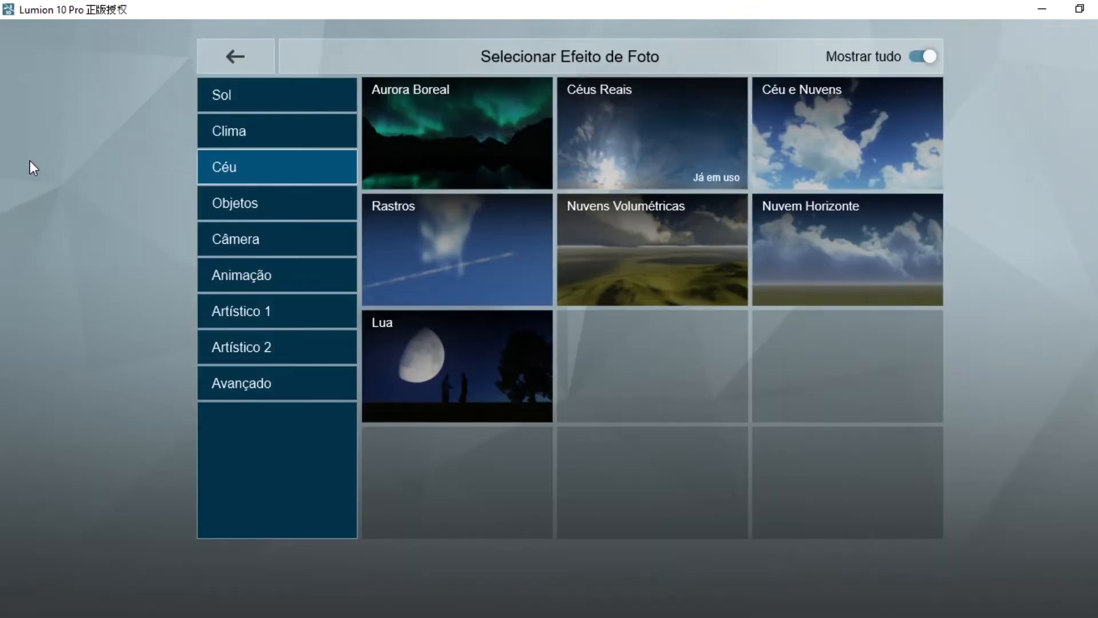
{"action": "left_click", "coordinate": [260, 94]}
{"action": "left_click", "coordinate": [428, 129]}
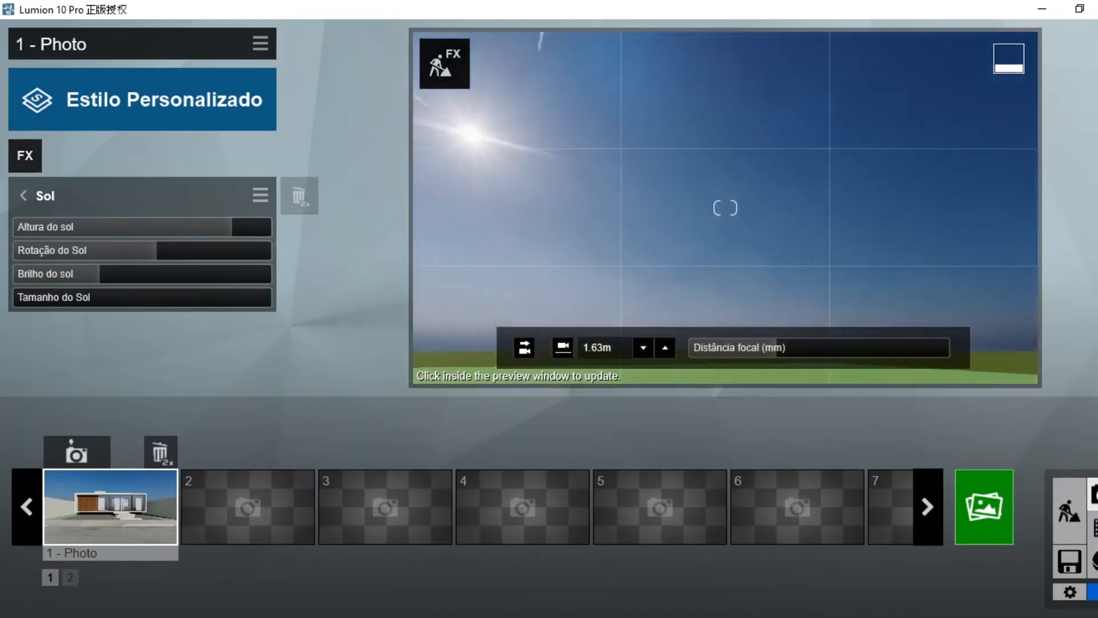
{"action": "right_click_drag", "start_coordinate": [725, 172], "coordinate": [699, 171]}
{"action": "left_click", "coordinate": [84, 530]}
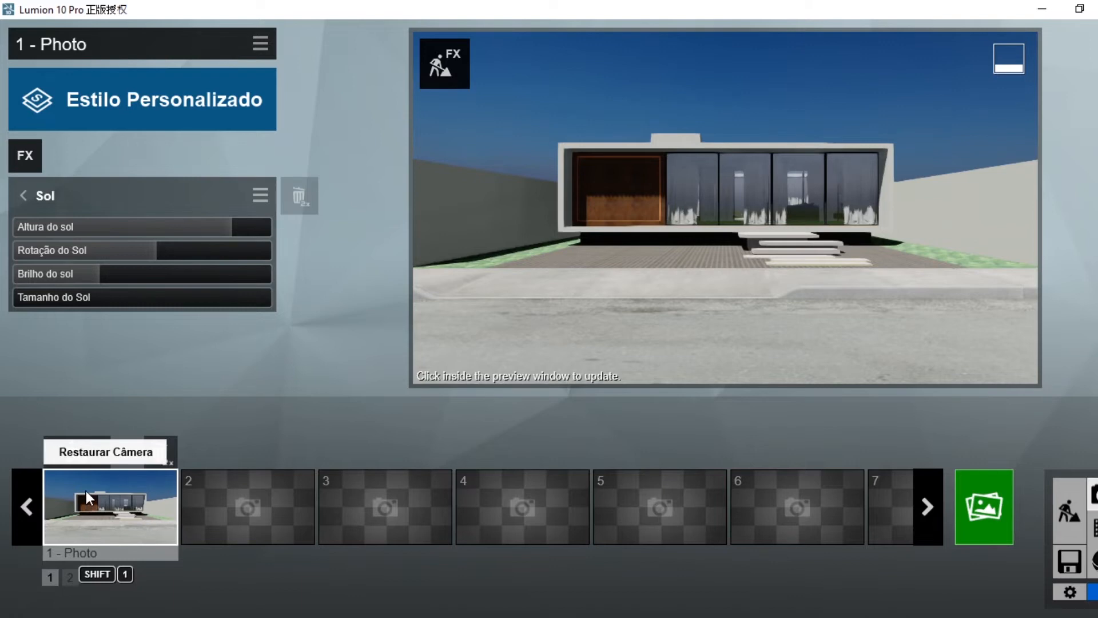
Review the Céus Reais settings and the lighting around the house, restore the Photo 1 camera, and reopen the Sol effect.
{"action": "left_click", "coordinate": [53, 208]}
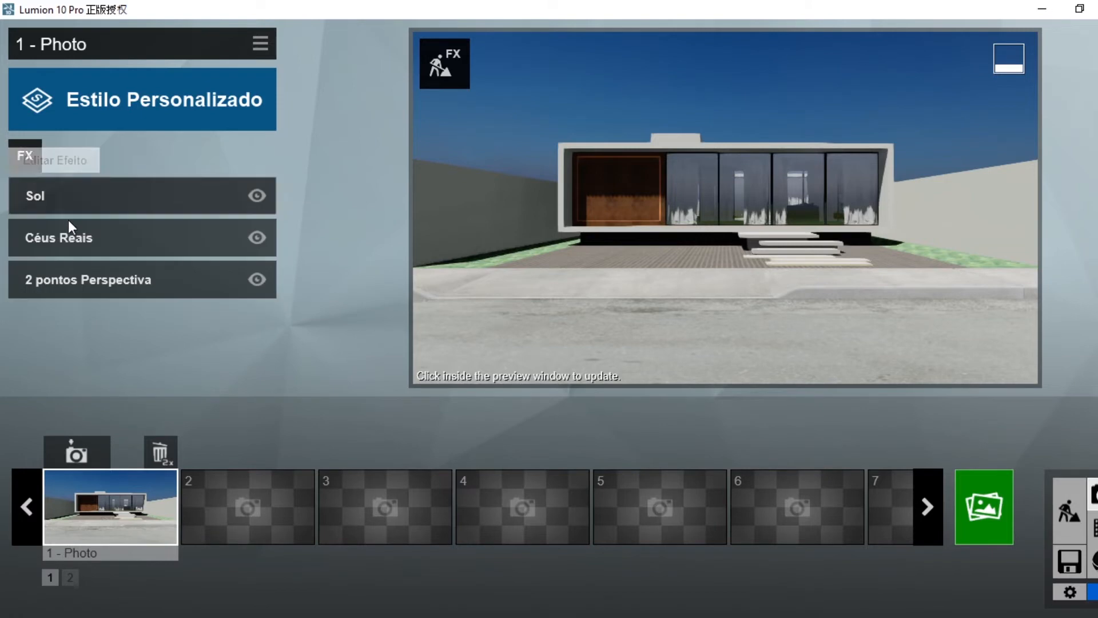
{"action": "left_click", "coordinate": [78, 229]}
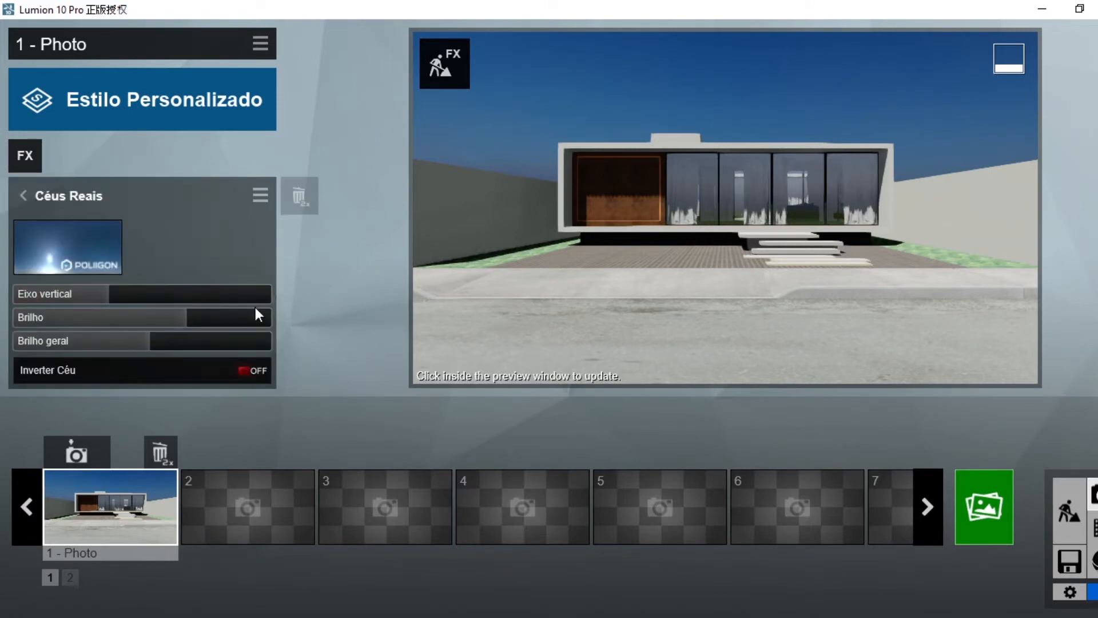
{"action": "right_click_drag", "start_coordinate": [515, 242], "coordinate": [719, 199]}
{"action": "right_click_drag", "start_coordinate": [915, 166], "coordinate": [696, 119]}
{"action": "key", "text": "shift+1"}
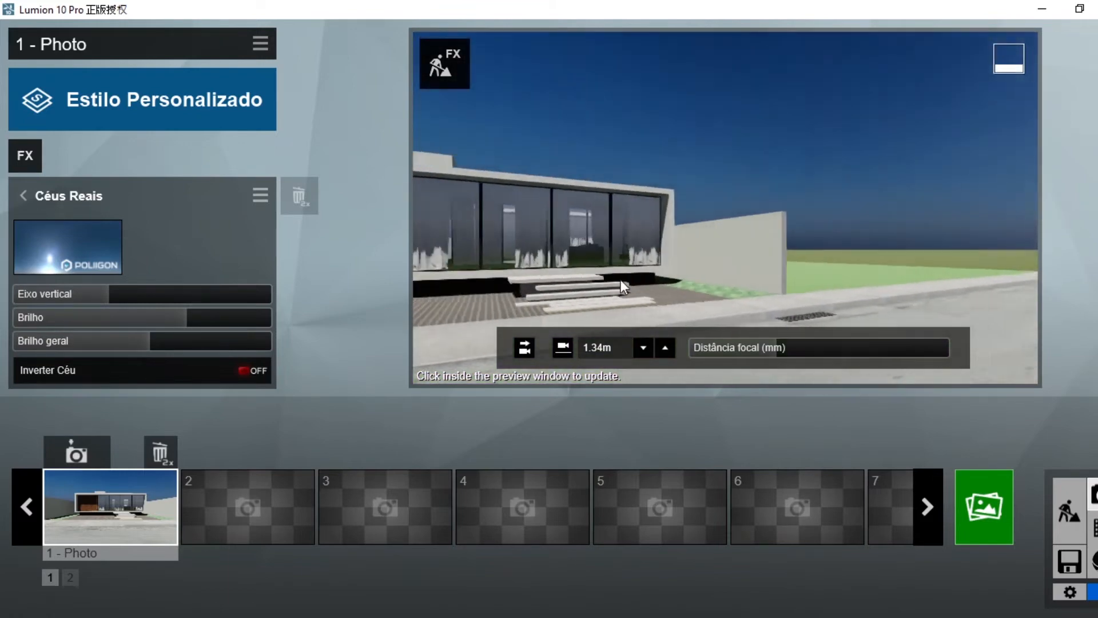
{"action": "left_click", "coordinate": [24, 196]}
{"action": "left_click", "coordinate": [93, 204]}
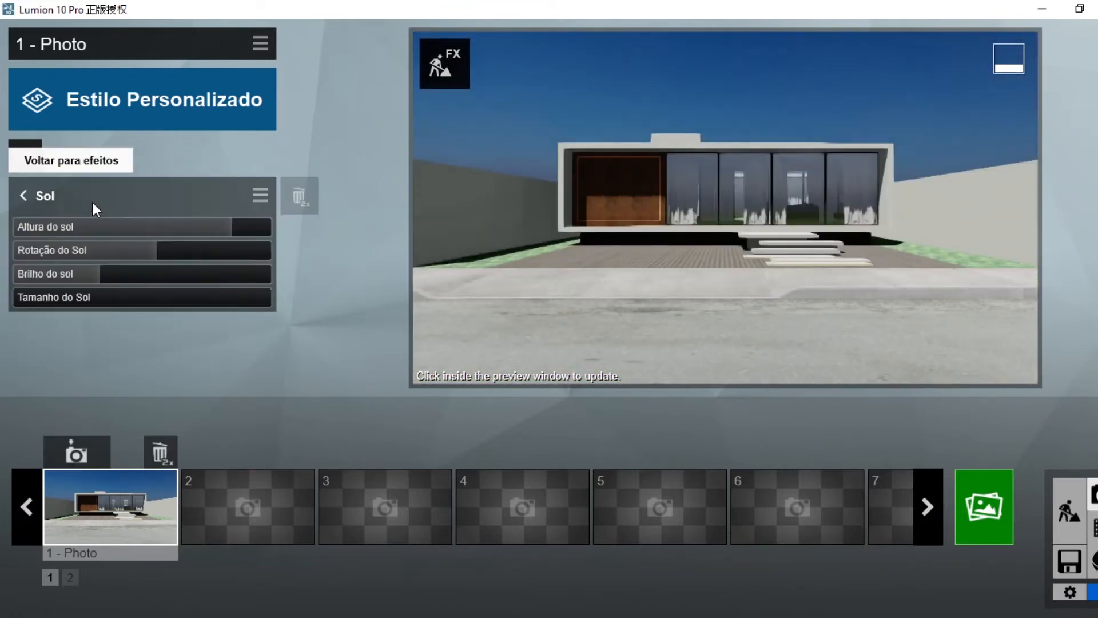
Test a lower Brilho do sol from the restored Photo 1 view, and raise it back slightly.
{"action": "mouse_move", "coordinate": [104, 273]}
{"action": "left_mouse_down"}
{"action": "mouse_move", "coordinate": [192, 278]}
{"action": "mouse_move", "coordinate": [87, 282]}
{"action": "left_mouse_up"}
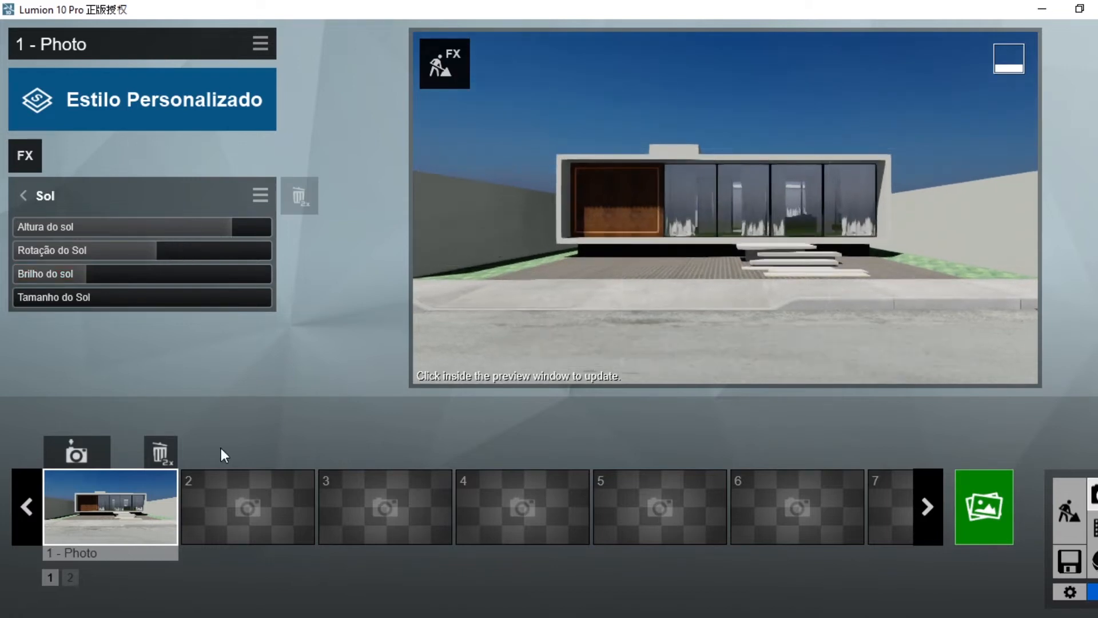
{"action": "key", "text": "shift+1"}
{"action": "left_click", "coordinate": [144, 504]}
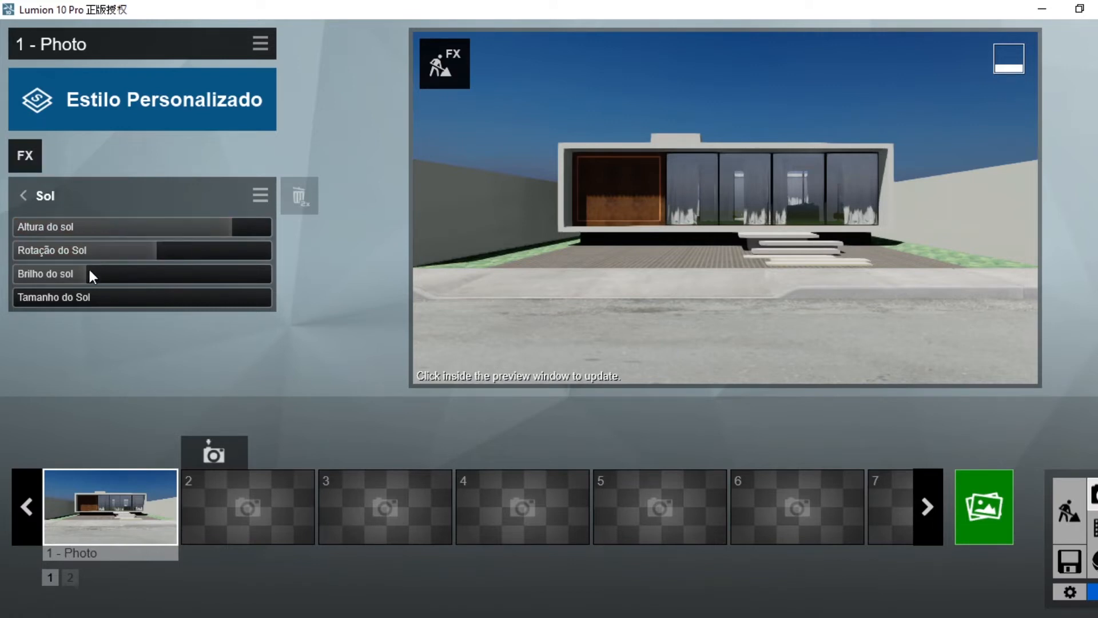
{"action": "left_click_drag", "start_coordinate": [94, 275], "coordinate": [101, 276]}
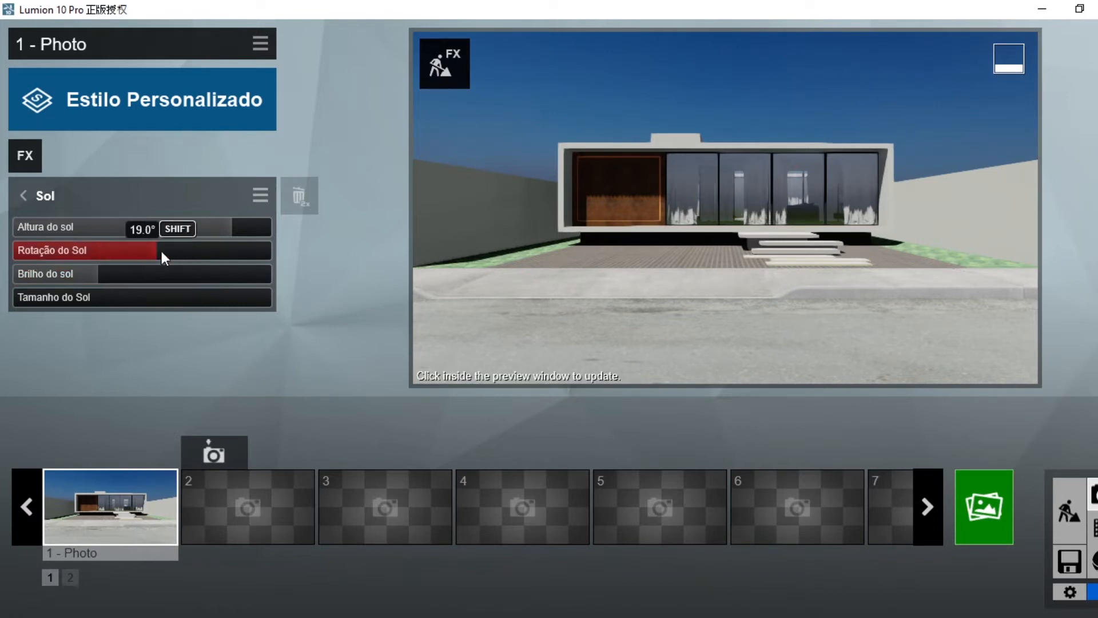
Rotate the sun so it lights the opposite side wall, and lower its Altura do sol to about 26°.
{"action": "mouse_move", "coordinate": [159, 253]}
{"action": "left_mouse_down"}
{"action": "mouse_move", "coordinate": [135, 253]}
{"action": "mouse_move", "coordinate": [153, 255]}
{"action": "left_mouse_up"}
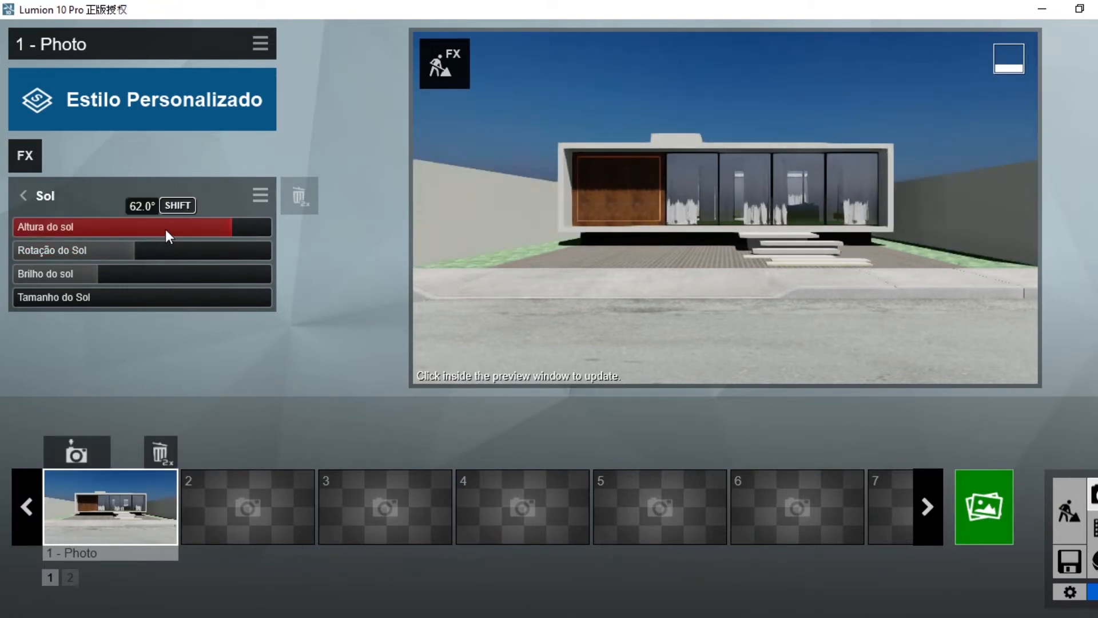
{"action": "left_click", "coordinate": [229, 229]}
{"action": "left_click_drag", "start_coordinate": [229, 228], "coordinate": [181, 236]}
Look toward the sun and fine-tune its height and rotation to align it with the bright sun of the real sky.
{"action": "right_click_drag", "start_coordinate": [640, 241], "coordinate": [972, 201]}
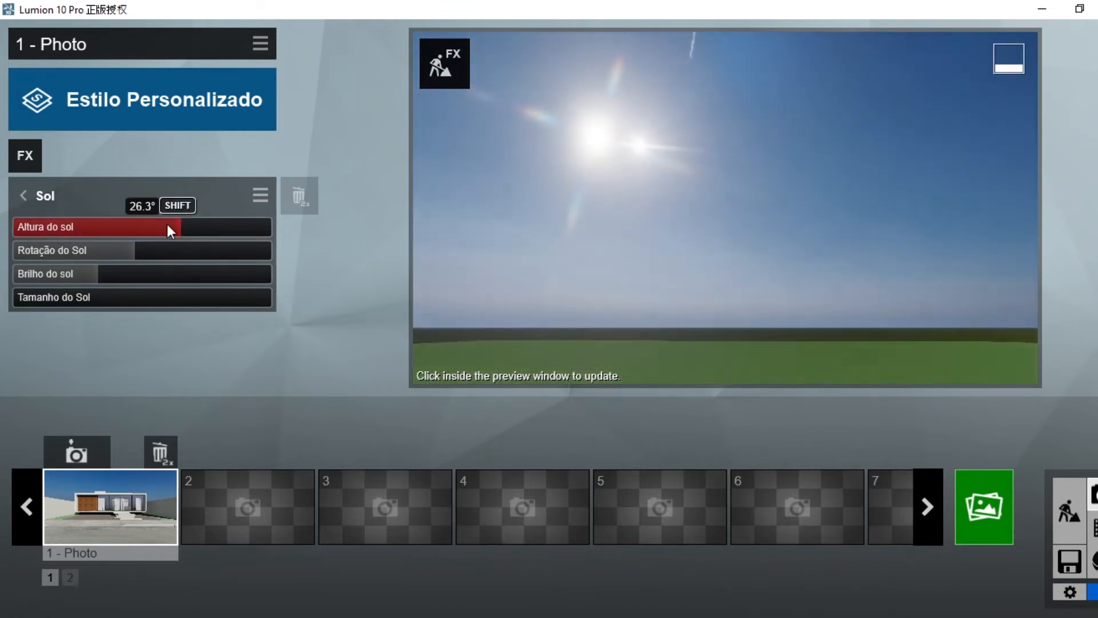
{"action": "mouse_move", "coordinate": [168, 226]}
{"action": "left_mouse_down"}
{"action": "mouse_move", "coordinate": [151, 222]}
{"action": "mouse_move", "coordinate": [190, 228]}
{"action": "mouse_move", "coordinate": [167, 234]}
{"action": "mouse_move", "coordinate": [180, 235]}
{"action": "left_mouse_up"}
{"action": "left_click_drag", "start_coordinate": [136, 253], "coordinate": [181, 232], "text": "shift"}
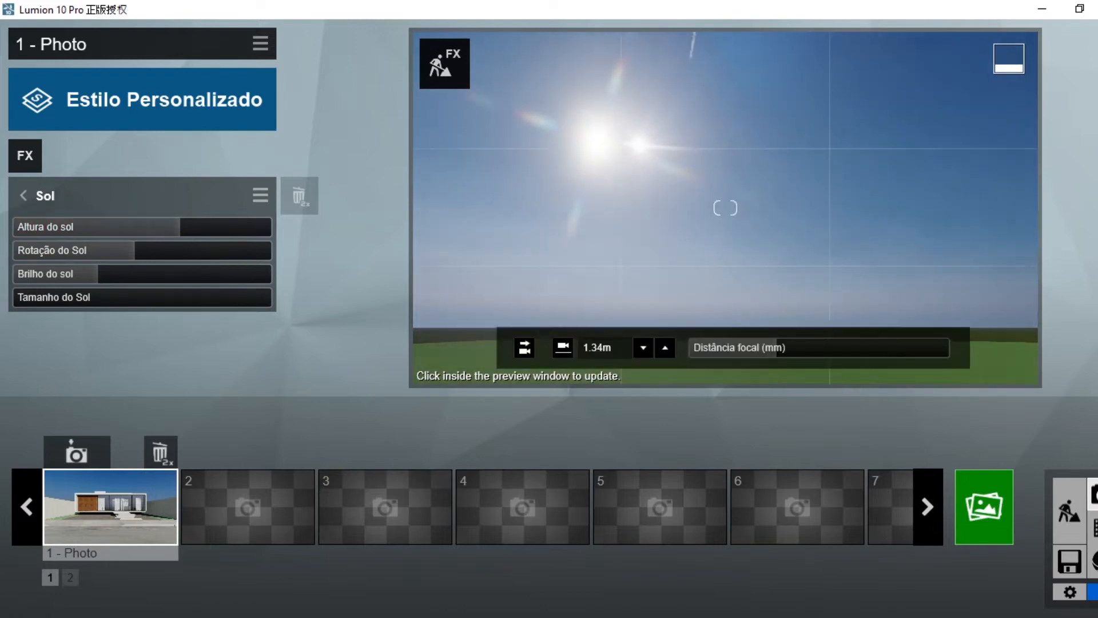
{"action": "left_click", "coordinate": [595, 206]}
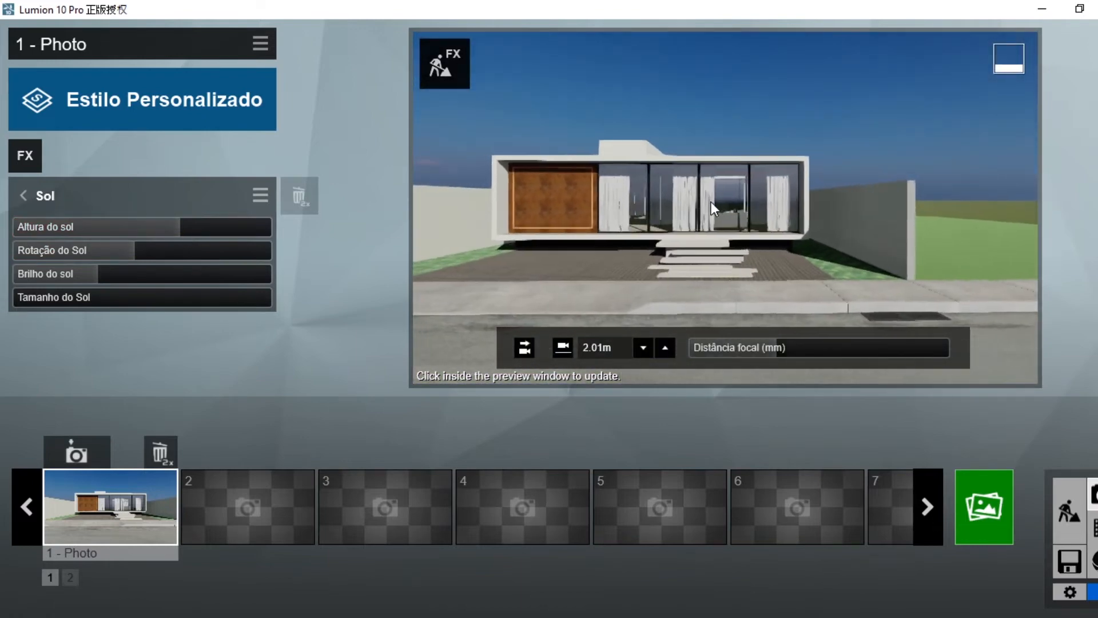
Restore the Photo 1 camera and toggle the Sol effect off and on to compare its influence on the house.
{"action": "key", "text": "shift+1"}
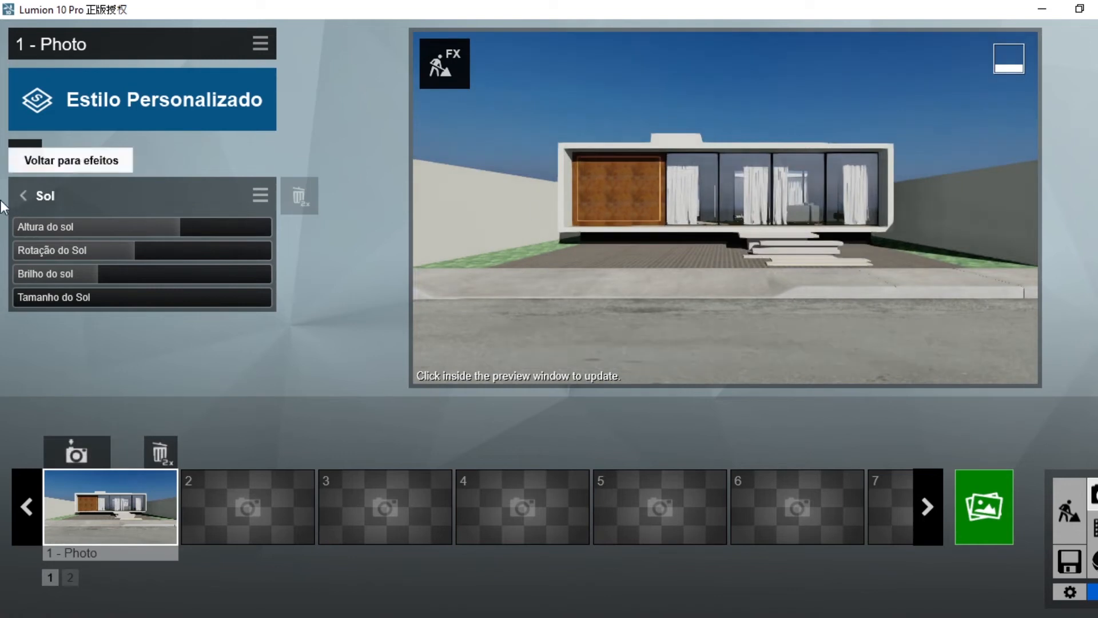
{"action": "left_click", "coordinate": [24, 196]}
{"action": "left_click", "coordinate": [258, 195]}
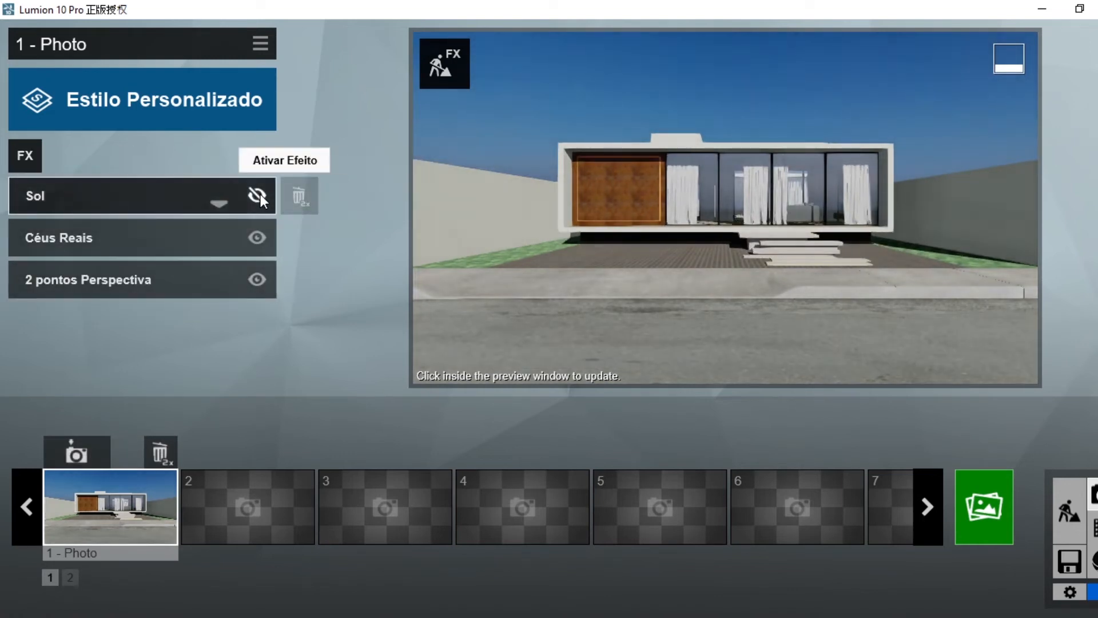
{"action": "left_click", "coordinate": [259, 194]}
{"action": "left_click", "coordinate": [260, 194]}
{"action": "left_click", "coordinate": [259, 194]}
{"action": "left_click", "coordinate": [260, 194]}
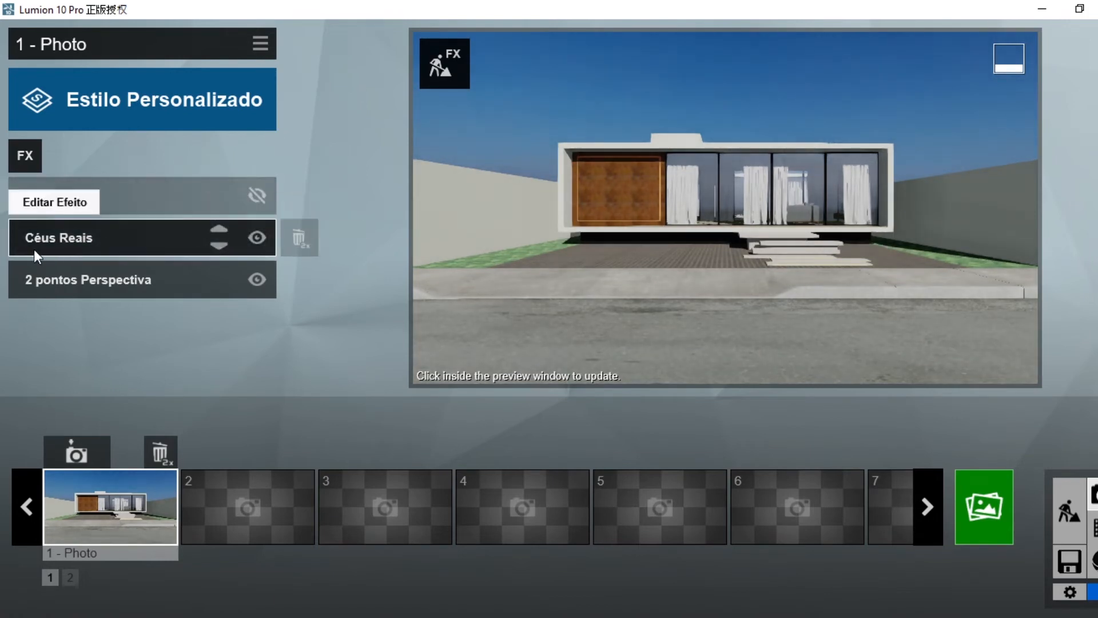
{"action": "left_click", "coordinate": [259, 193]}
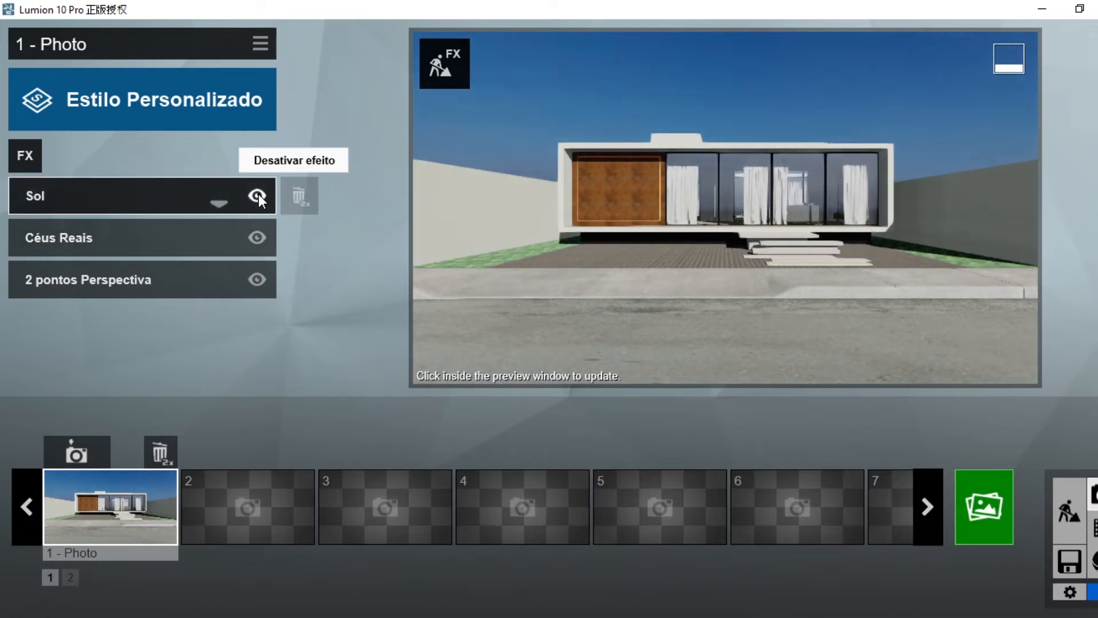
Test a different Rotação do Sol in the Sol effect, and bring the sun back to its previous rotation.
{"action": "left_click", "coordinate": [135, 204]}
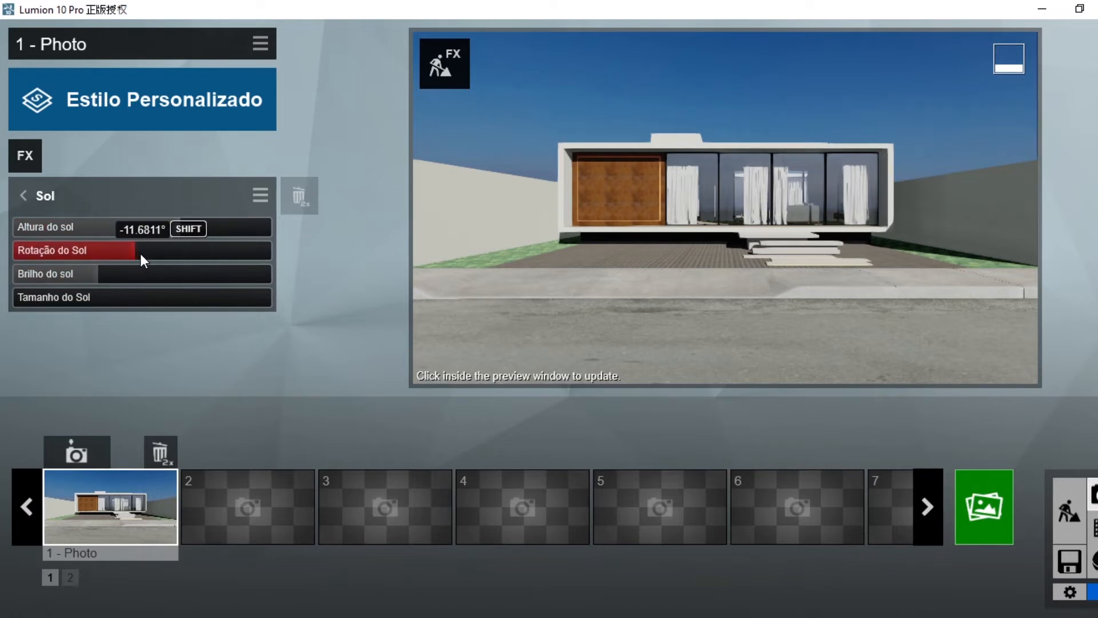
{"action": "mouse_move", "coordinate": [173, 253]}
{"action": "left_mouse_down"}
{"action": "mouse_move", "coordinate": [122, 252]}
{"action": "mouse_move", "coordinate": [135, 252]}
{"action": "left_mouse_up"}
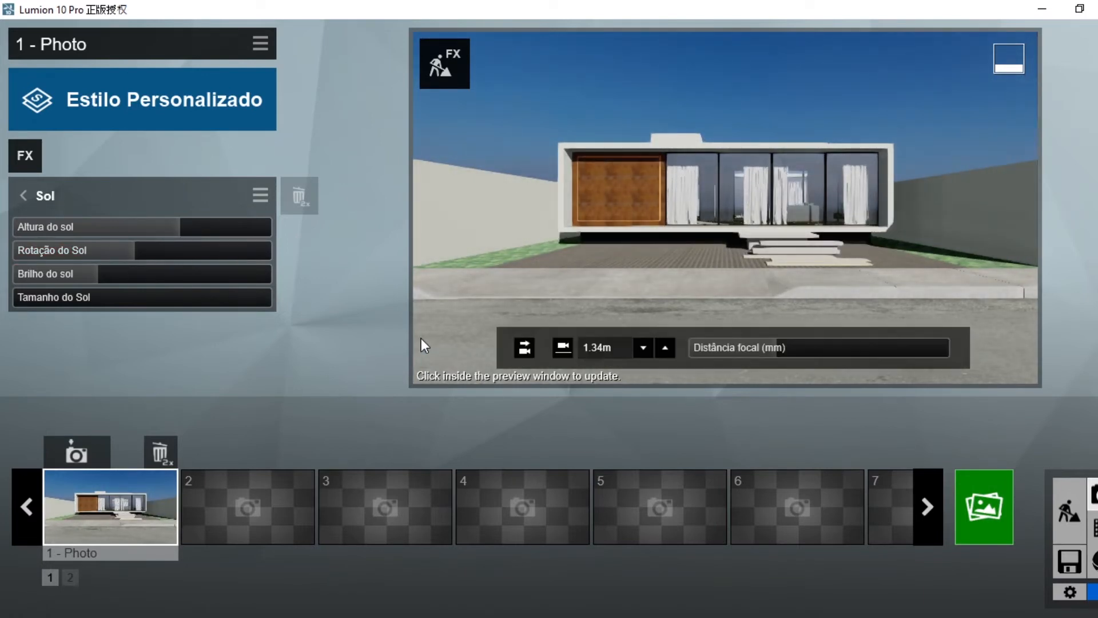
{"action": "left_click", "coordinate": [23, 196]}
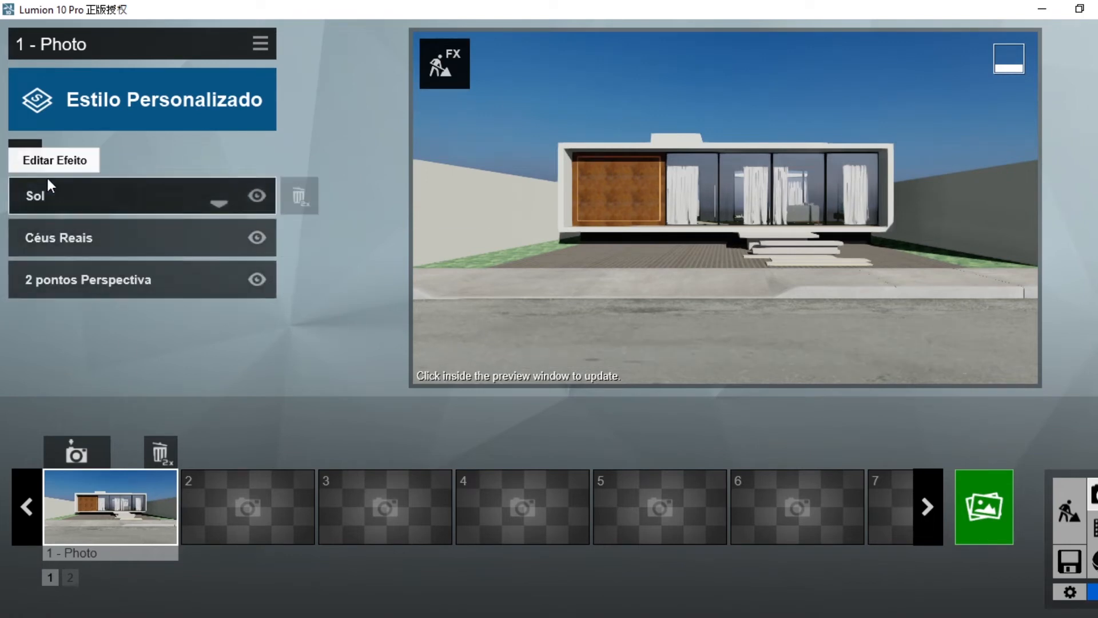
Add the Névoa effect from the Clima category to Photo 1, and return to its effects list.
{"action": "left_click", "coordinate": [37, 164]}
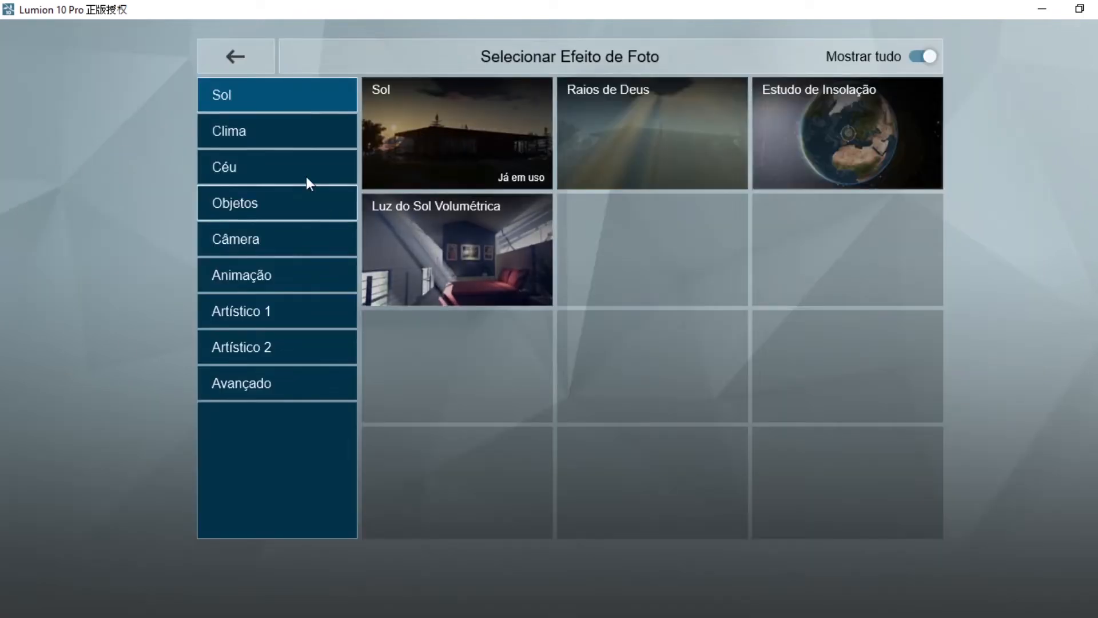
{"action": "left_click", "coordinate": [248, 132]}
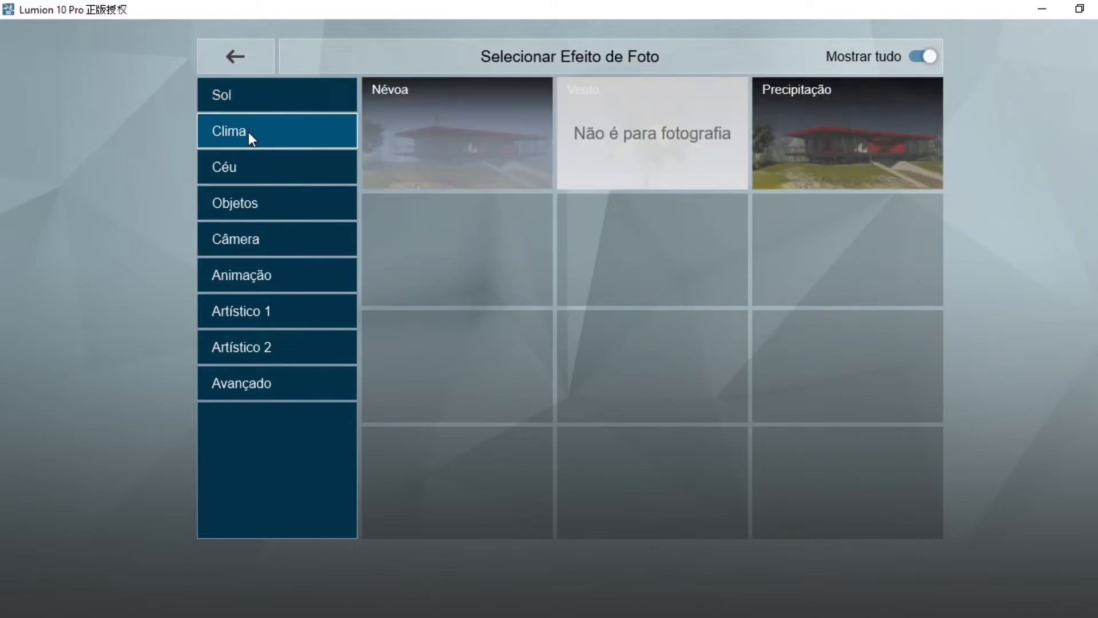
{"action": "left_click", "coordinate": [434, 111]}
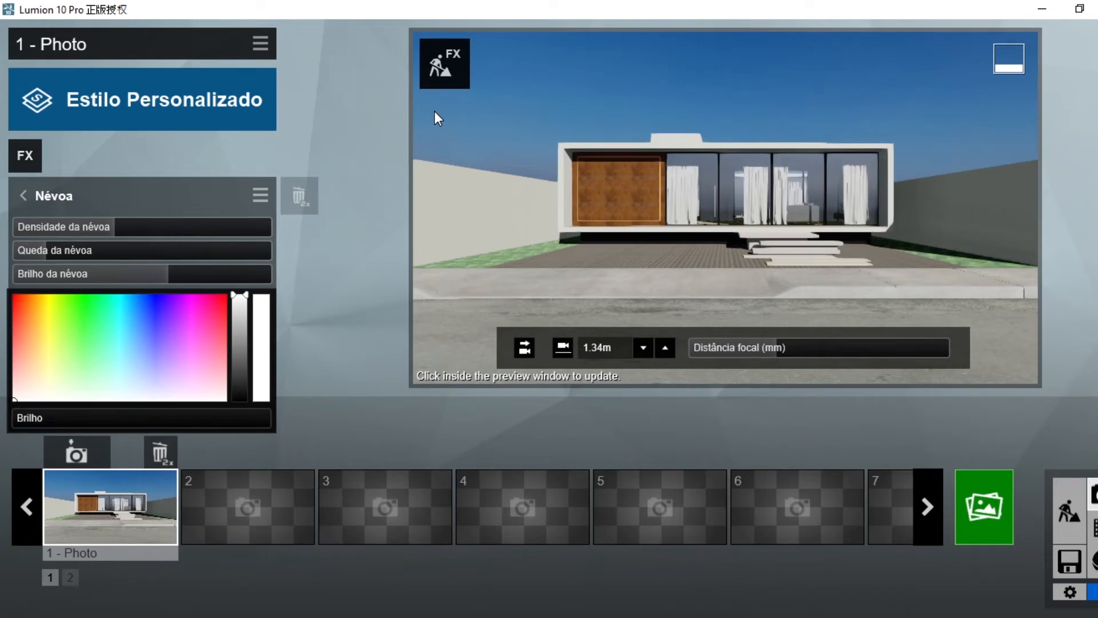
{"action": "left_click", "coordinate": [23, 196]}
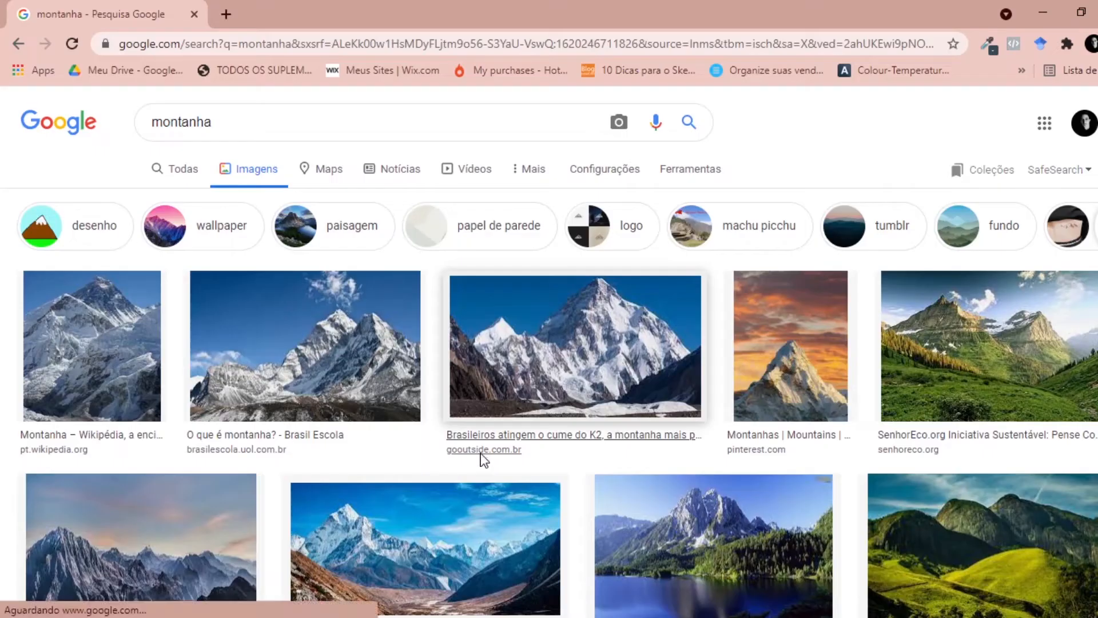
Switch to Chrome, browse the Google Images results for "montanha", and open the hazy Alps valley photo as a fog reference.
{"action": "scroll", "coordinate": [475, 452], "scroll_direction": "down", "scroll_amount": 3}
{"action": "scroll", "coordinate": [245, 424], "scroll_direction": "down", "scroll_amount": 2}
{"action": "scroll", "coordinate": [521, 431], "scroll_direction": "down", "scroll_amount": 3}
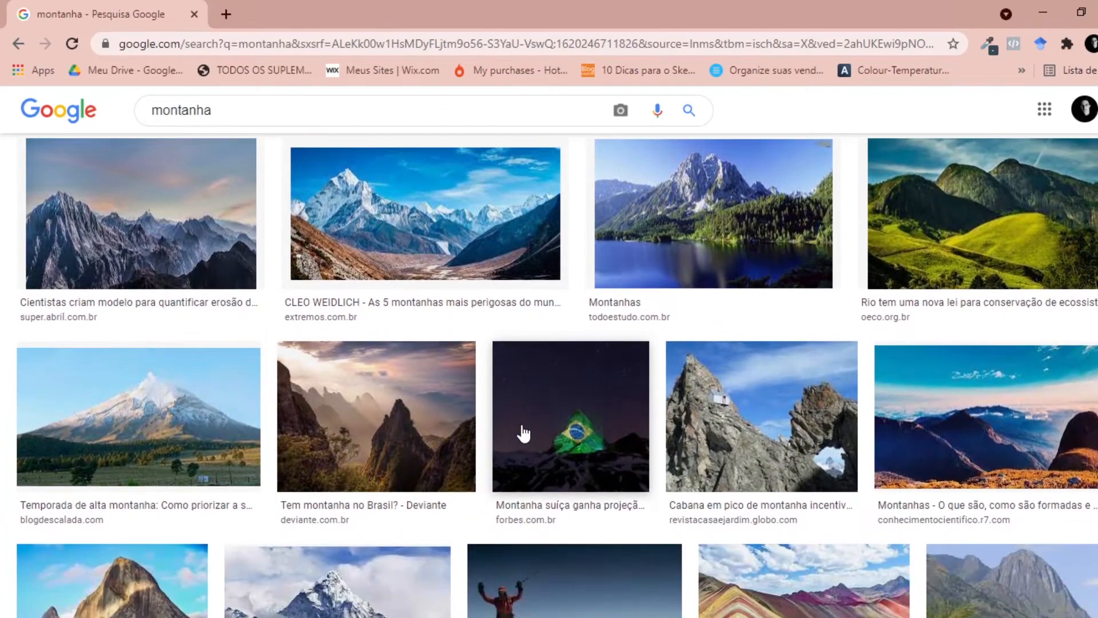
{"action": "scroll", "coordinate": [520, 441], "scroll_direction": "up", "scroll_amount": 6}
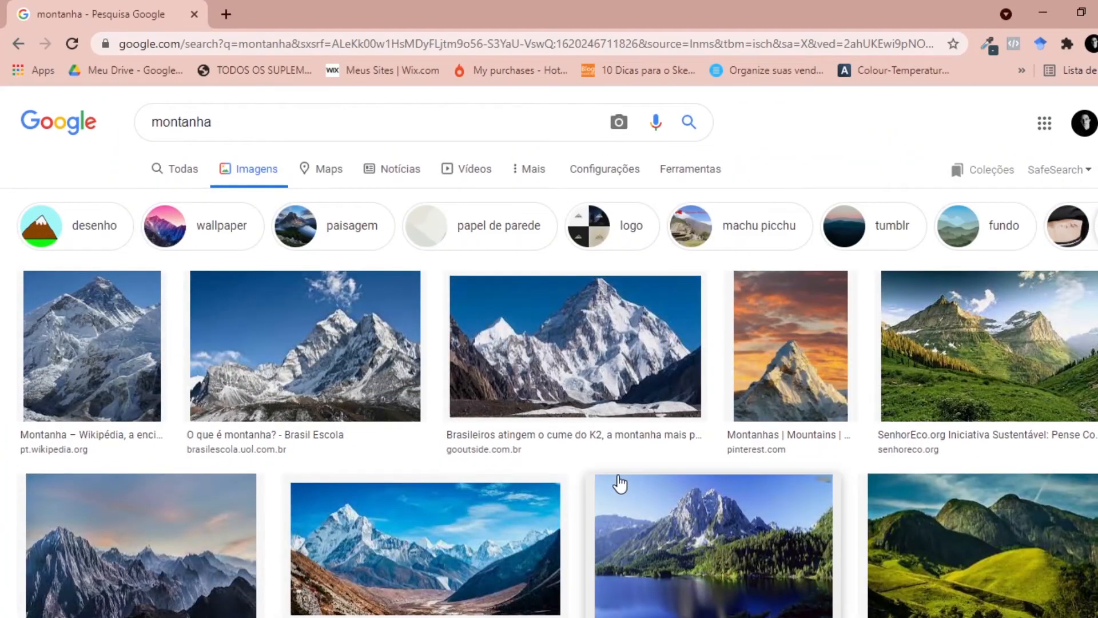
{"action": "scroll", "coordinate": [436, 466], "scroll_direction": "down", "scroll_amount": 8}
{"action": "scroll", "coordinate": [478, 470], "scroll_direction": "down", "scroll_amount": 3}
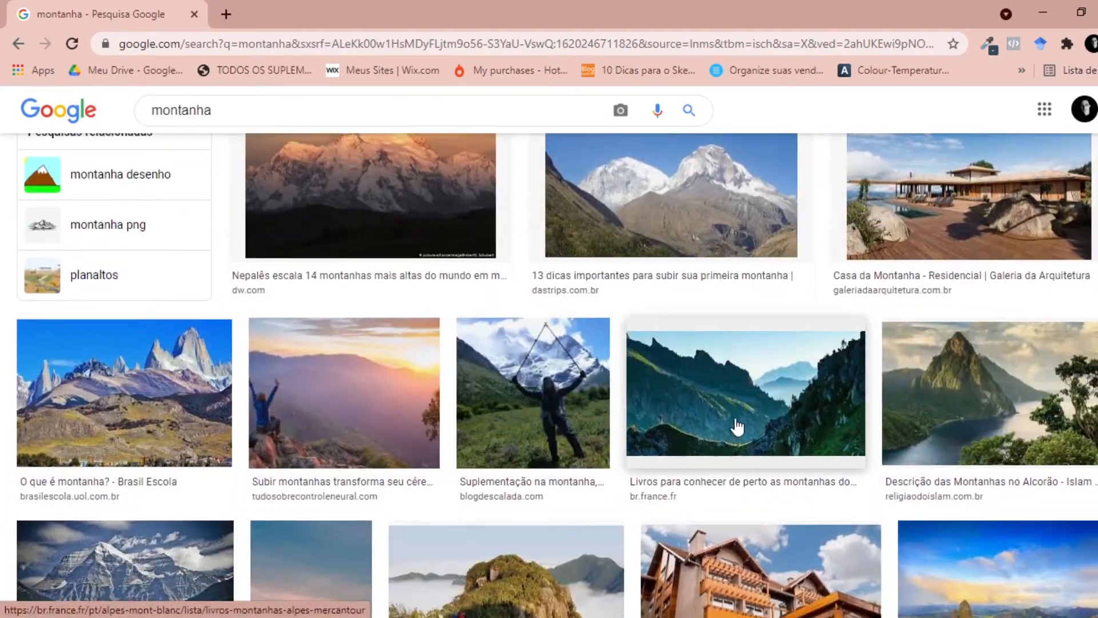
{"action": "left_click", "coordinate": [736, 421]}
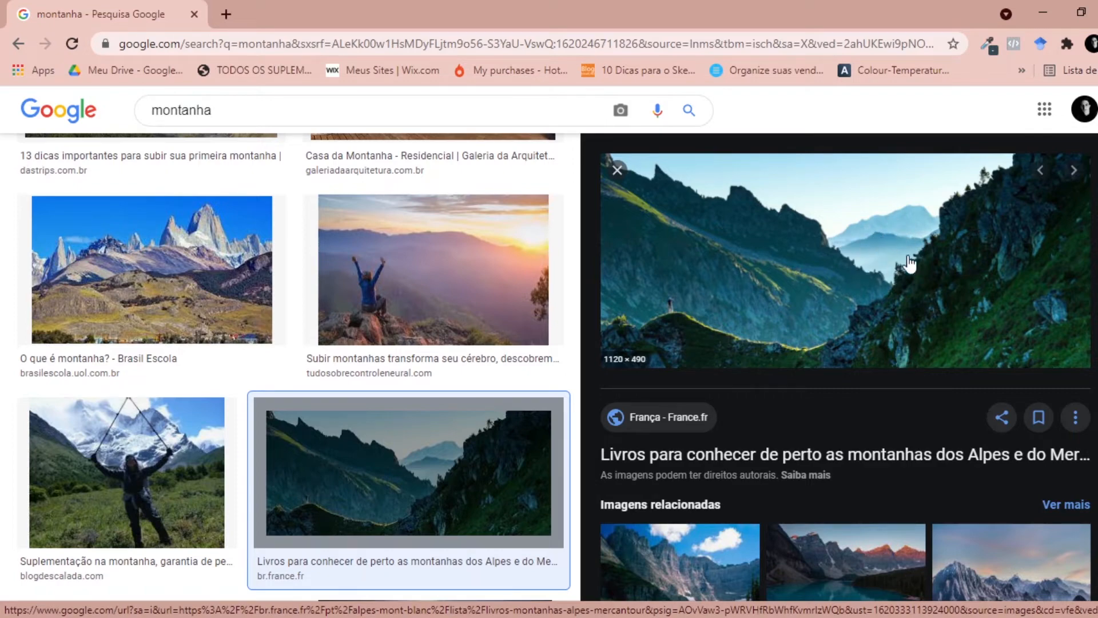
Browse more mountain photos and open the image of the green peak beside the water to examine its distant haze.
{"action": "scroll", "coordinate": [832, 263], "scroll_direction": "down", "scroll_amount": 4}
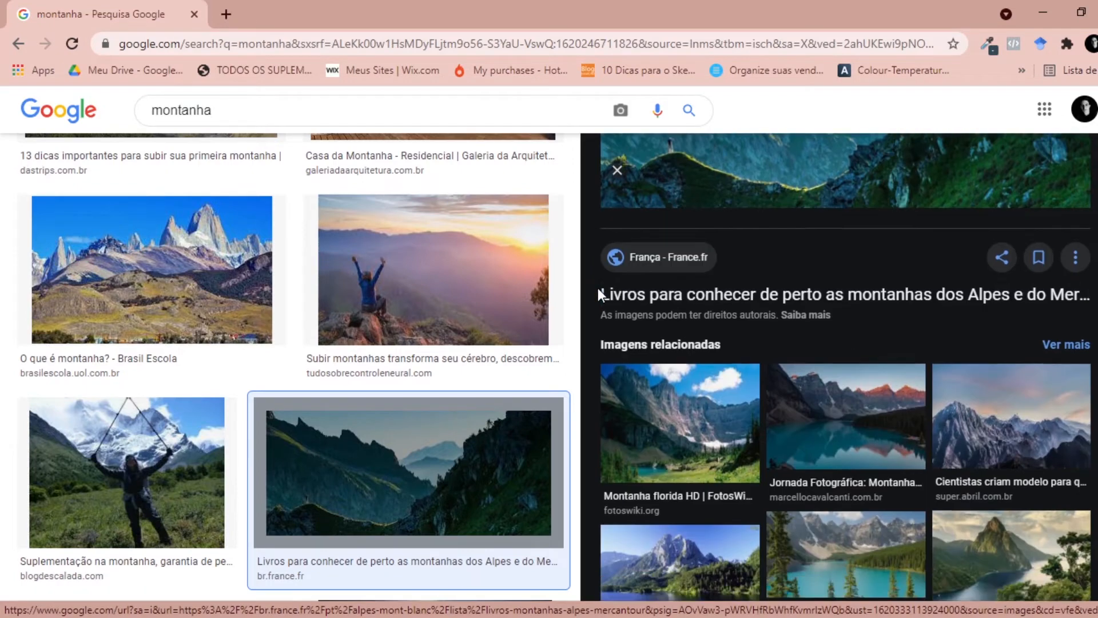
{"action": "scroll", "coordinate": [395, 406], "scroll_direction": "down", "scroll_amount": 4}
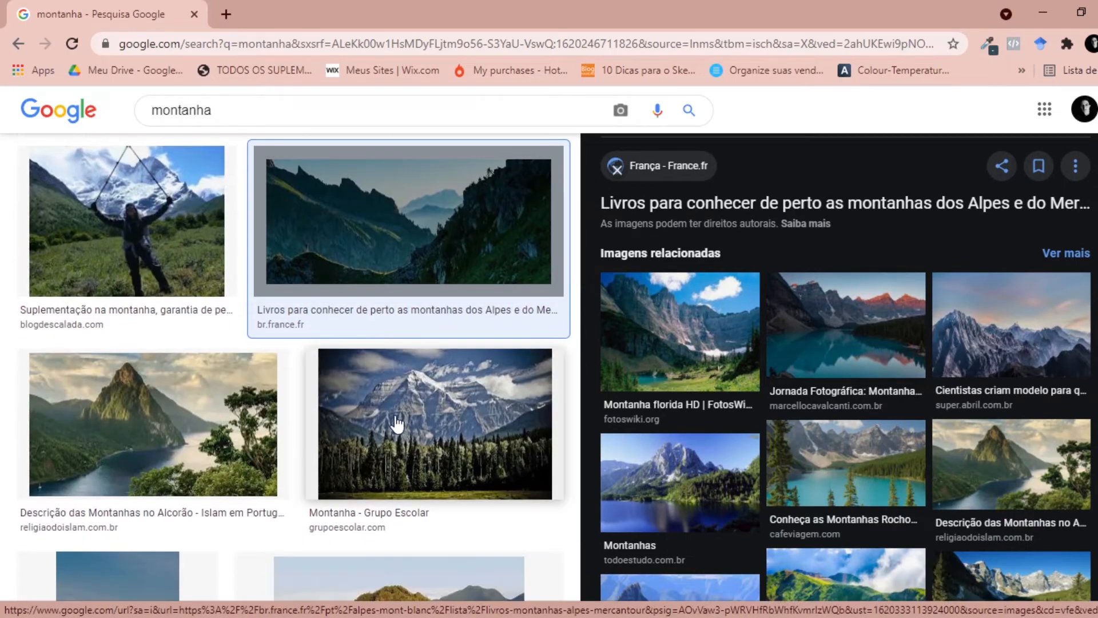
{"action": "scroll", "coordinate": [401, 433], "scroll_direction": "down", "scroll_amount": 3}
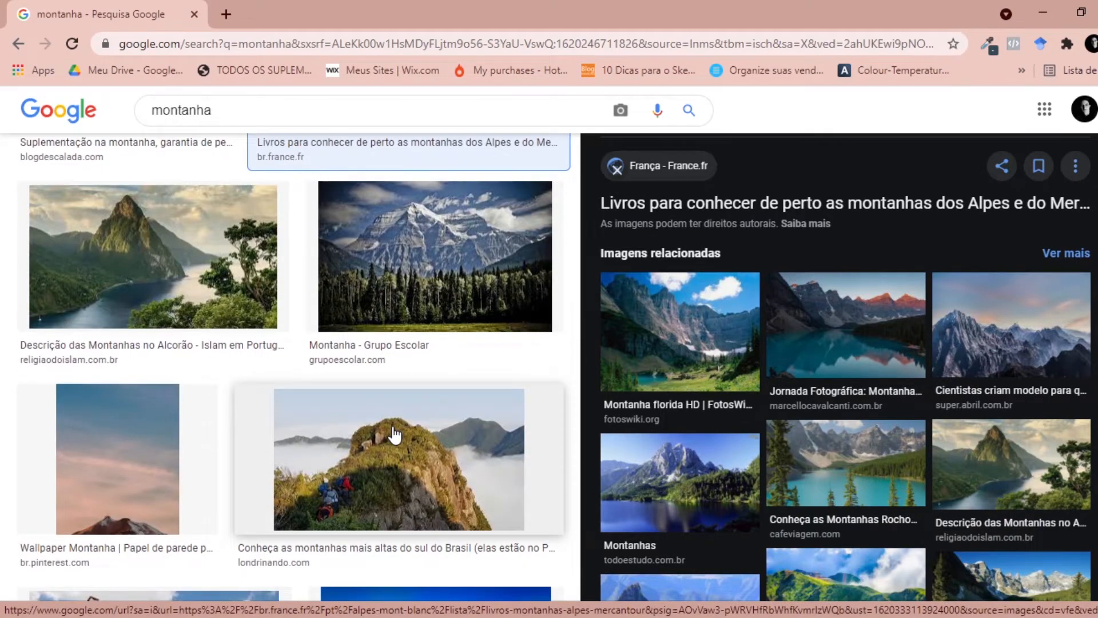
{"action": "scroll", "coordinate": [394, 434], "scroll_direction": "down", "scroll_amount": 3}
{"action": "scroll", "coordinate": [393, 434], "scroll_direction": "down", "scroll_amount": 4}
{"action": "scroll", "coordinate": [615, 478], "scroll_direction": "down", "scroll_amount": 2}
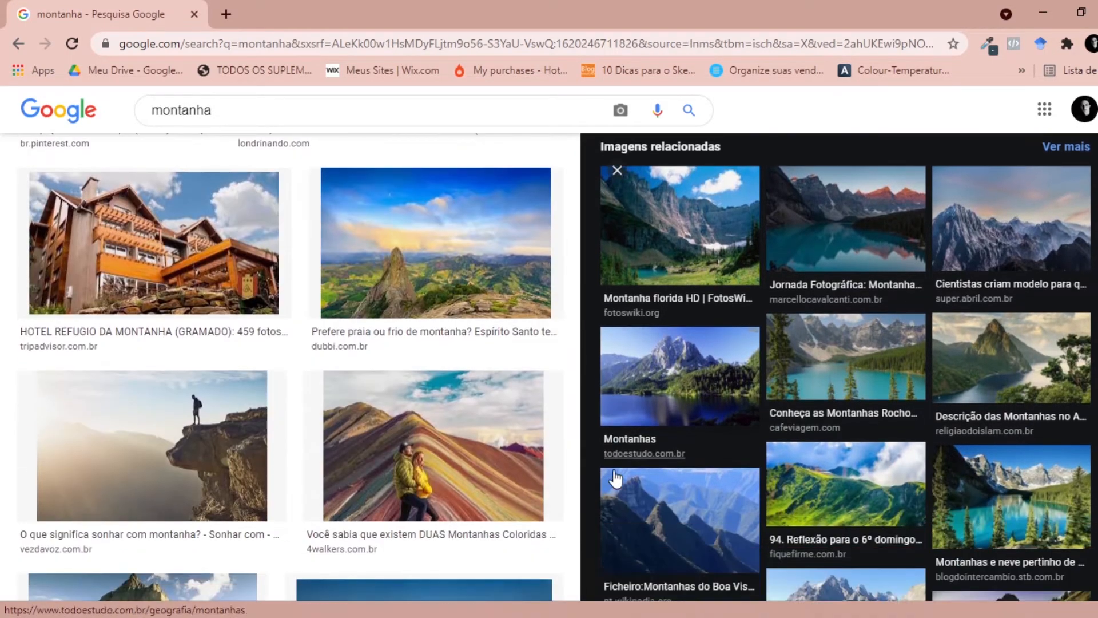
{"action": "scroll", "coordinate": [609, 472], "scroll_direction": "down", "scroll_amount": 8}
{"action": "scroll", "coordinate": [409, 498], "scroll_direction": "down", "scroll_amount": 10}
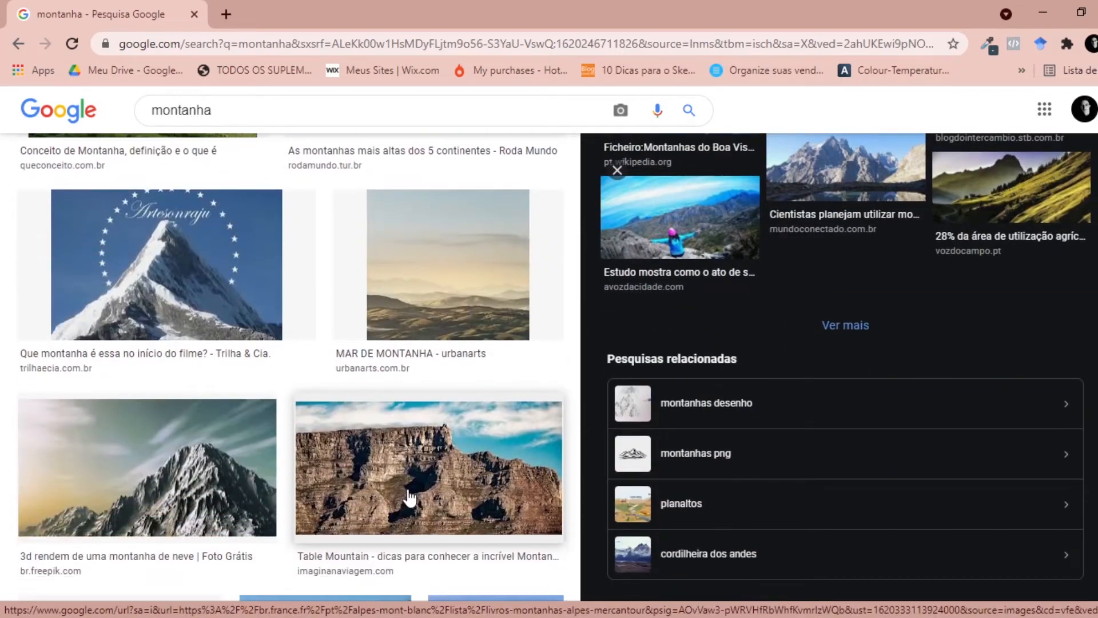
{"action": "scroll", "coordinate": [409, 498], "scroll_direction": "up", "scroll_amount": 10}
{"action": "scroll", "coordinate": [732, 423], "scroll_direction": "up", "scroll_amount": 8}
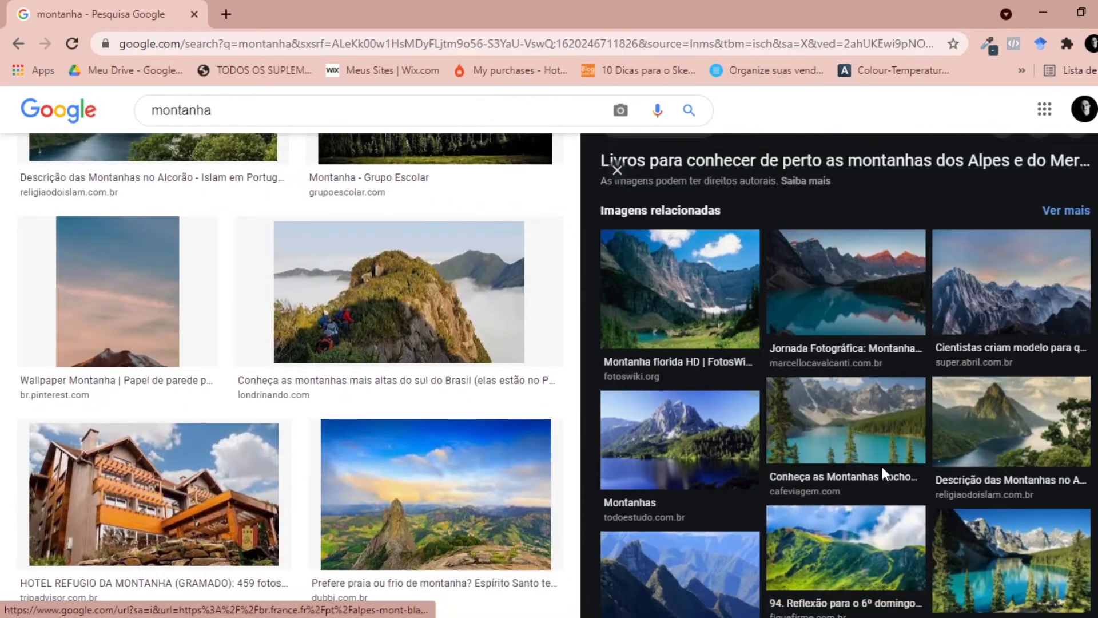
{"action": "left_click", "coordinate": [996, 426]}
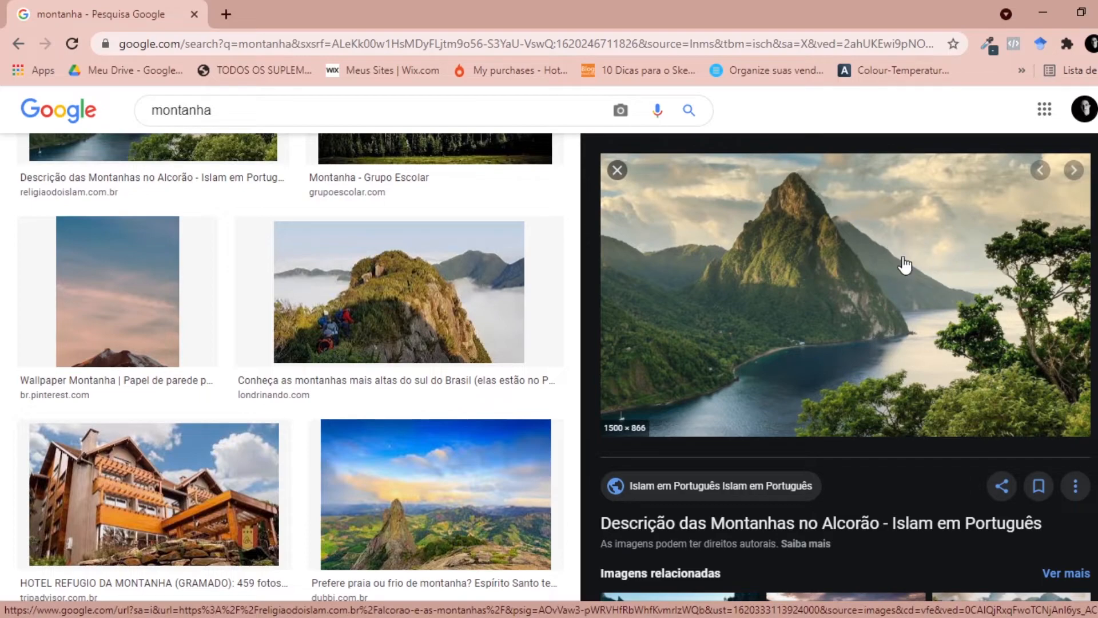
{"action": "scroll", "coordinate": [755, 259], "scroll_direction": "up", "scroll_amount": 15}
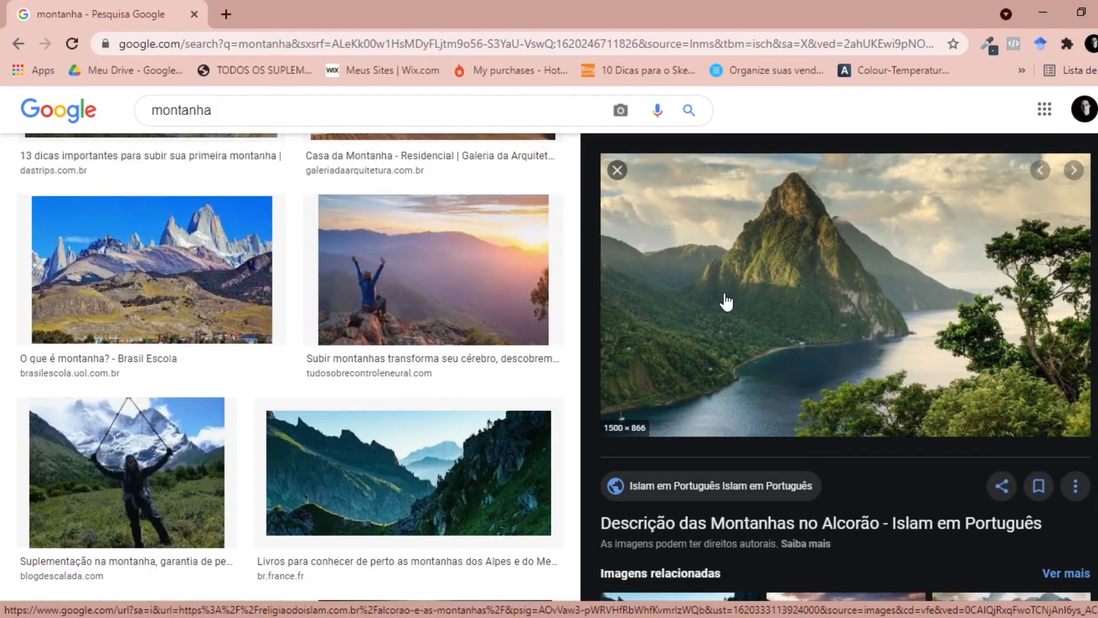
{"action": "scroll", "coordinate": [417, 426], "scroll_direction": "up", "scroll_amount": 15}
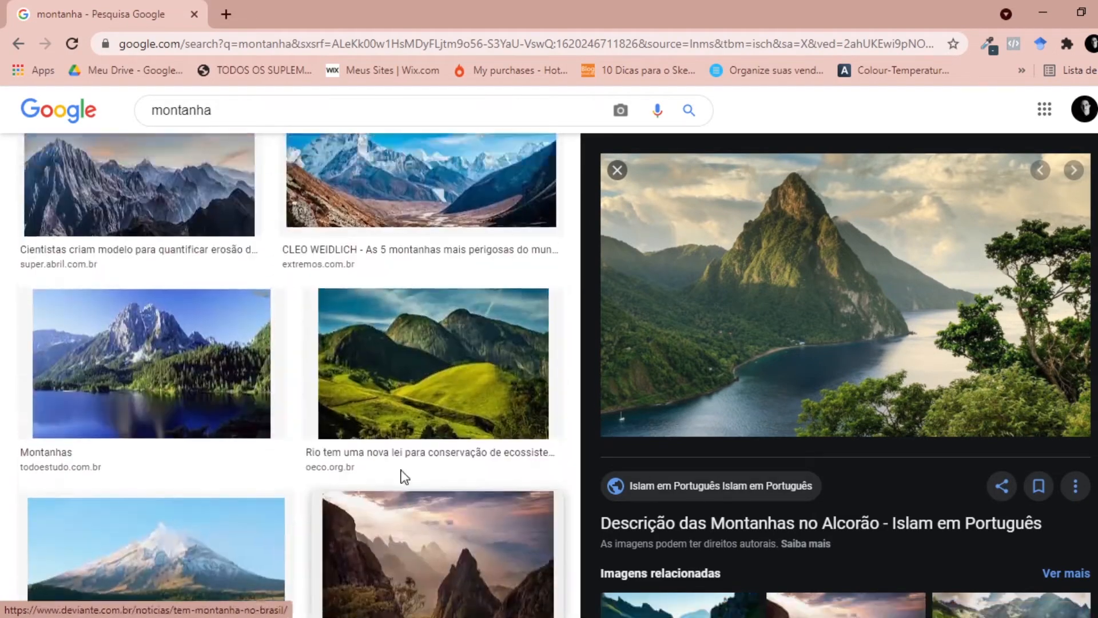
{"action": "scroll", "coordinate": [374, 503], "scroll_direction": "up", "scroll_amount": 1}
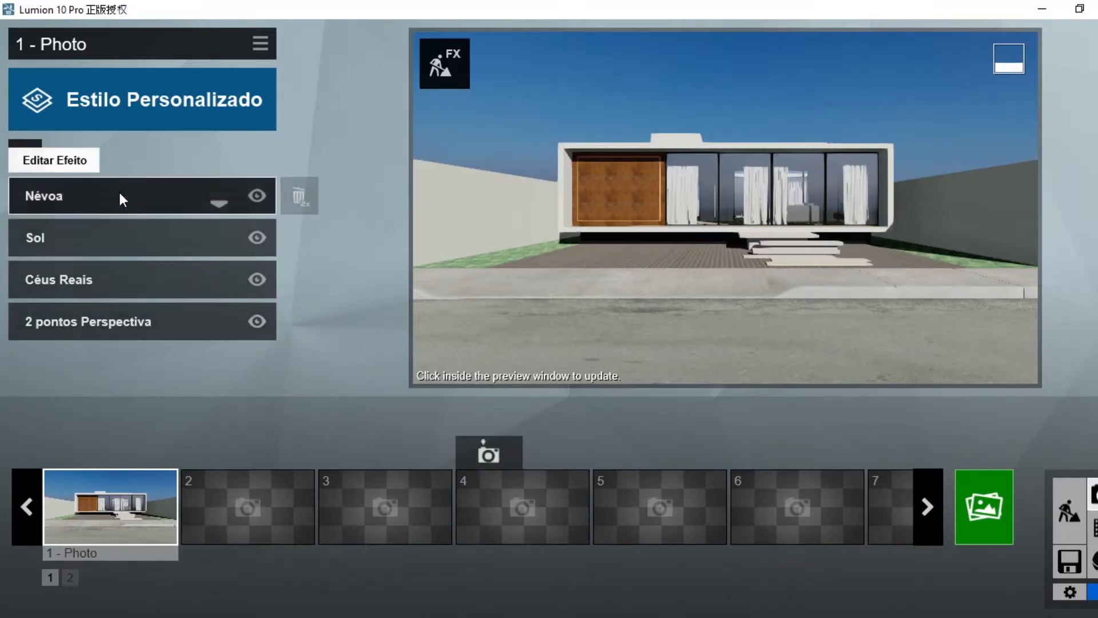
Return to Lumion, reopen the Névoa effect, test a higher Densidade da névoa from a raised camera, and restore the Photo 1 view.
{"action": "left_click", "coordinate": [120, 194]}
{"action": "key", "text": "q"}
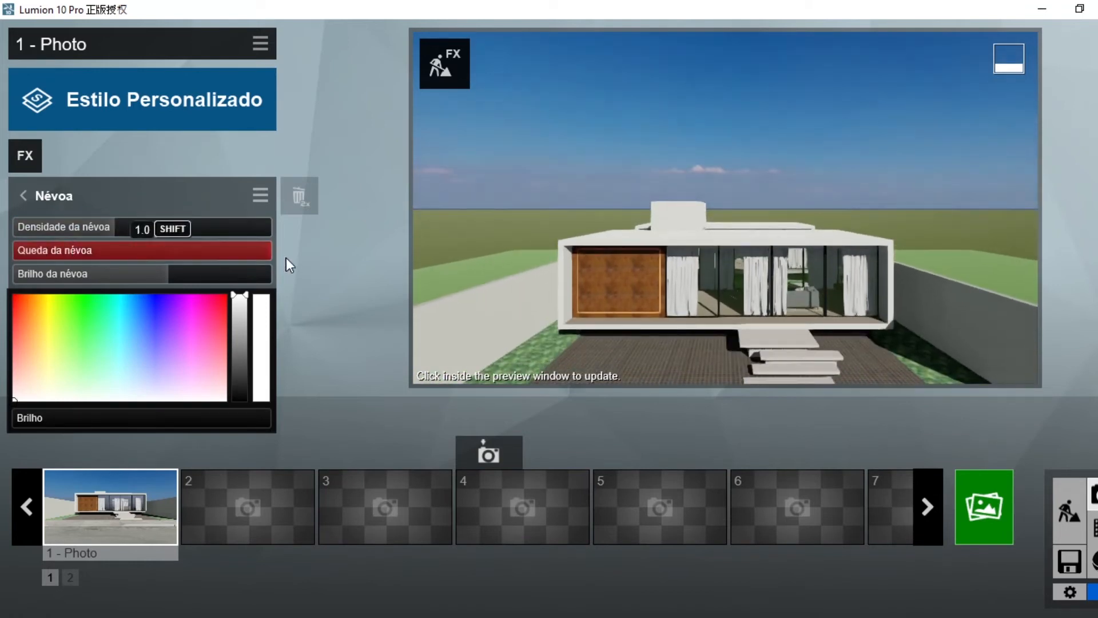
{"action": "left_click_drag", "start_coordinate": [114, 228], "coordinate": [149, 235]}
{"action": "key", "text": "e"}
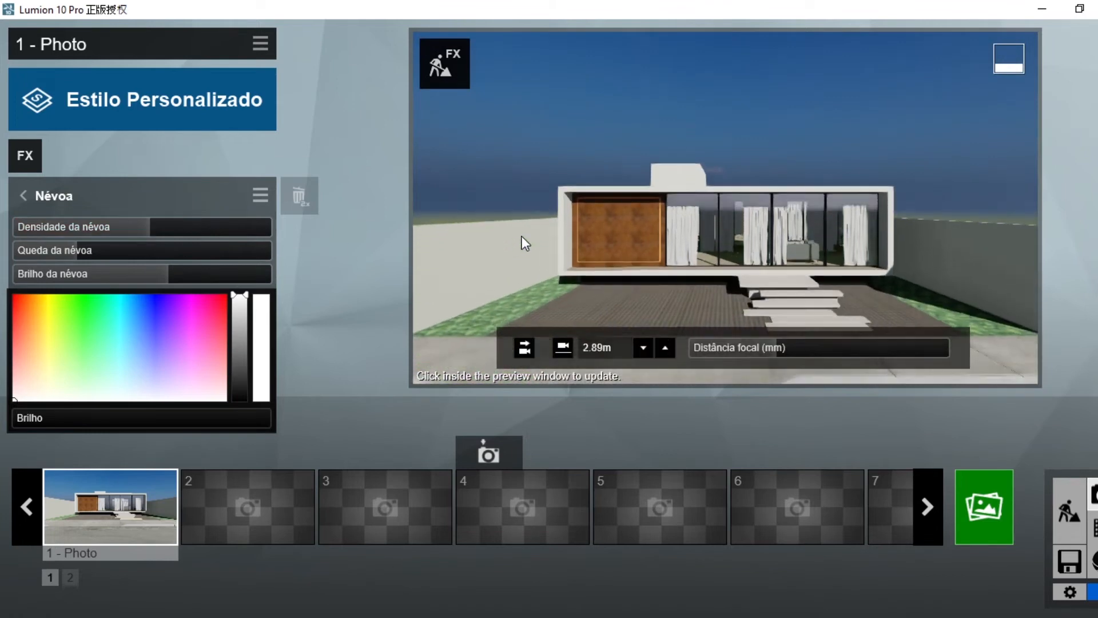
{"action": "left_click", "coordinate": [150, 490]}
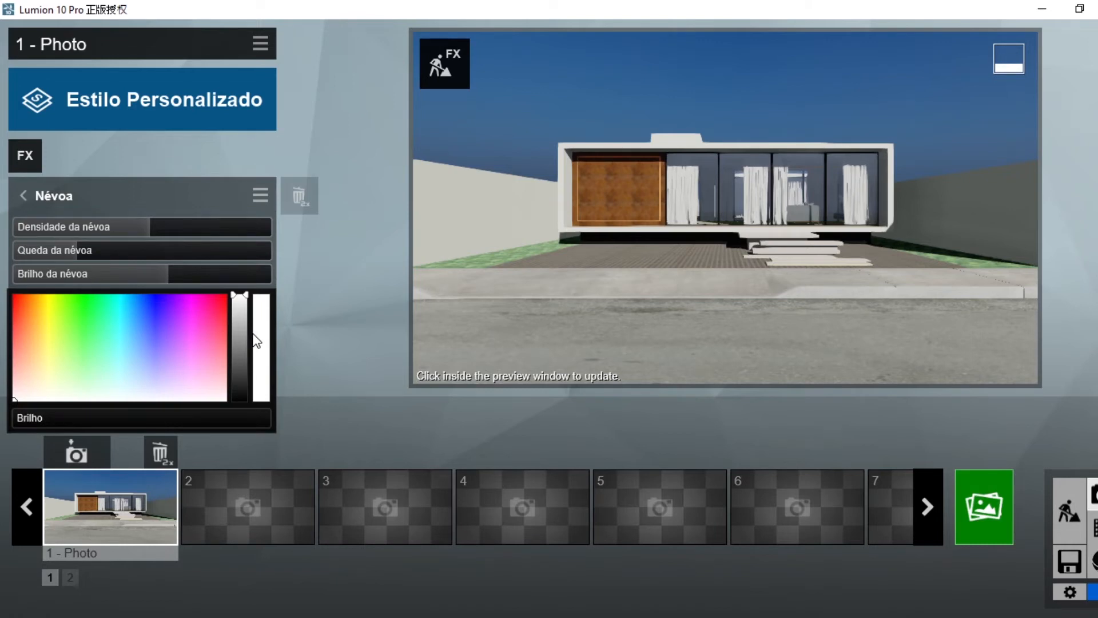
Reduce Densidade da névoa to a low level and raise Queda da névoa to about 0.6.
{"action": "mouse_move", "coordinate": [133, 228]}
{"action": "left_mouse_down"}
{"action": "mouse_move", "coordinate": [108, 228]}
{"action": "mouse_move", "coordinate": [135, 235]}
{"action": "left_mouse_up"}
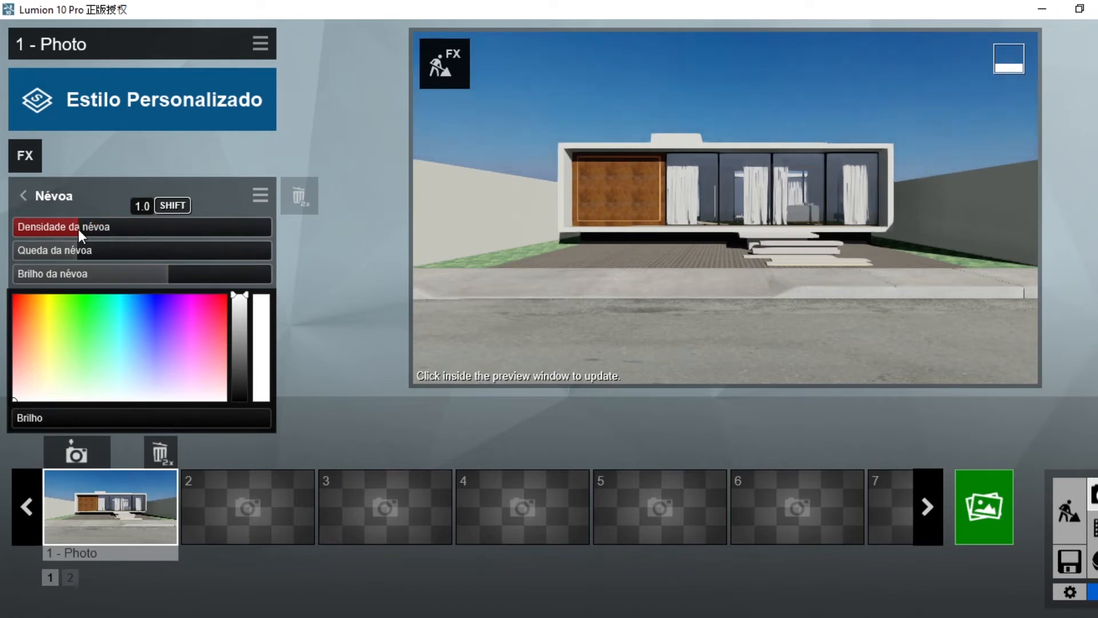
{"action": "left_click_drag", "start_coordinate": [78, 229], "coordinate": [66, 230]}
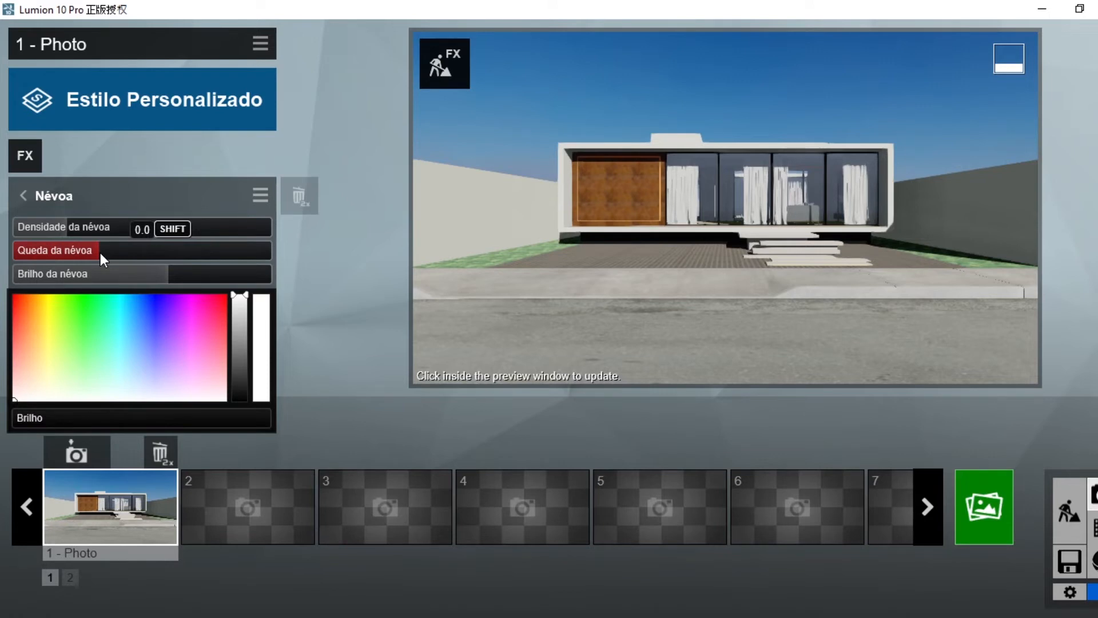
{"action": "left_click_drag", "start_coordinate": [101, 253], "coordinate": [238, 260]}
{"action": "mouse_move", "coordinate": [64, 229]}
{"action": "left_mouse_down"}
{"action": "mouse_move", "coordinate": [198, 242]}
{"action": "mouse_move", "coordinate": [68, 235]}
{"action": "left_mouse_up"}
{"action": "left_click_drag", "start_coordinate": [235, 254], "coordinate": [181, 253]}
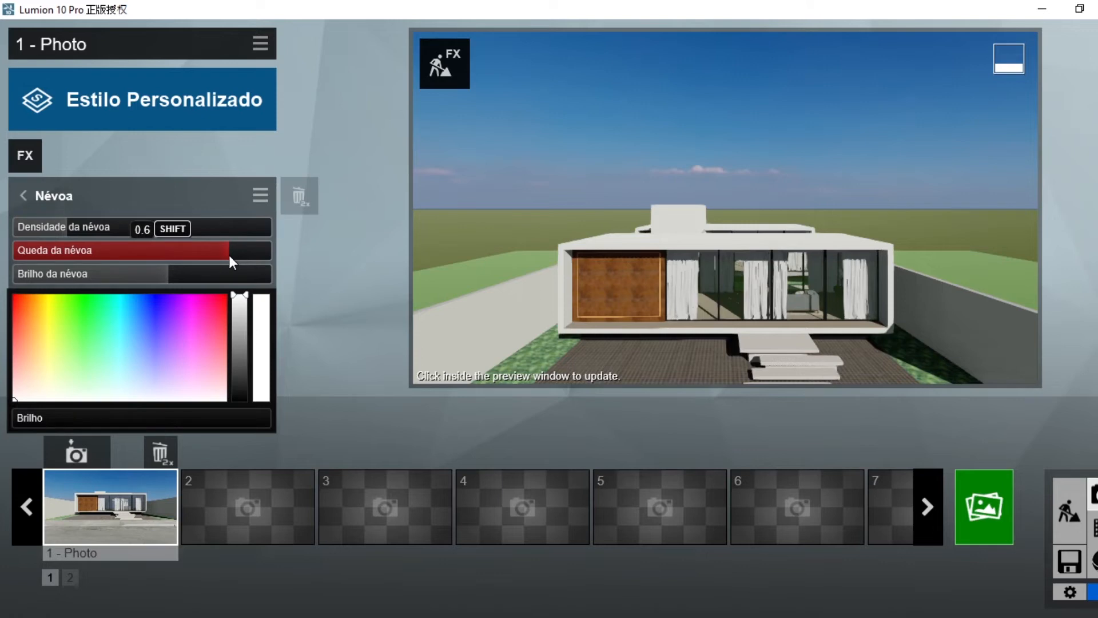
{"action": "left_click_drag", "start_coordinate": [228, 255], "coordinate": [229, 256]}
Raise the fog colour's Brilho and the Brilho da névoa to maximum, restore the Photo 1 camera, and close the Névoa settings.
{"action": "left_click_drag", "start_coordinate": [92, 421], "coordinate": [139, 416]}
{"action": "left_click_drag", "start_coordinate": [251, 419], "coordinate": [291, 420]}
{"action": "left_click_drag", "start_coordinate": [167, 277], "coordinate": [270, 280]}
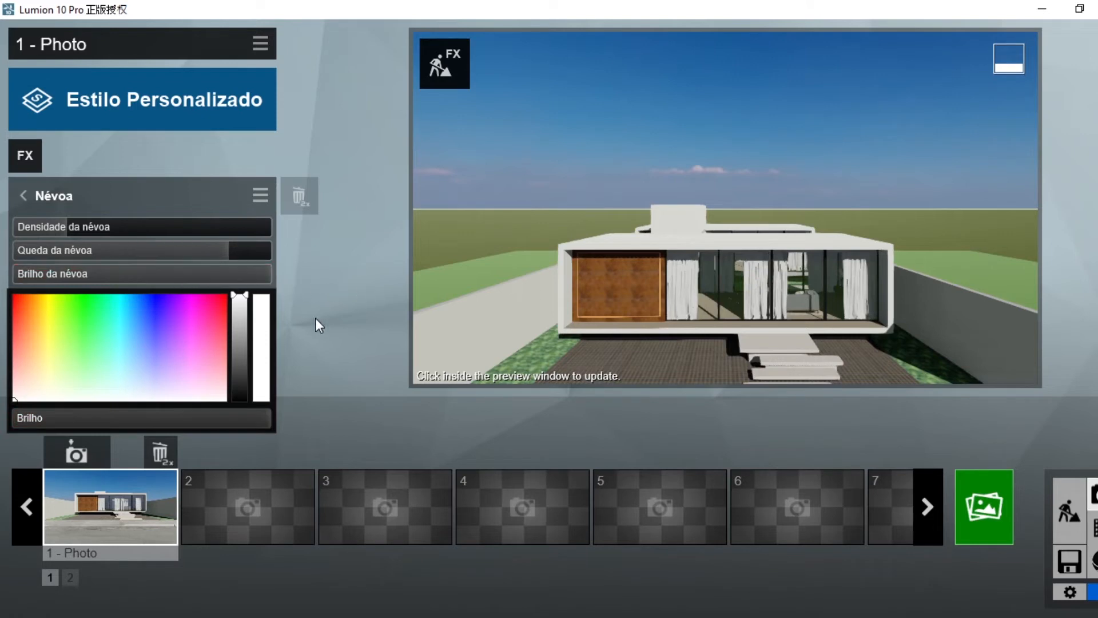
{"action": "key", "text": "e"}
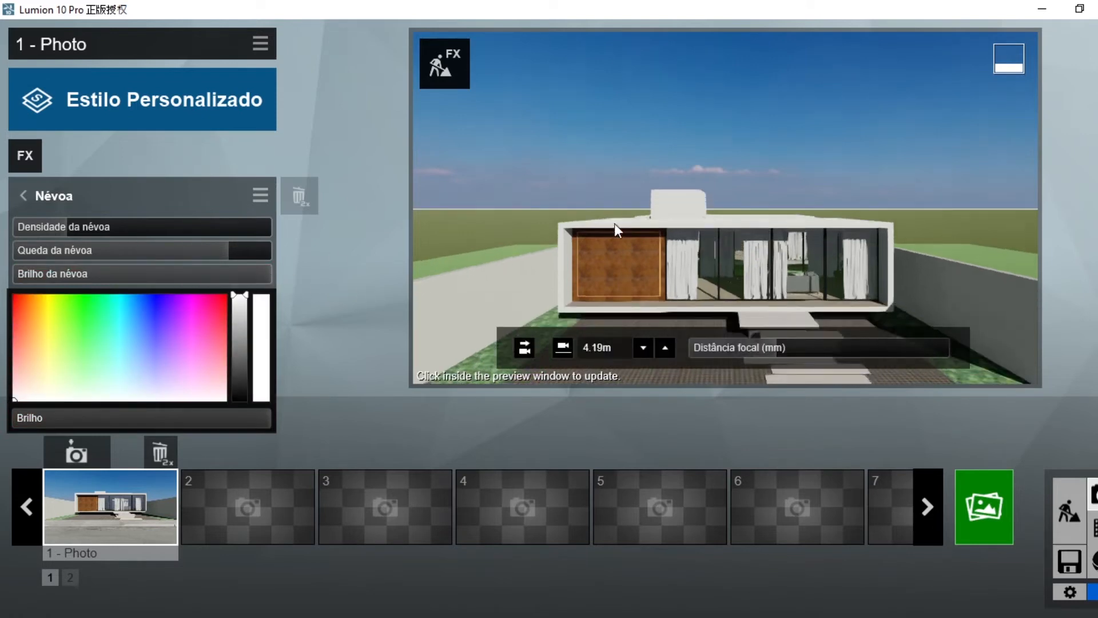
{"action": "left_click", "coordinate": [124, 504]}
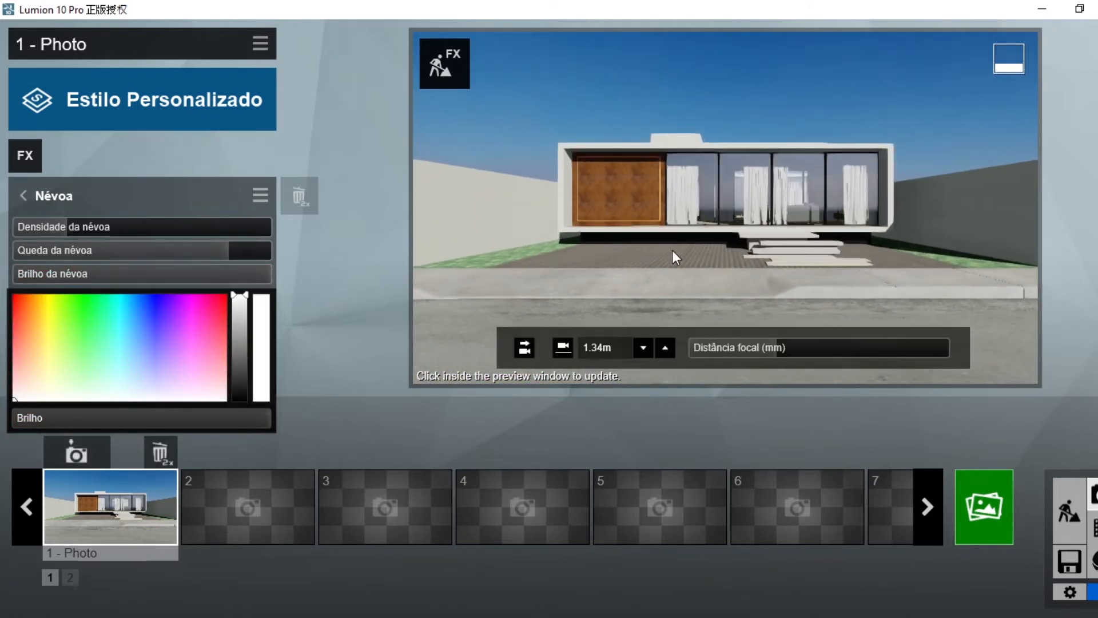
{"action": "left_click", "coordinate": [24, 197]}
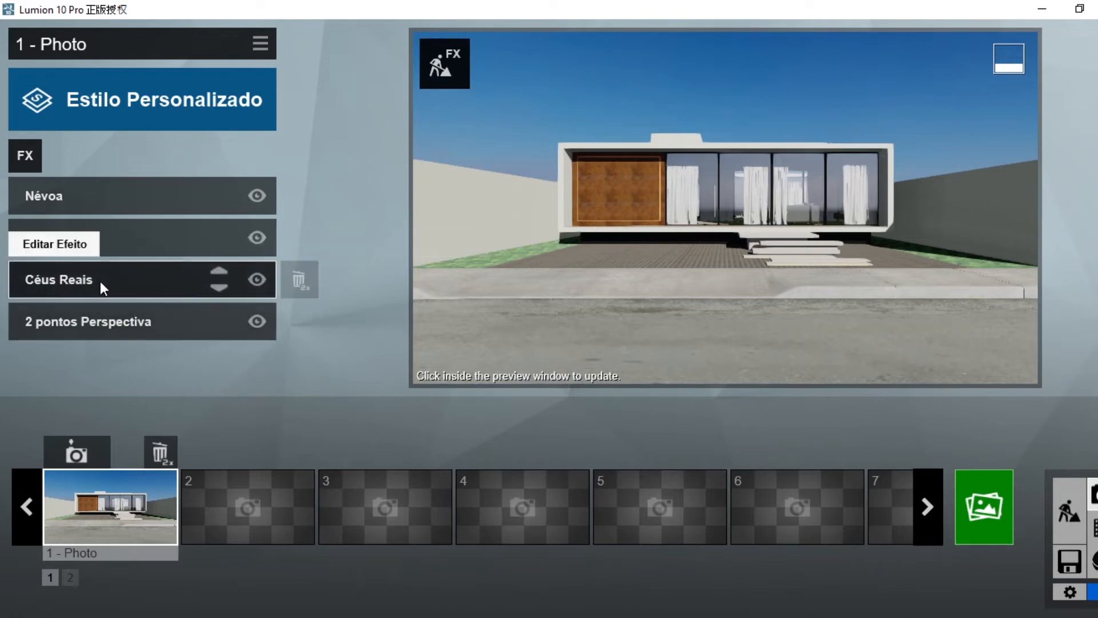
Review the slider settings of the Sol effect and of the Névoa effect.
{"action": "left_click", "coordinate": [109, 248]}
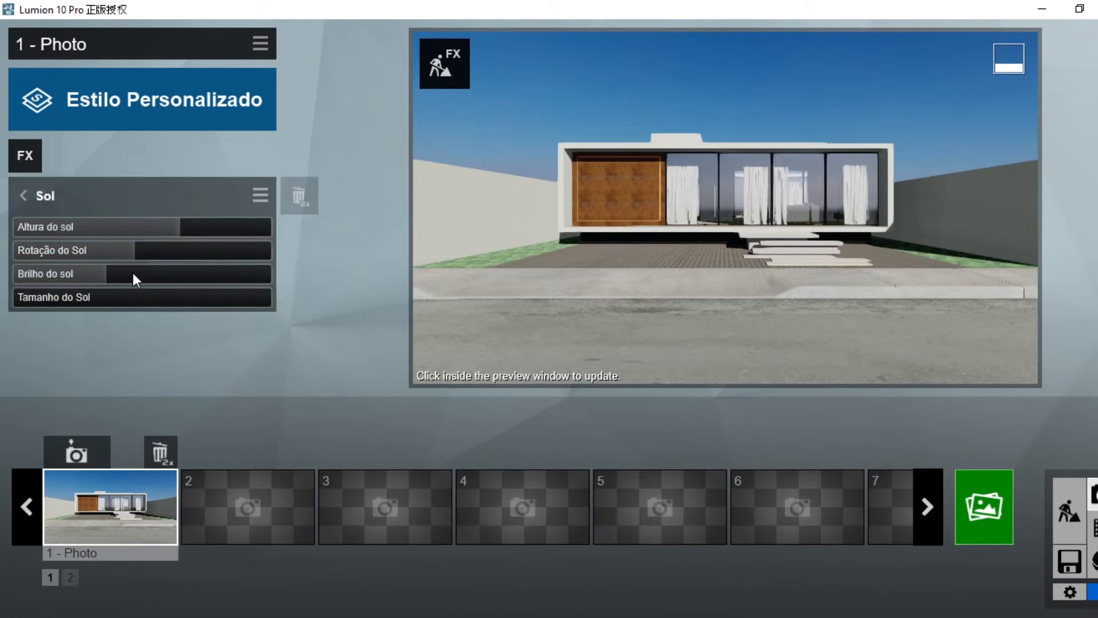
{"action": "left_click", "coordinate": [35, 198]}
{"action": "left_click", "coordinate": [86, 204]}
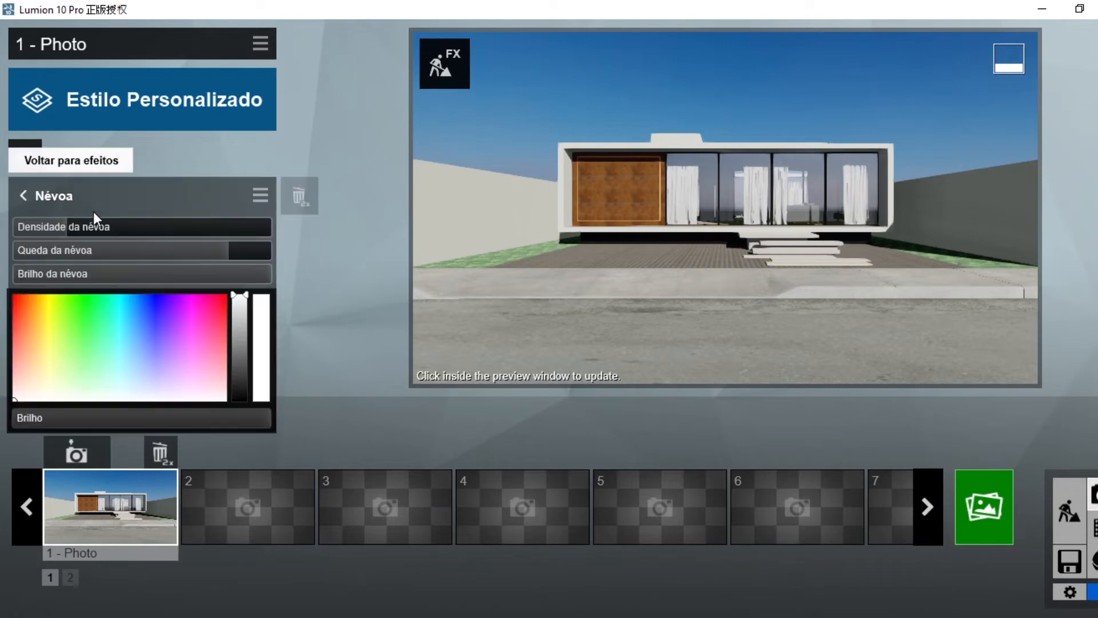
{"action": "left_click", "coordinate": [41, 195]}
Add the Precipitação effect from the Clima category, check the scene from another angle, and restore the Photo 1 view.
{"action": "left_click", "coordinate": [27, 155]}
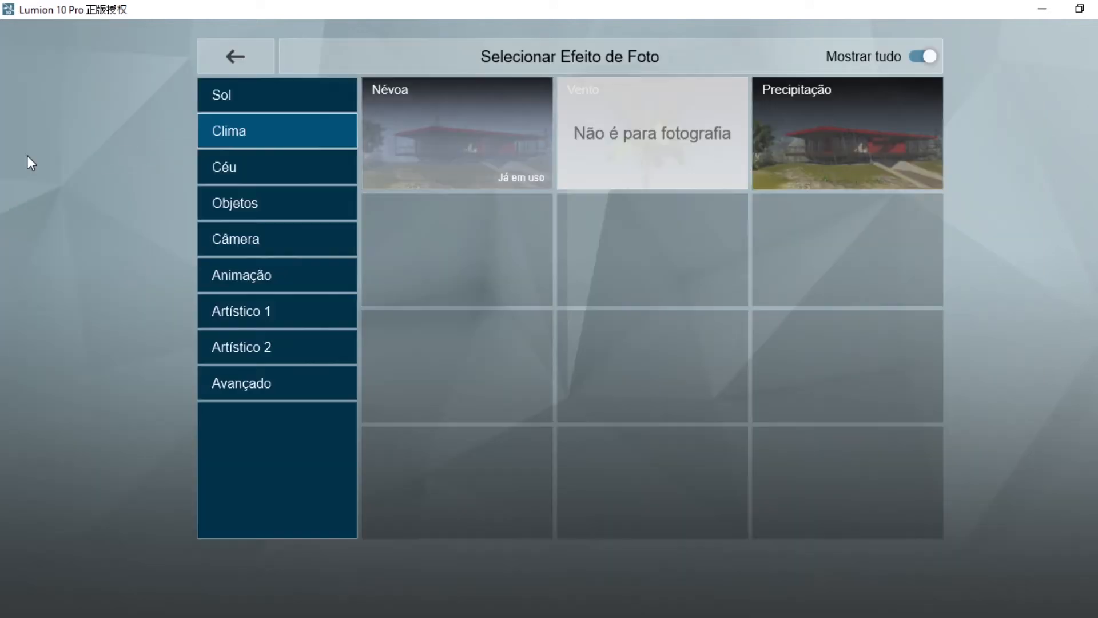
{"action": "left_click", "coordinate": [243, 96]}
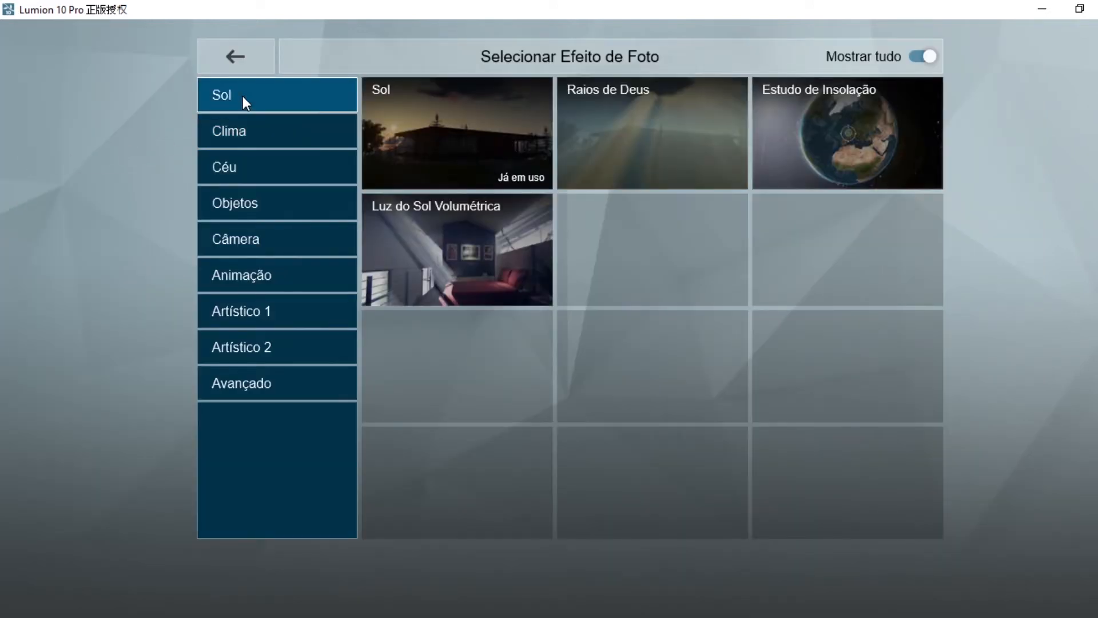
{"action": "left_click", "coordinate": [257, 141]}
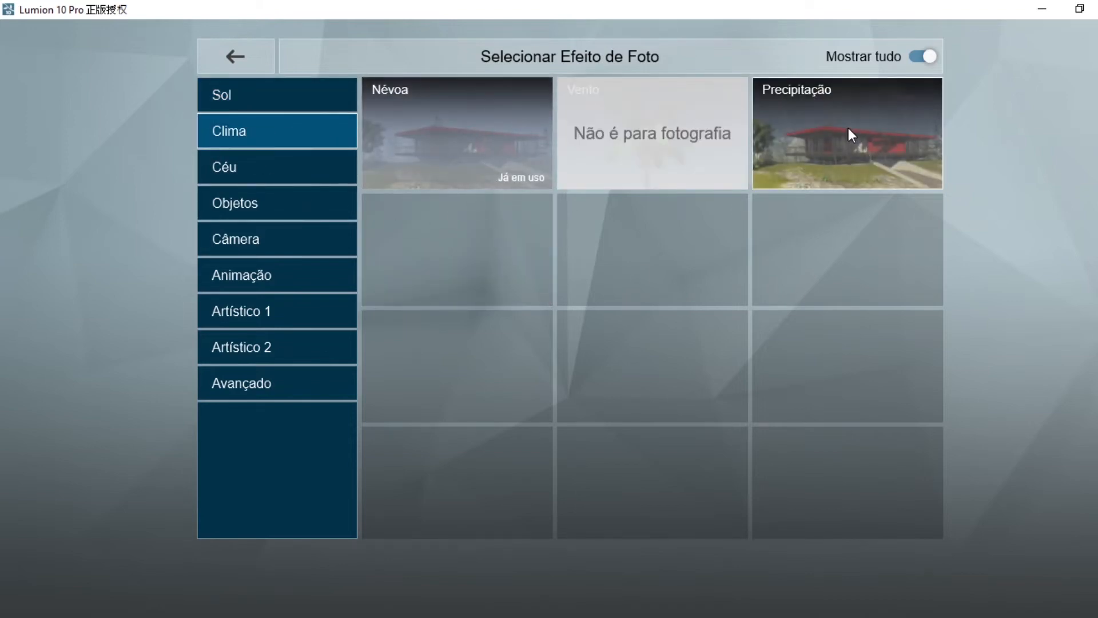
{"action": "left_click", "coordinate": [849, 130]}
{"action": "right_click_drag", "start_coordinate": [699, 249], "coordinate": [699, 355]}
{"action": "key", "text": "s"}
{"action": "key", "text": "shift+1"}
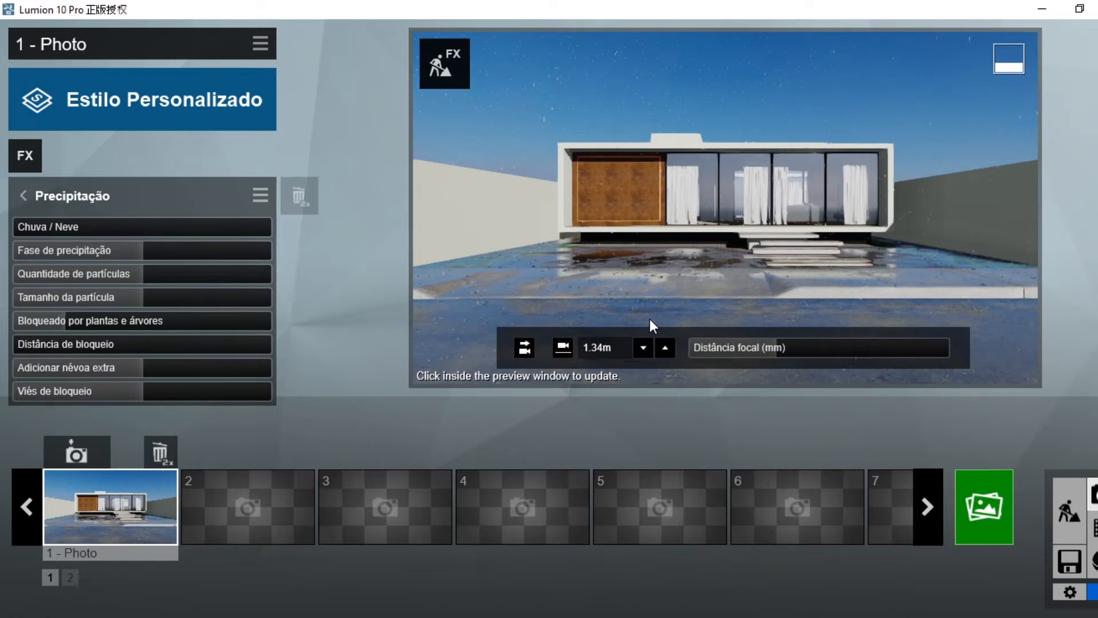
Try Fase de precipitação at 0.4 and check the pavement's wetness from several camera positions.
{"action": "right_click_drag", "start_coordinate": [649, 319], "coordinate": [647, 239]}
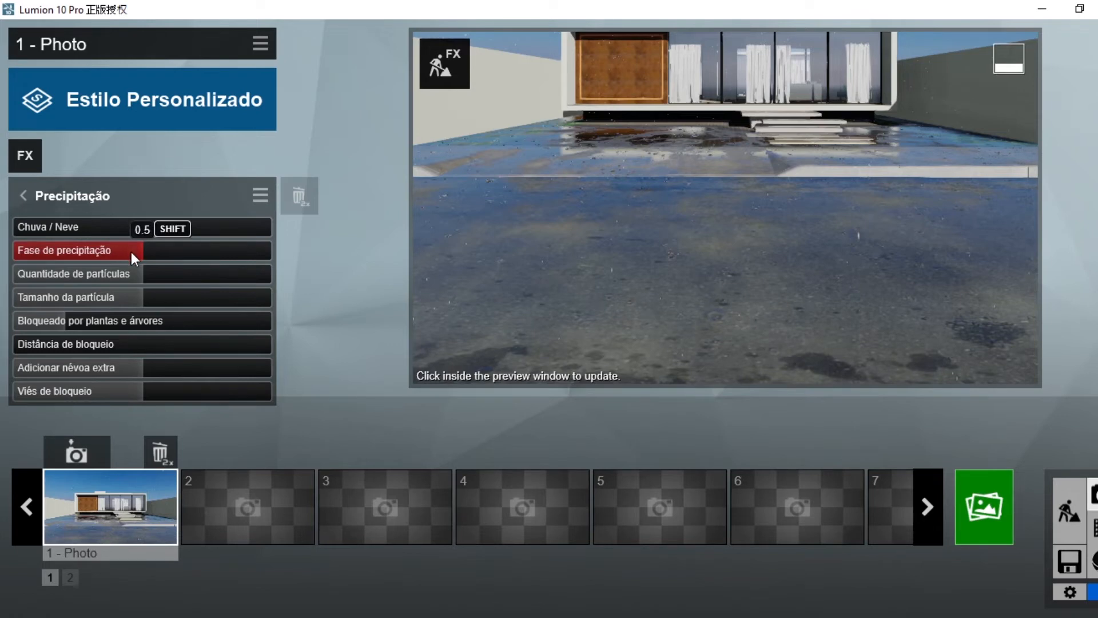
{"action": "left_click_drag", "start_coordinate": [133, 253], "coordinate": [108, 252]}
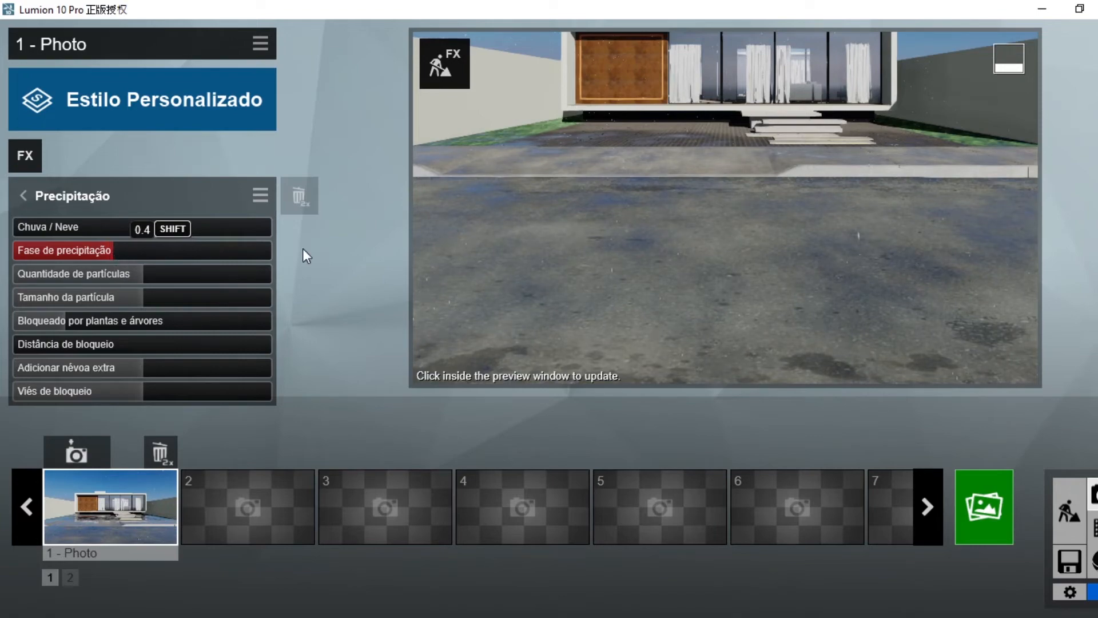
{"action": "key", "text": "s"}
{"action": "mouse_move", "coordinate": [679, 297]}
{"action": "right_mouse_down"}
{"action": "mouse_move", "coordinate": [801, 293]}
{"action": "mouse_move", "coordinate": [829, 315]}
{"action": "mouse_move", "coordinate": [721, 312]}
{"action": "mouse_move", "coordinate": [724, 292]}
{"action": "mouse_move", "coordinate": [678, 280]}
{"action": "right_mouse_up"}
{"action": "key", "text": "q"}
{"action": "key", "text": "q"}
{"action": "key", "text": "w"}
{"action": "key", "text": "s"}
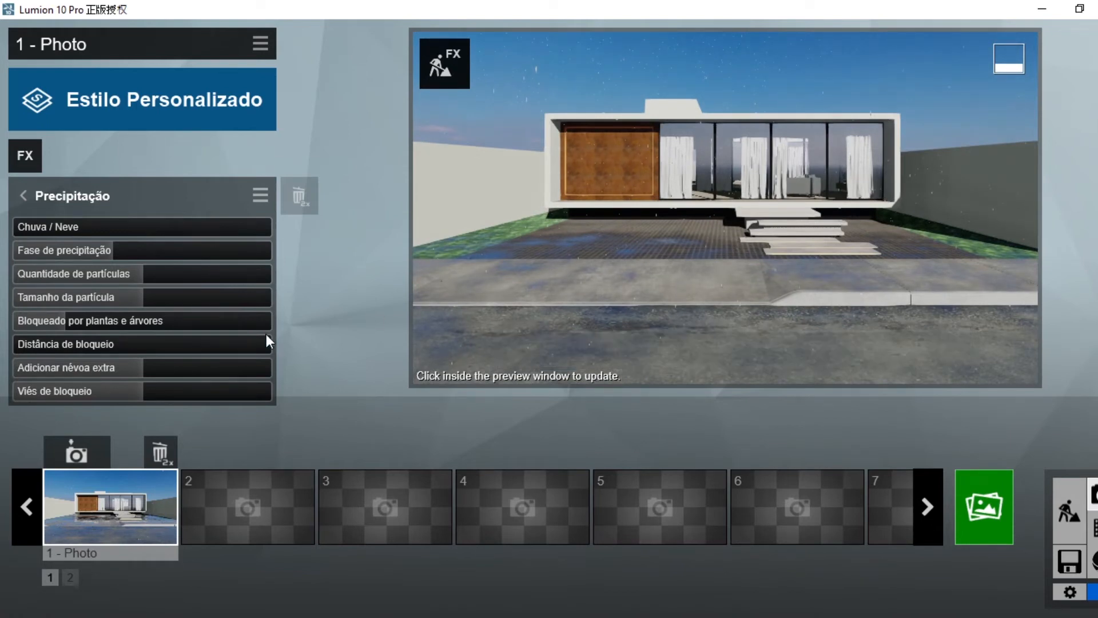
Set Quantidade de partículas to 0.0 in the Precipitação effect and restore the Photo 1 camera.
{"action": "left_click_drag", "start_coordinate": [102, 273], "coordinate": [9, 277]}
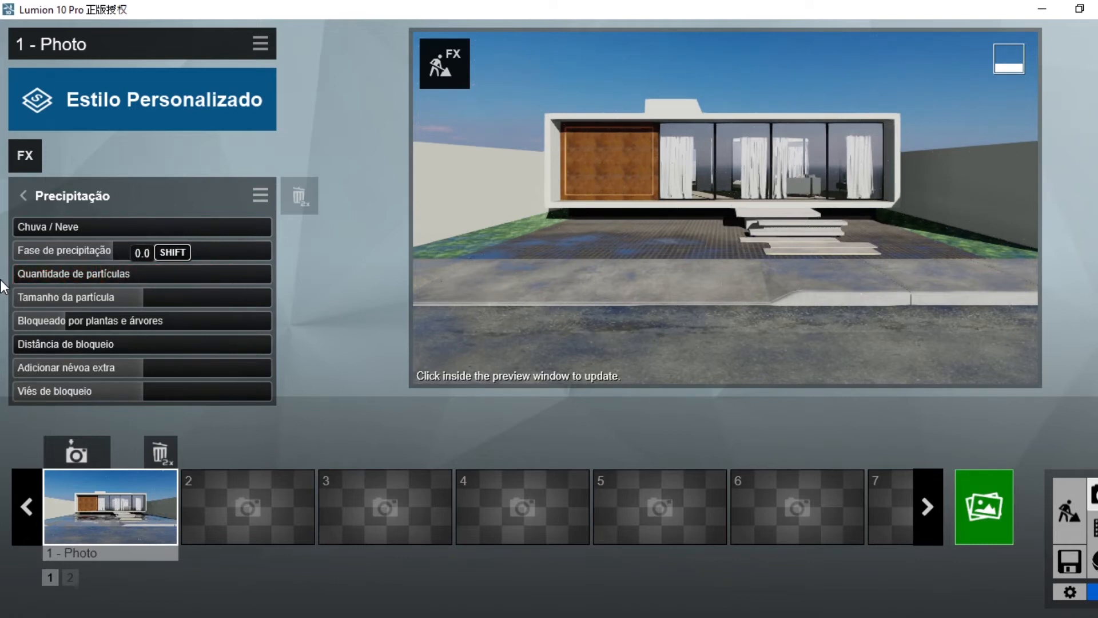
{"action": "scroll", "coordinate": [503, 269], "scroll_direction": "down", "scroll_amount": 4}
{"action": "left_click", "coordinate": [132, 517]}
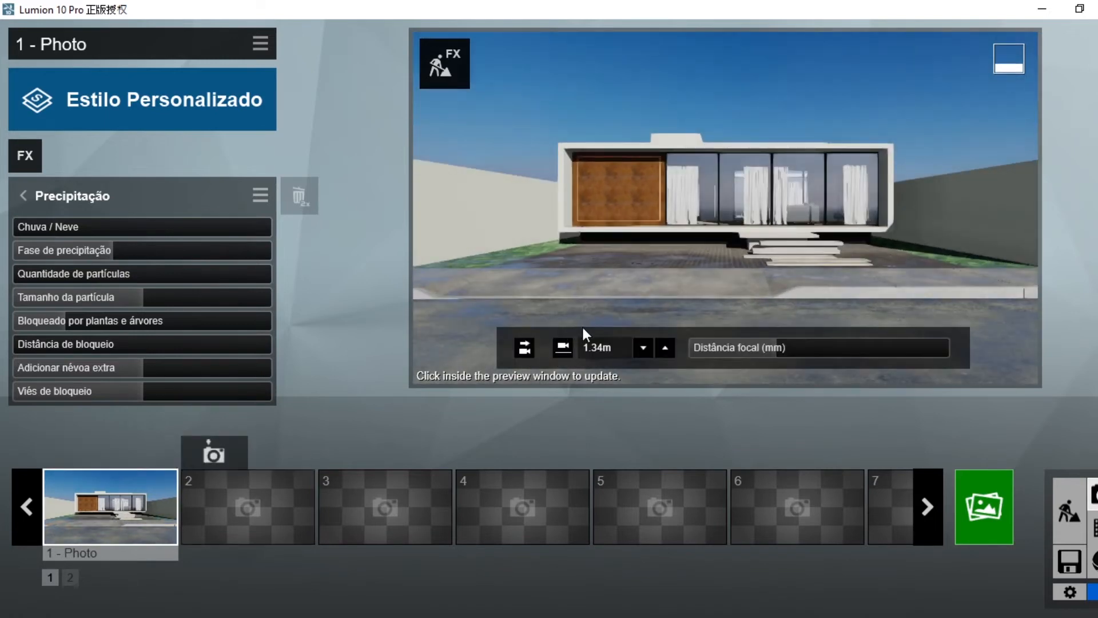
Lower Fase de precipitação to 0.3, inspect the paving near and far, restore the Photo 1 view, and close the Precipitação settings.
{"action": "mouse_move", "coordinate": [98, 254]}
{"action": "left_mouse_down"}
{"action": "mouse_move", "coordinate": [116, 255]}
{"action": "mouse_move", "coordinate": [99, 256]}
{"action": "left_mouse_up"}
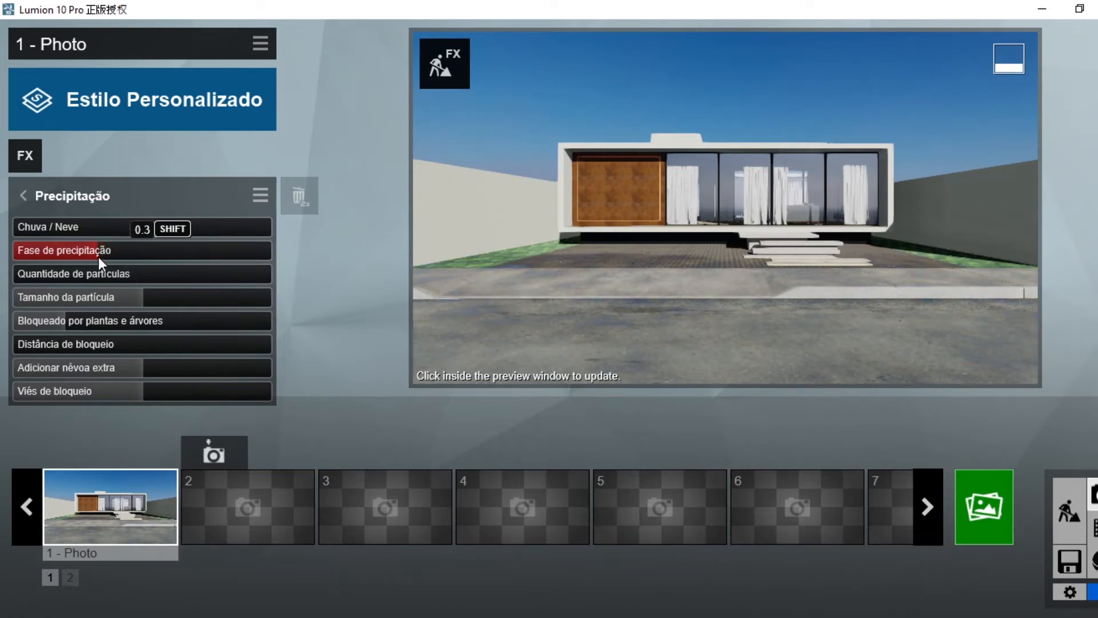
{"action": "right_click_drag", "start_coordinate": [675, 212], "coordinate": [681, 189]}
{"action": "key", "text": "w"}
{"action": "key", "text": "w"}
{"action": "key", "text": "s"}
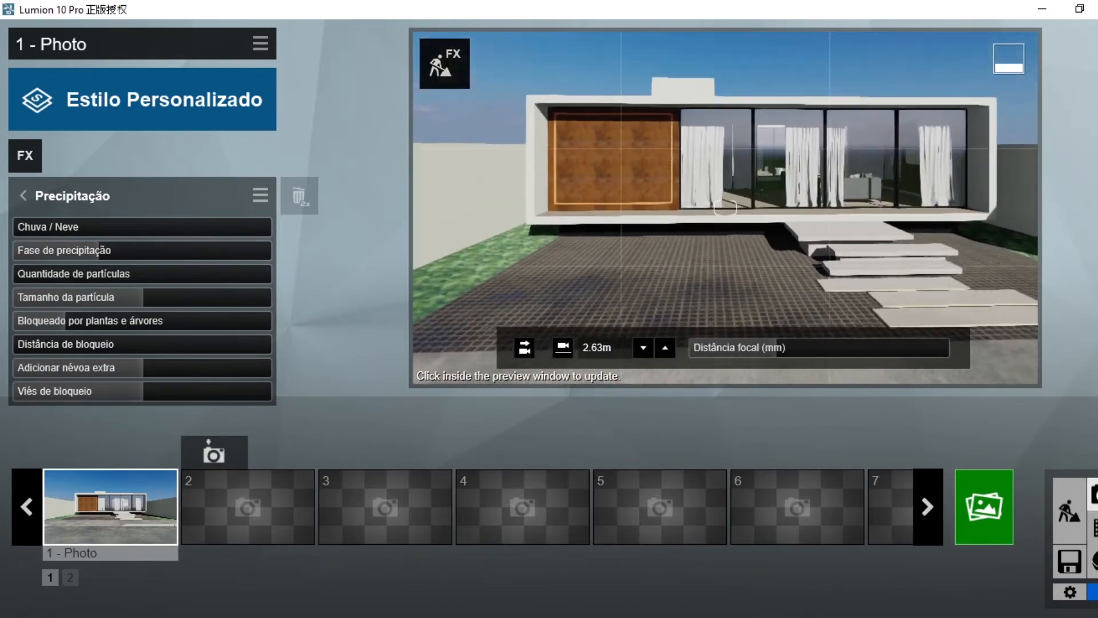
{"action": "key", "text": "s"}
{"action": "key", "text": "e"}
{"action": "right_click_drag", "start_coordinate": [664, 395], "coordinate": [661, 350]}
{"action": "key", "text": "q"}
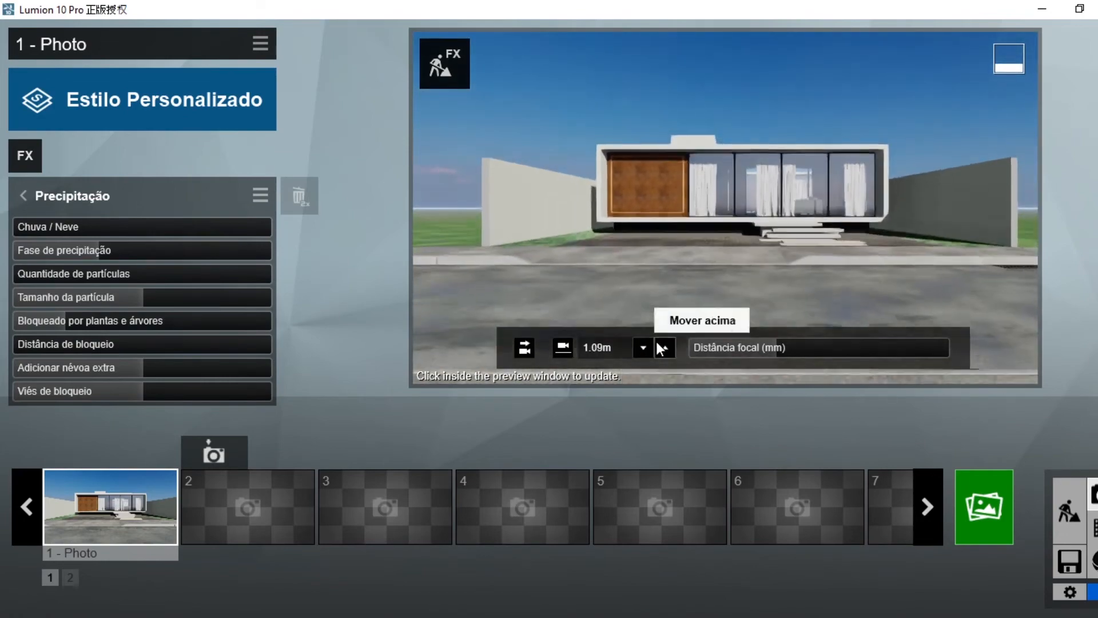
{"action": "left_click", "coordinate": [125, 506]}
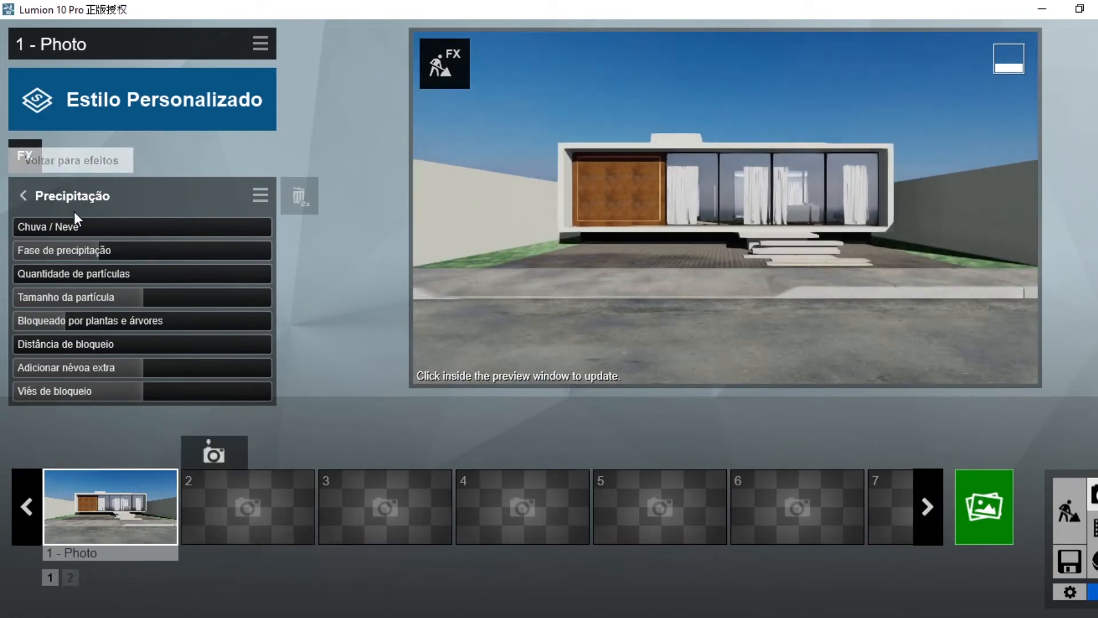
{"action": "left_click", "coordinate": [23, 197]}
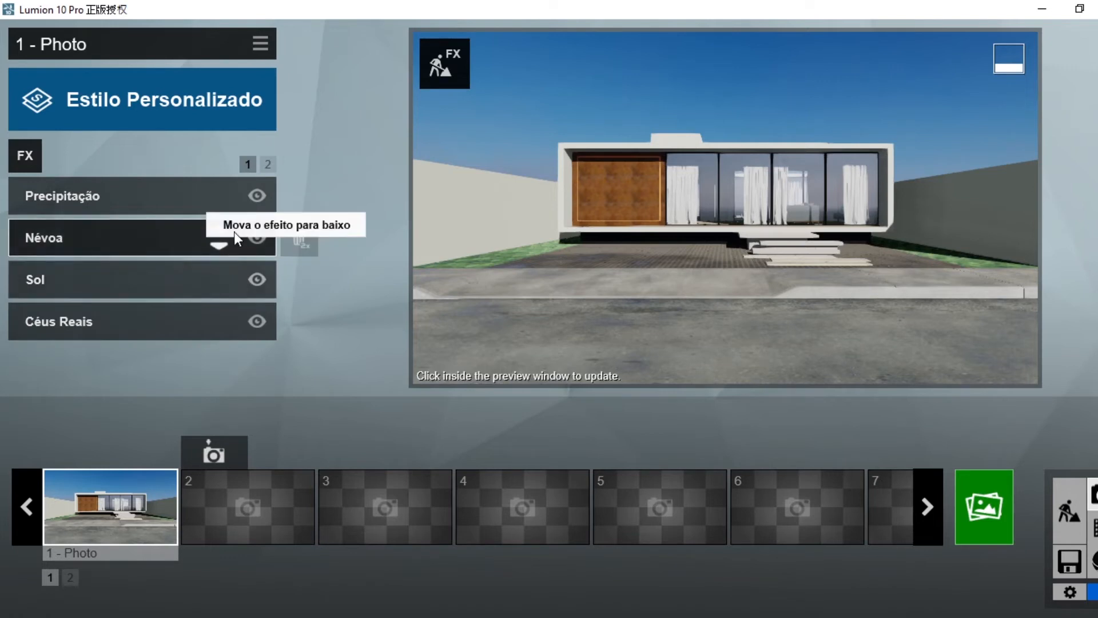
Add the Aberrações cromáticas effect from the Câmera category with a very low Dispersão of about 0.1, and close its settings.
{"action": "left_click", "coordinate": [32, 165]}
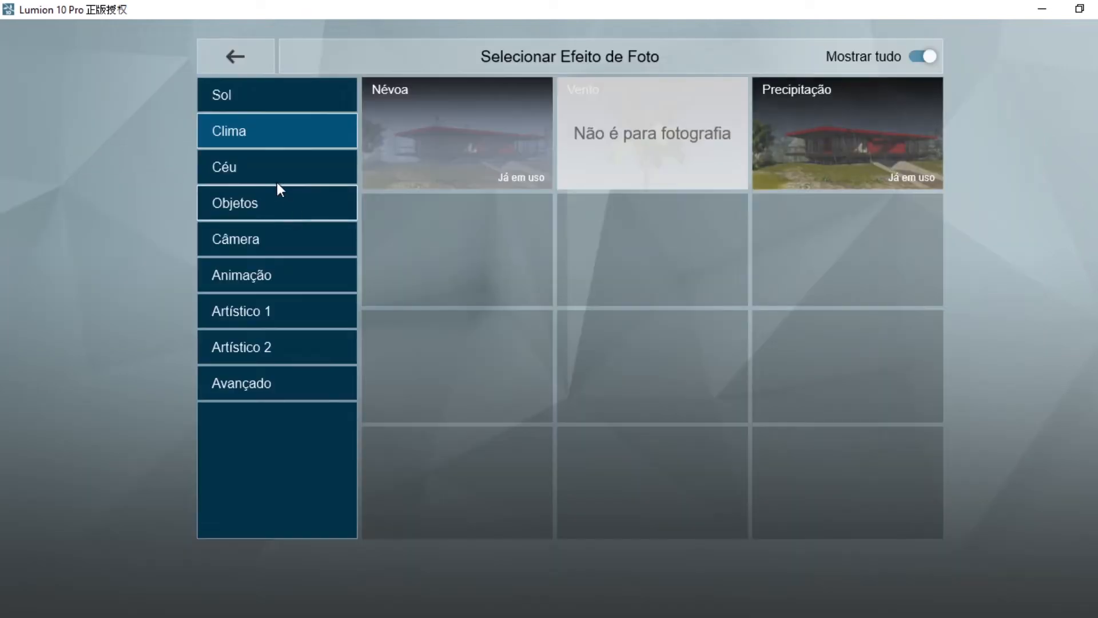
{"action": "left_click", "coordinate": [262, 239]}
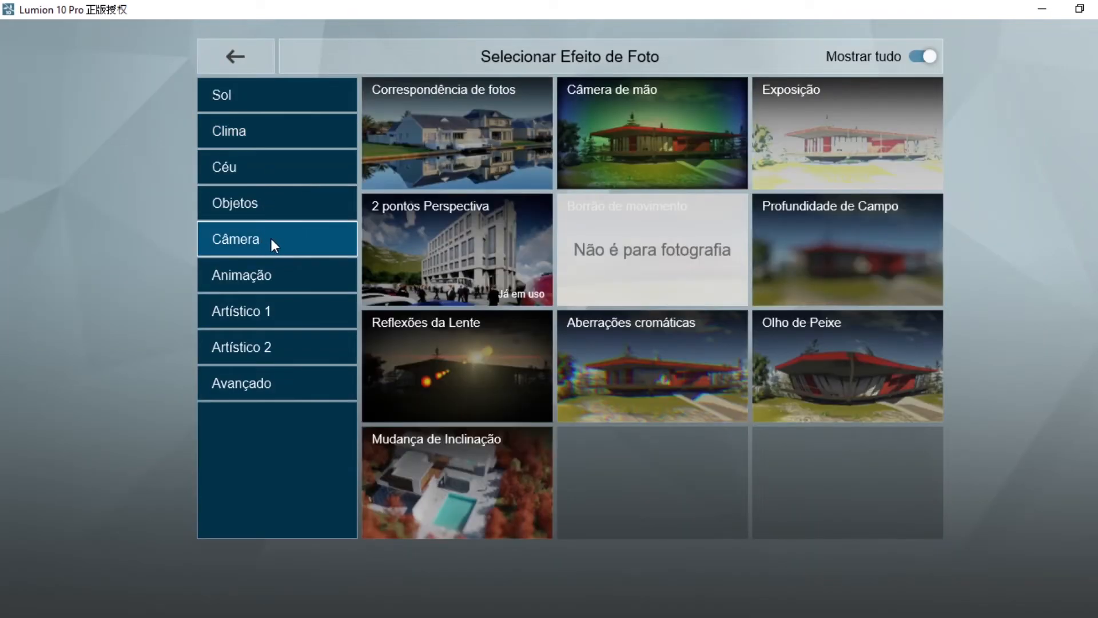
{"action": "left_click", "coordinate": [658, 363]}
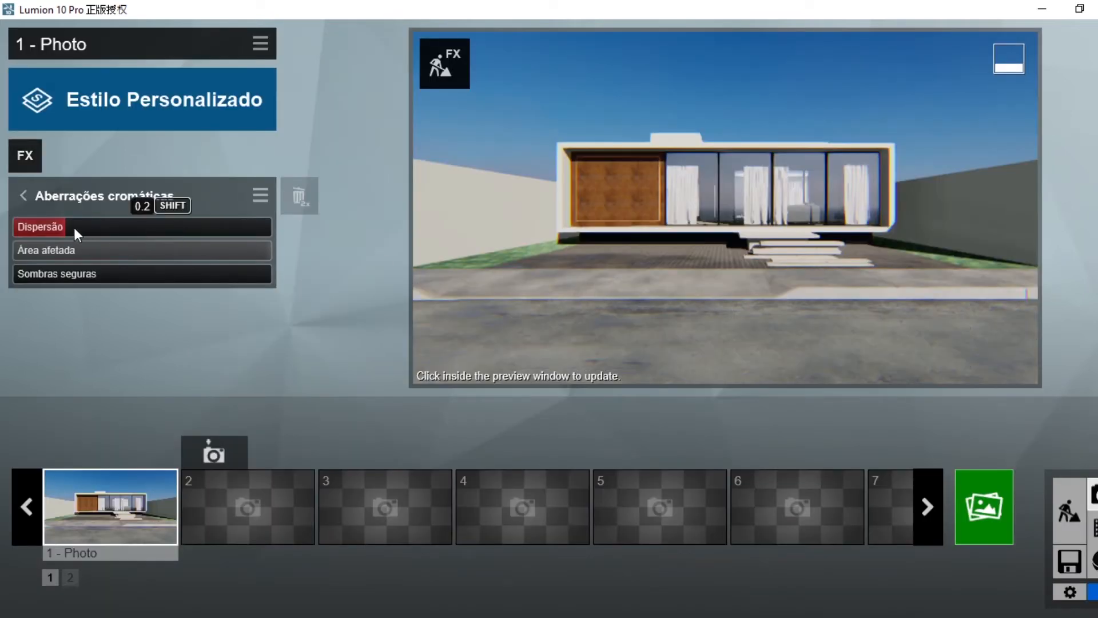
{"action": "left_click_drag", "start_coordinate": [74, 228], "coordinate": [34, 248]}
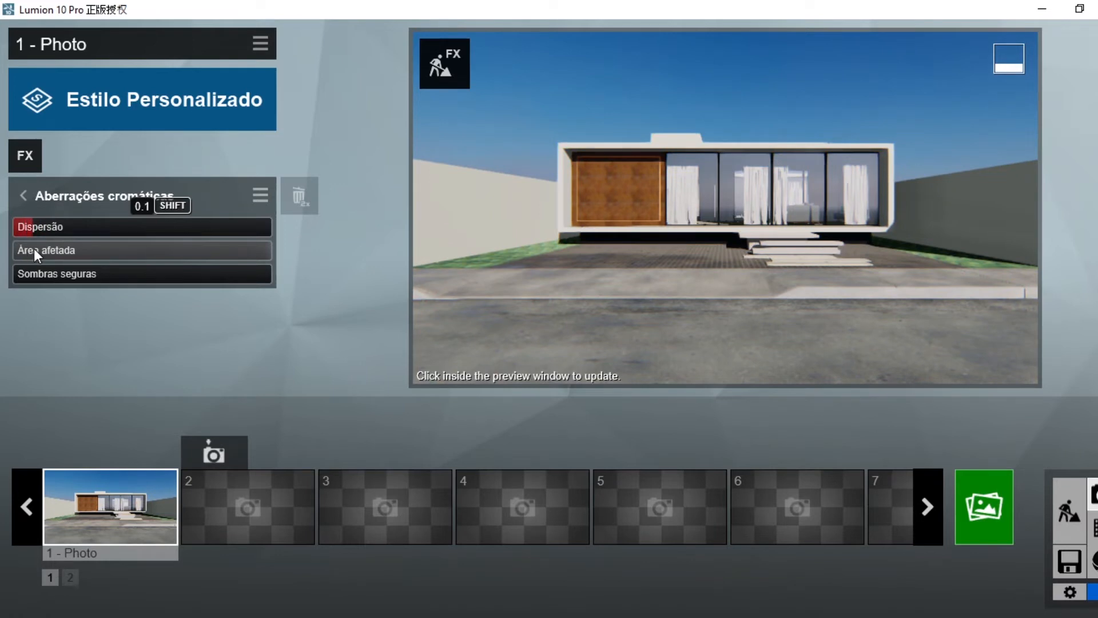
{"action": "left_click_drag", "start_coordinate": [33, 248], "coordinate": [27, 246]}
{"action": "left_click", "coordinate": [24, 195]}
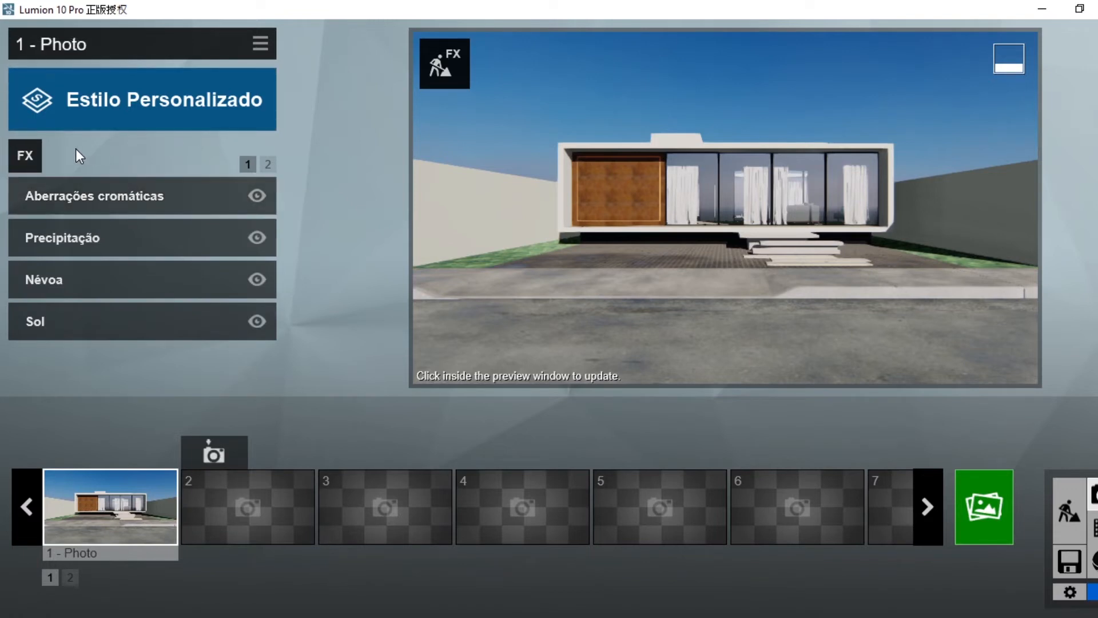
Add the Exposição effect from the Câmera category, set its exposure to about 0.6, and close its settings.
{"action": "left_click", "coordinate": [29, 160]}
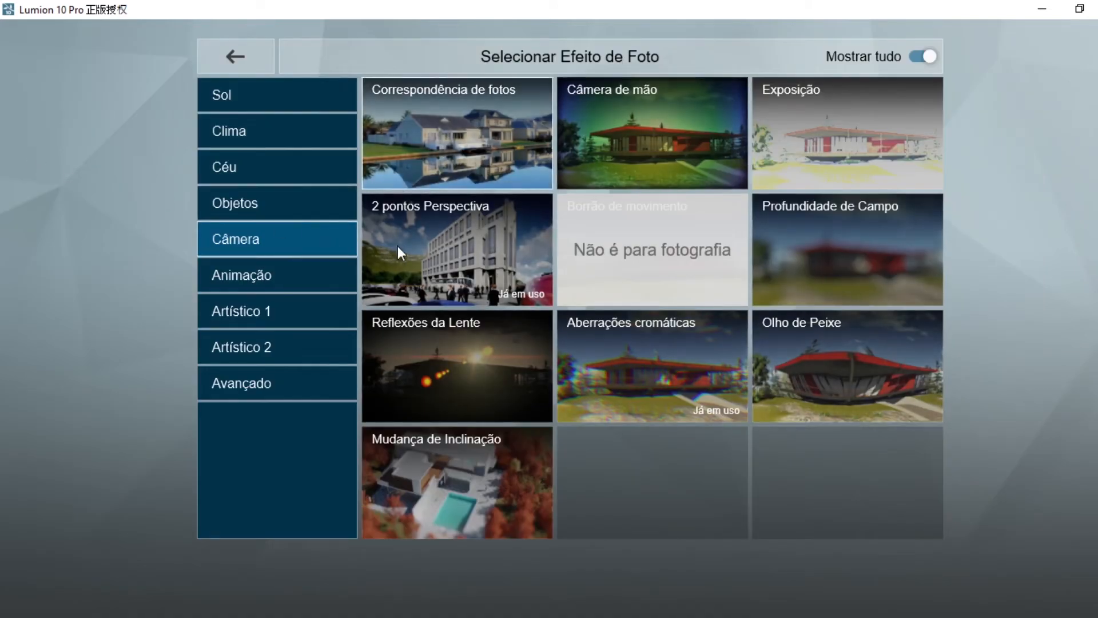
{"action": "left_click", "coordinate": [833, 133]}
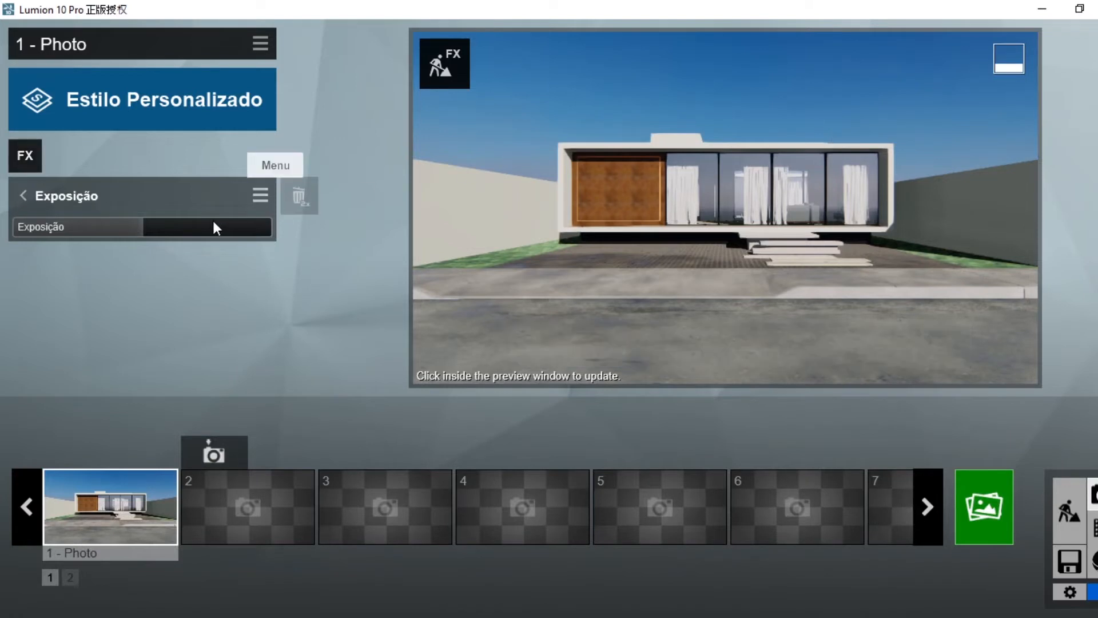
{"action": "left_click_drag", "start_coordinate": [146, 230], "coordinate": [80, 232]}
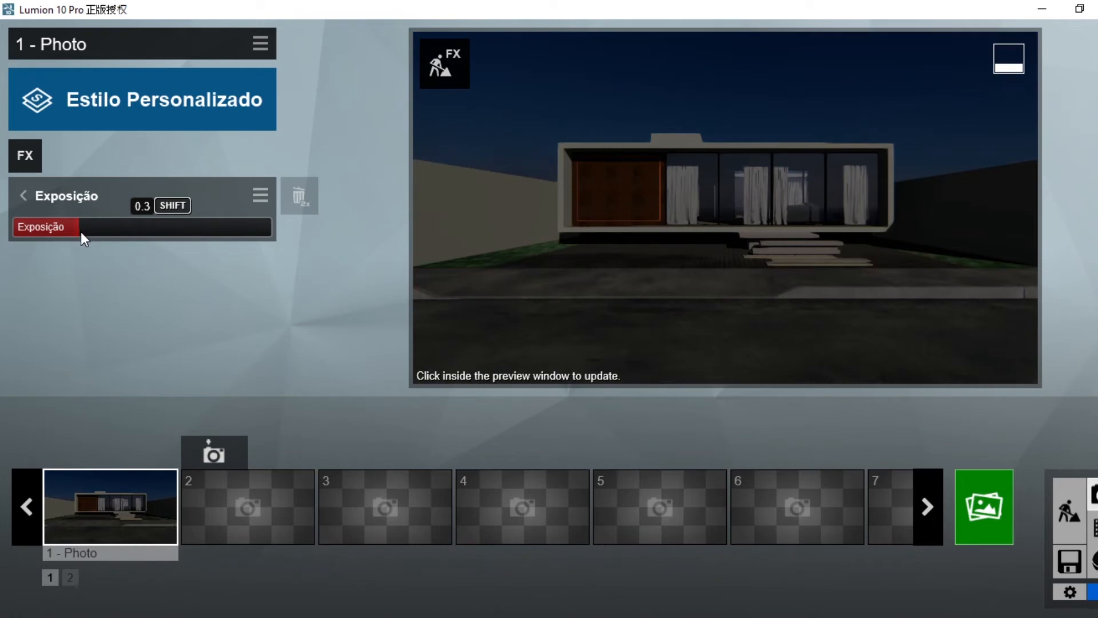
{"action": "left_click_drag", "start_coordinate": [81, 232], "coordinate": [161, 236]}
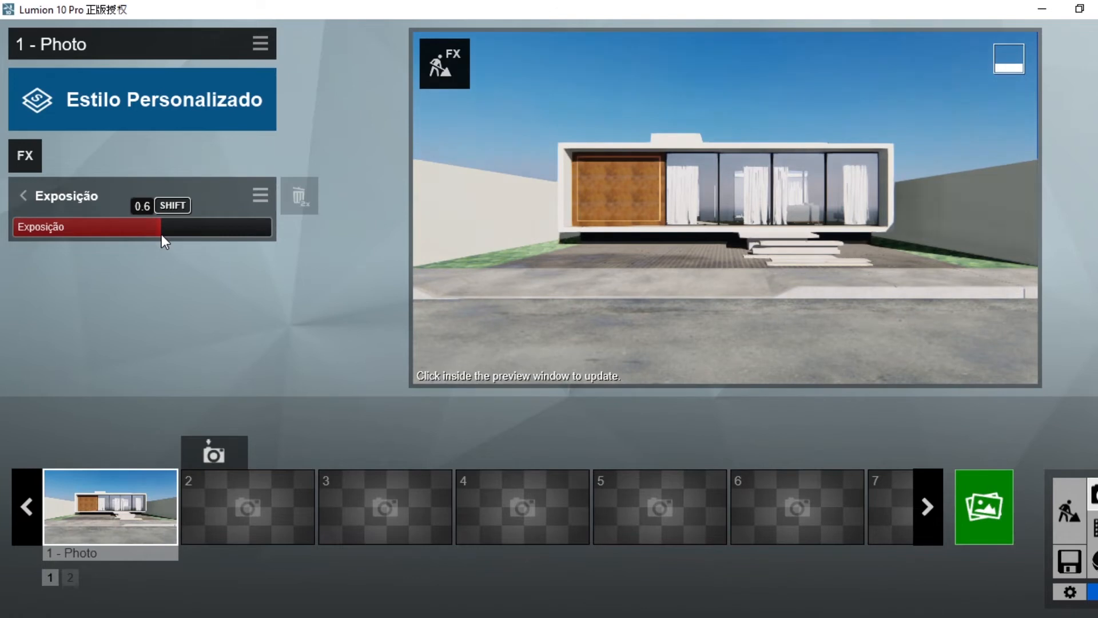
{"action": "left_click_drag", "start_coordinate": [161, 235], "coordinate": [164, 235]}
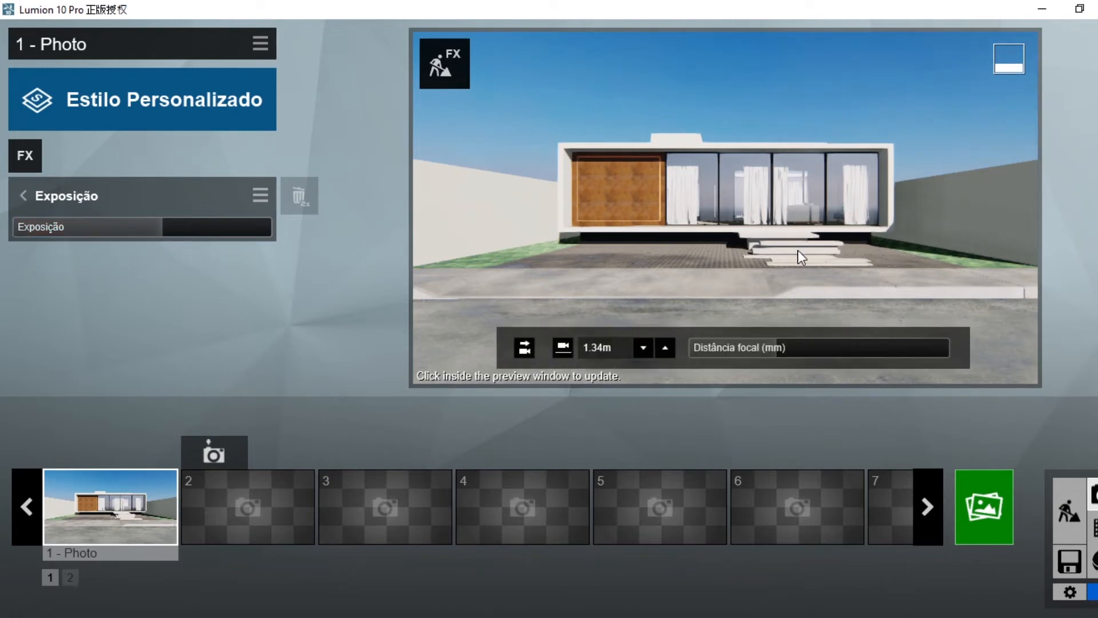
{"action": "left_click", "coordinate": [25, 195]}
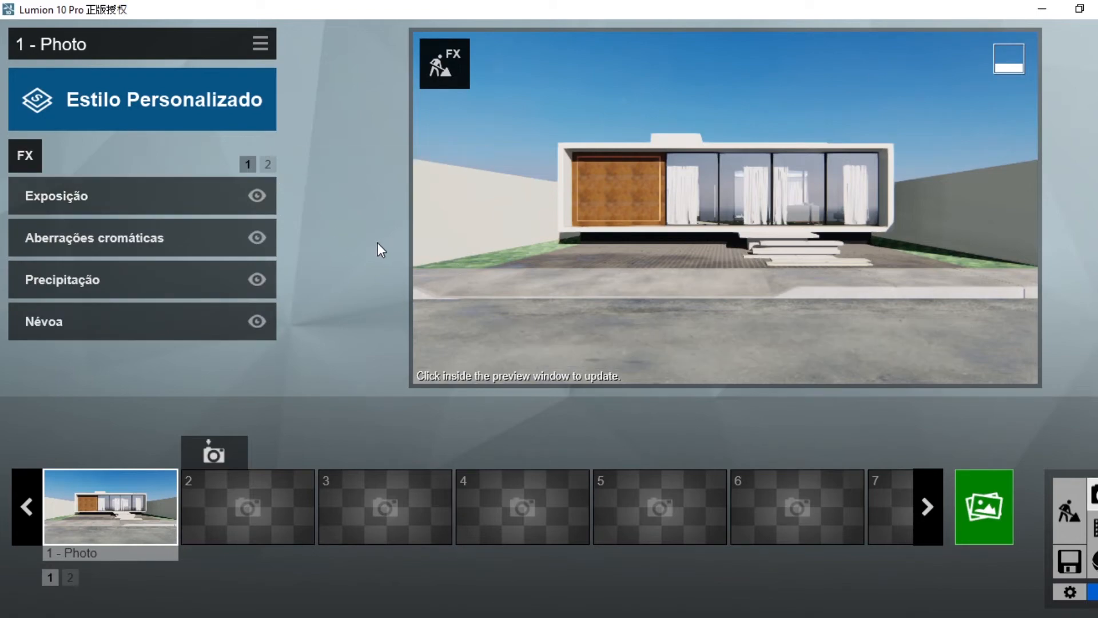
Add the Correção de Cor effect from the Artístico 1 category and return to the effects list.
{"action": "left_click", "coordinate": [24, 155]}
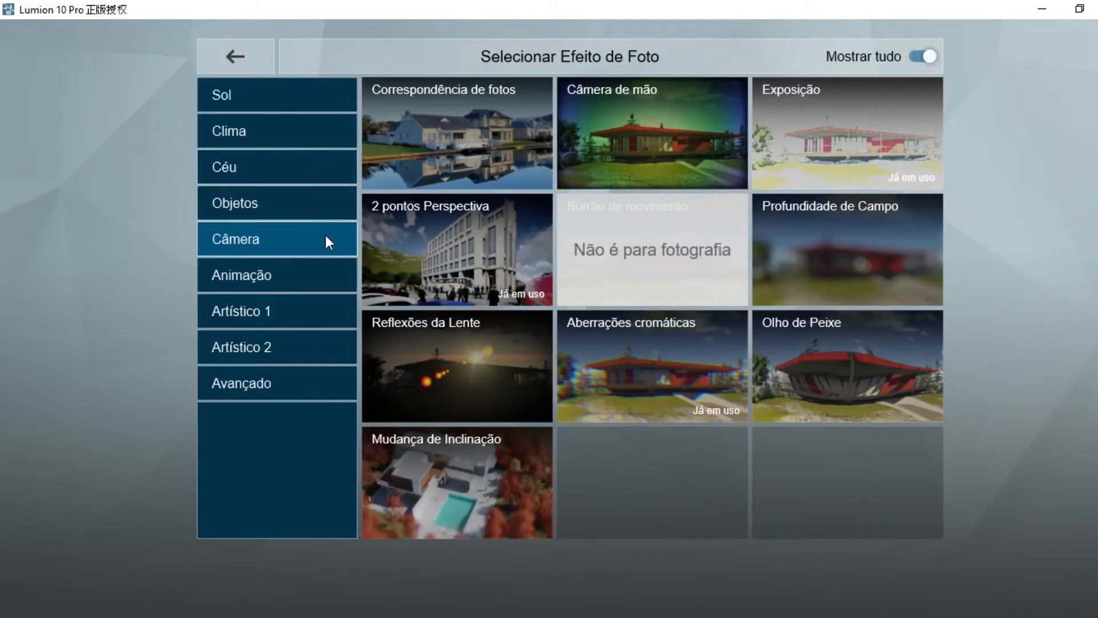
{"action": "left_click", "coordinate": [294, 310]}
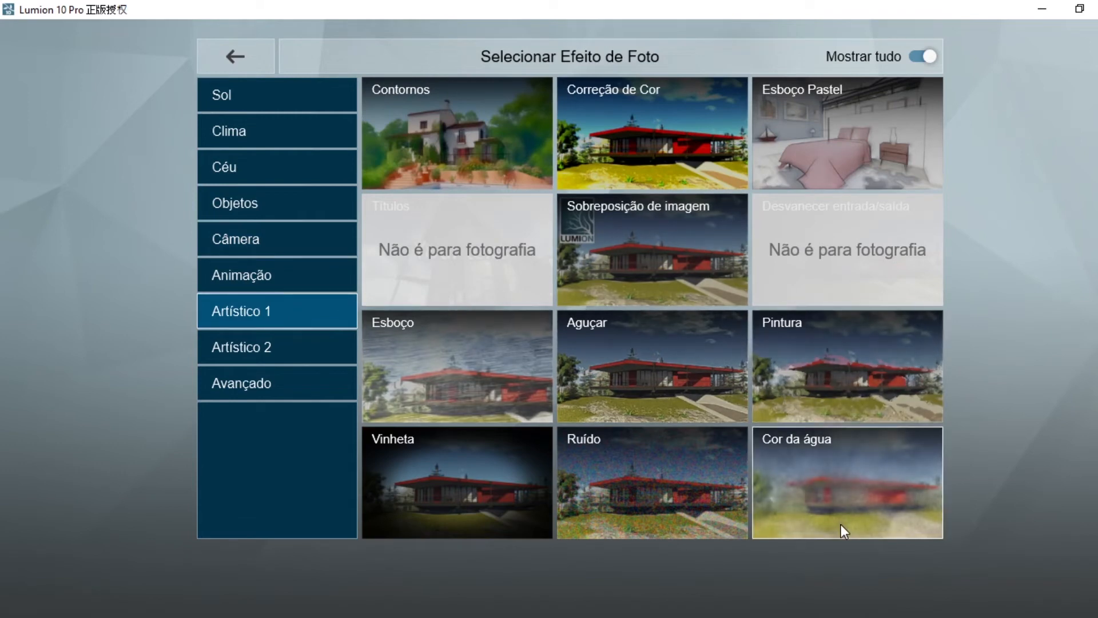
{"action": "left_click", "coordinate": [631, 131]}
{"action": "left_click", "coordinate": [21, 190]}
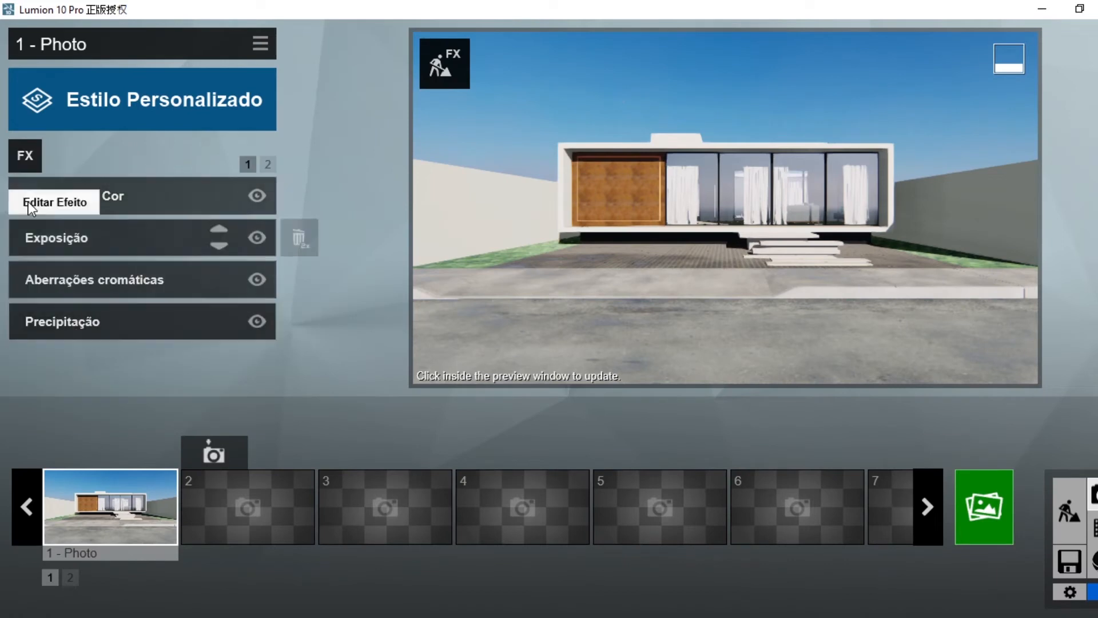
Review the full effects list, raise Temperatura and Contraste slightly above their midpoints in Correção de Cor, and close its settings.
{"action": "left_click", "coordinate": [268, 165]}
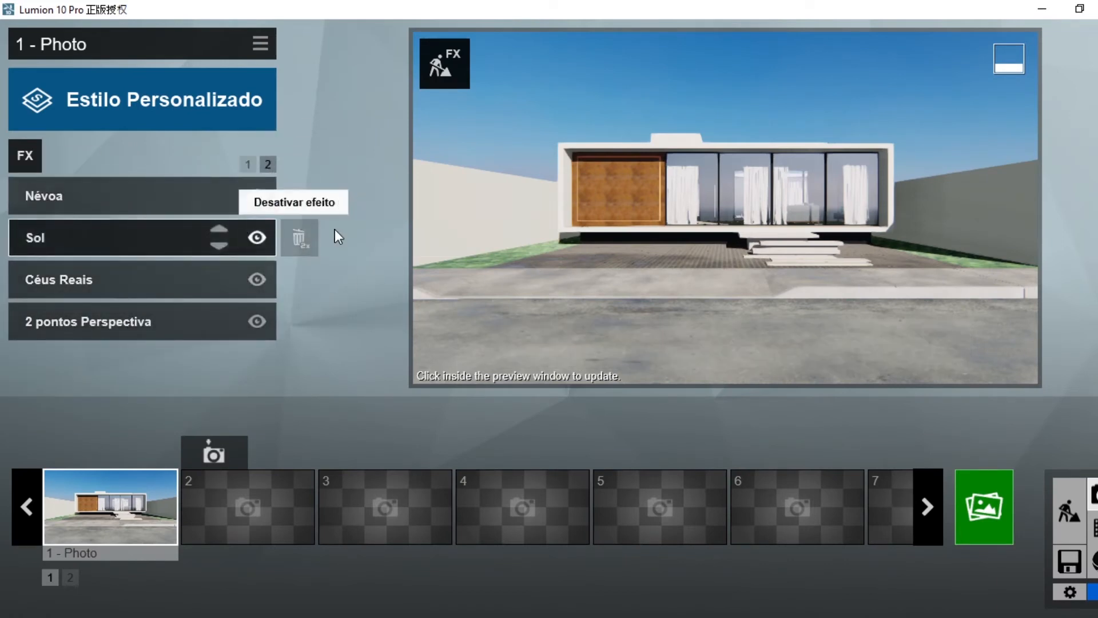
{"action": "left_click", "coordinate": [249, 165]}
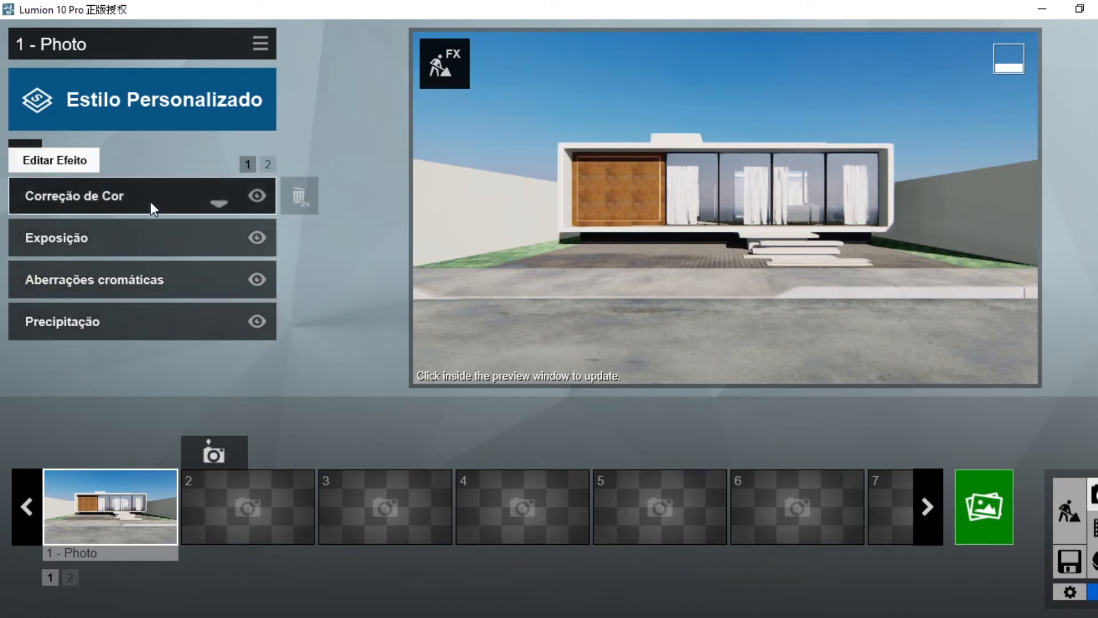
{"action": "left_click", "coordinate": [119, 201]}
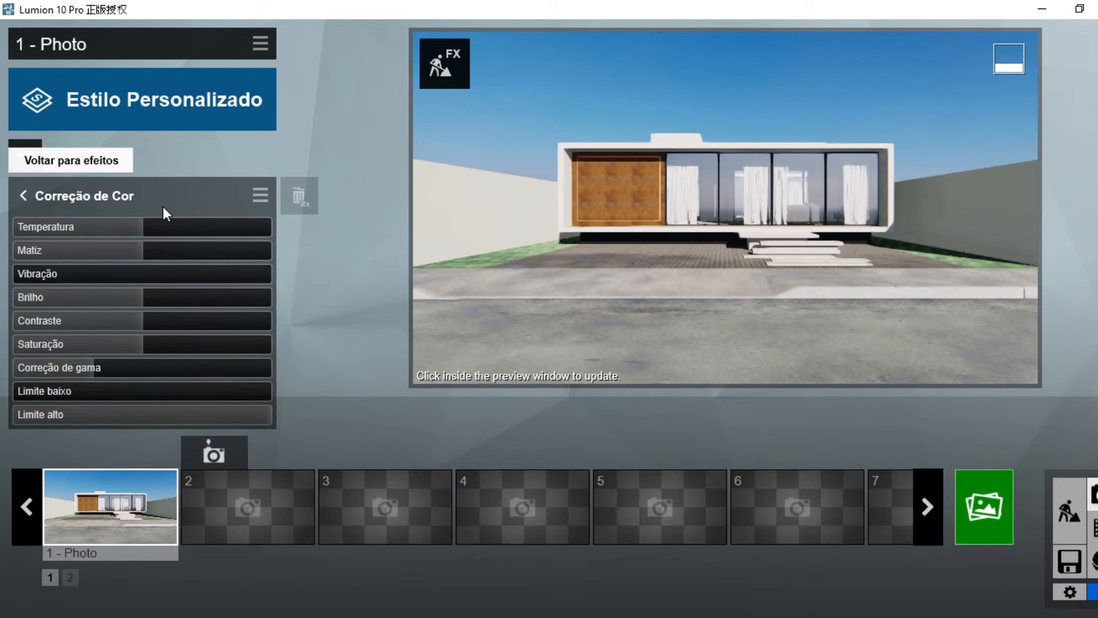
{"action": "mouse_move", "coordinate": [144, 226]}
{"action": "left_mouse_down"}
{"action": "mouse_move", "coordinate": [230, 229]}
{"action": "mouse_move", "coordinate": [55, 225]}
{"action": "mouse_move", "coordinate": [146, 229]}
{"action": "left_mouse_up"}
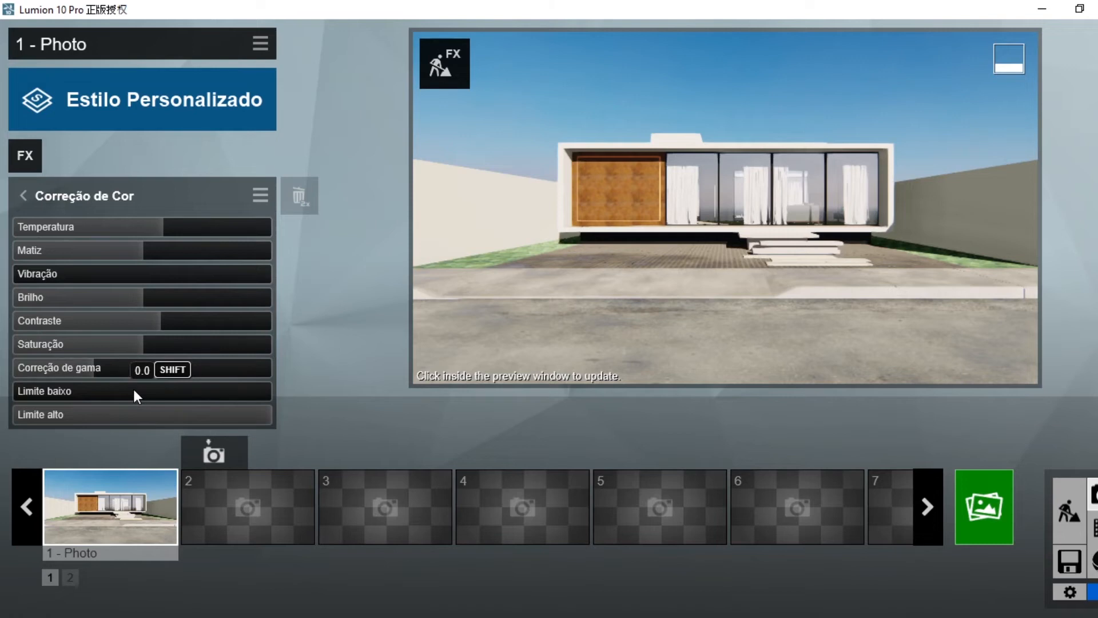
{"action": "left_click", "coordinate": [24, 196]}
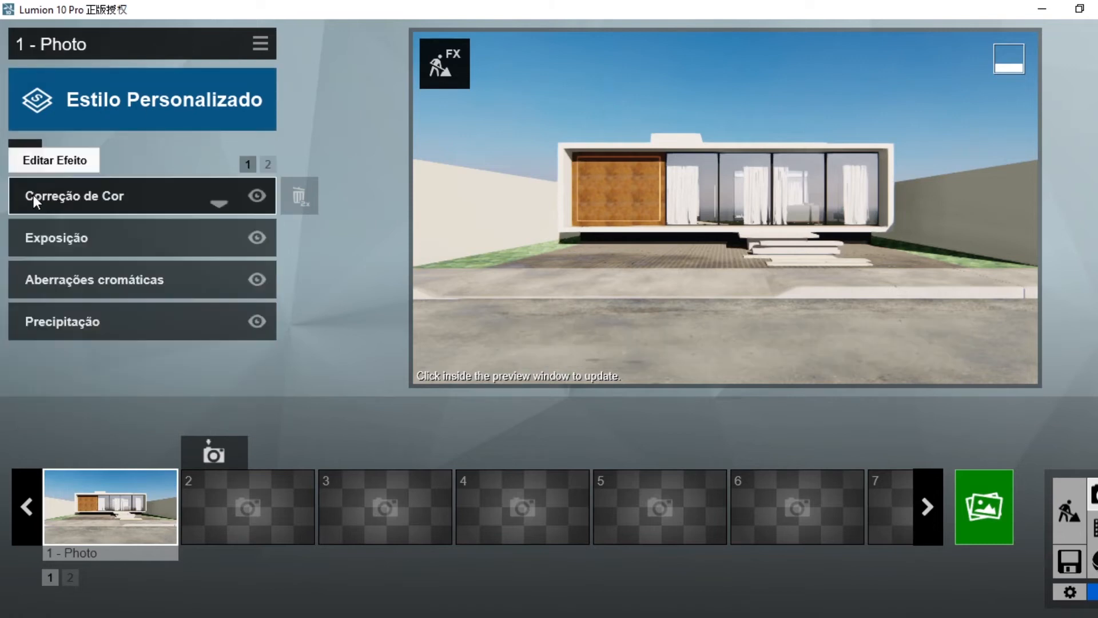
Add the Aguçar effect from the Artístico 1 category, lower its Intensidade below the midpoint, and close its settings.
{"action": "left_click", "coordinate": [34, 163]}
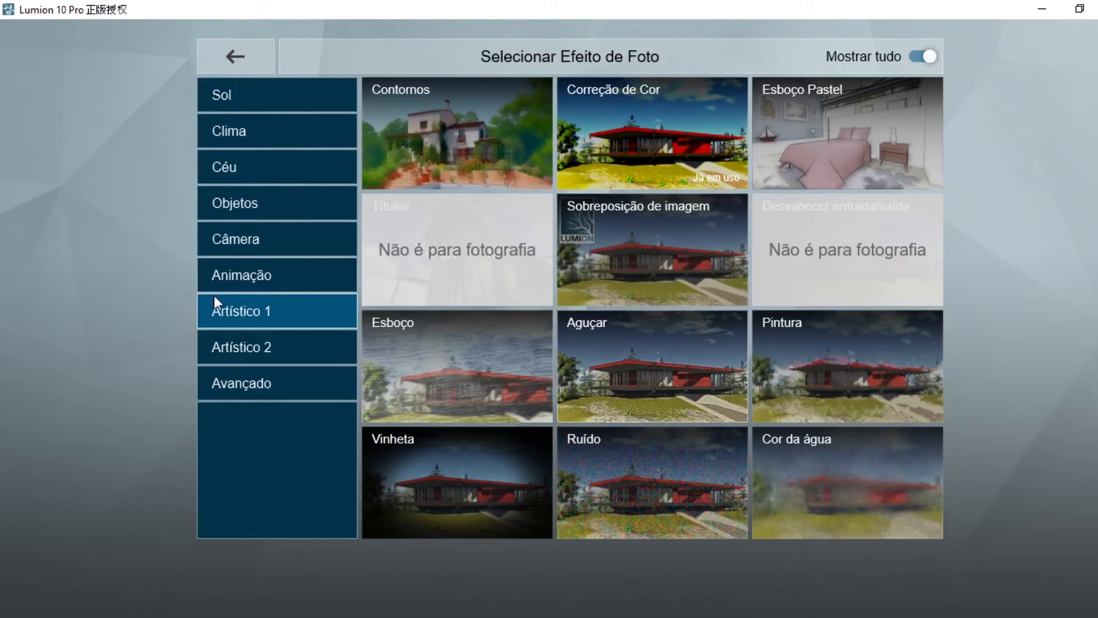
{"action": "left_click", "coordinate": [600, 358]}
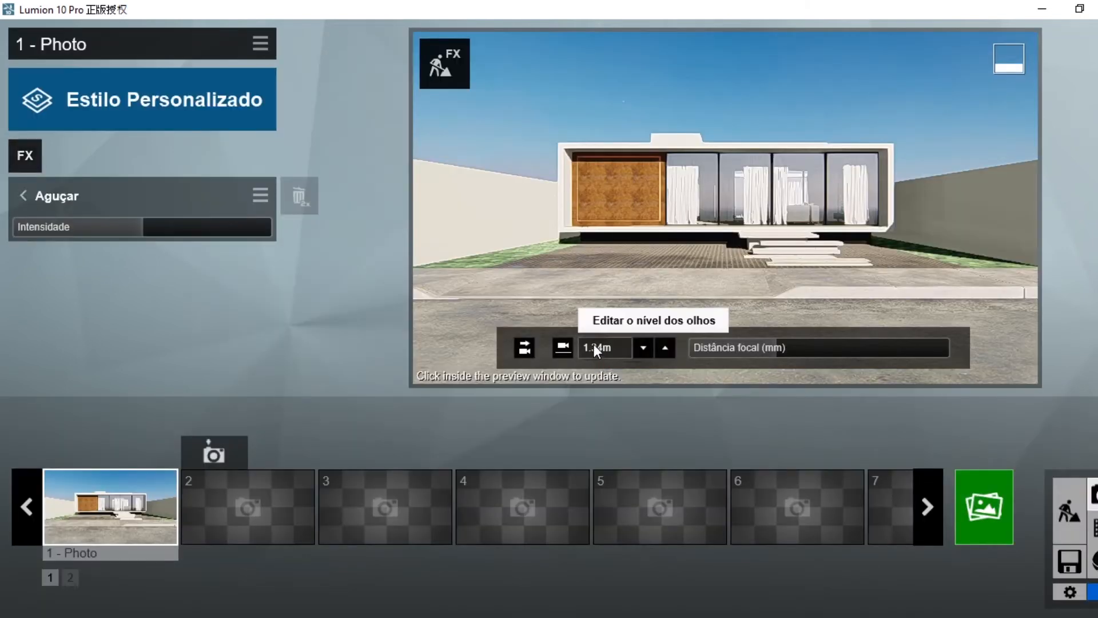
{"action": "left_click_drag", "start_coordinate": [152, 229], "coordinate": [1, 230]}
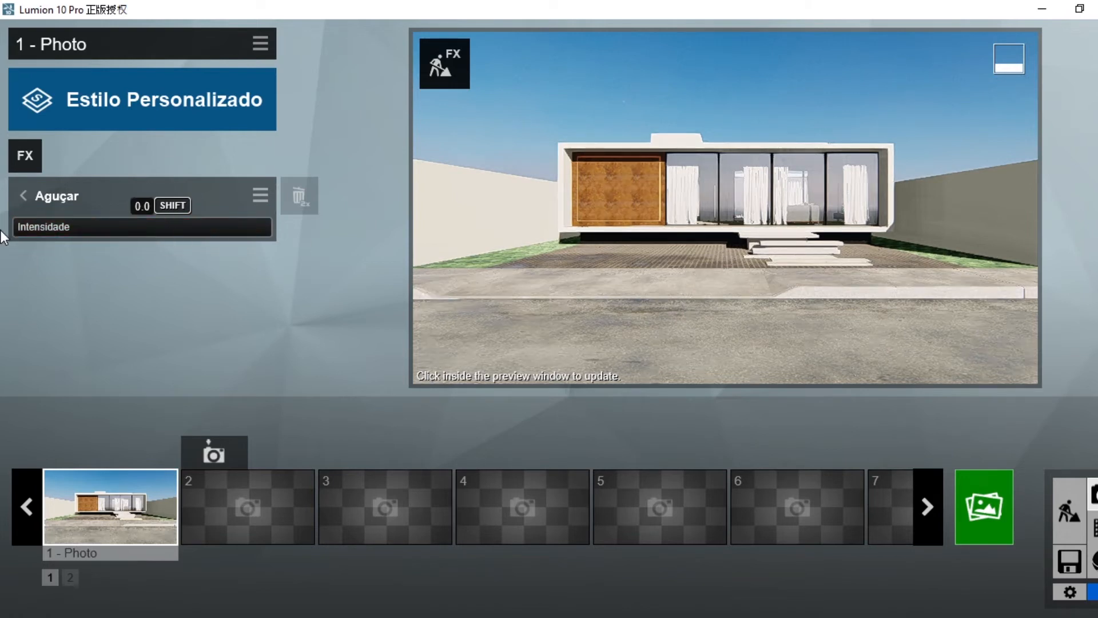
{"action": "left_click_drag", "start_coordinate": [5, 232], "coordinate": [295, 239]}
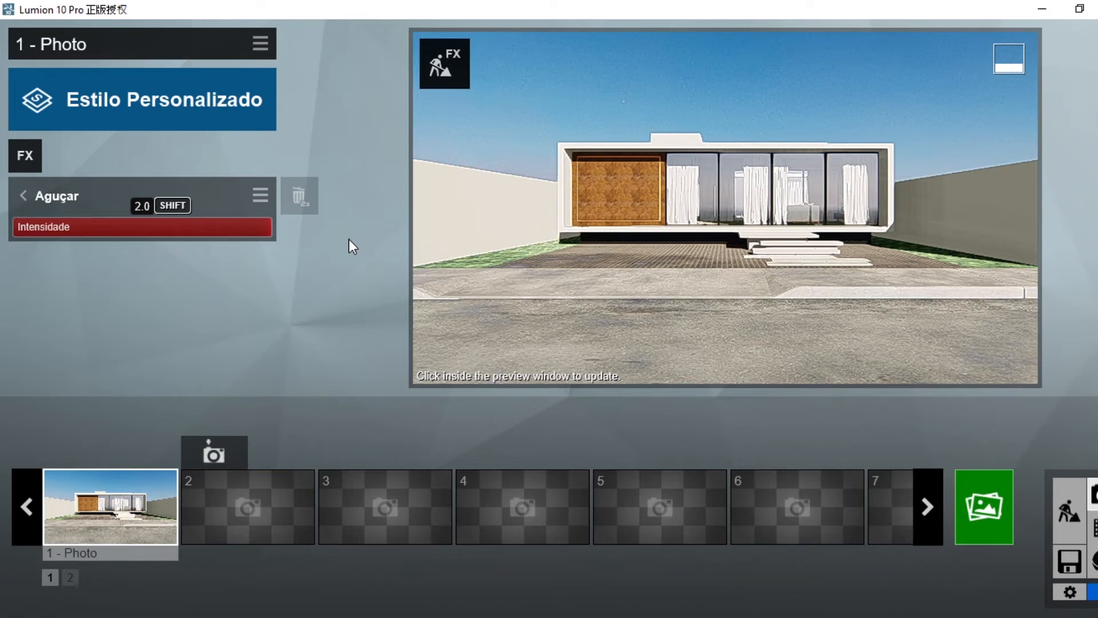
{"action": "left_click_drag", "start_coordinate": [269, 231], "coordinate": [184, 233]}
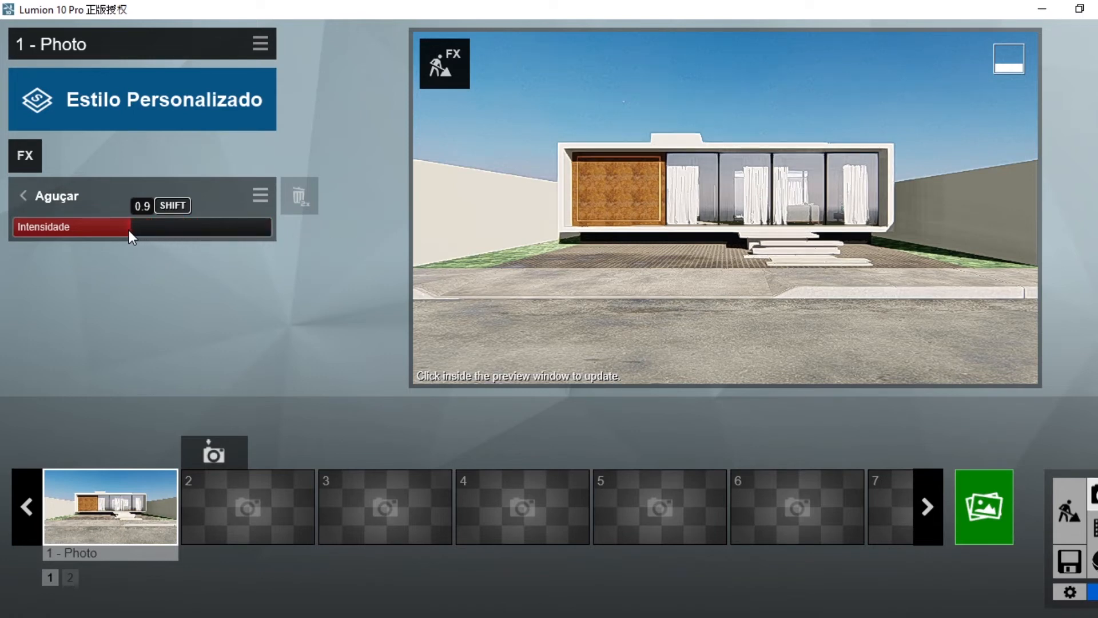
{"action": "mouse_move", "coordinate": [93, 230]}
{"action": "left_mouse_down"}
{"action": "mouse_move", "coordinate": [103, 231]}
{"action": "mouse_move", "coordinate": [94, 233]}
{"action": "left_mouse_up"}
{"action": "left_click", "coordinate": [22, 196]}
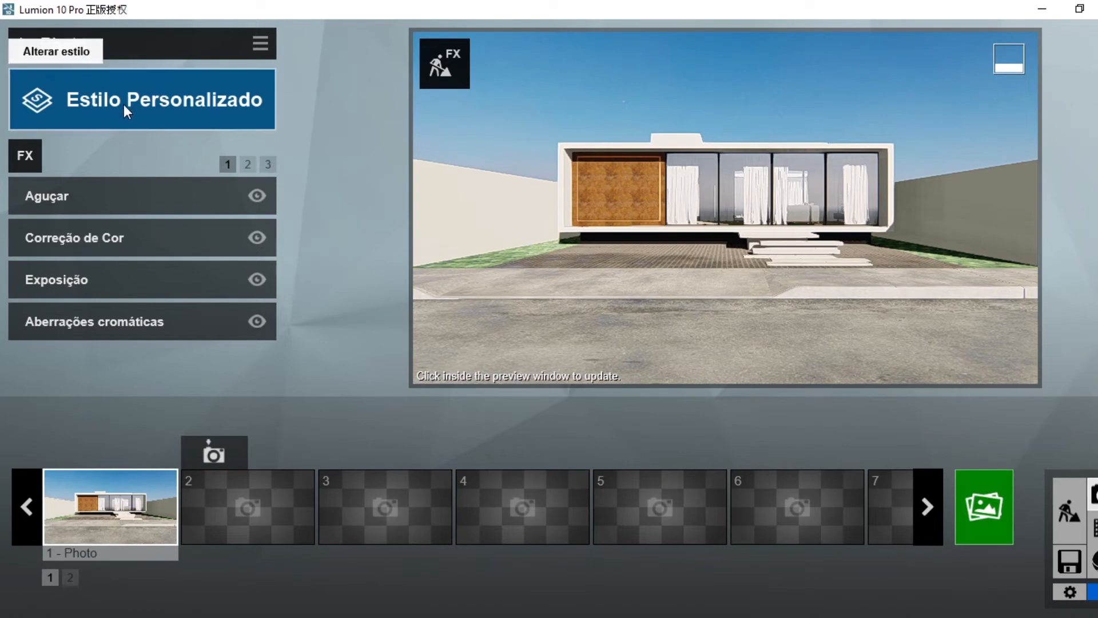
Add the Luz do céu effect from the Avançado category and update the preview with its default settings.
{"action": "left_click", "coordinate": [23, 158]}
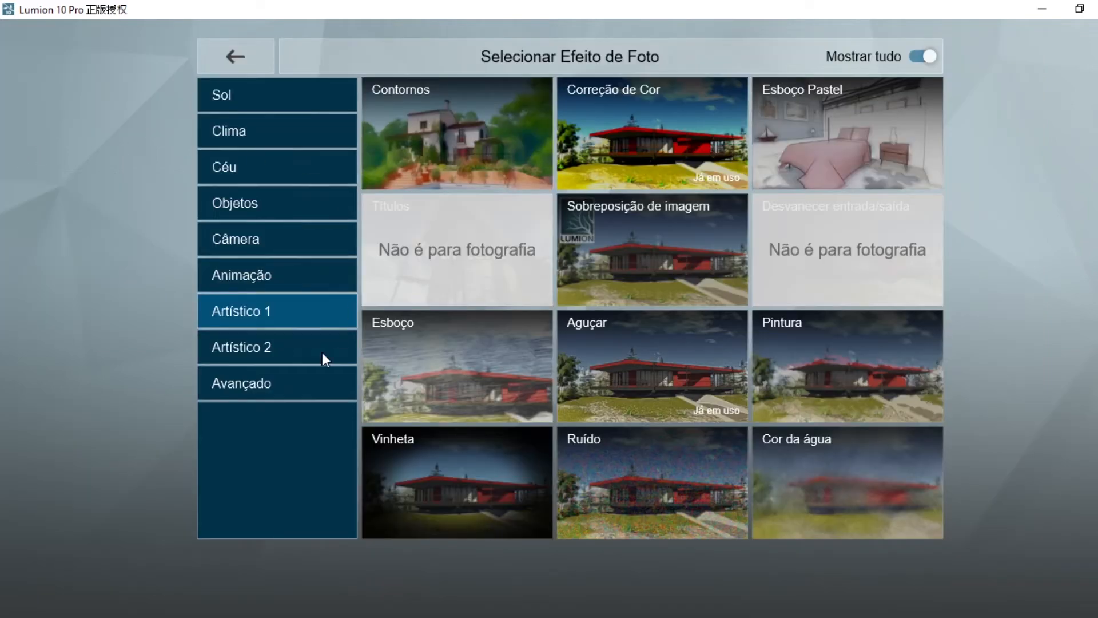
{"action": "left_click", "coordinate": [259, 383]}
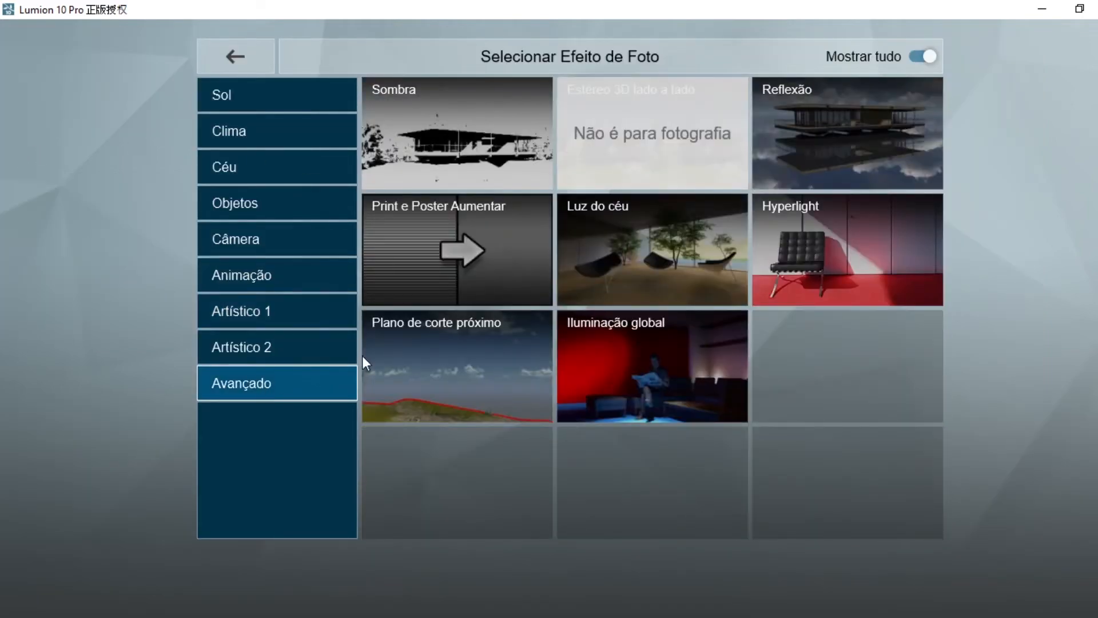
{"action": "left_click", "coordinate": [647, 252]}
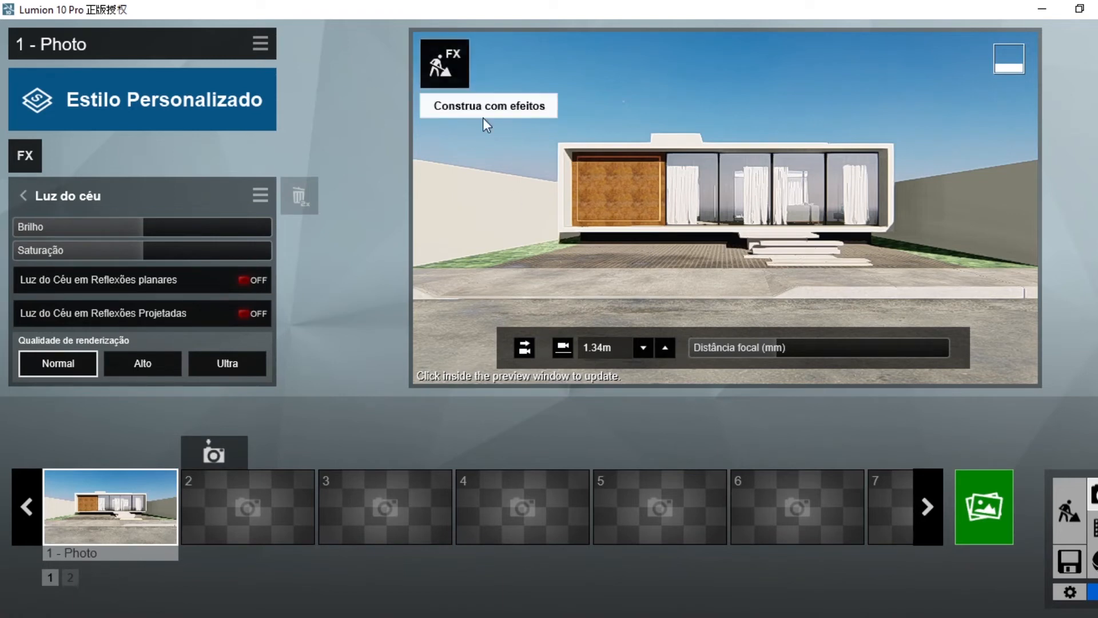
{"action": "left_click", "coordinate": [547, 235]}
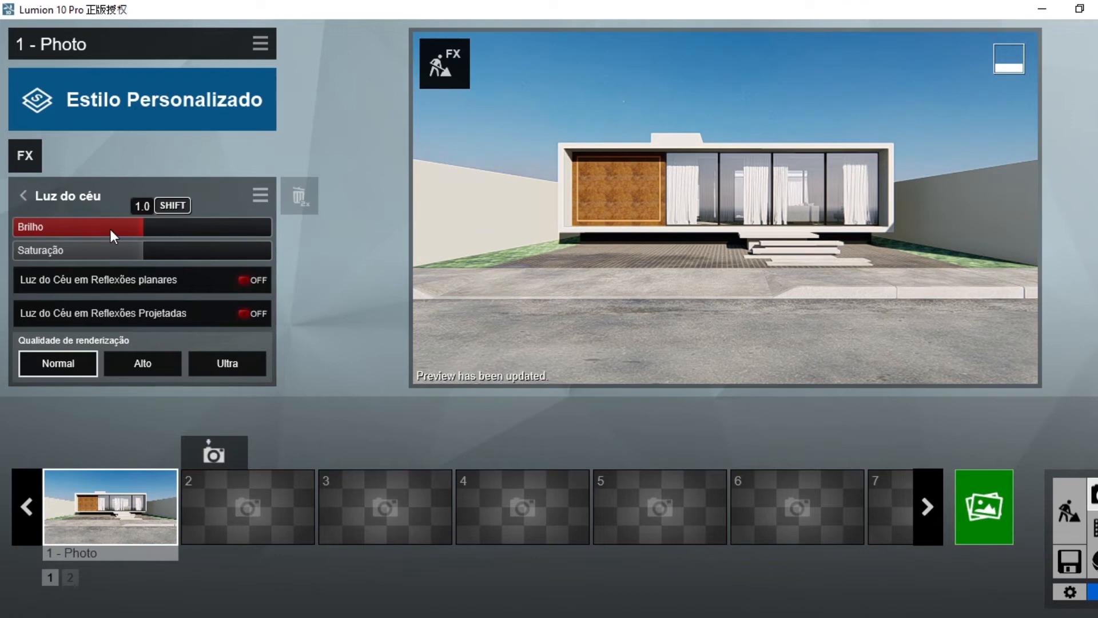
Compare Luz do céu previews with Brilho and Saturação both at 0.0 and both at maximum, and return both to 0.0.
{"action": "left_click_drag", "start_coordinate": [117, 231], "coordinate": [3, 231]}
{"action": "left_click_drag", "start_coordinate": [116, 253], "coordinate": [80, 252]}
{"action": "left_click", "coordinate": [808, 252]}
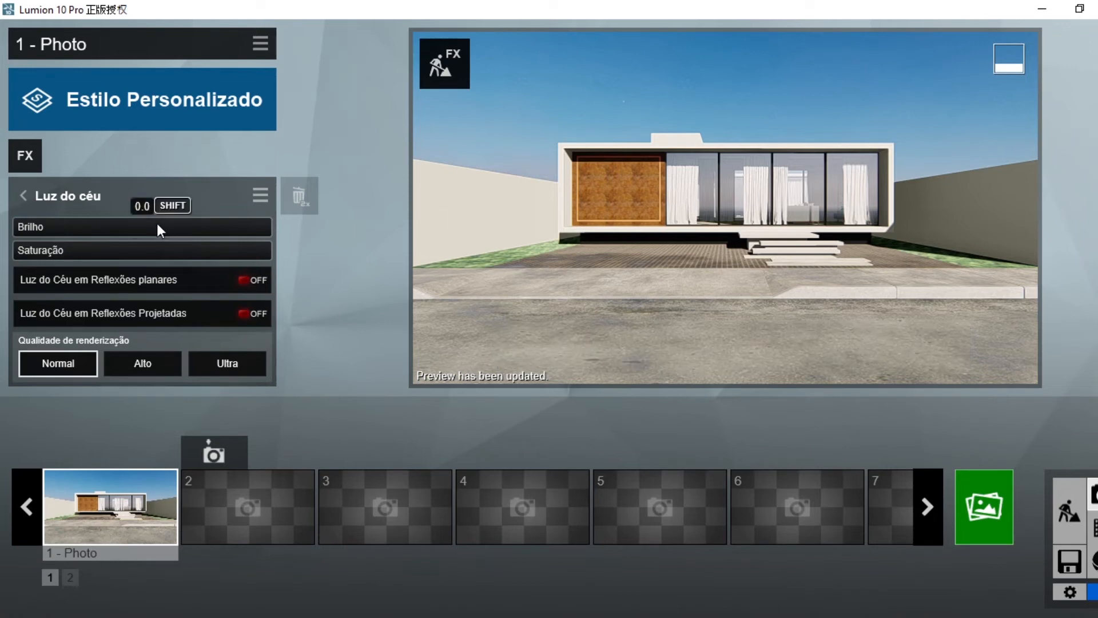
{"action": "left_click_drag", "start_coordinate": [157, 224], "coordinate": [333, 230]}
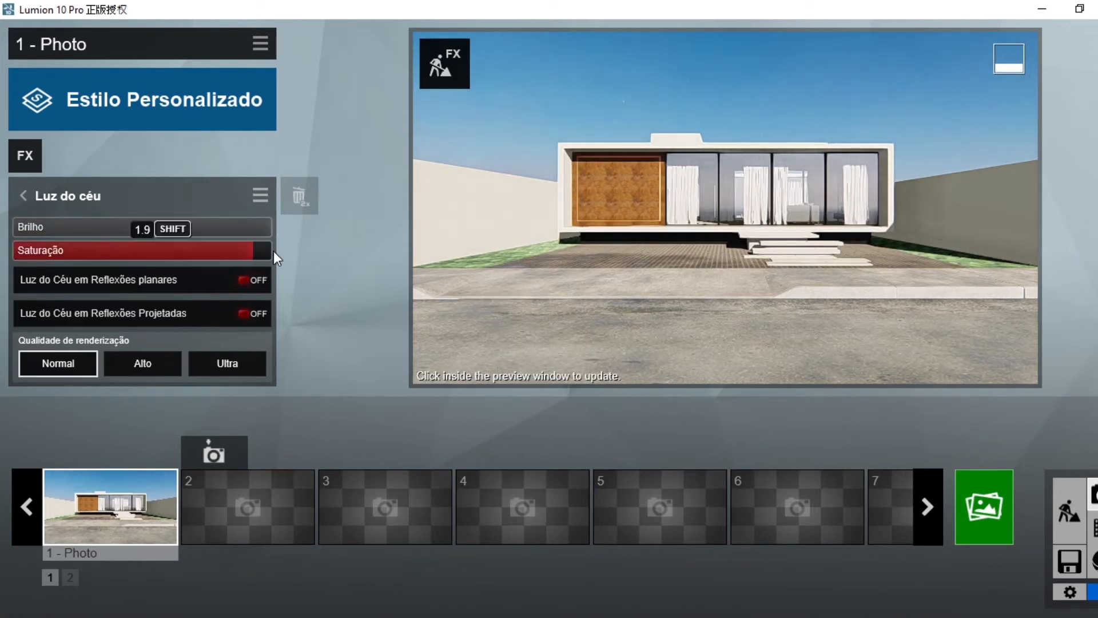
{"action": "left_click", "coordinate": [808, 222]}
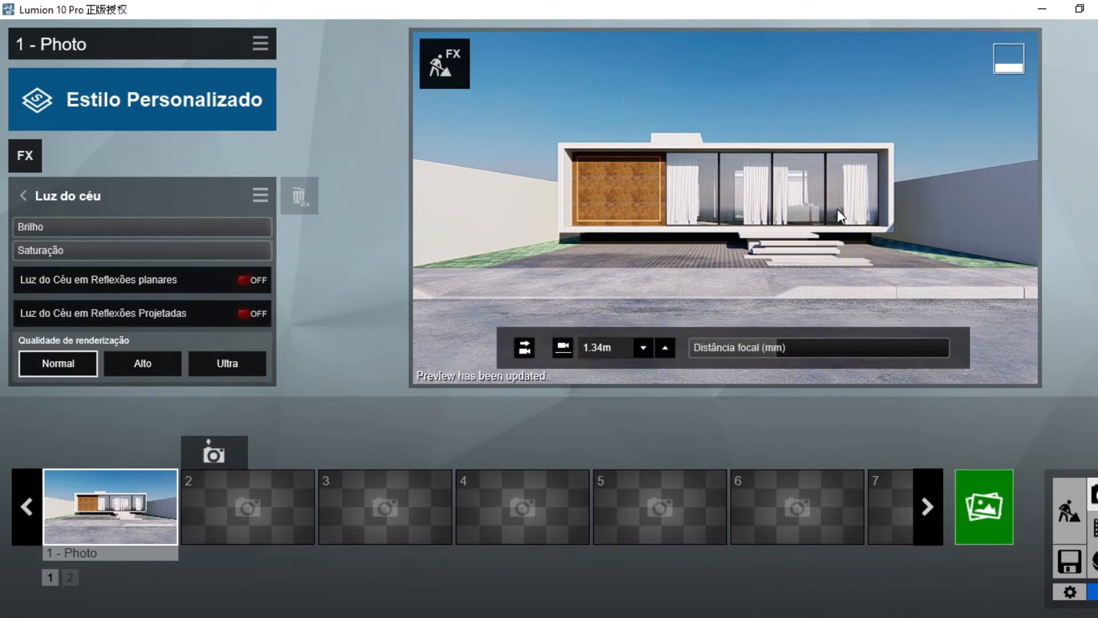
{"action": "left_click_drag", "start_coordinate": [237, 230], "coordinate": [9, 230]}
{"action": "left_click_drag", "start_coordinate": [98, 252], "coordinate": [4, 255]}
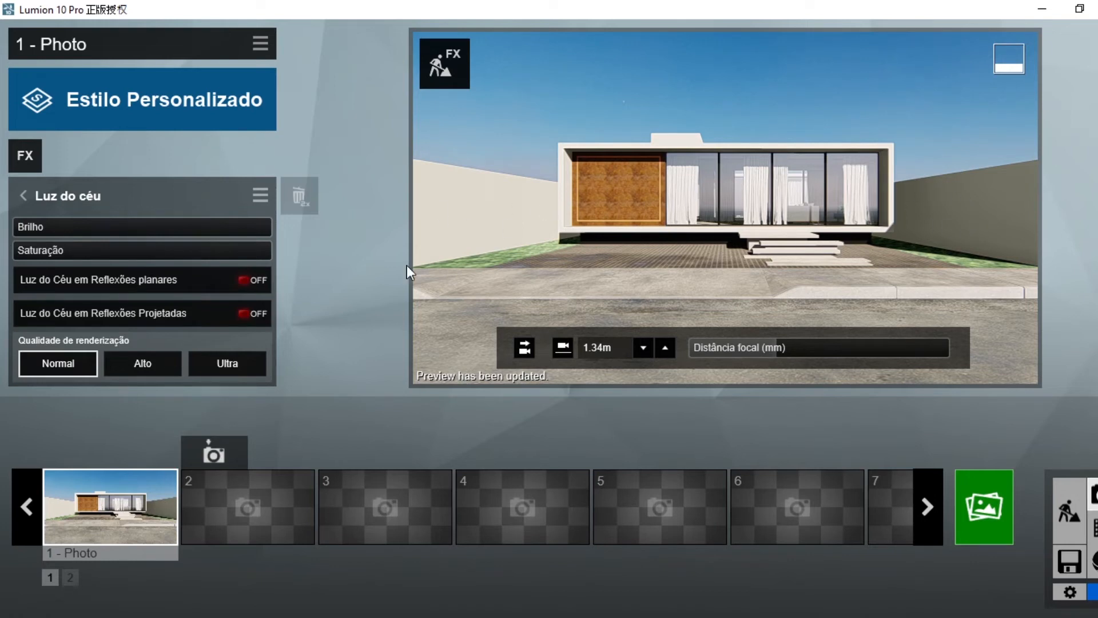
Set Brilho to 2.0 and Saturação to about 1.0 in Luz do céu, comparing previews, and close its settings.
{"action": "left_click_drag", "start_coordinate": [239, 230], "coordinate": [383, 234]}
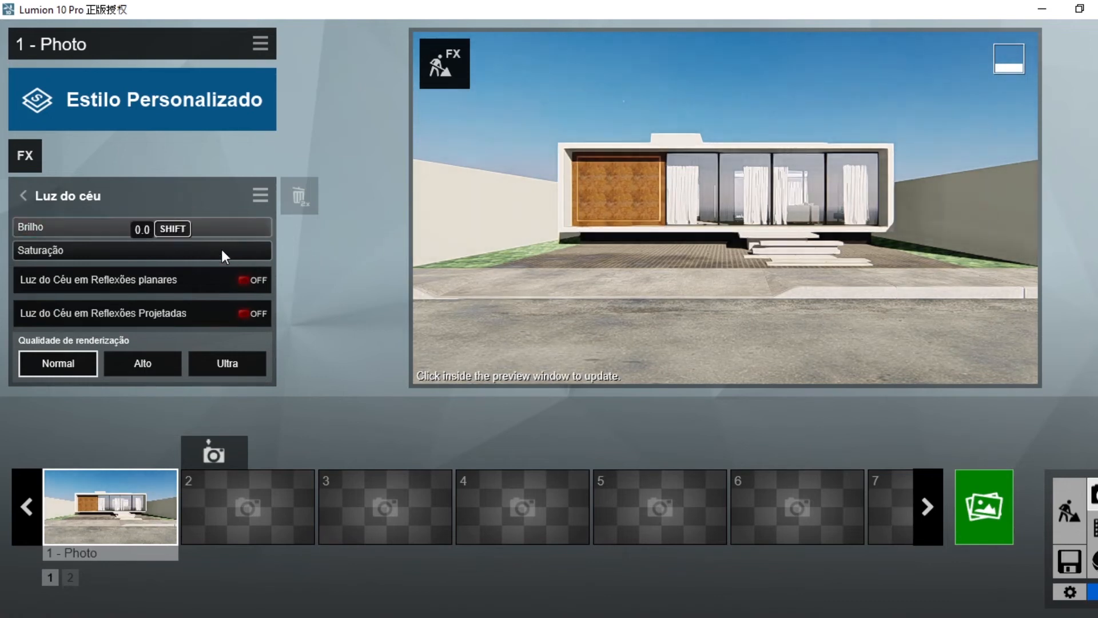
{"action": "left_click_drag", "start_coordinate": [221, 249], "coordinate": [699, 217]}
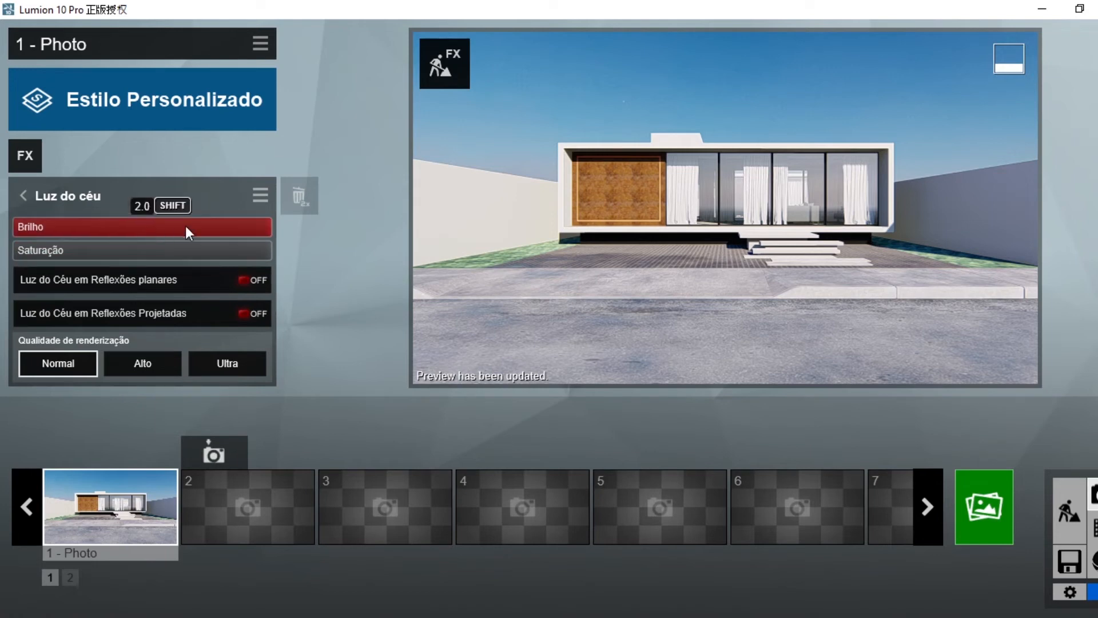
{"action": "left_click_drag", "start_coordinate": [267, 248], "coordinate": [173, 256]}
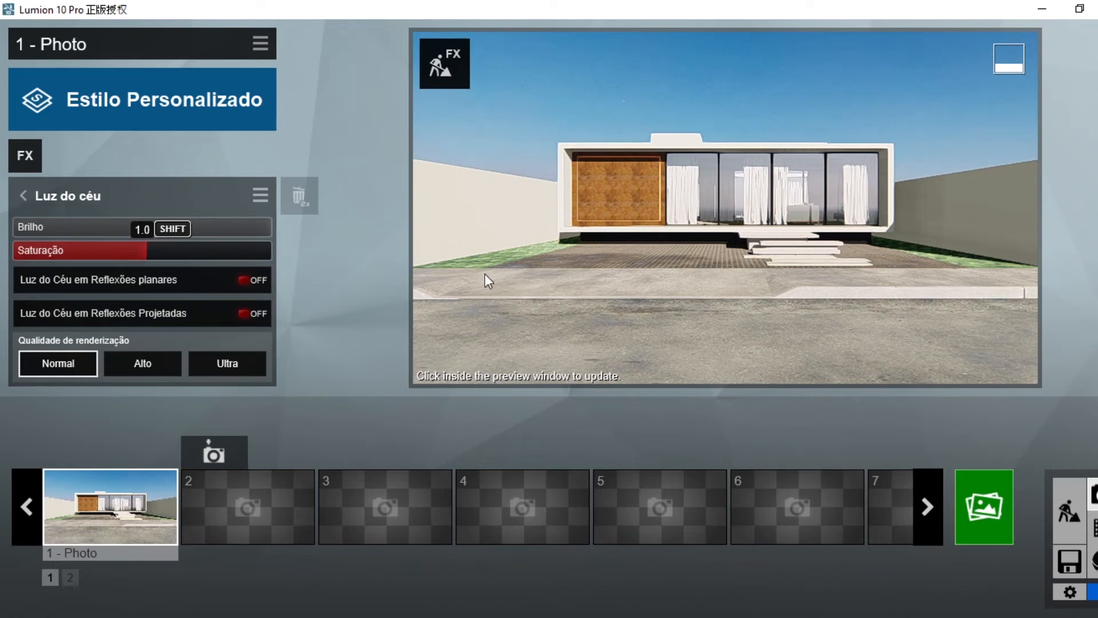
{"action": "left_click", "coordinate": [631, 263]}
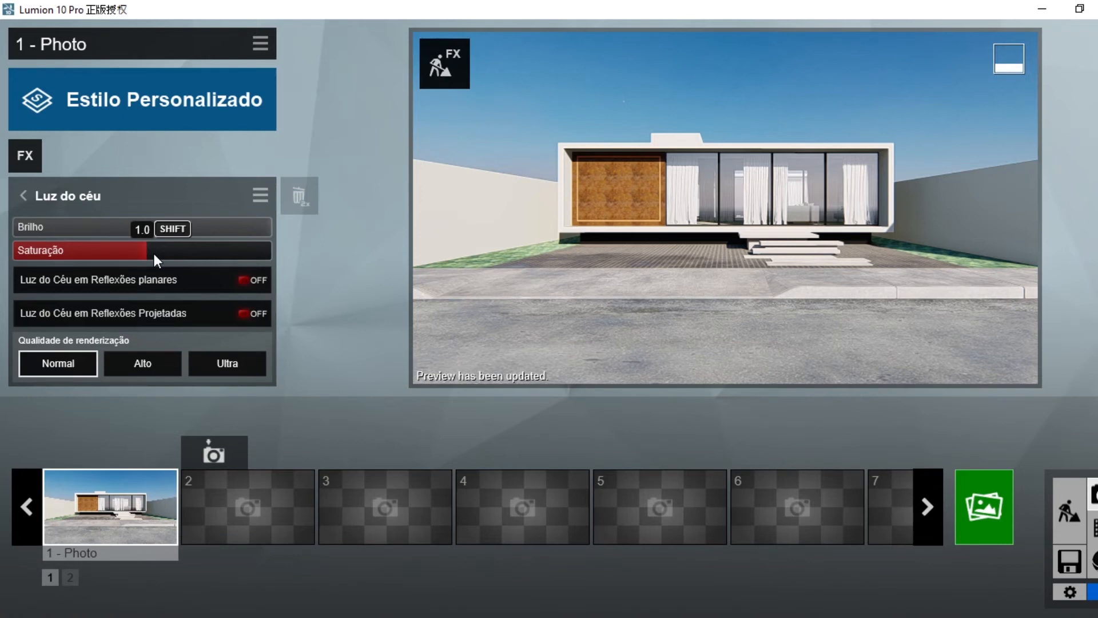
{"action": "left_click_drag", "start_coordinate": [153, 252], "coordinate": [733, 260]}
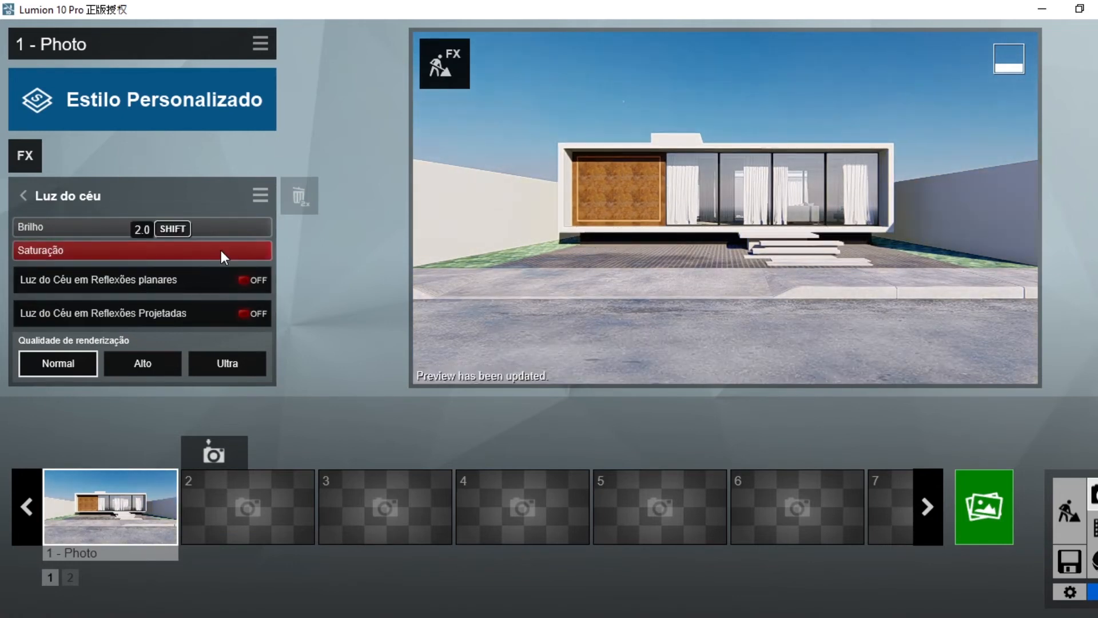
{"action": "left_click_drag", "start_coordinate": [221, 249], "coordinate": [147, 257]}
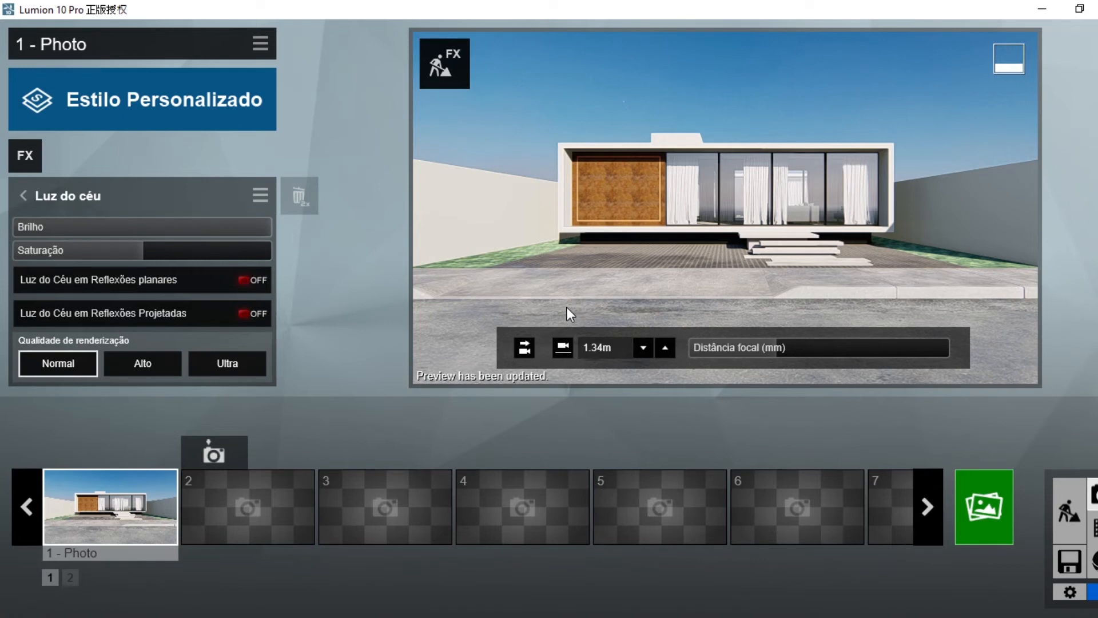
{"action": "left_click", "coordinate": [24, 195]}
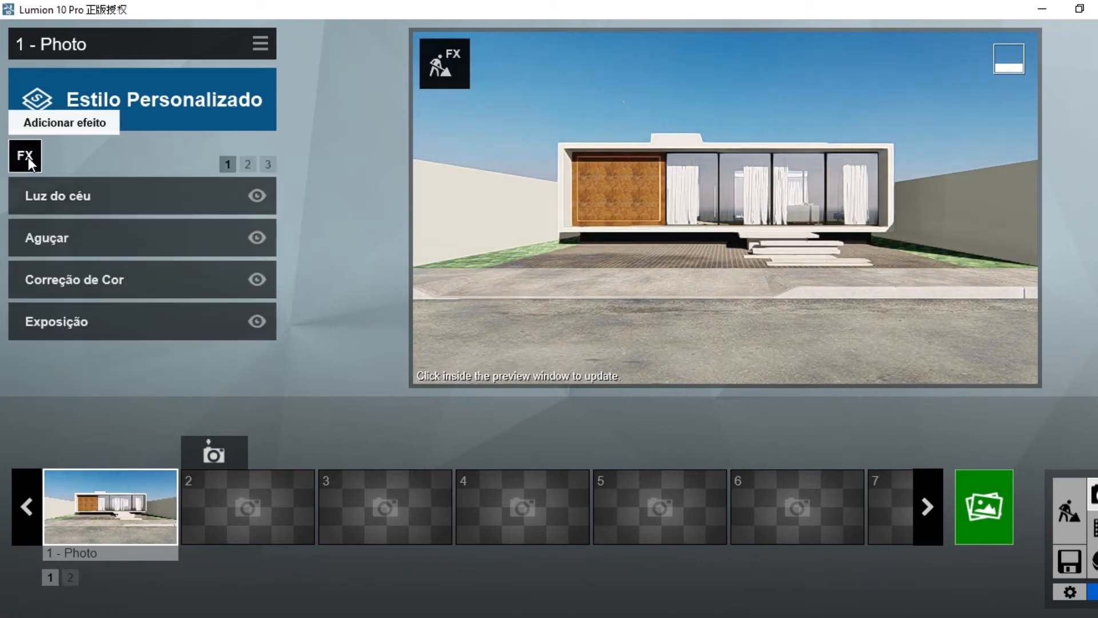
Add the Hyperlight effect from the Avançado category.
{"action": "left_click", "coordinate": [28, 158]}
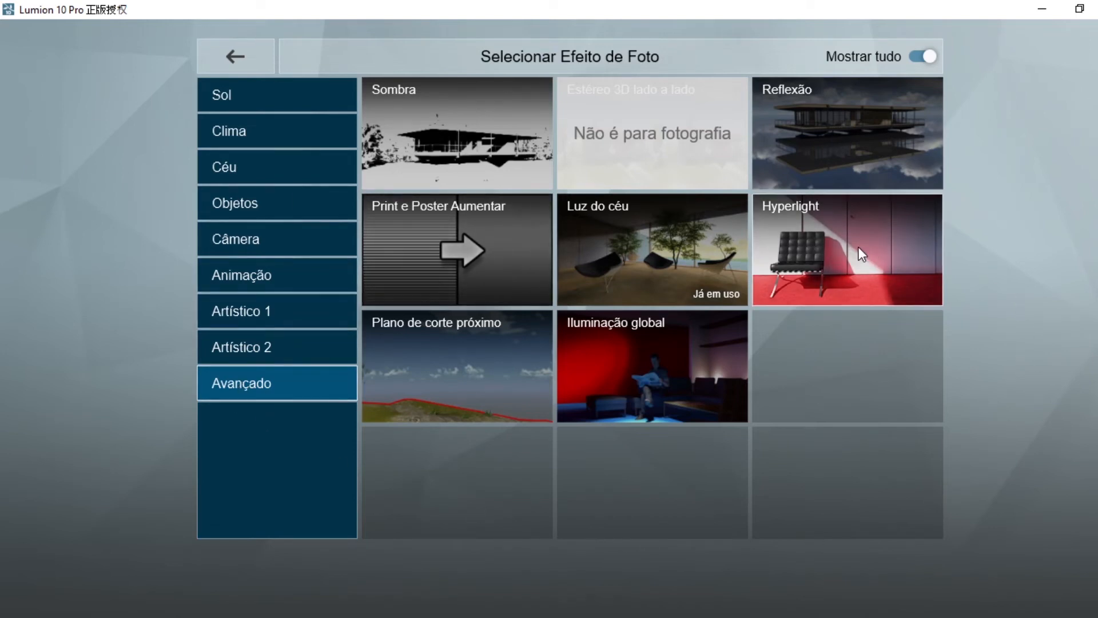
{"action": "left_click", "coordinate": [856, 262]}
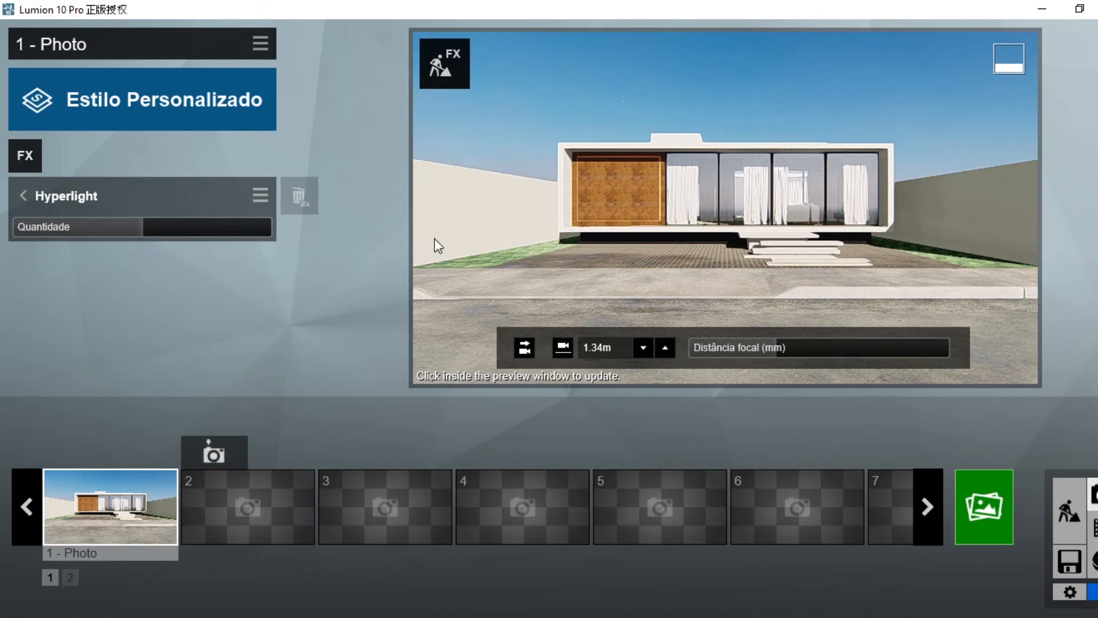
Examine the shaded roof overhang, rust-coloured panel, paving and side wall up close, and return to the saved view of photo 1.
{"action": "scroll", "coordinate": [657, 196], "scroll_direction": "up", "scroll_amount": 5}
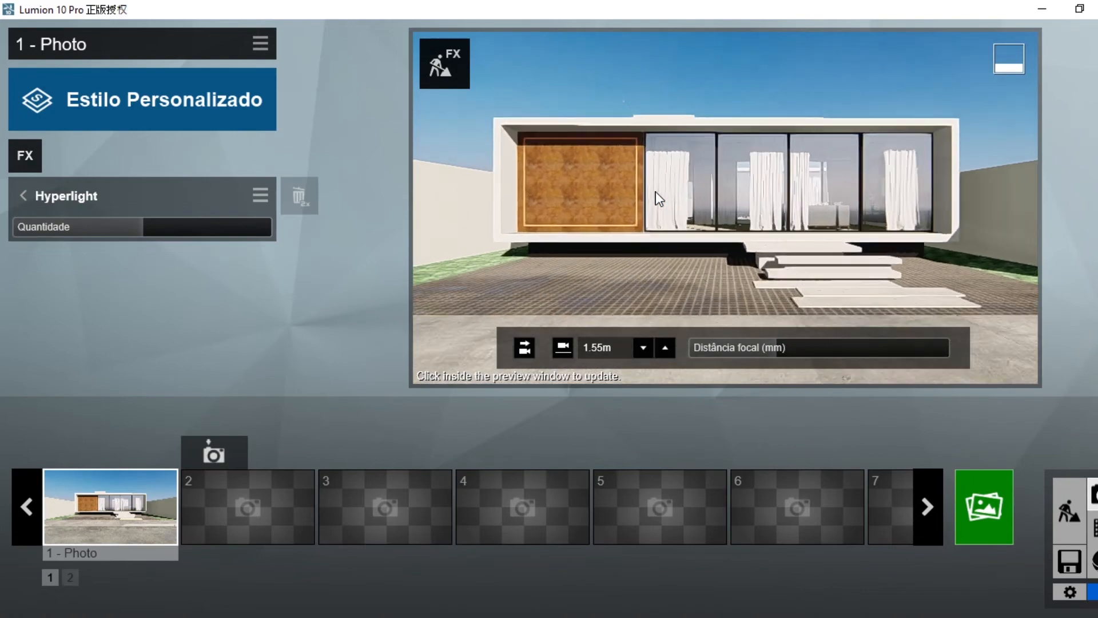
{"action": "right_click_drag", "start_coordinate": [657, 196], "coordinate": [567, 180]}
{"action": "scroll", "coordinate": [726, 208], "scroll_direction": "up", "scroll_amount": 3}
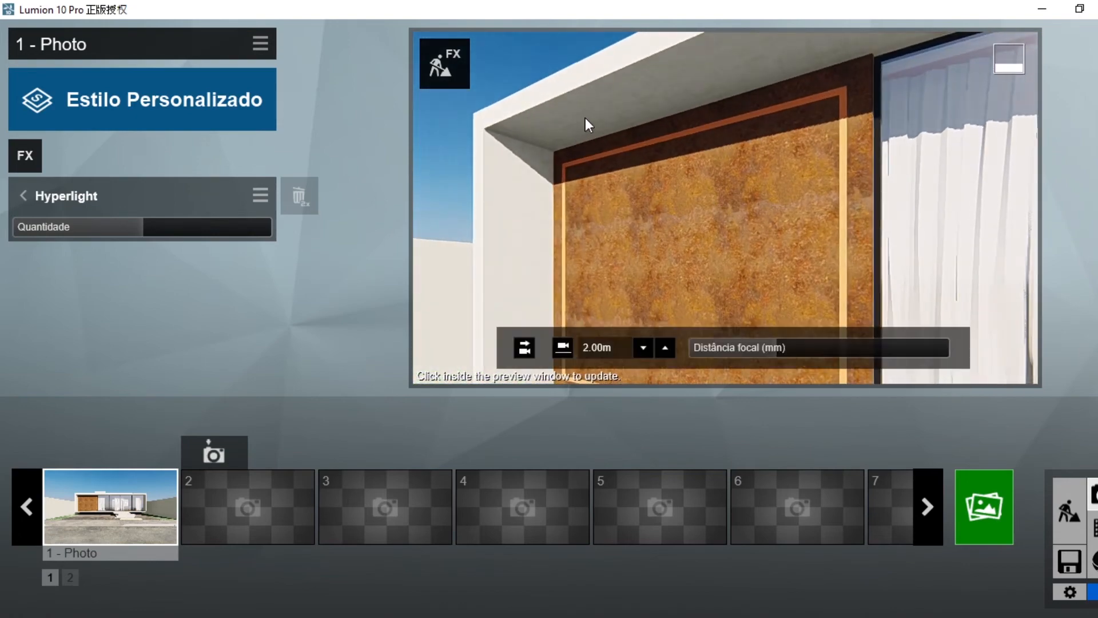
{"action": "scroll", "coordinate": [670, 239], "scroll_direction": "down", "scroll_amount": 3}
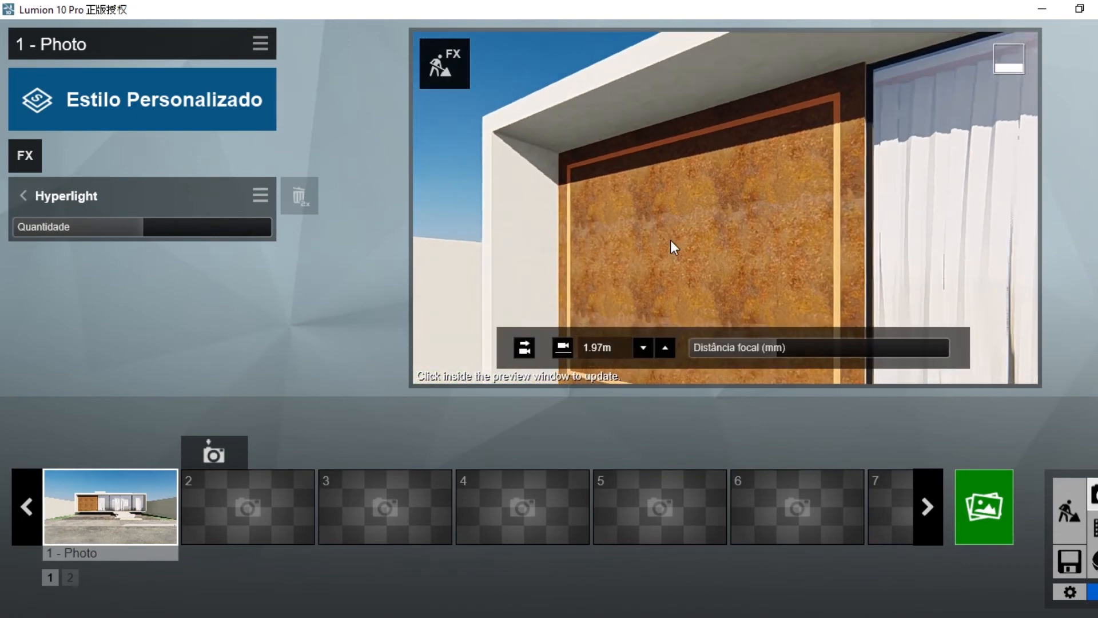
{"action": "mouse_move", "coordinate": [671, 239]}
{"action": "right_mouse_down"}
{"action": "mouse_move", "coordinate": [655, 344]}
{"action": "mouse_move", "coordinate": [668, 247]}
{"action": "right_mouse_up"}
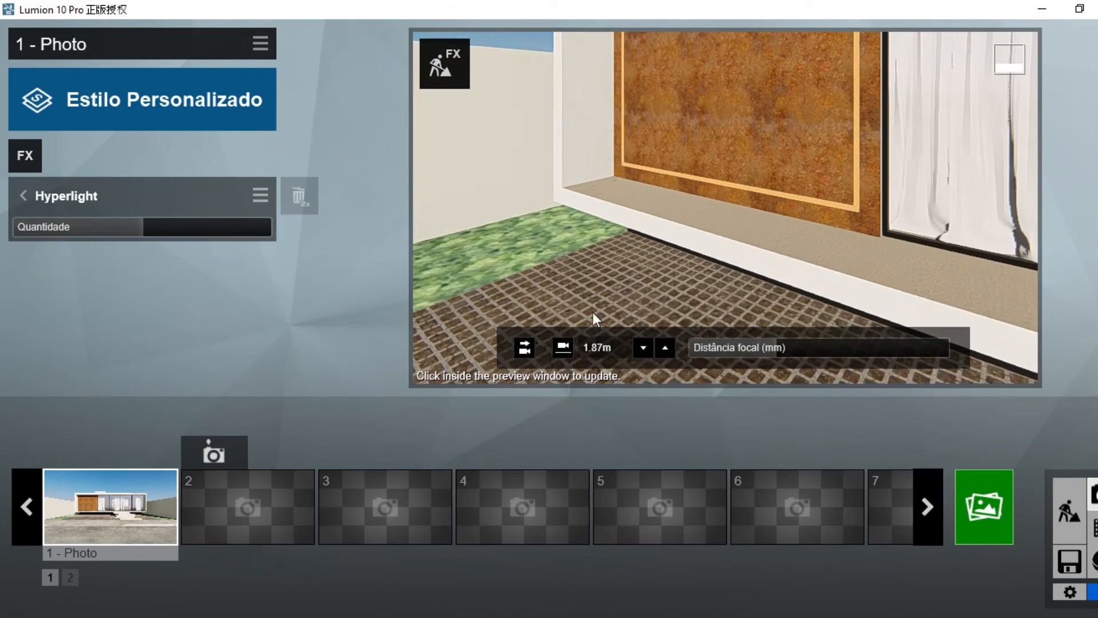
{"action": "mouse_move", "coordinate": [587, 317]}
{"action": "right_mouse_down"}
{"action": "mouse_move", "coordinate": [549, 318]}
{"action": "mouse_move", "coordinate": [587, 317]}
{"action": "right_mouse_up"}
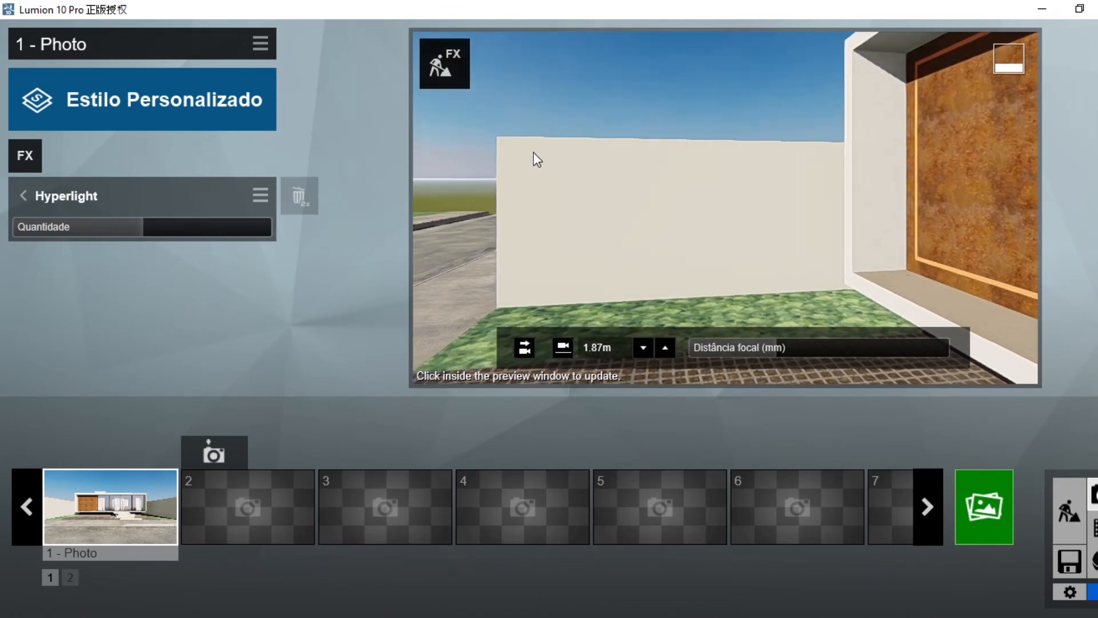
{"action": "right_click_drag", "start_coordinate": [517, 121], "coordinate": [563, 23]}
{"action": "key", "text": "w"}
{"action": "right_click_drag", "start_coordinate": [650, 252], "coordinate": [683, 50]}
{"action": "right_click_drag", "start_coordinate": [859, 199], "coordinate": [606, 183]}
{"action": "key", "text": "s"}
{"action": "left_click", "coordinate": [147, 511]}
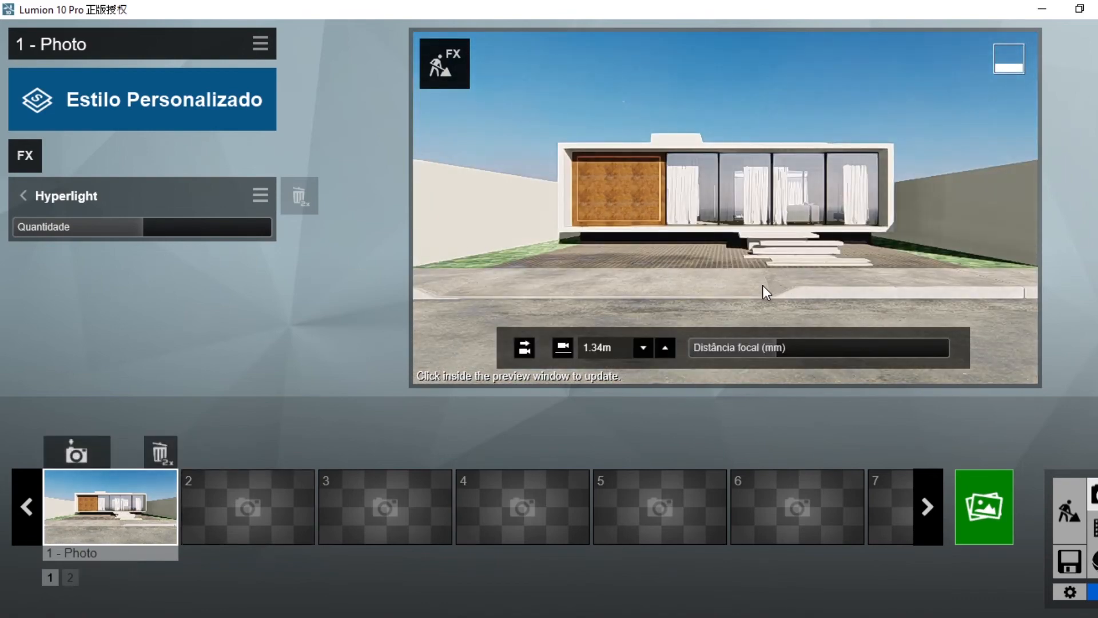
Set Hyperlight's Quantidade to 11.8% and update the preview to check the lighting on the facade.
{"action": "left_click", "coordinate": [139, 231]}
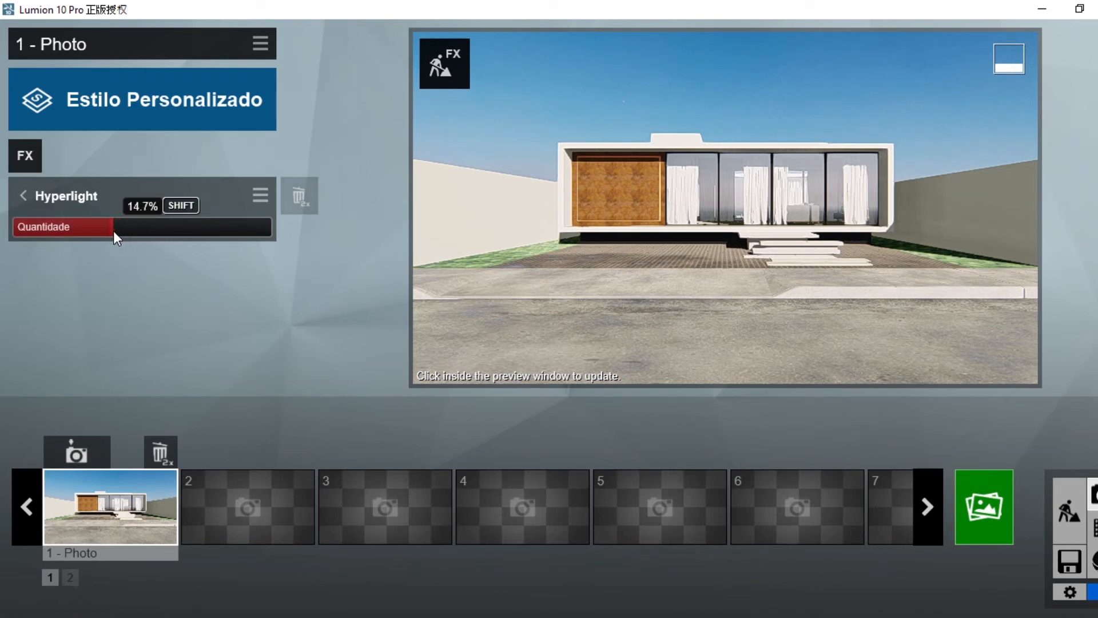
{"action": "left_click_drag", "start_coordinate": [114, 232], "coordinate": [102, 231]}
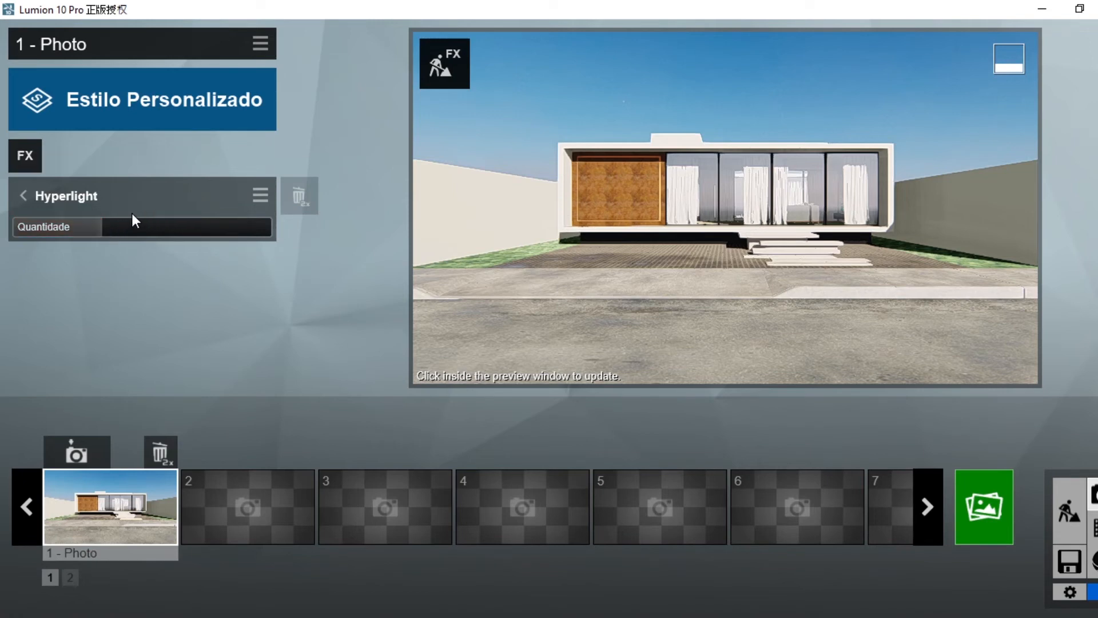
{"action": "mouse_move", "coordinate": [131, 230]}
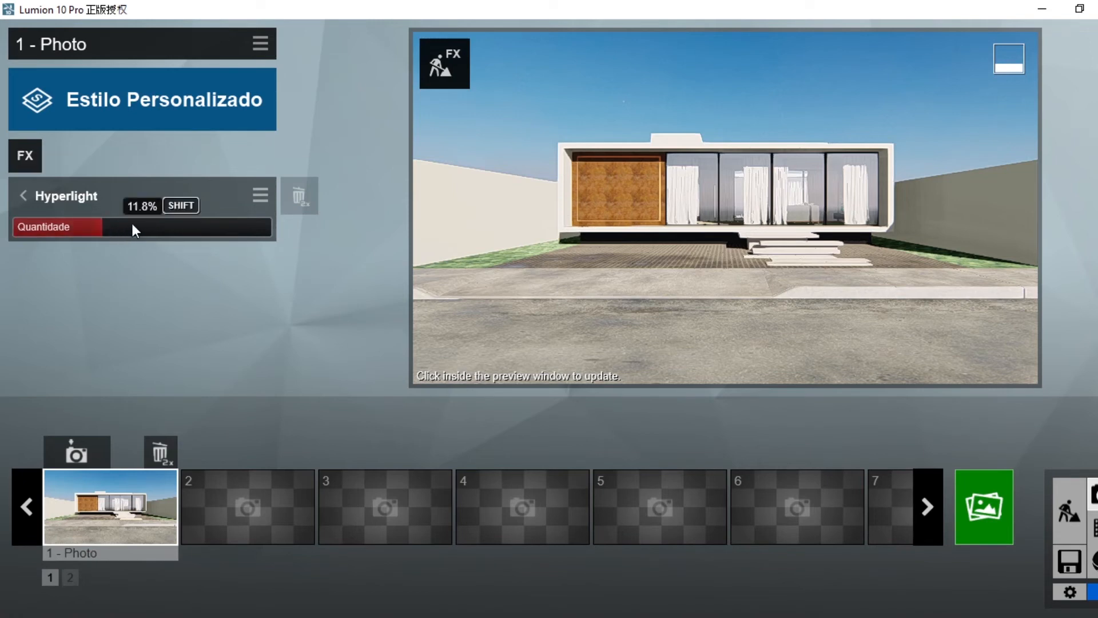
{"action": "mouse_move", "coordinate": [625, 233]}
{"action": "left_click", "coordinate": [718, 233]}
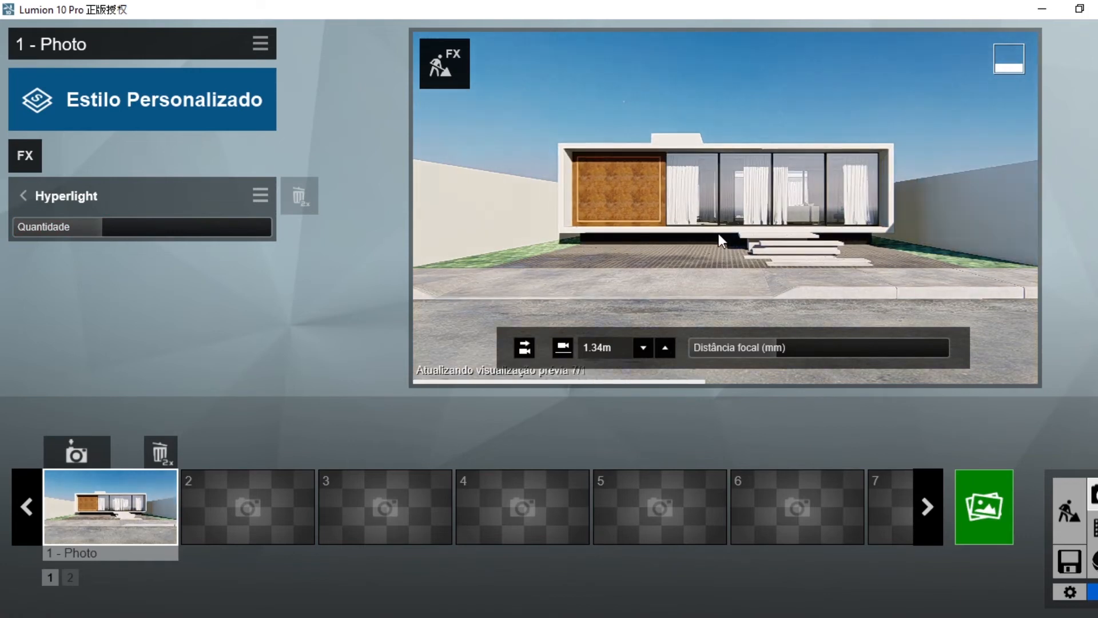
{"action": "mouse_move", "coordinate": [799, 184]}
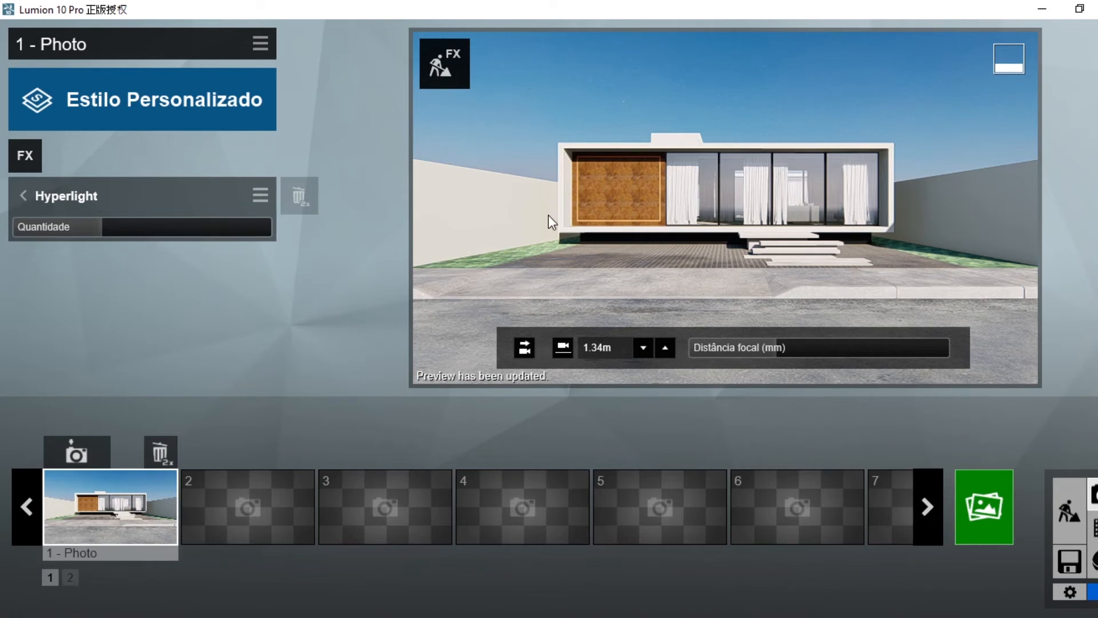
{"action": "mouse_move", "coordinate": [132, 226]}
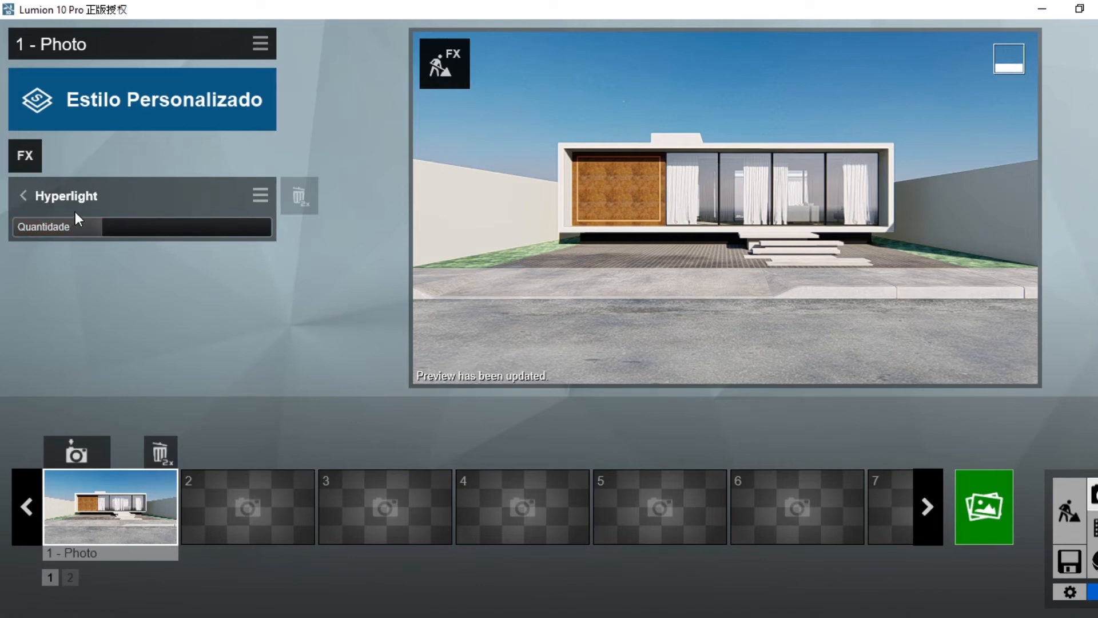
Render the current photo at Área de Trabalho size, 1920x1080, and save it to the desktop as the JPG file thrt.
{"action": "left_click", "coordinate": [984, 500]}
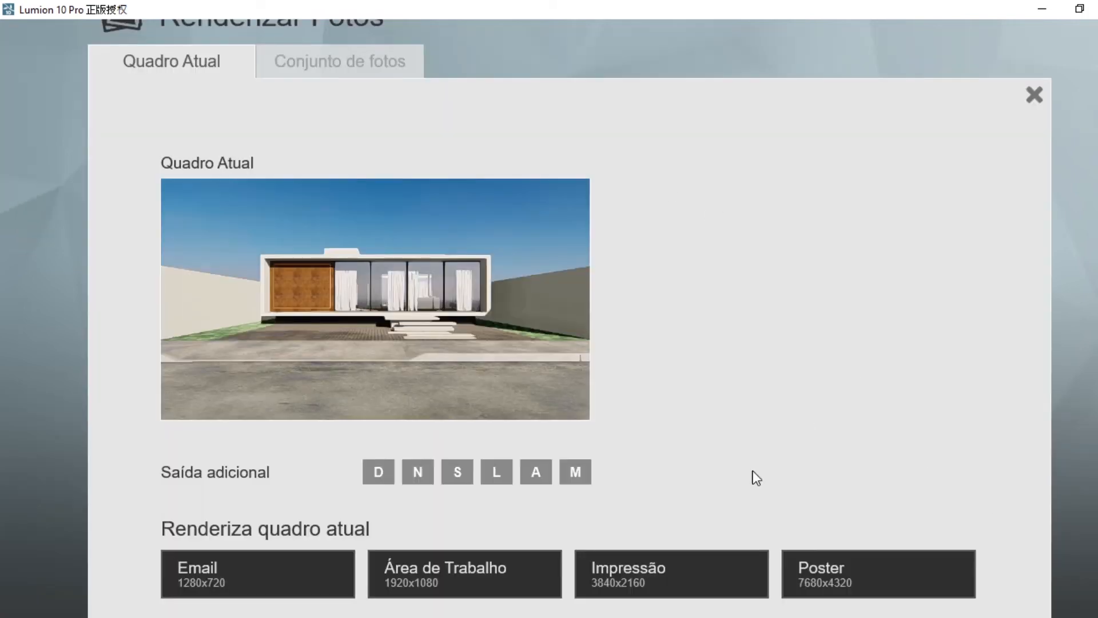
{"action": "left_click", "coordinate": [442, 580]}
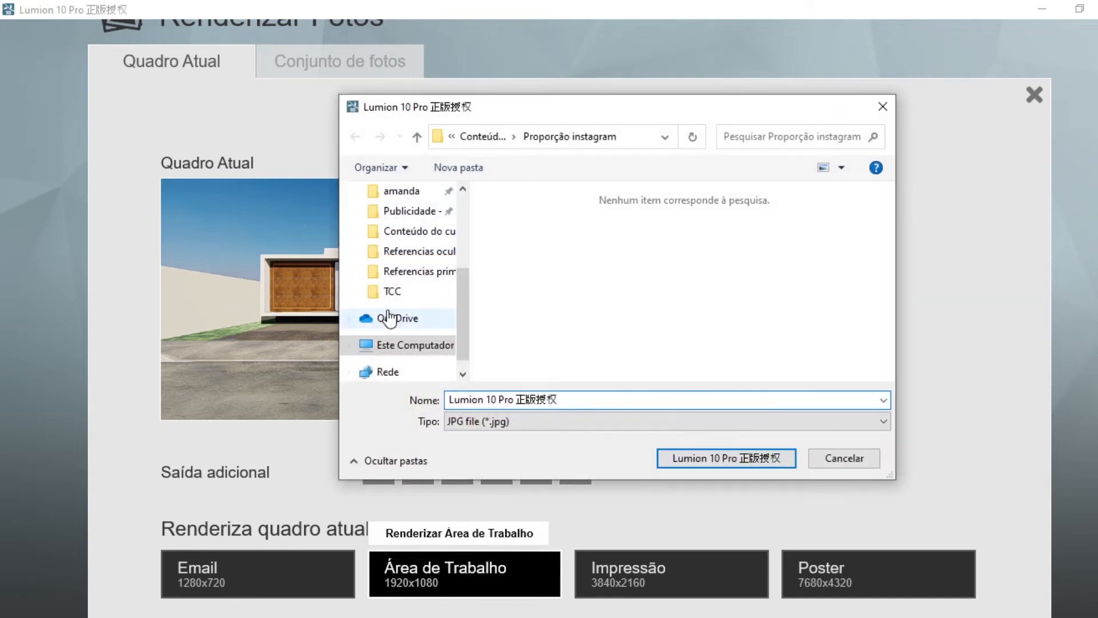
{"action": "scroll", "coordinate": [415, 268], "scroll_direction": "up", "scroll_amount": 3}
{"action": "left_click", "coordinate": [413, 224]}
{"action": "left_click", "coordinate": [579, 400]}
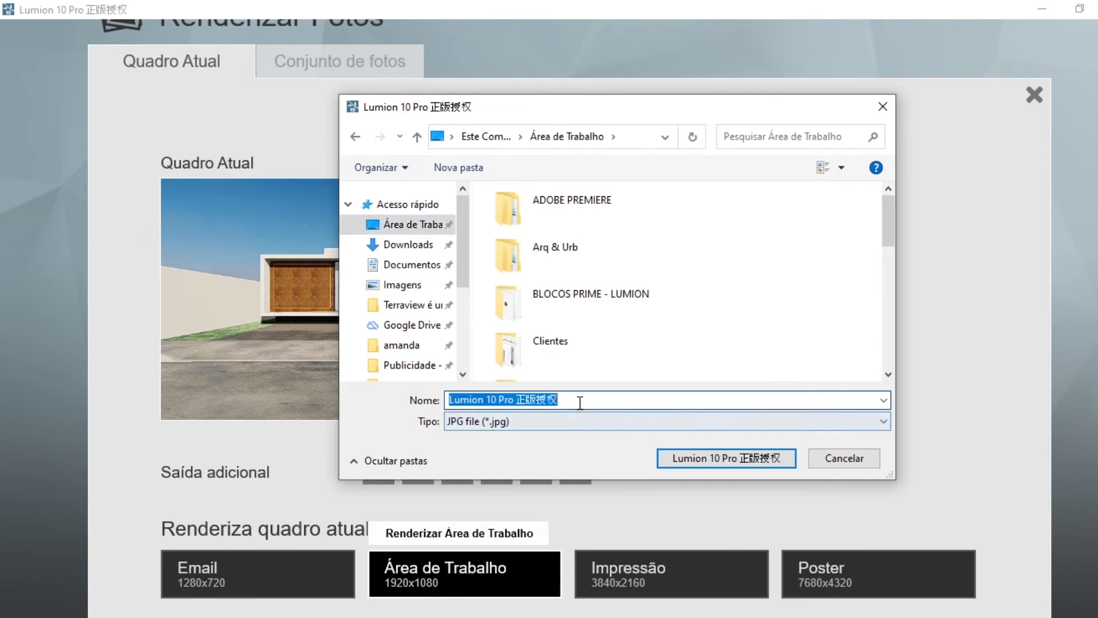
{"action": "type", "text": "test"}
{"action": "left_click", "coordinate": [690, 465]}
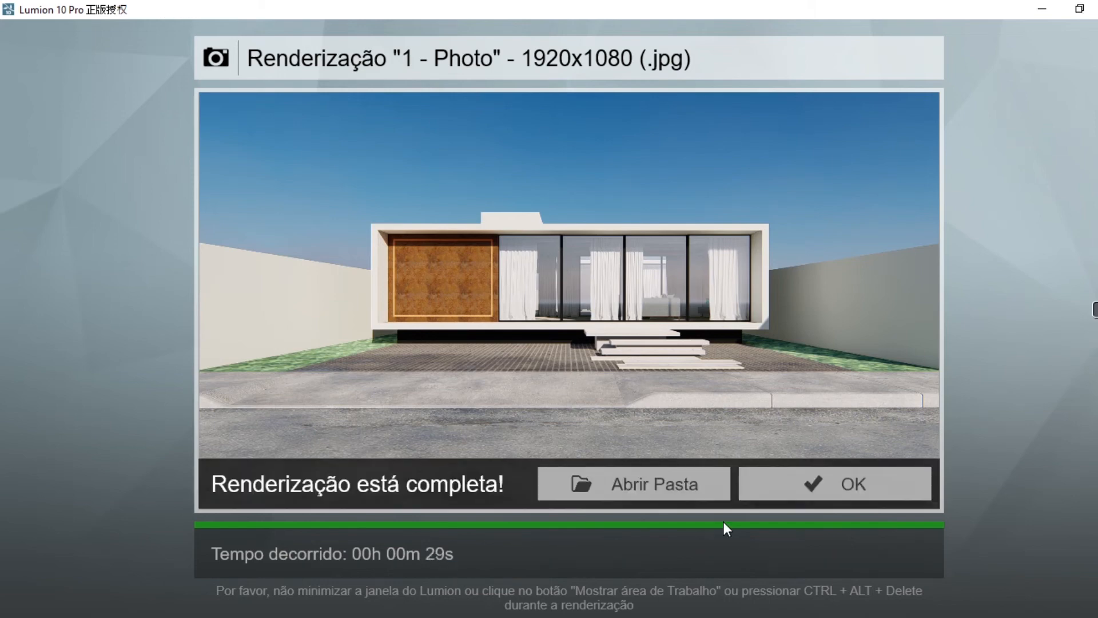
{"action": "left_click", "coordinate": [850, 492]}
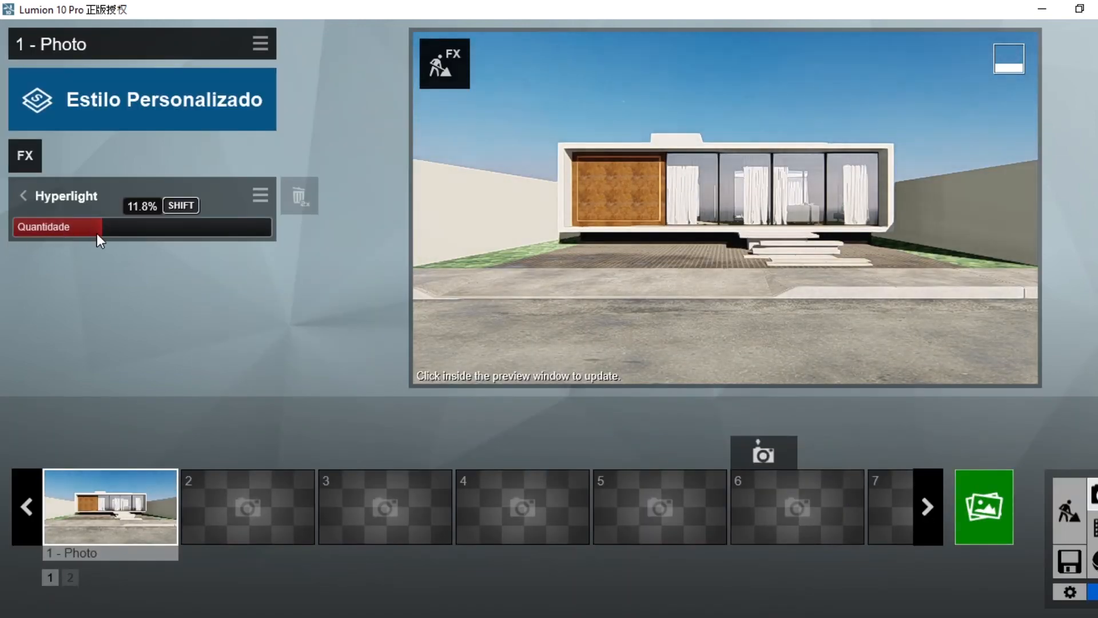
Set Hyperlight's Quantidade to 0.0% and render the photo at 1920x1080 to the desktop as the JPG file sem.
{"action": "left_click_drag", "start_coordinate": [94, 233], "coordinate": [12, 235]}
{"action": "left_click", "coordinate": [979, 503]}
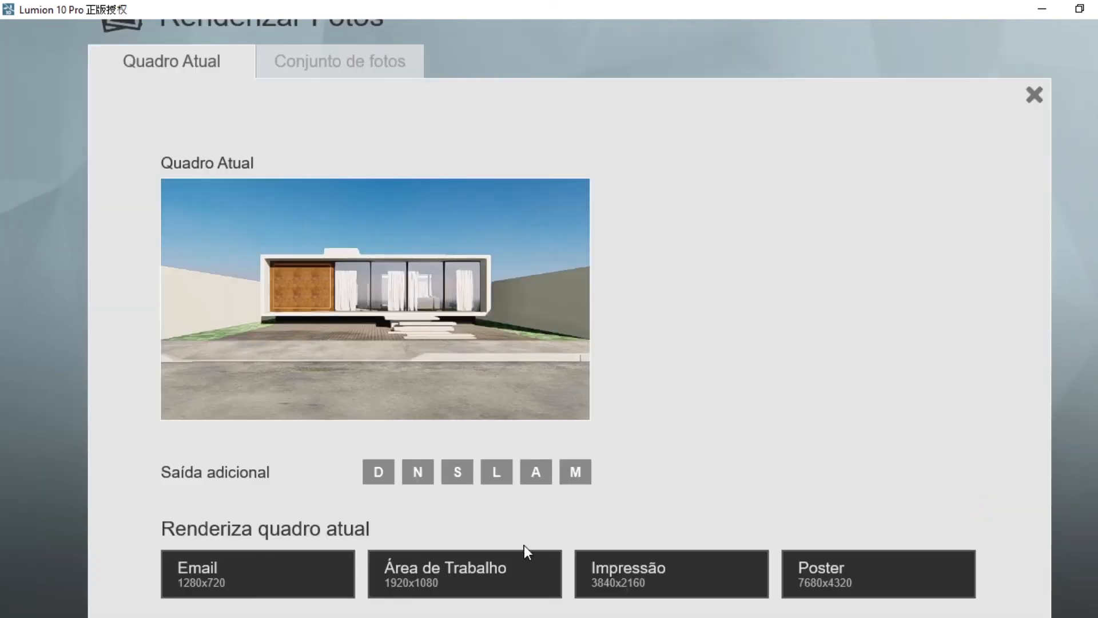
{"action": "left_click", "coordinate": [510, 567]}
{"action": "type", "text": "se"}
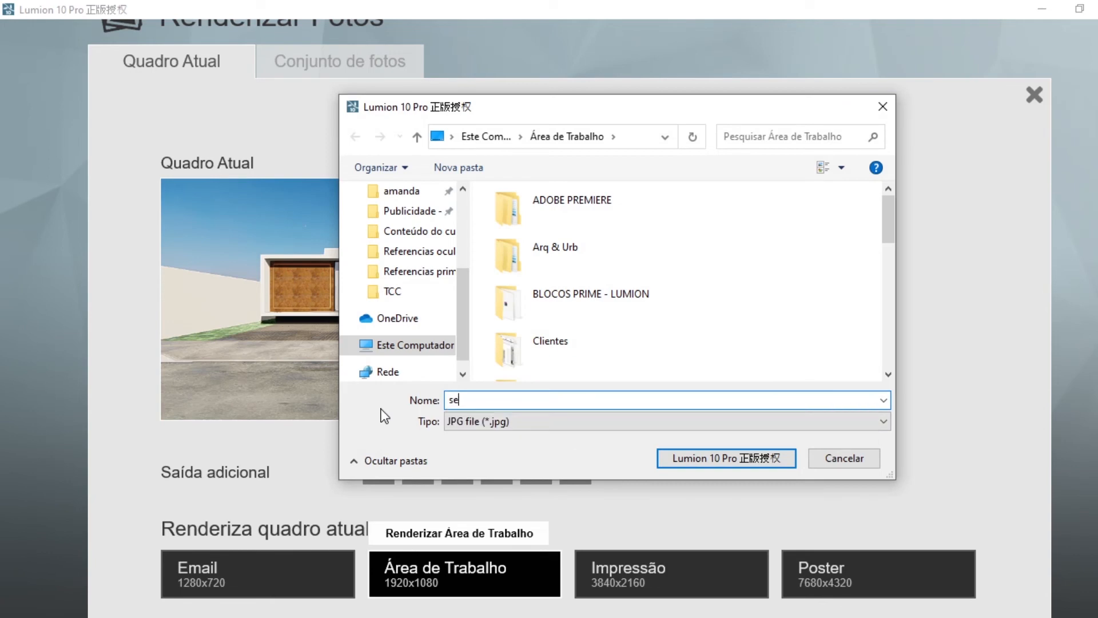
{"action": "type", "text": "m"}
{"action": "scroll", "coordinate": [412, 286], "scroll_direction": "up", "scroll_amount": 3}
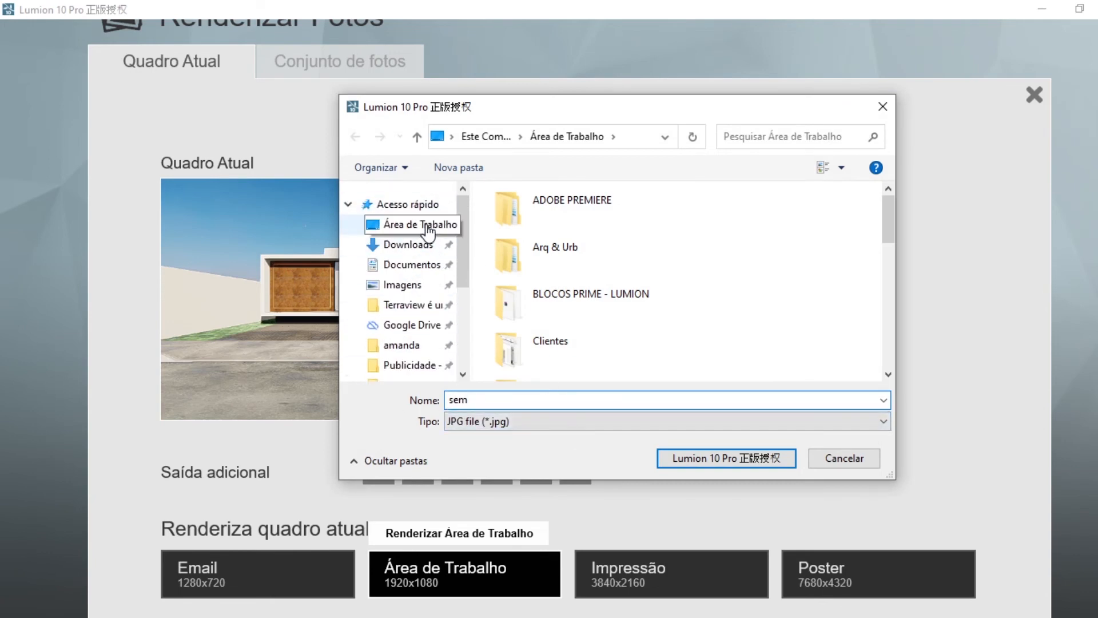
{"action": "left_click", "coordinate": [424, 224]}
{"action": "left_click", "coordinate": [747, 465]}
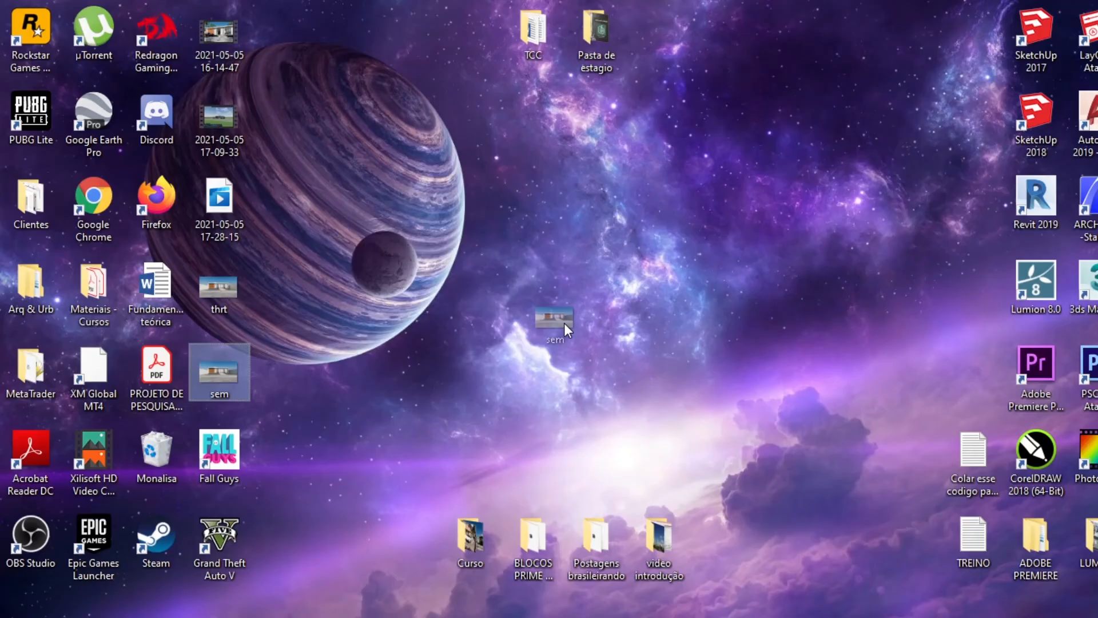
Place the thrt and sem renders together on the desktop, open sem in Fotos and compare both images alternately.
{"action": "left_click_drag", "start_coordinate": [219, 288], "coordinate": [595, 294]}
{"action": "right_click", "coordinate": [535, 292]}
{"action": "left_click", "coordinate": [586, 154]}
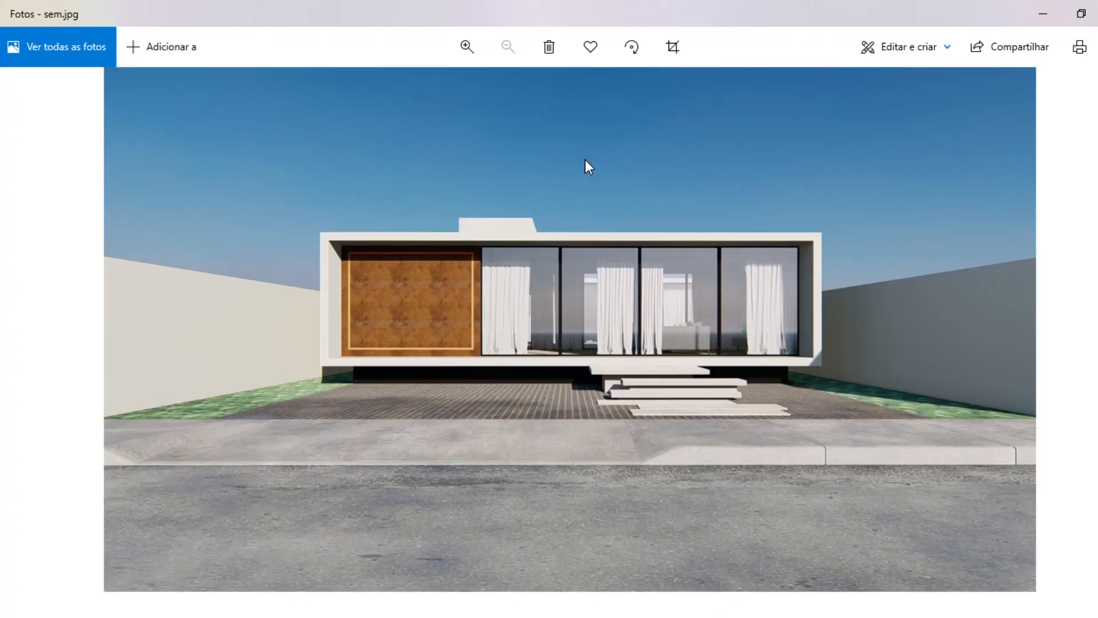
{"action": "key", "text": "Right"}
{"action": "key", "text": "Left"}
{"action": "key", "text": "Right"}
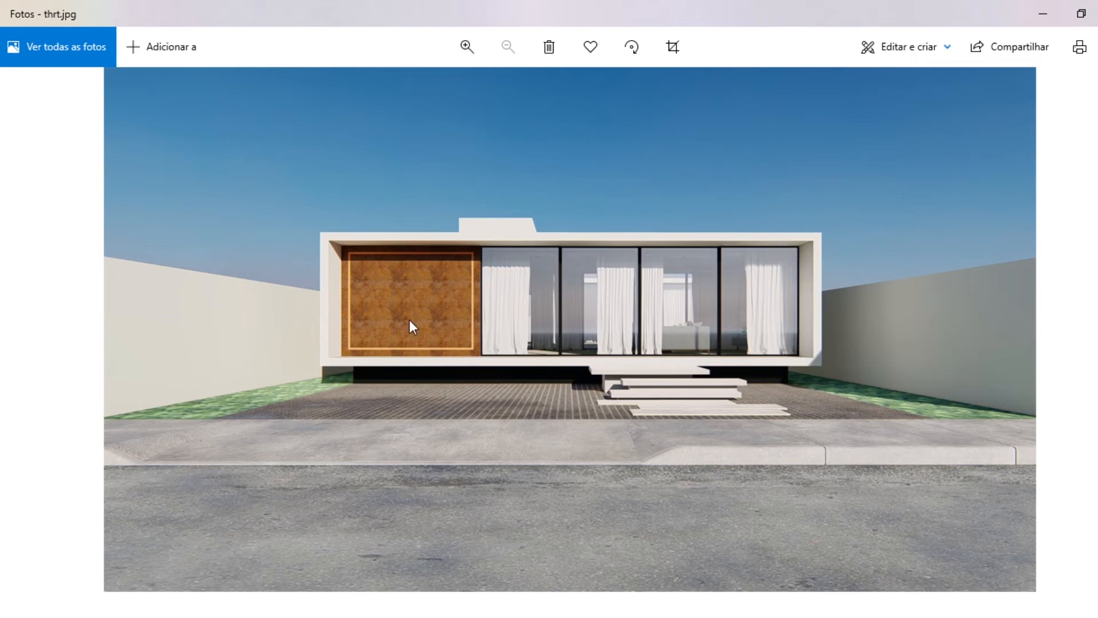
{"action": "key", "text": "Left"}
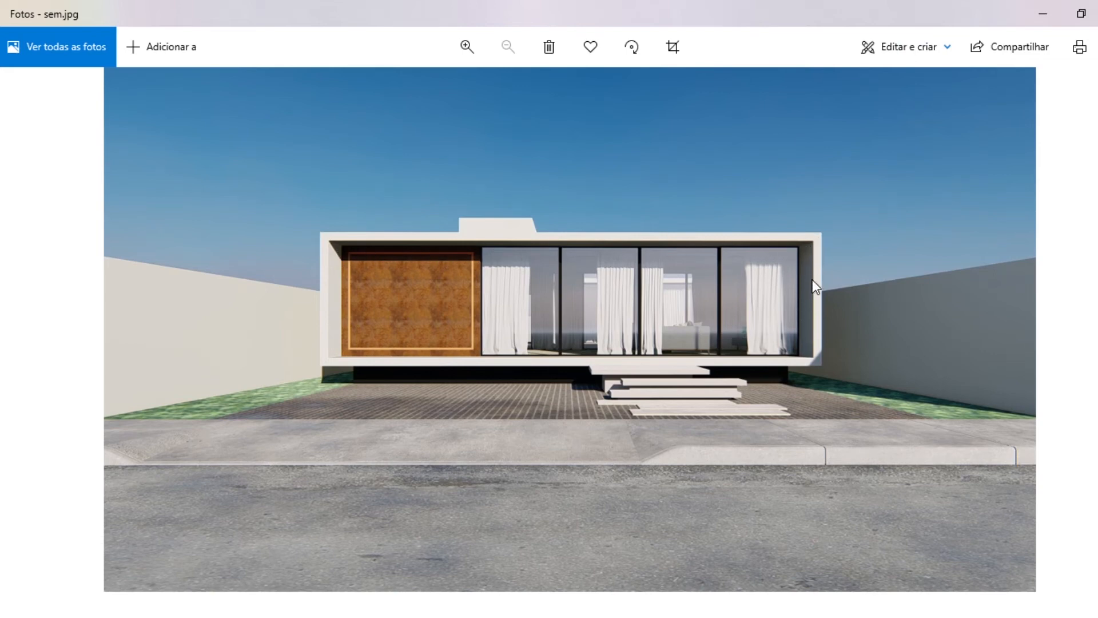
{"action": "key", "text": "Right"}
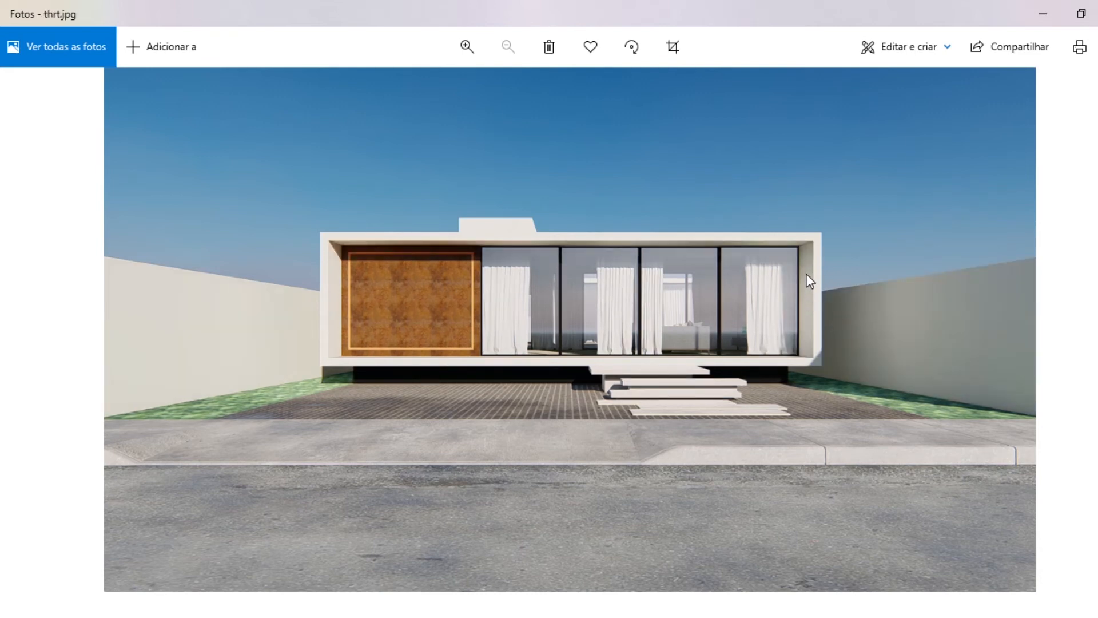
{"action": "key", "text": "Left"}
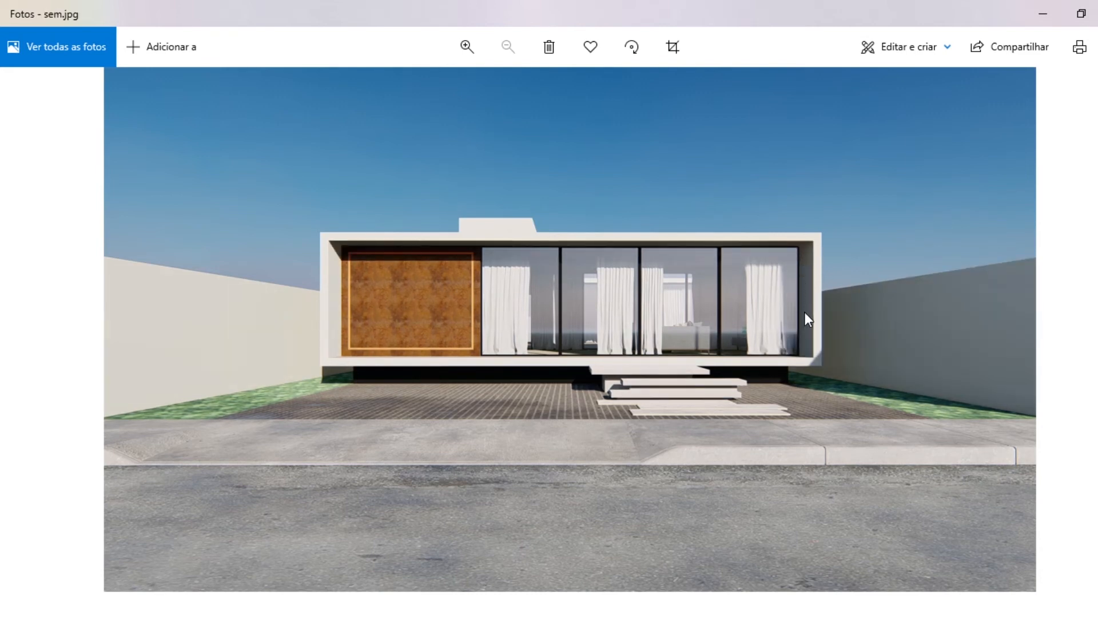
{"action": "key", "text": "Right"}
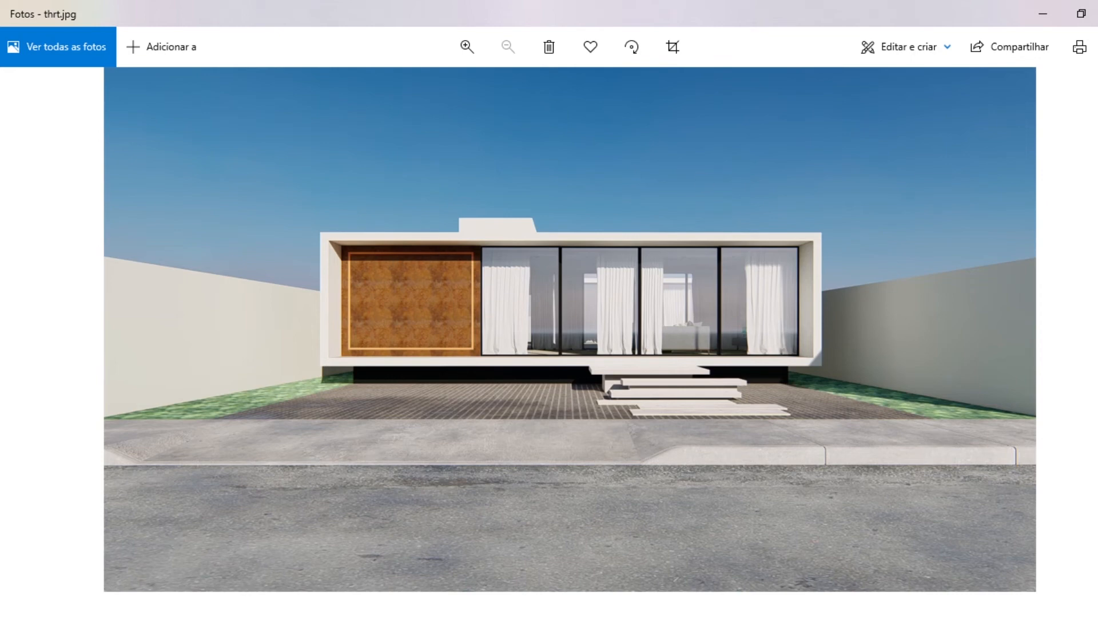
Close the image viewer and delete the sem and thrt test renders from the desktop.
{"action": "left_click", "coordinate": [1096, 8]}
{"action": "left_click_drag", "start_coordinate": [679, 387], "coordinate": [531, 249]}
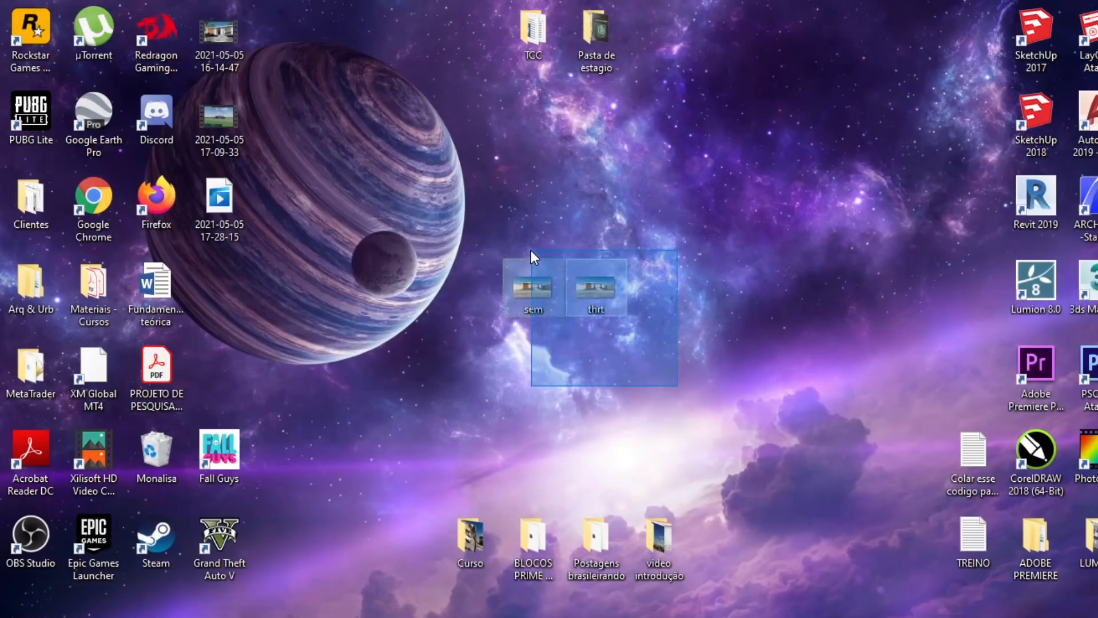
{"action": "key", "text": "Delete"}
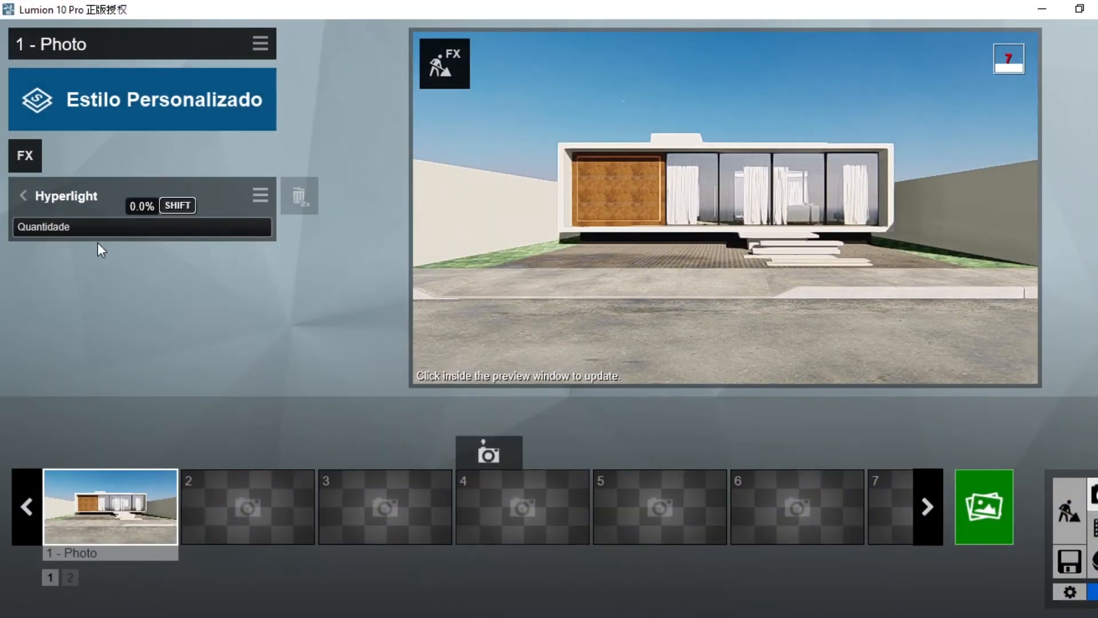
Set Hyperlight's Quantidade back to about 11.8% and return to the effects list.
{"action": "left_click_drag", "start_coordinate": [112, 226], "coordinate": [104, 230]}
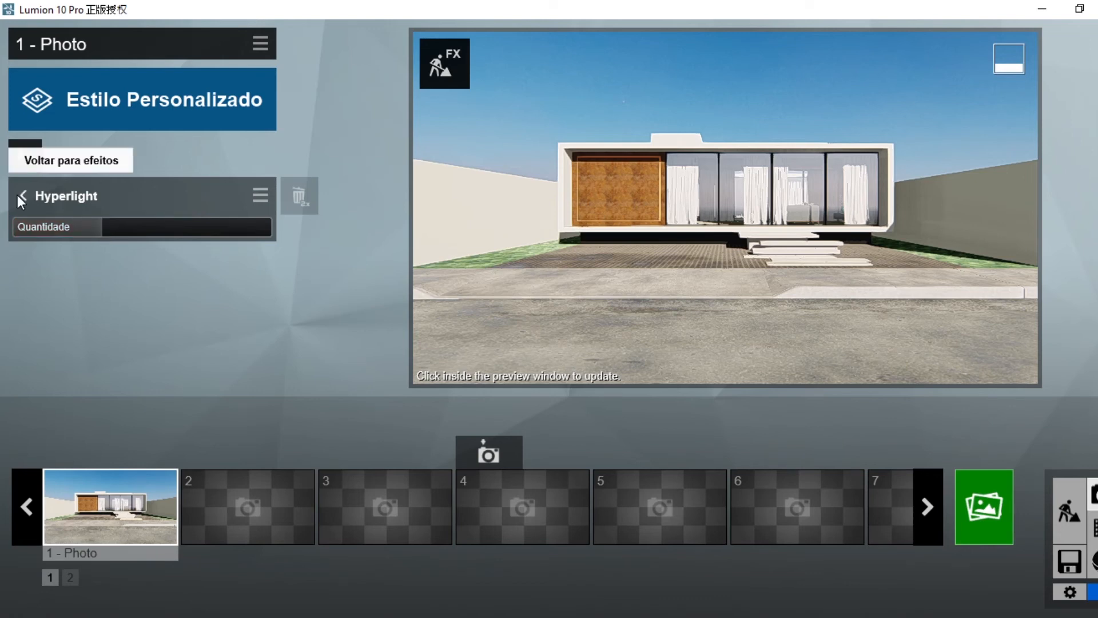
{"action": "left_click", "coordinate": [21, 196]}
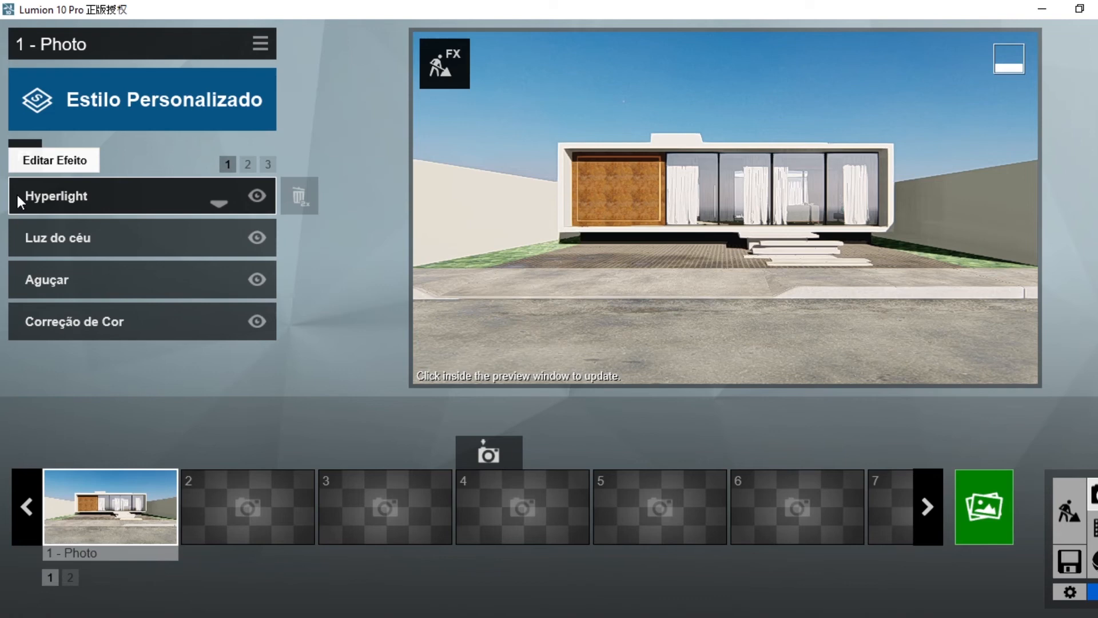
Add the Sombra effect from the Avançado category and turn on Sombras suaves and Sombras com detalhes finos.
{"action": "left_click", "coordinate": [25, 156]}
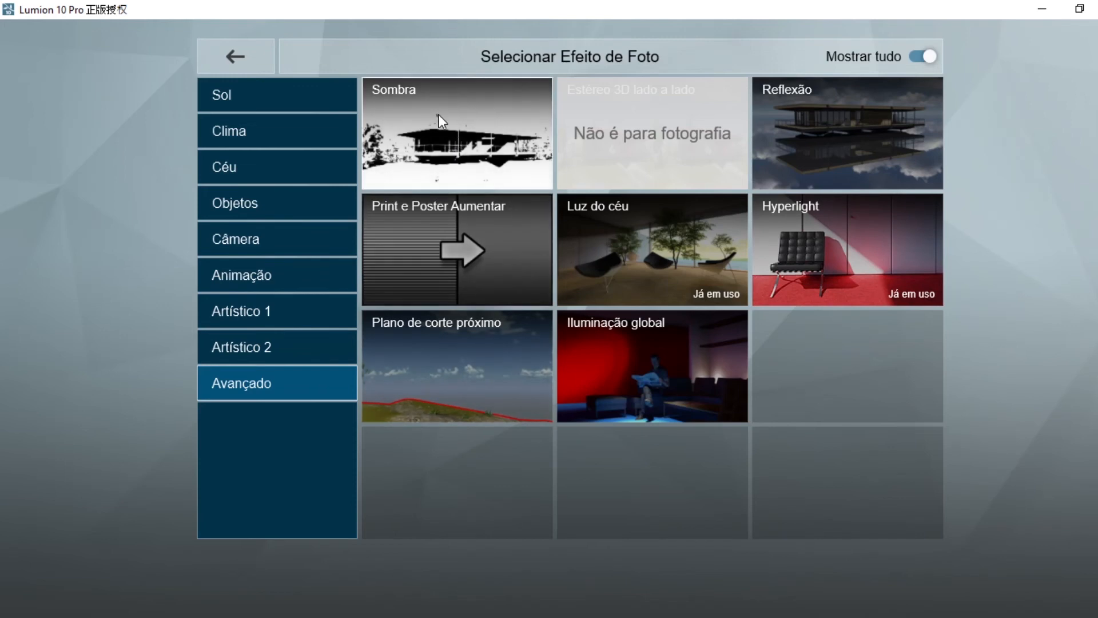
{"action": "left_click", "coordinate": [456, 139]}
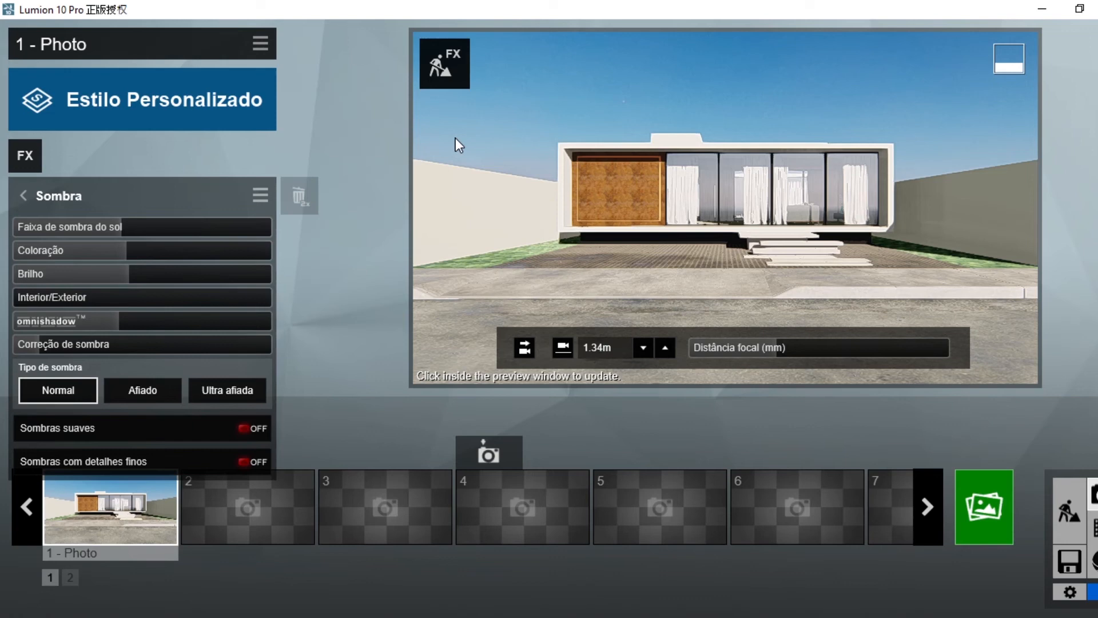
{"action": "left_click", "coordinate": [242, 429]}
{"action": "left_click", "coordinate": [247, 461]}
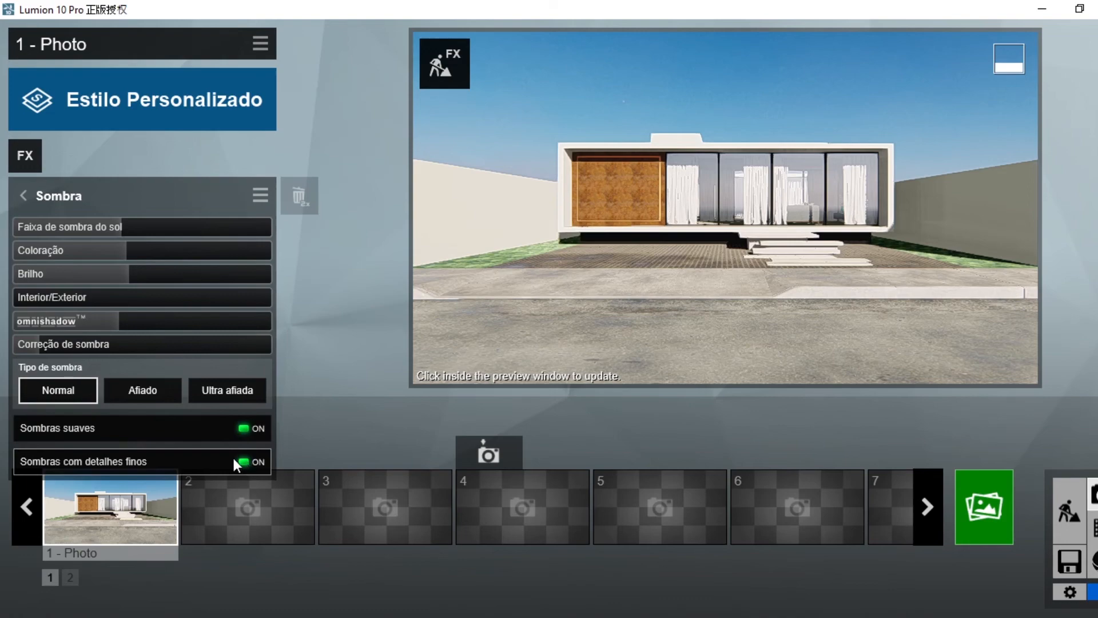
Turn off Sombras suaves and Sombras com detalhes finos to examine the shadow edge at the rust-coloured panel's corner up close.
{"action": "key", "text": "w"}
{"action": "mouse_move", "coordinate": [674, 252]}
{"action": "right_mouse_down"}
{"action": "mouse_move", "coordinate": [715, 245]}
{"action": "mouse_move", "coordinate": [621, 229]}
{"action": "mouse_move", "coordinate": [744, 242]}
{"action": "mouse_move", "coordinate": [801, 267]}
{"action": "mouse_move", "coordinate": [760, 261]}
{"action": "mouse_move", "coordinate": [749, 226]}
{"action": "mouse_move", "coordinate": [667, 213]}
{"action": "mouse_move", "coordinate": [676, 231]}
{"action": "right_mouse_up"}
{"action": "key", "text": "w"}
{"action": "key", "text": "w"}
{"action": "key", "text": "s"}
{"action": "key", "text": "s"}
{"action": "key", "text": "w"}
{"action": "left_click", "coordinate": [246, 460]}
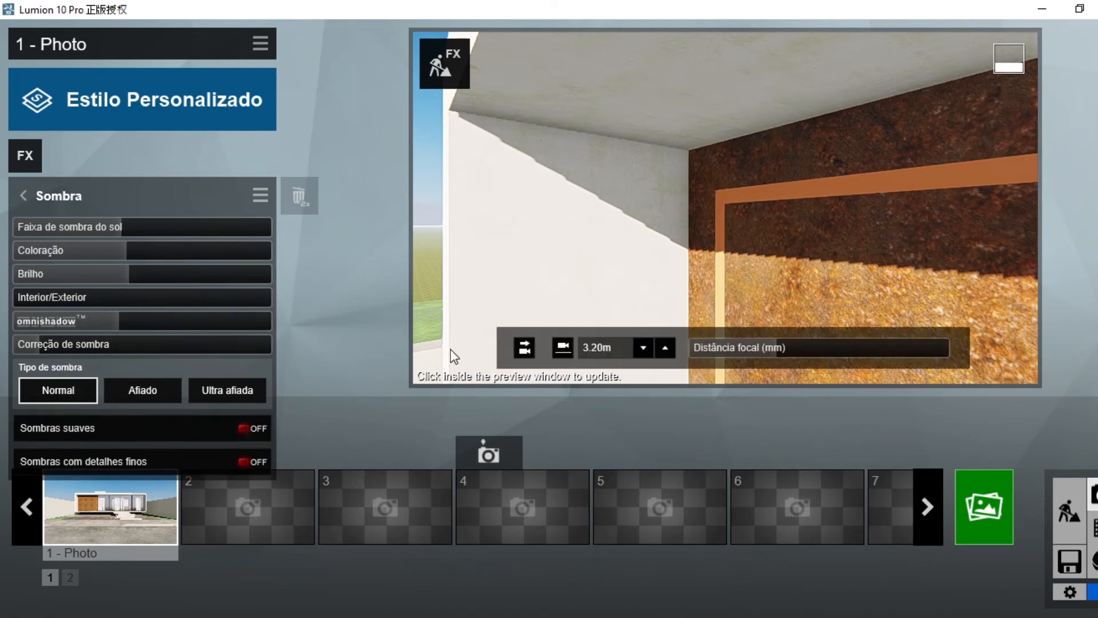
{"action": "right_click_drag", "start_coordinate": [450, 349], "coordinate": [410, 350]}
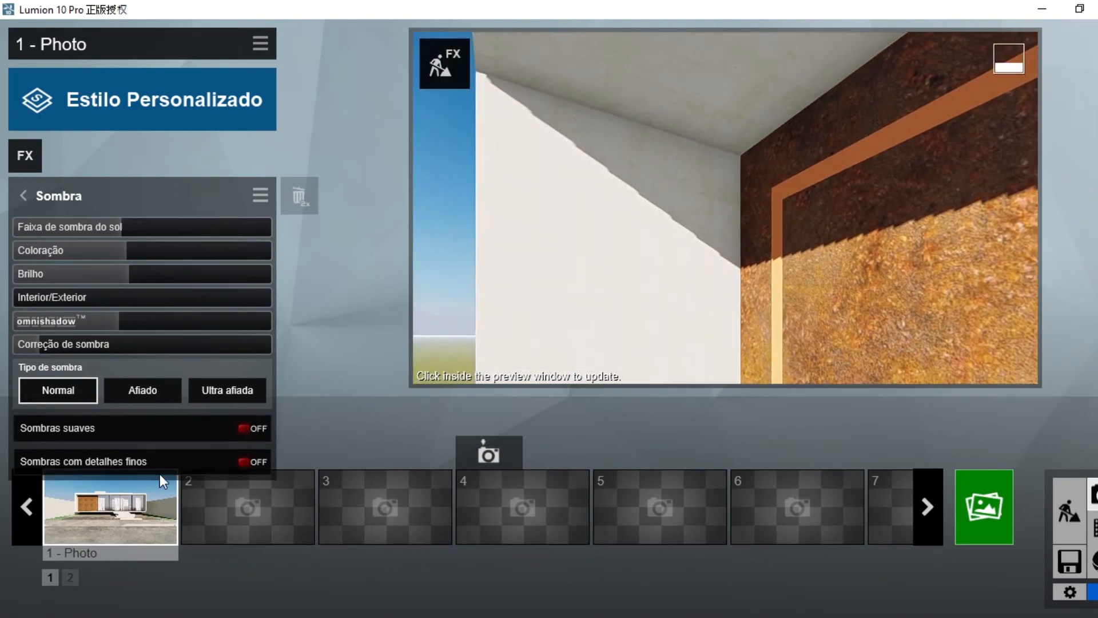
Turn on Sombras suaves and check the shadow edge on the white side wall and rust-coloured panel.
{"action": "left_click", "coordinate": [248, 428]}
{"action": "right_click_drag", "start_coordinate": [750, 252], "coordinate": [700, 314]}
{"action": "key", "text": "w"}
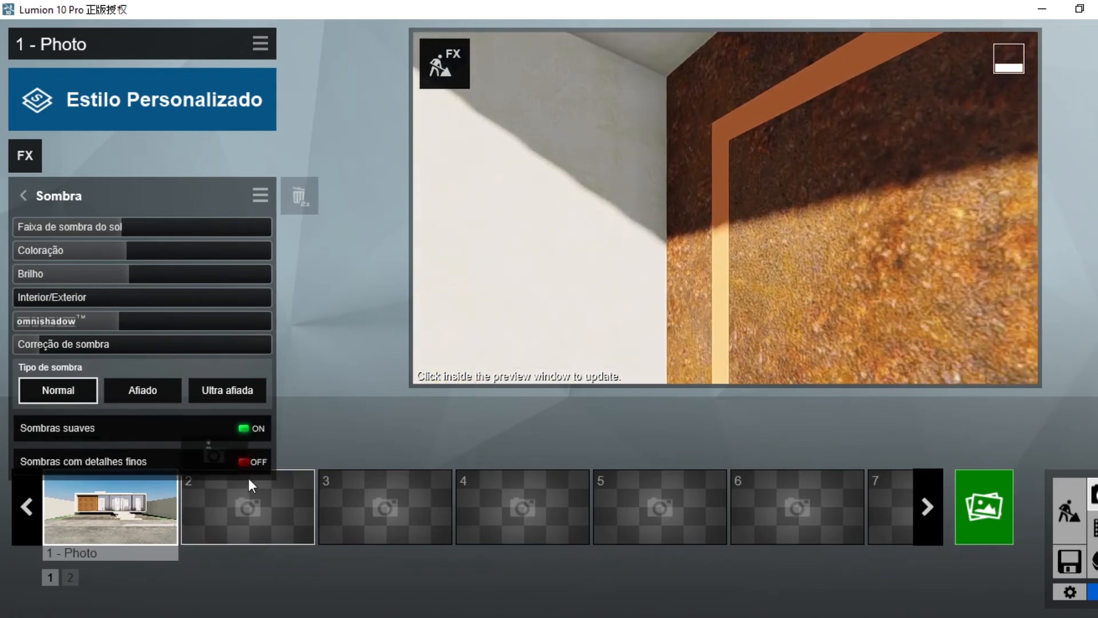
Return to photo 1's Sombra effect, frame the rust-coloured panel's corner again and turn on Sombras com detalhes finos.
{"action": "left_click", "coordinate": [242, 459]}
{"action": "double_click", "coordinate": [292, 465]}
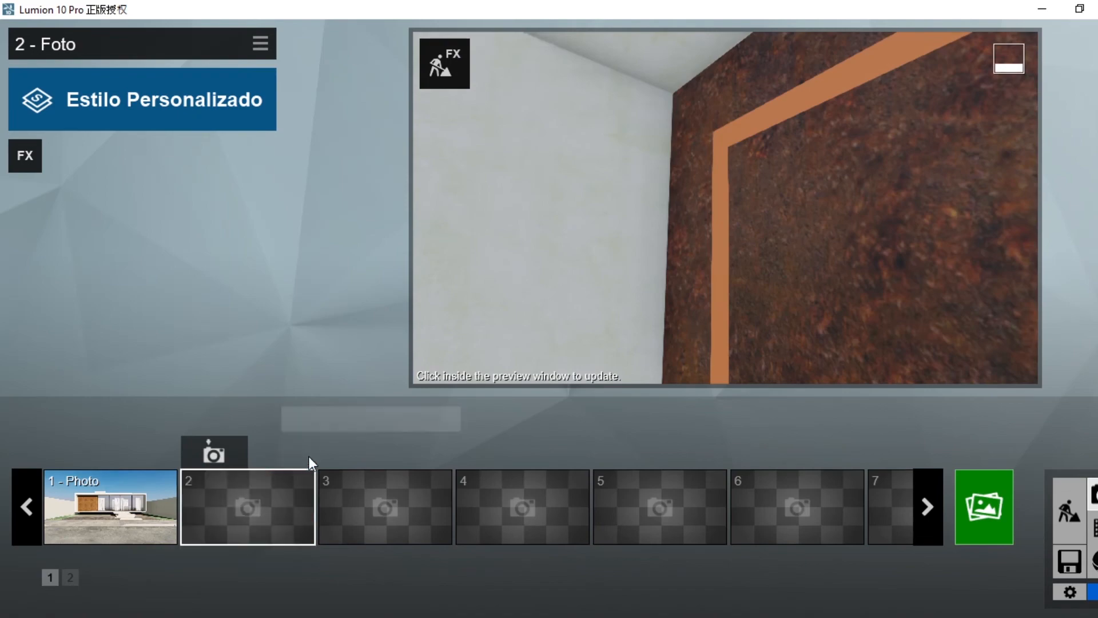
{"action": "left_click", "coordinate": [104, 499]}
{"action": "left_click", "coordinate": [113, 203]}
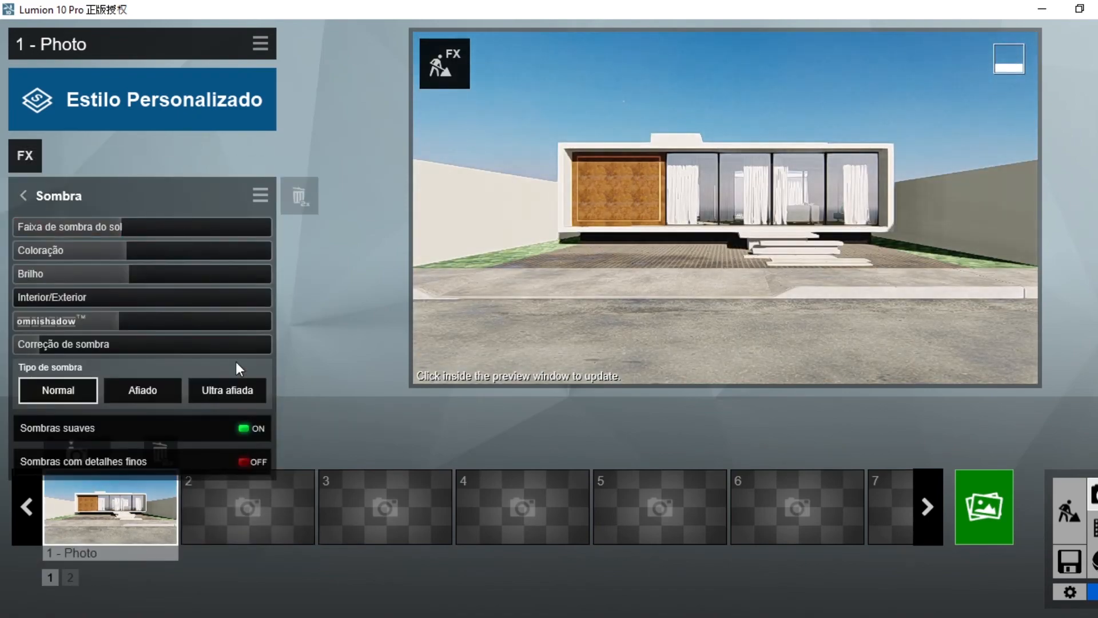
{"action": "key", "text": "w"}
{"action": "right_click_drag", "start_coordinate": [725, 207], "coordinate": [438, 312]}
{"action": "key", "text": "w"}
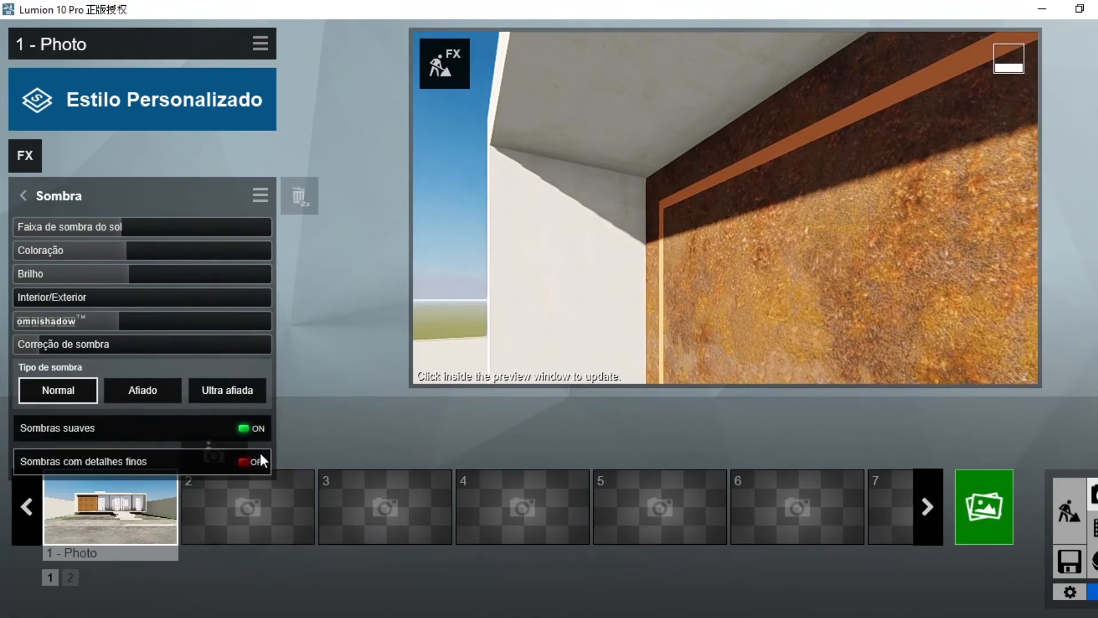
{"action": "left_click", "coordinate": [269, 453]}
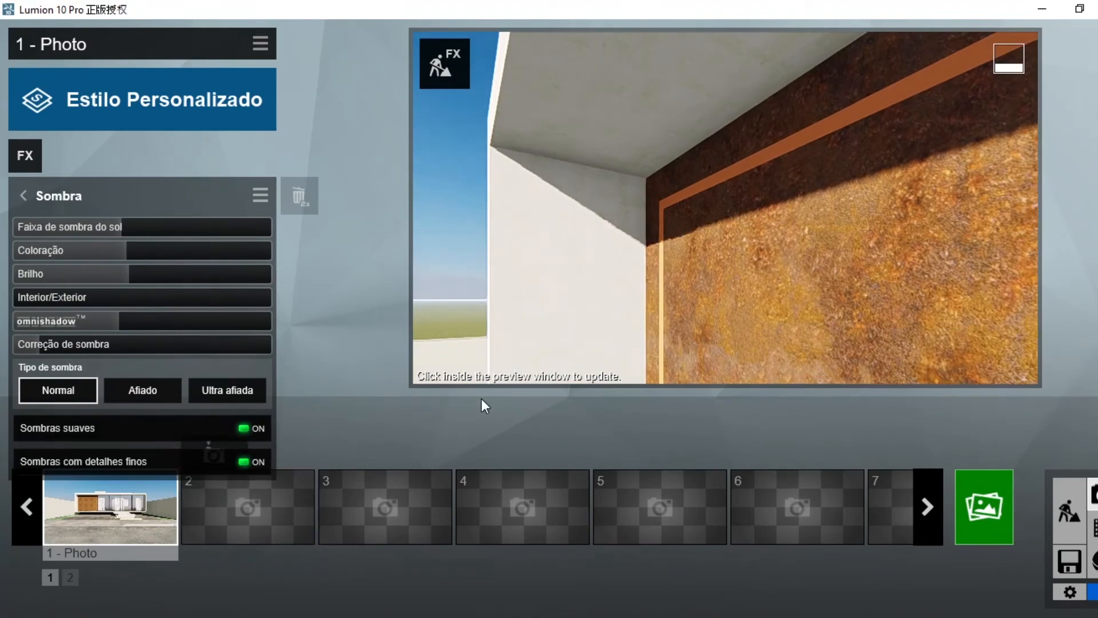
Examine the shadow cast by the furniture's wooden leg on the rug inside the house up close.
{"action": "right_click_drag", "start_coordinate": [641, 269], "coordinate": [475, 360]}
{"action": "key", "text": "w"}
{"action": "key", "text": "w"}
{"action": "key", "text": "w"}
{"action": "key", "text": "w"}
{"action": "key", "text": "d"}
{"action": "key", "text": "w"}
{"action": "key", "text": "d"}
{"action": "key", "text": "s"}
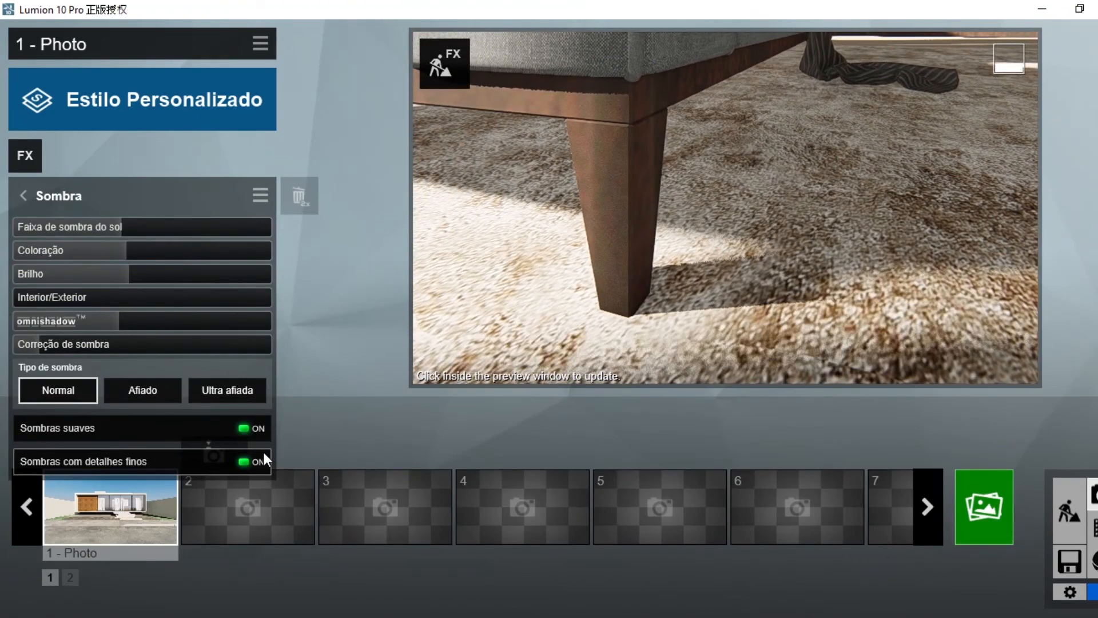
Compare the leg's shadow by toggling Sombras com detalhes finos and Sombras suaves, leave both on, and return to photo 1's saved view.
{"action": "left_click", "coordinate": [264, 454]}
{"action": "left_click", "coordinate": [265, 460]}
{"action": "left_click", "coordinate": [264, 460]}
{"action": "left_click", "coordinate": [264, 459]}
{"action": "left_click", "coordinate": [264, 460]}
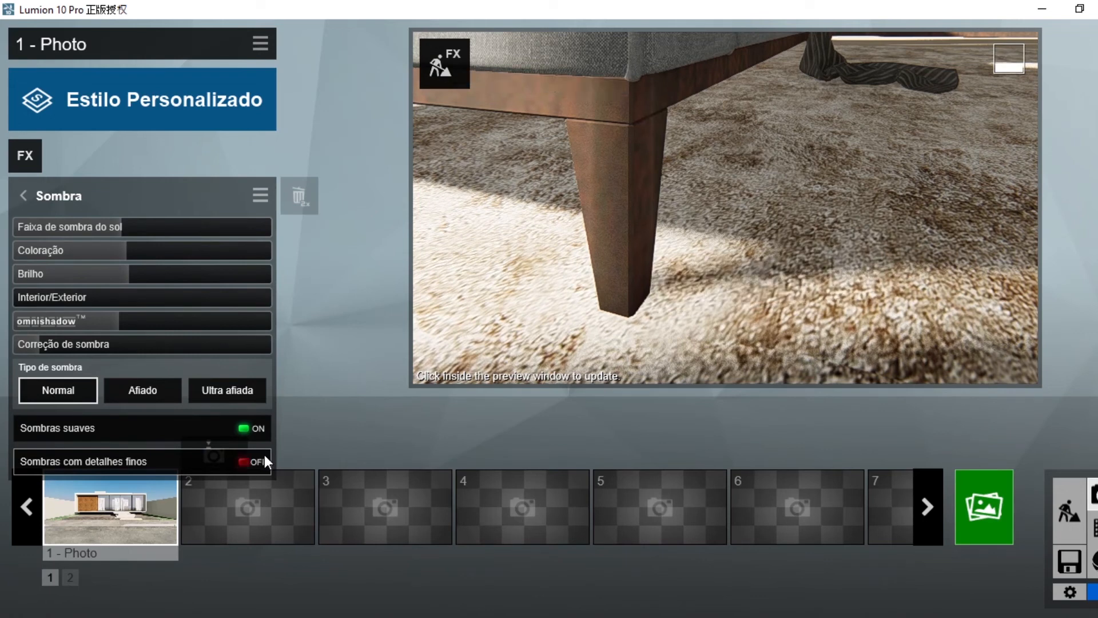
{"action": "left_click", "coordinate": [265, 460]}
{"action": "left_click", "coordinate": [265, 460]}
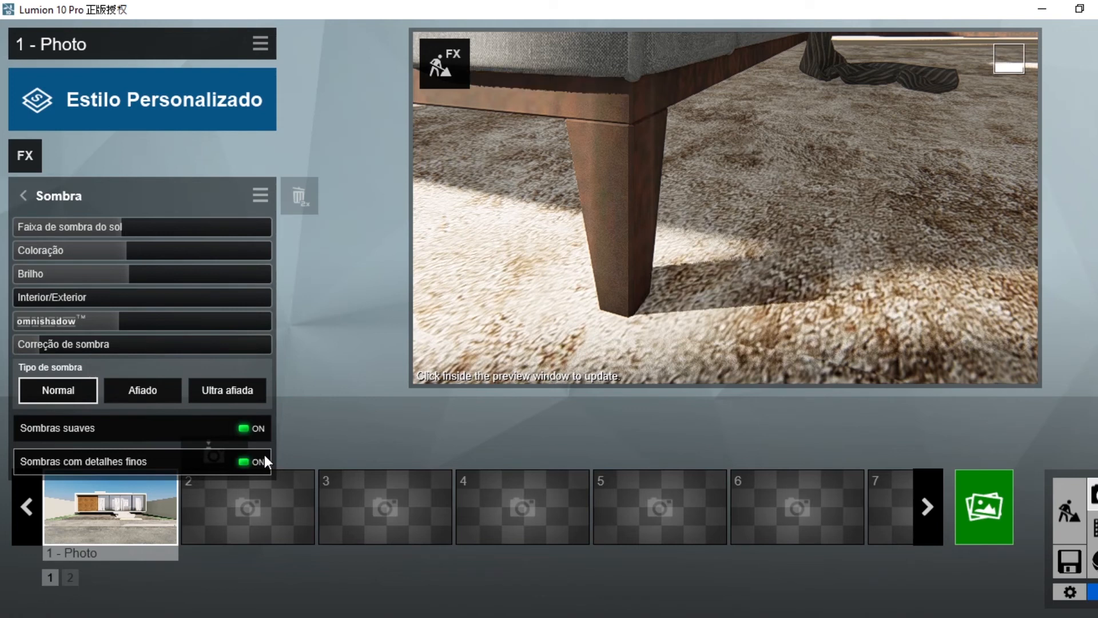
{"action": "left_click", "coordinate": [265, 428]}
{"action": "left_click", "coordinate": [264, 429]}
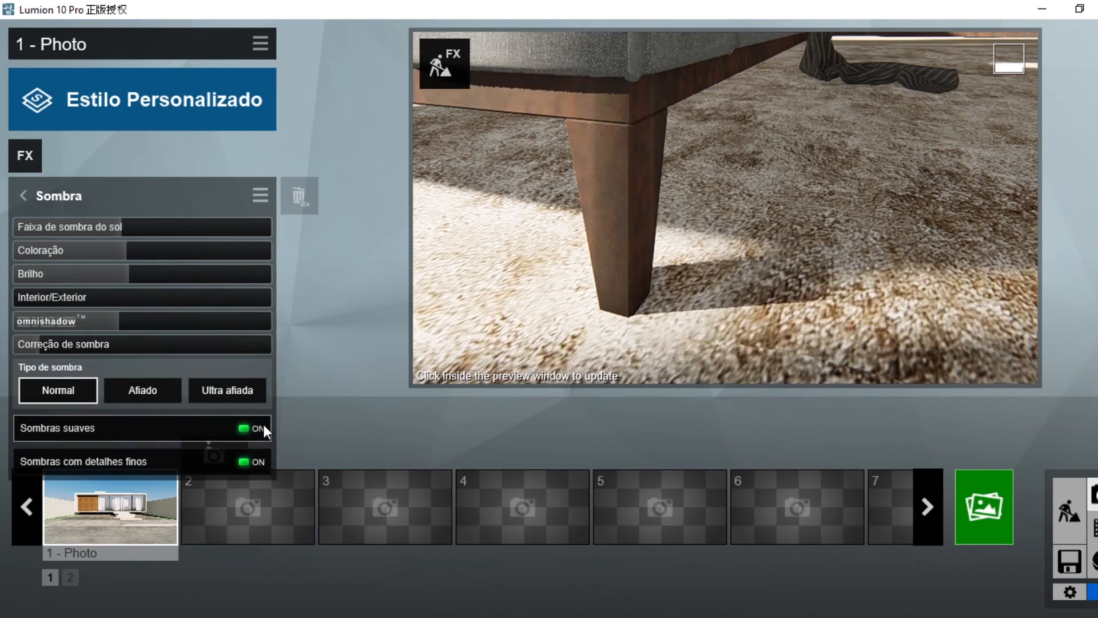
{"action": "left_click", "coordinate": [264, 461]}
{"action": "left_click", "coordinate": [263, 461]}
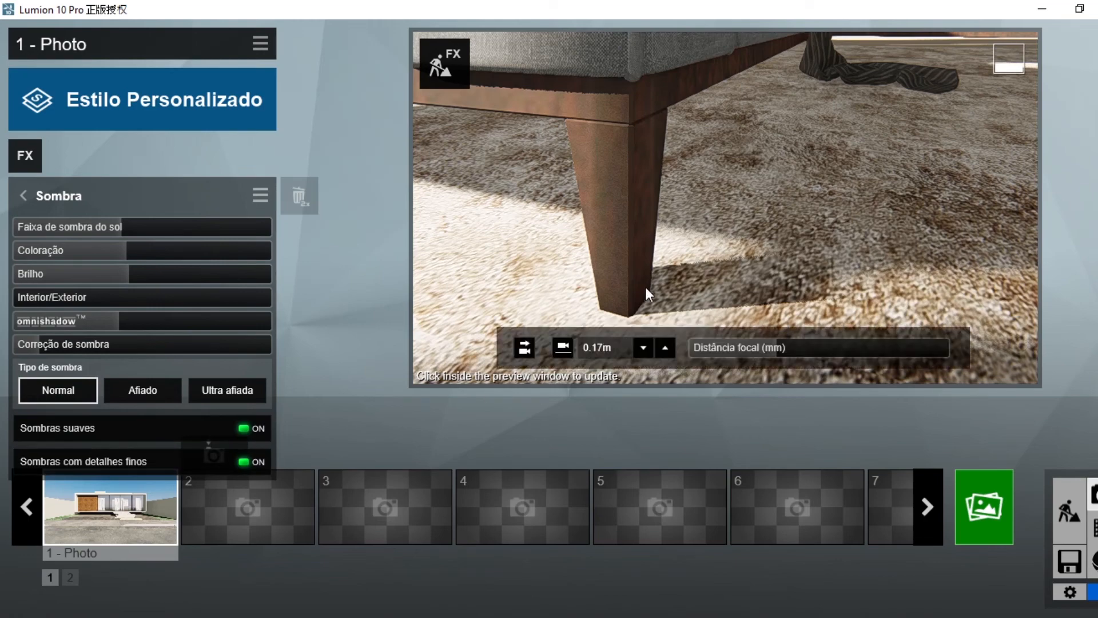
{"action": "key", "text": "shift+1"}
{"action": "left_click", "coordinate": [139, 503]}
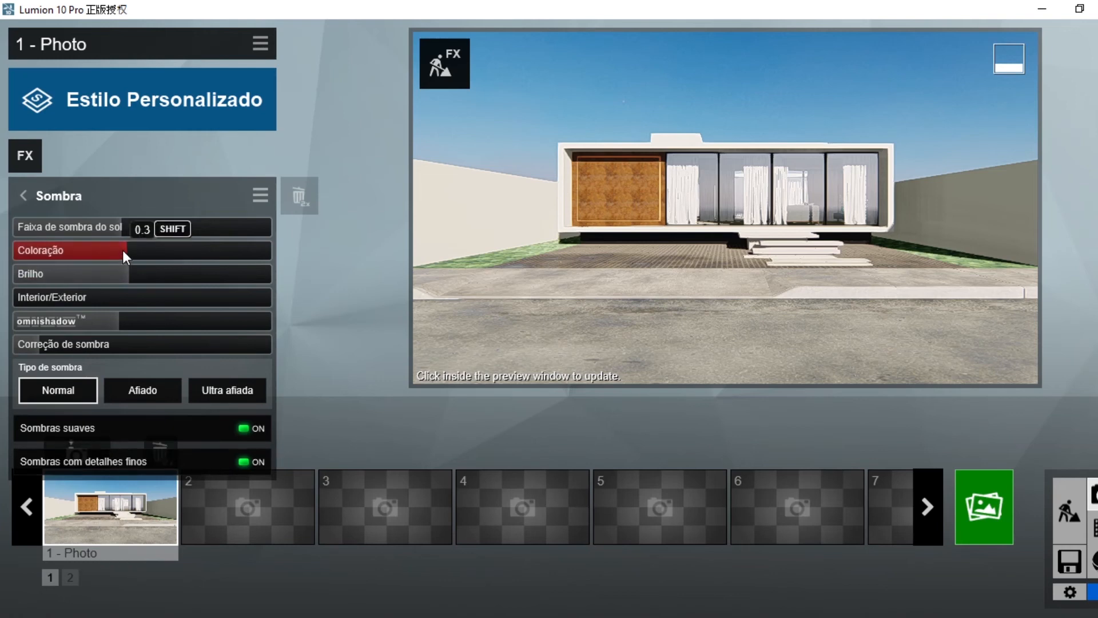
Compare extreme values of the Sombra effect's Coloração, set it back to 0.3, and lower its Brilho slightly.
{"action": "left_click_drag", "start_coordinate": [127, 252], "coordinate": [383, 262]}
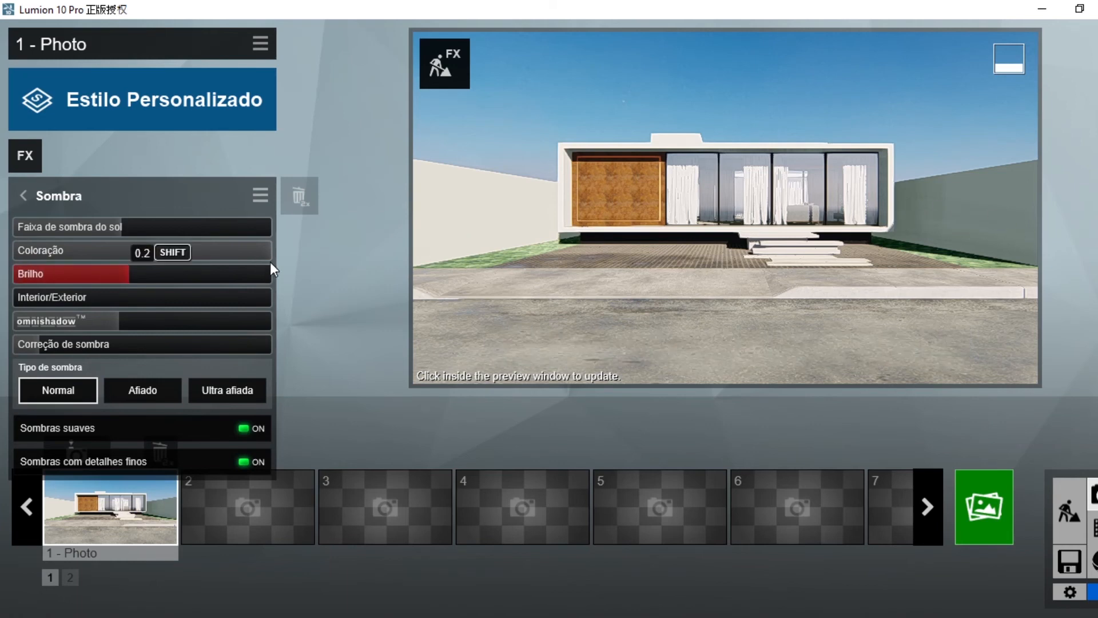
{"action": "left_click_drag", "start_coordinate": [269, 258], "coordinate": [2, 273]}
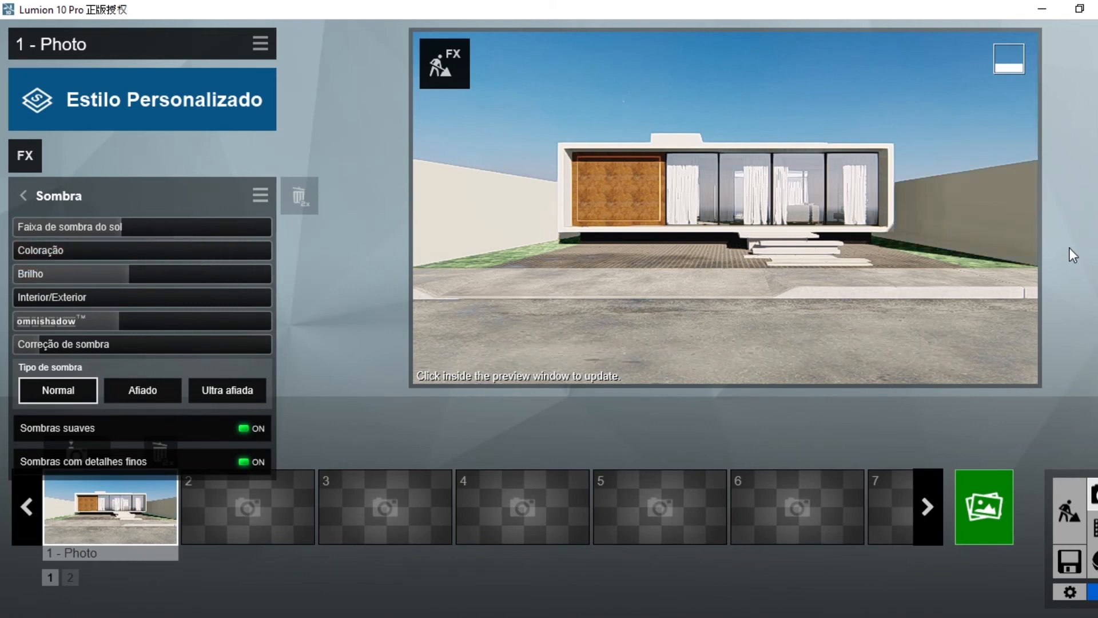
{"action": "left_click_drag", "start_coordinate": [218, 250], "coordinate": [127, 256]}
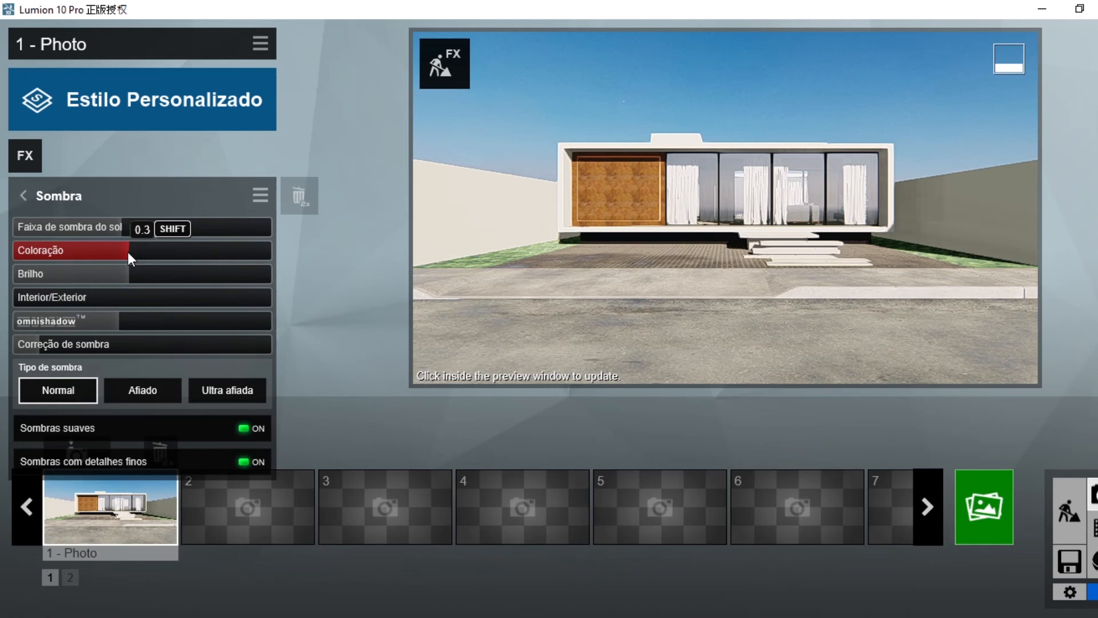
{"action": "left_click_drag", "start_coordinate": [126, 276], "coordinate": [77, 281]}
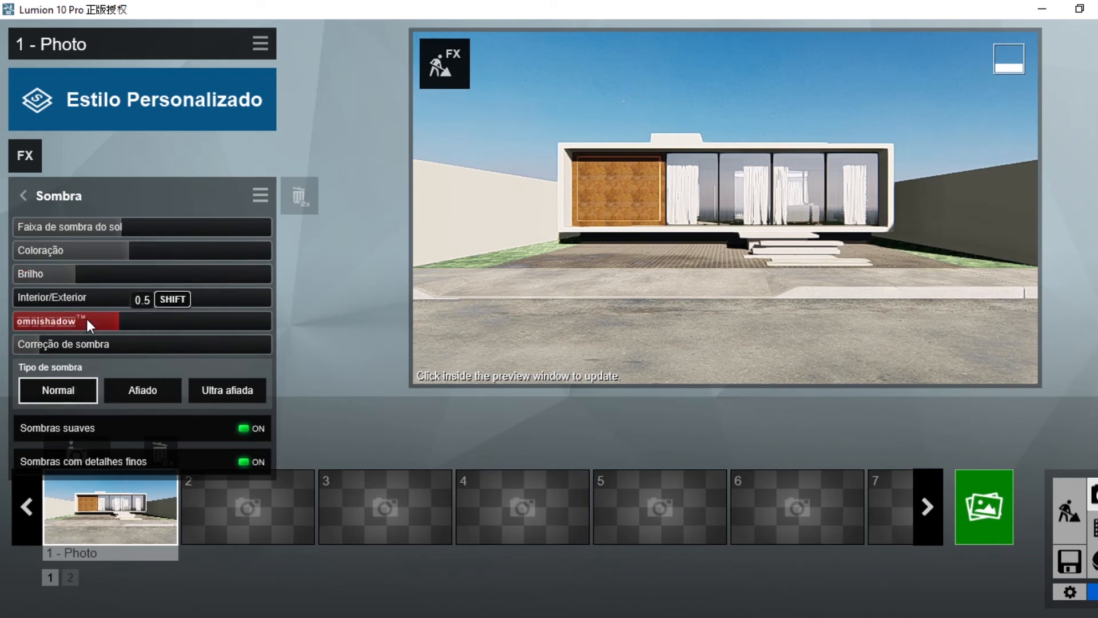
Lower the Sombra effect's omnishadow to 0.0 for comparison, and settle it at 0.1.
{"action": "left_click_drag", "start_coordinate": [126, 325], "coordinate": [42, 349]}
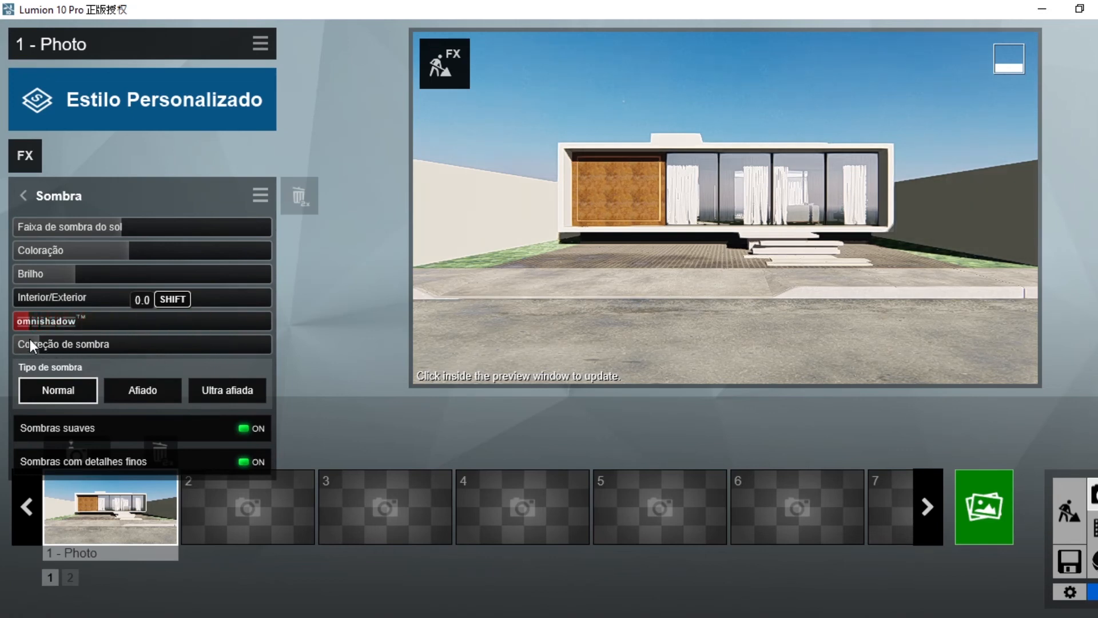
{"action": "left_click_drag", "start_coordinate": [30, 339], "coordinate": [52, 342]}
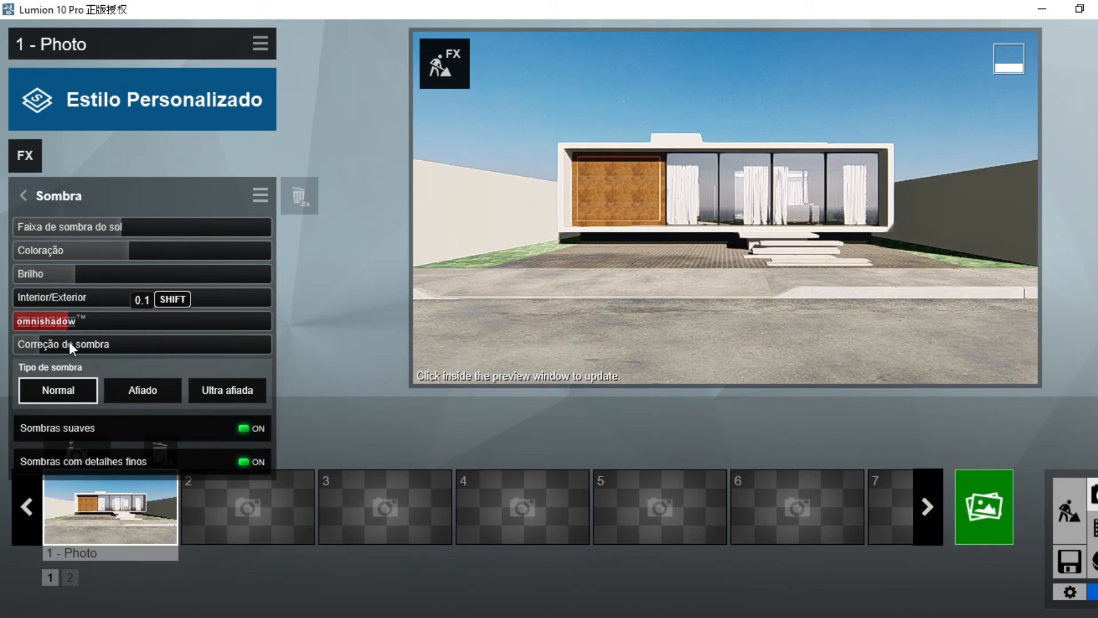
{"action": "left_click_drag", "start_coordinate": [70, 341], "coordinate": [70, 342]}
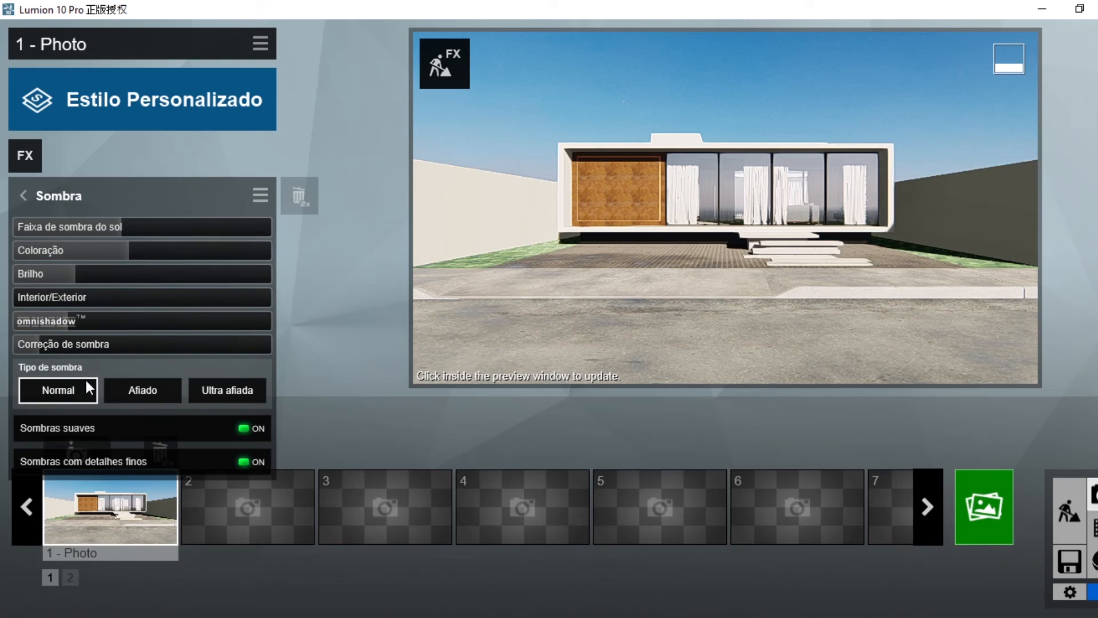
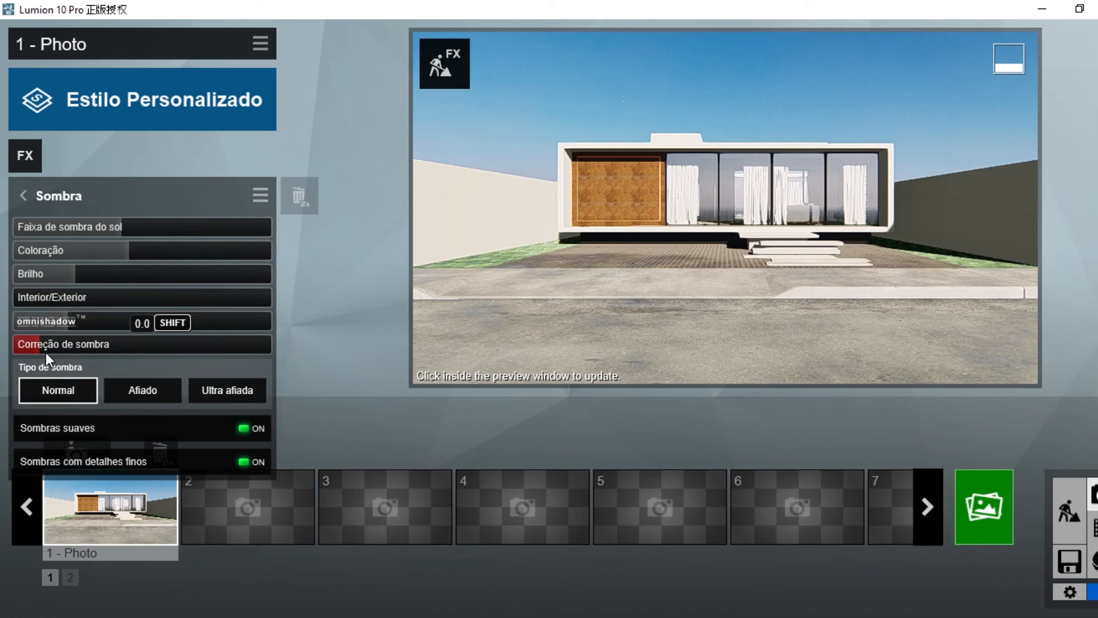
Set Brilho geral in photo 1's Céus Reais effect to 1.0 and return to the effect list.
{"action": "left_click", "coordinate": [25, 198]}
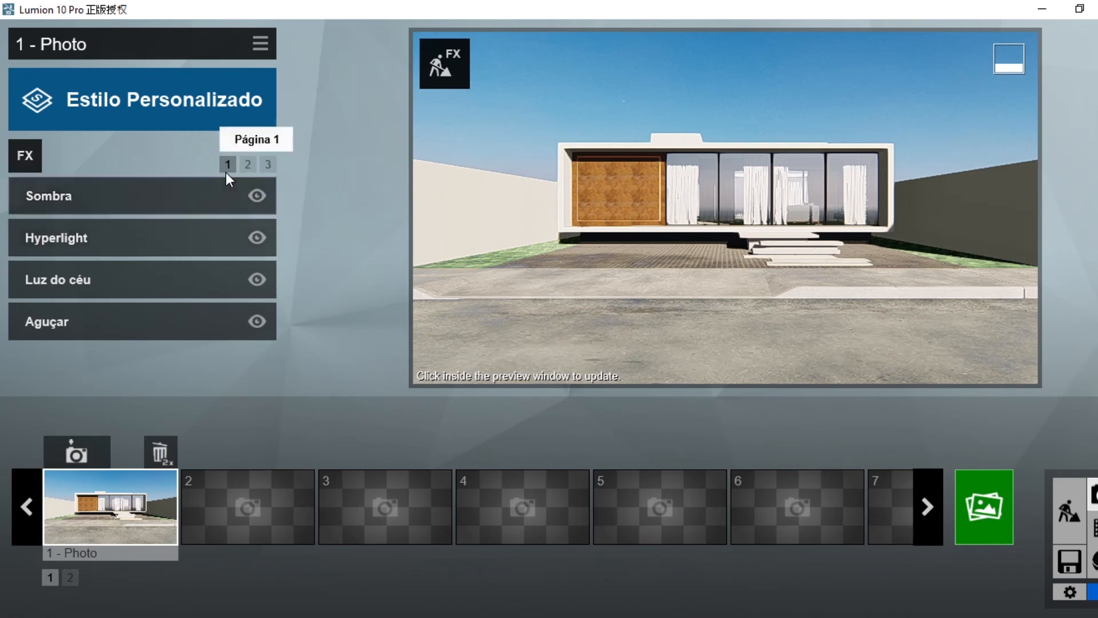
{"action": "left_click", "coordinate": [248, 166]}
{"action": "left_click", "coordinate": [268, 165]}
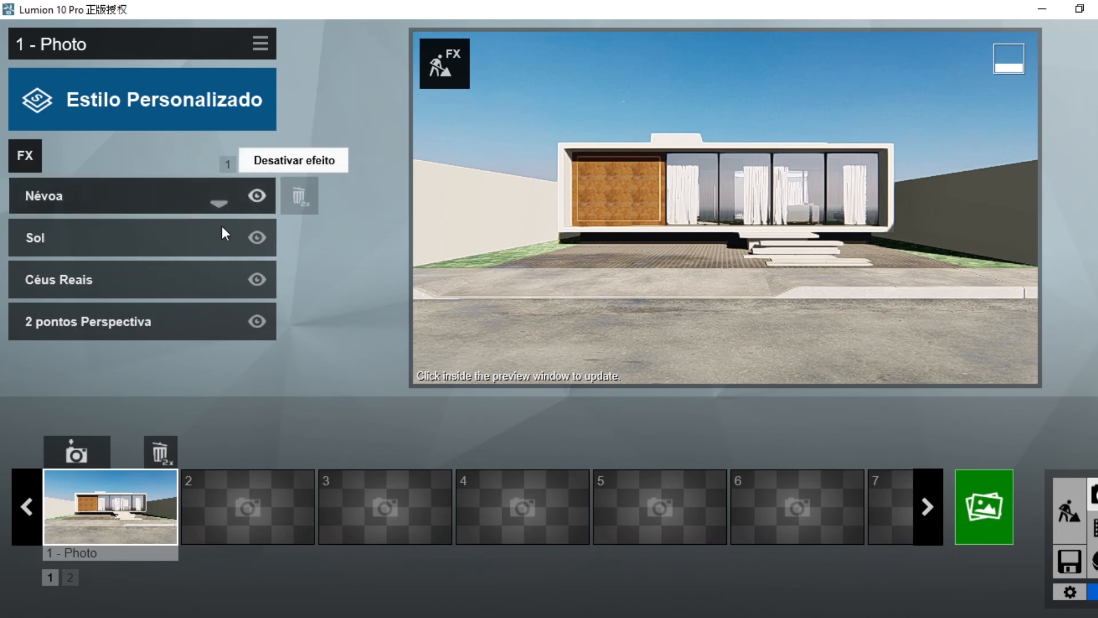
{"action": "left_click", "coordinate": [122, 290]}
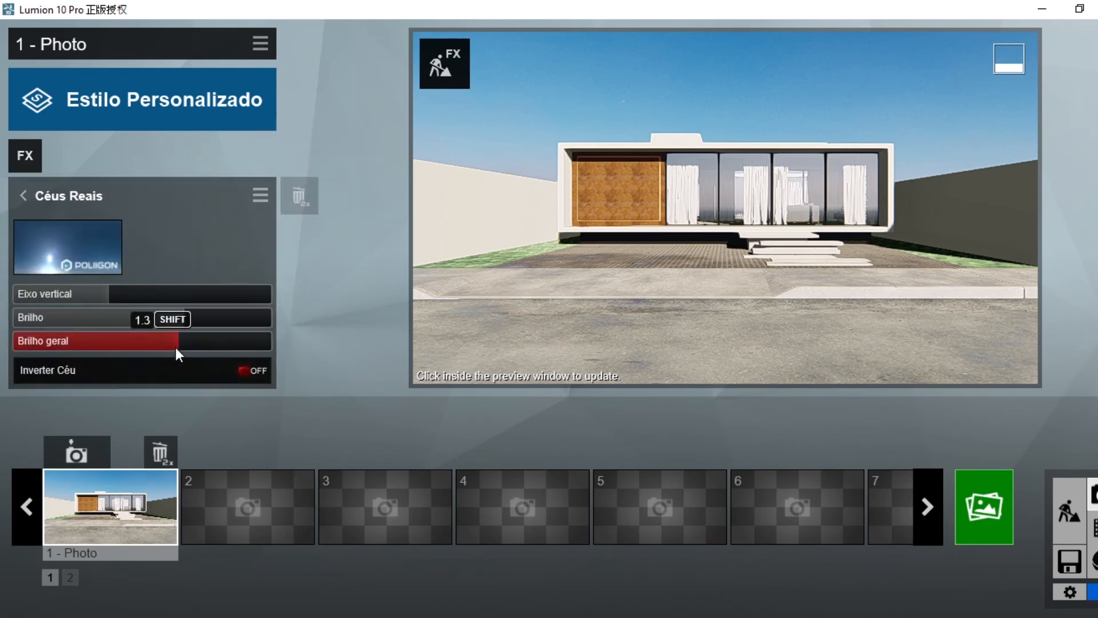
{"action": "left_click_drag", "start_coordinate": [176, 348], "coordinate": [144, 347]}
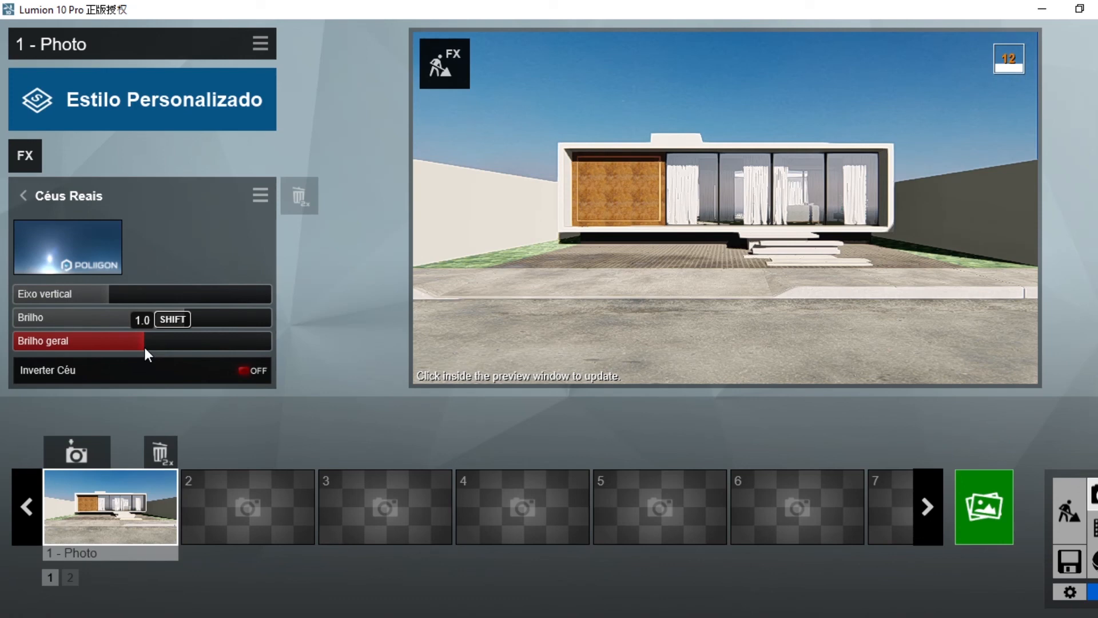
{"action": "left_click", "coordinate": [80, 200]}
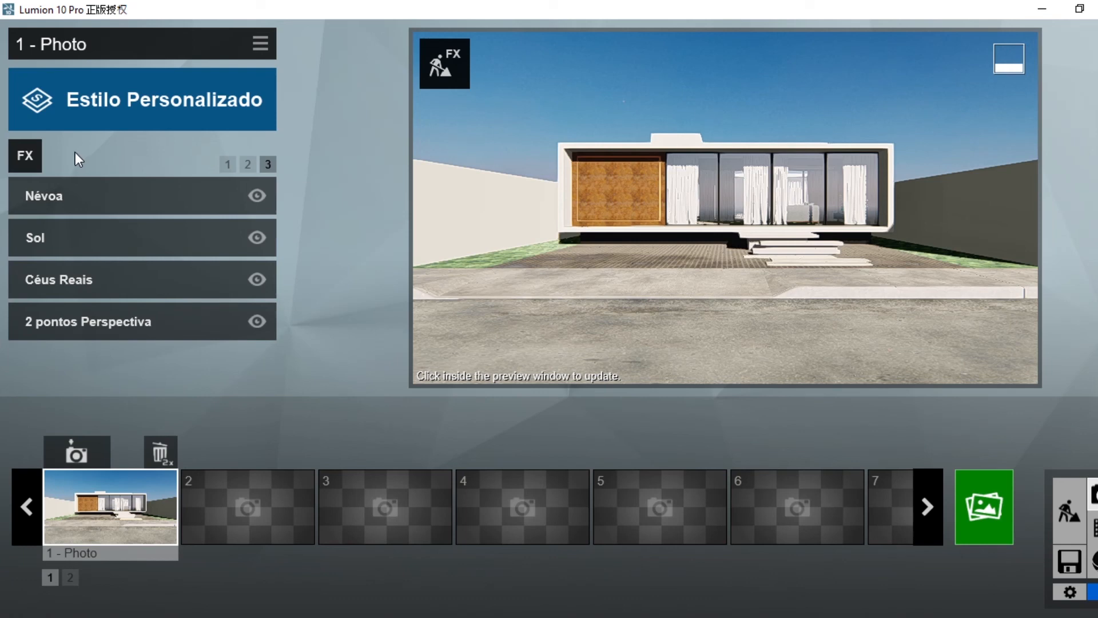
{"action": "left_click", "coordinate": [94, 279]}
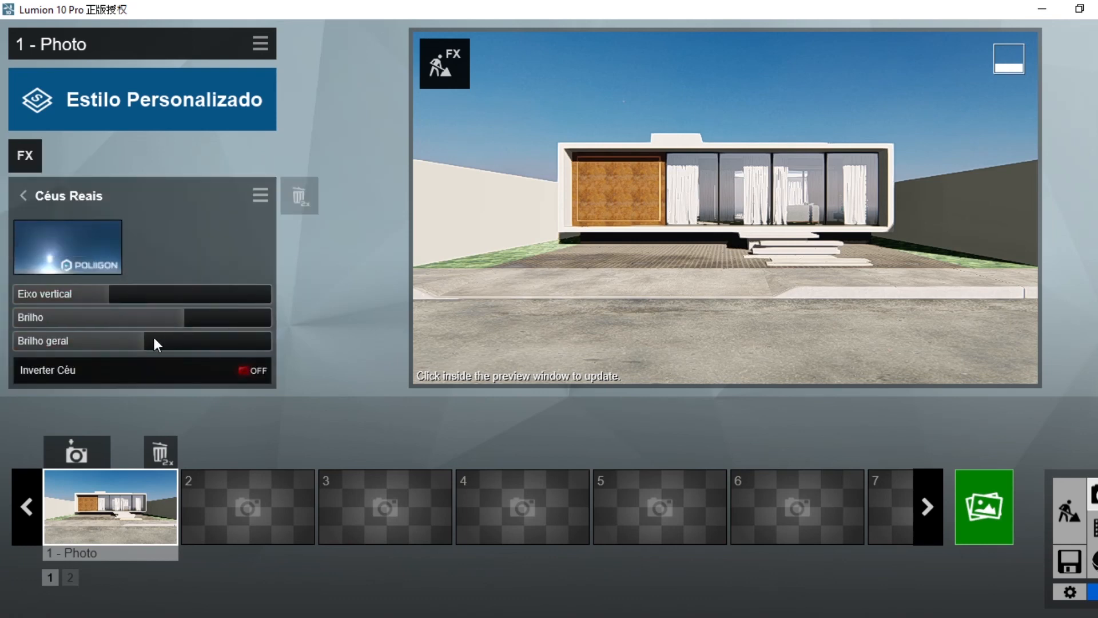
{"action": "left_click", "coordinate": [67, 201]}
Add the advanced Reflexão effect to photo 1 and turn on speedray Reflexões, toggling it to compare the result.
{"action": "left_click", "coordinate": [30, 155]}
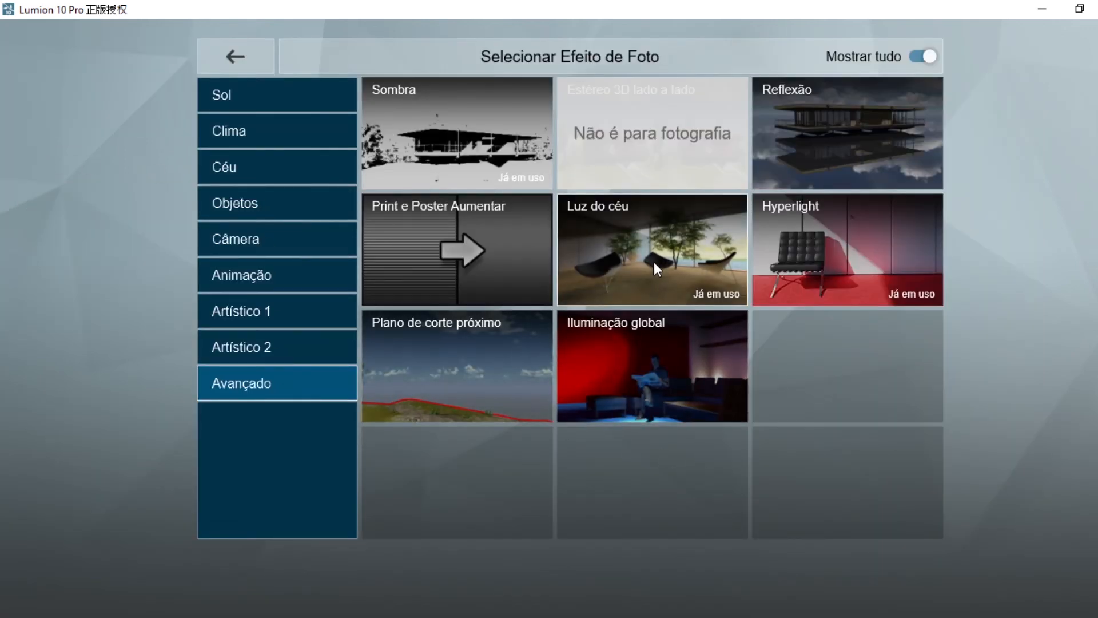
{"action": "left_click", "coordinate": [840, 136]}
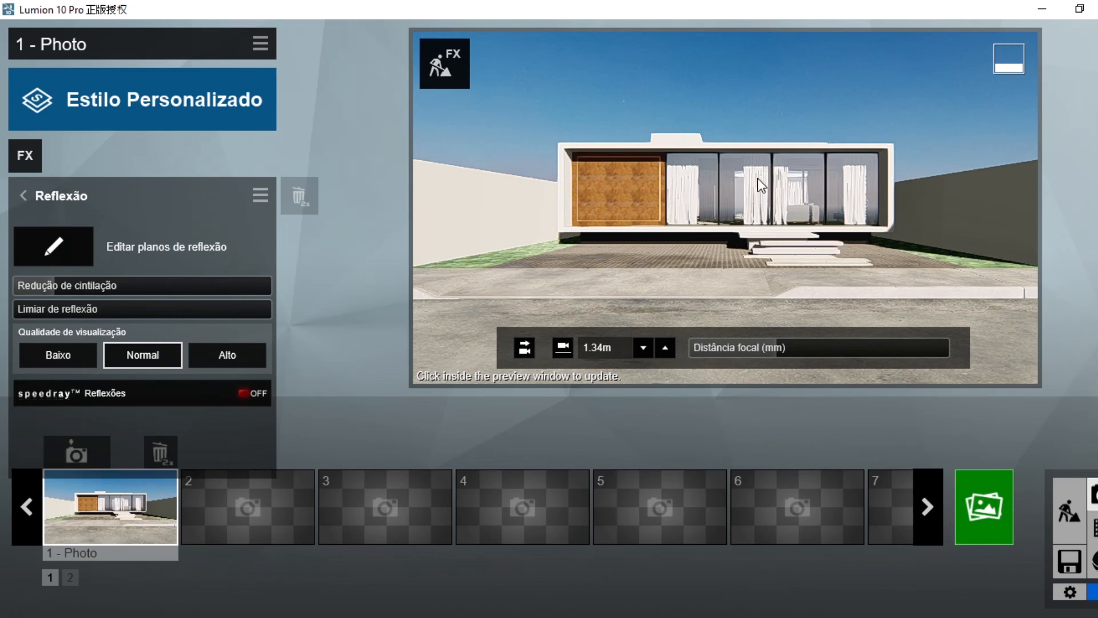
{"action": "left_click", "coordinate": [245, 394]}
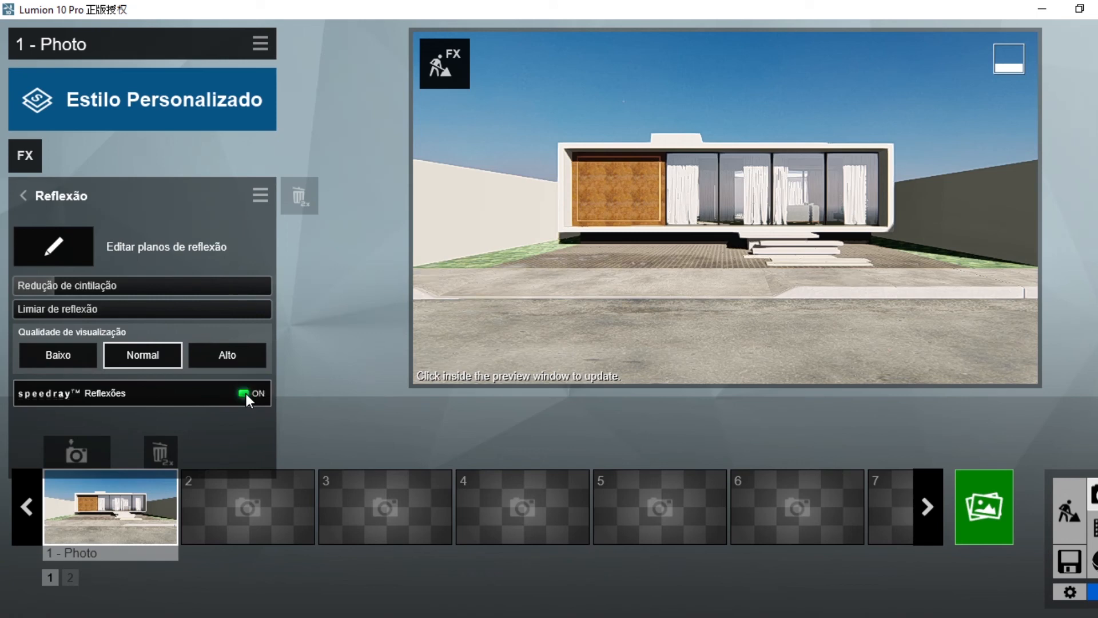
{"action": "left_click", "coordinate": [245, 394]}
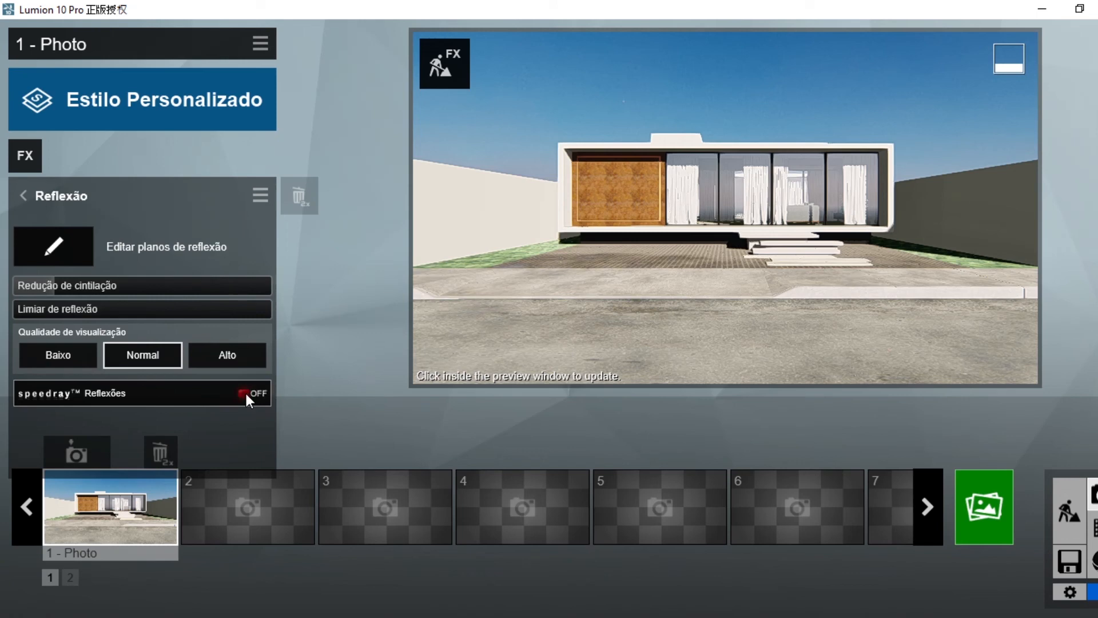
{"action": "left_click", "coordinate": [245, 393]}
{"action": "left_click", "coordinate": [244, 394]}
{"action": "left_click", "coordinate": [245, 393]}
{"action": "left_click", "coordinate": [245, 394]}
{"action": "left_click", "coordinate": [245, 394]}
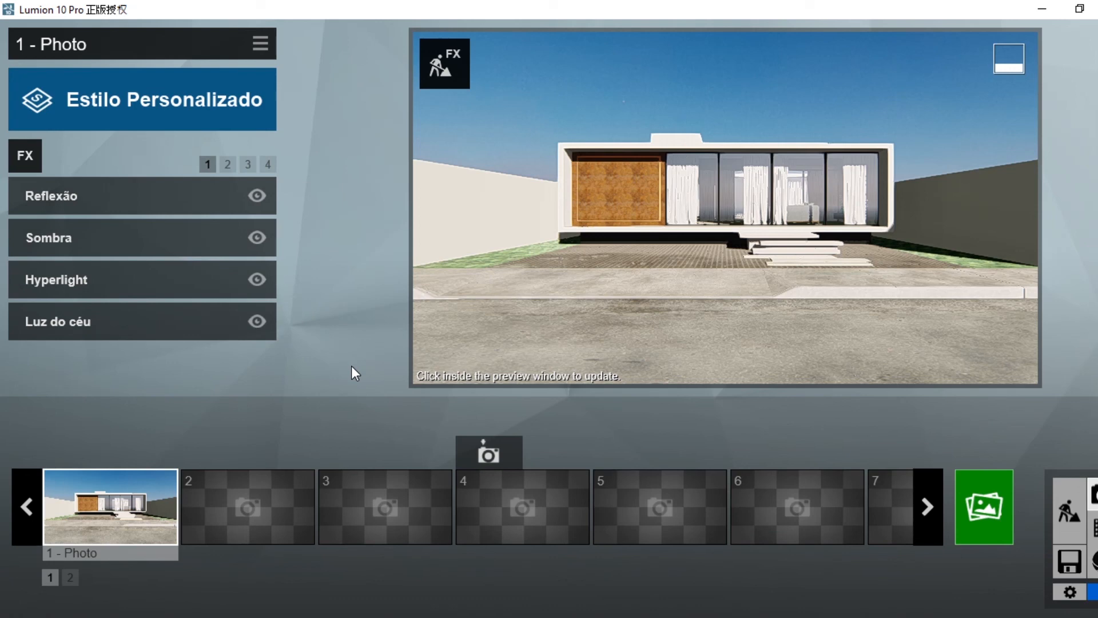
Look through photo 1's applied effects and update the preview to check the complete effect stack.
{"action": "mouse_move", "coordinate": [708, 42]}
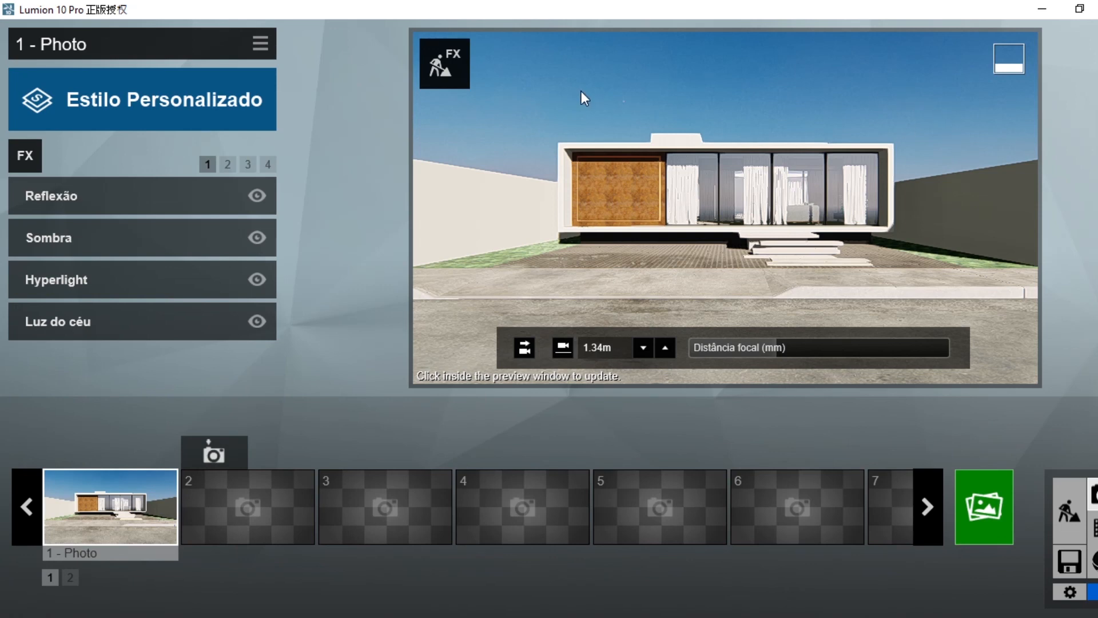
{"action": "left_click", "coordinate": [227, 164]}
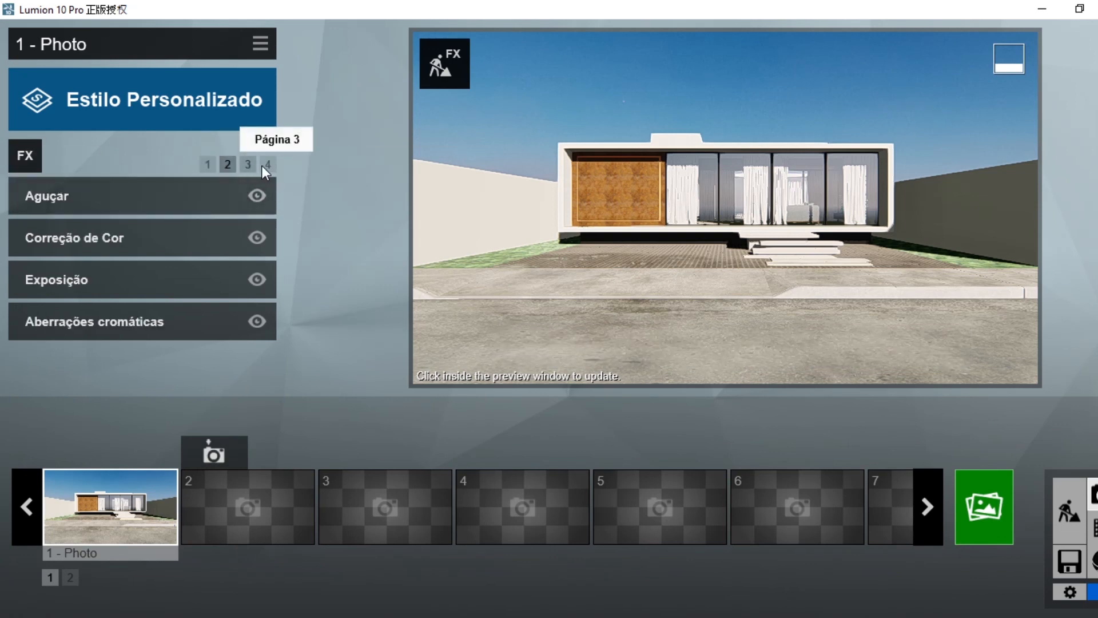
{"action": "left_click", "coordinate": [268, 164]}
{"action": "left_click", "coordinate": [228, 164]}
{"action": "left_click", "coordinate": [208, 164]}
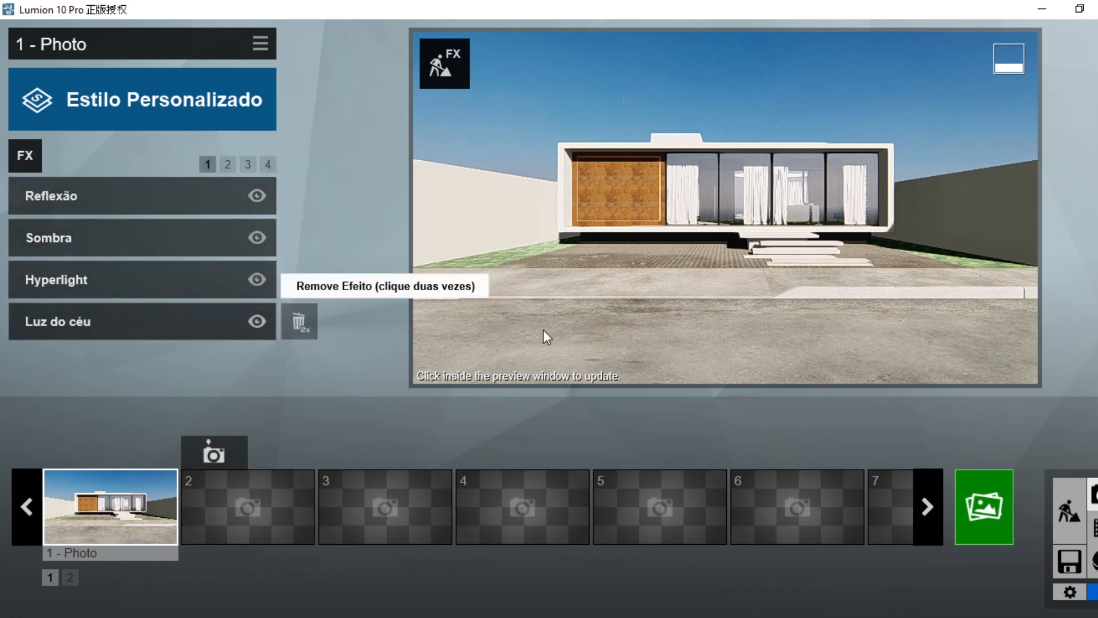
{"action": "left_click", "coordinate": [552, 221]}
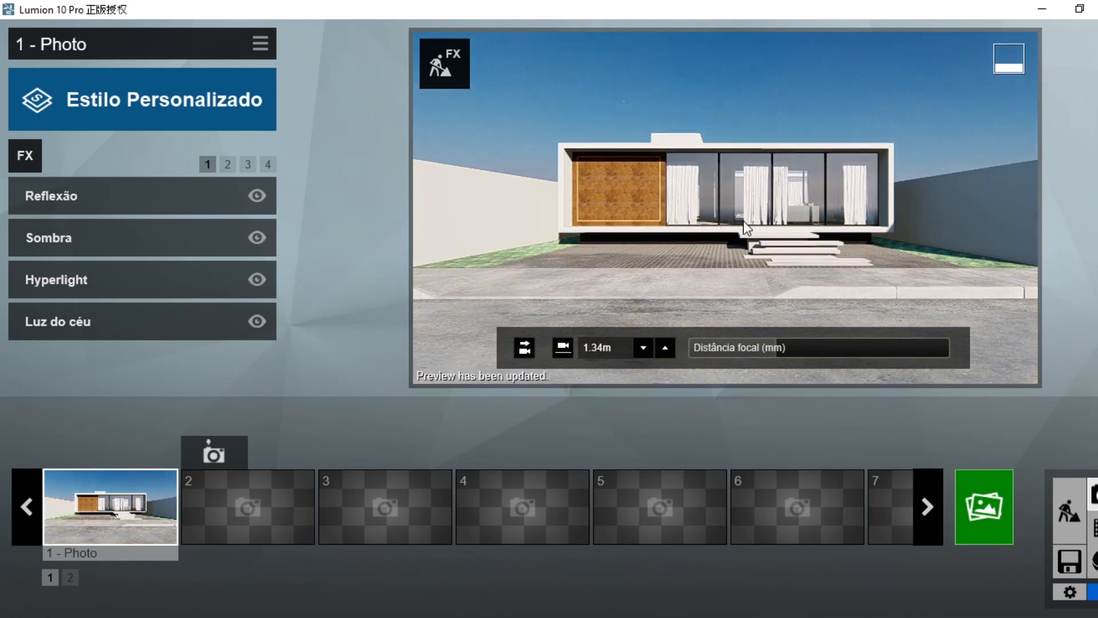
Examine the sun's position in the sky with the Céus Reais and Sol effects, and return to photo 1's saved view.
{"action": "left_click", "coordinate": [272, 166]}
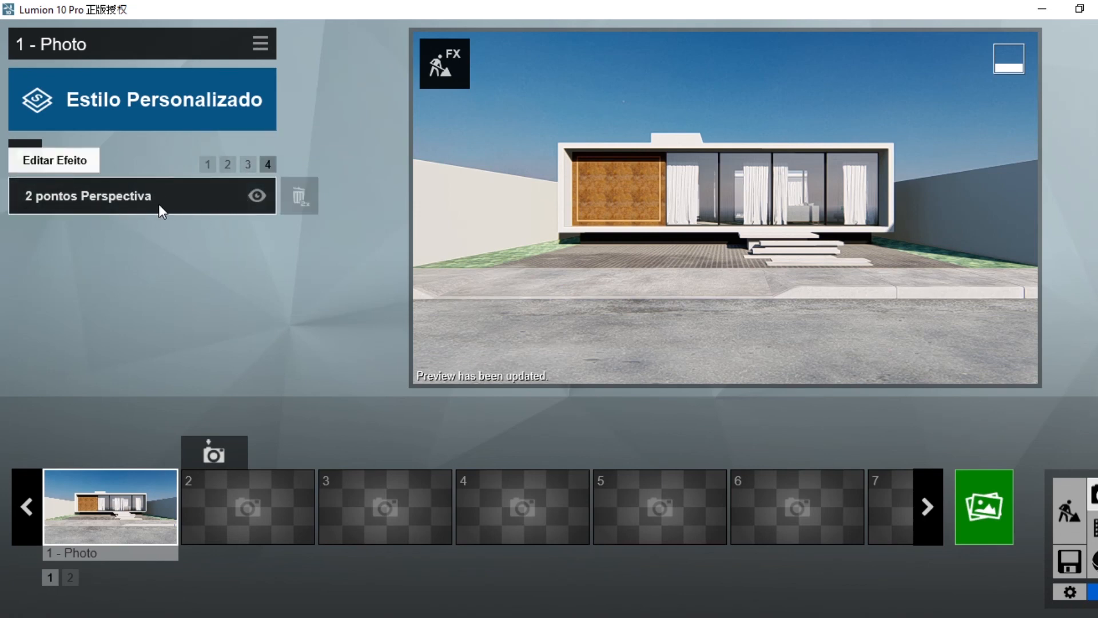
{"action": "left_click", "coordinate": [248, 165]}
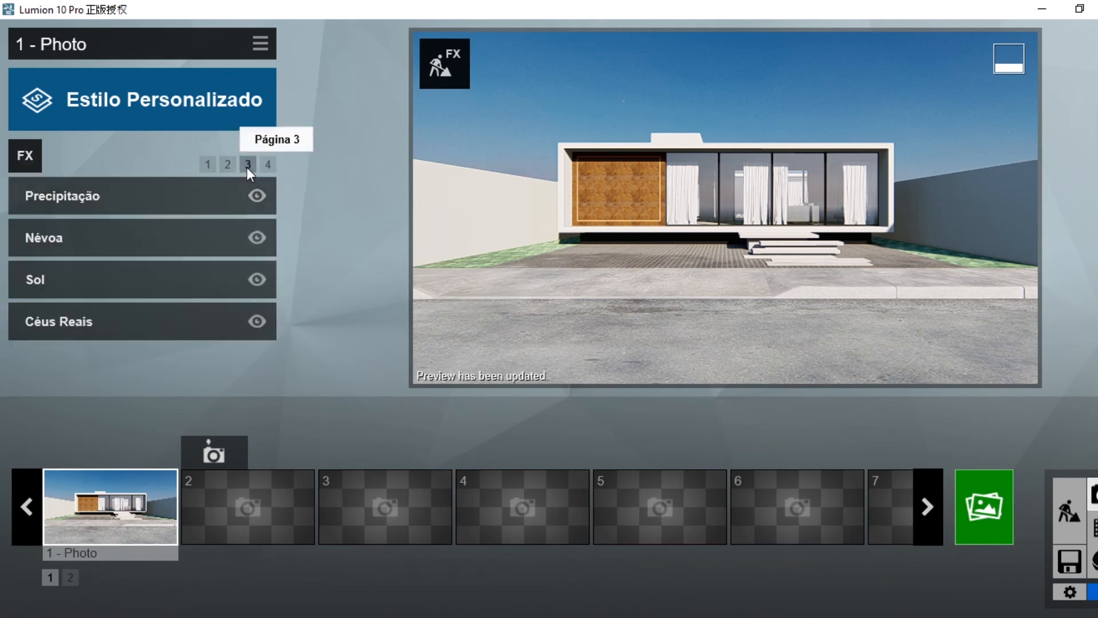
{"action": "left_click", "coordinate": [77, 328]}
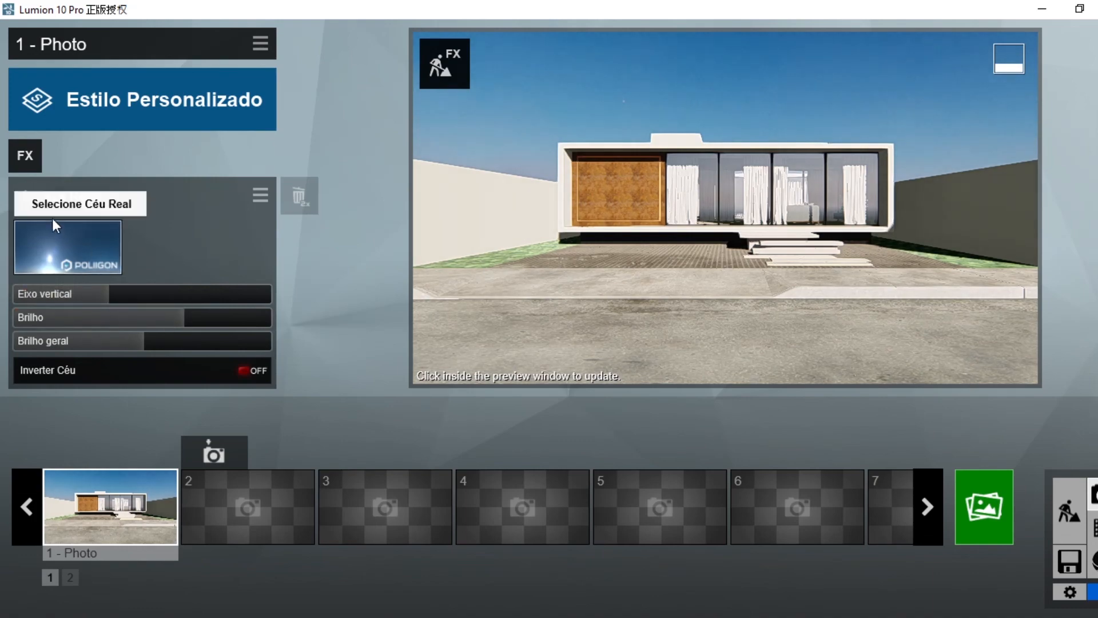
{"action": "right_click_drag", "start_coordinate": [765, 235], "coordinate": [765, 234]}
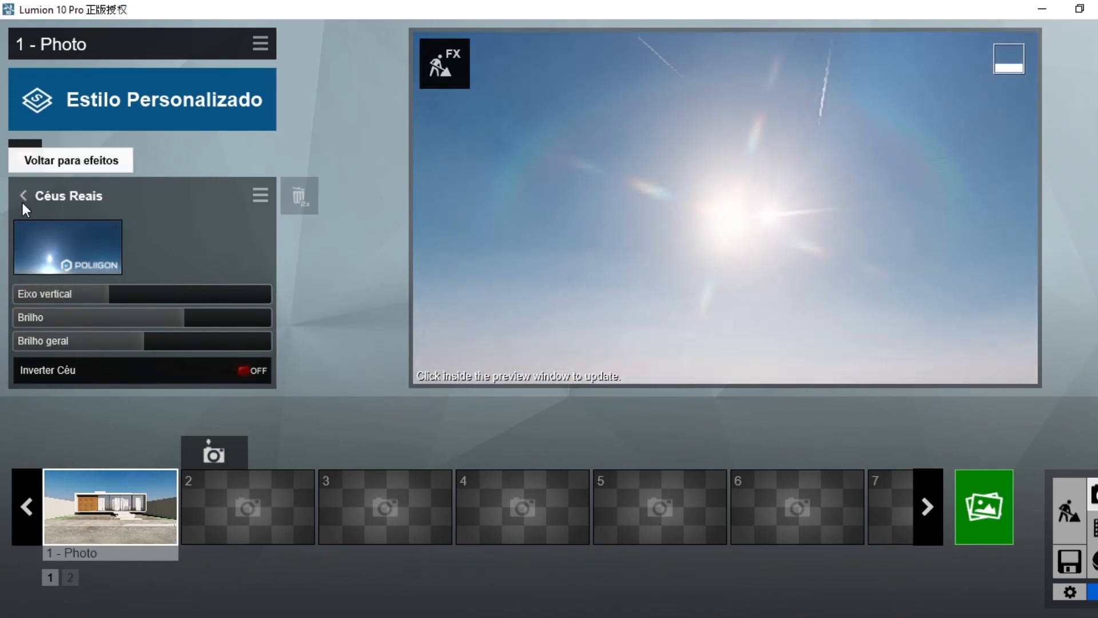
{"action": "left_click", "coordinate": [23, 197]}
{"action": "left_click", "coordinate": [122, 281]}
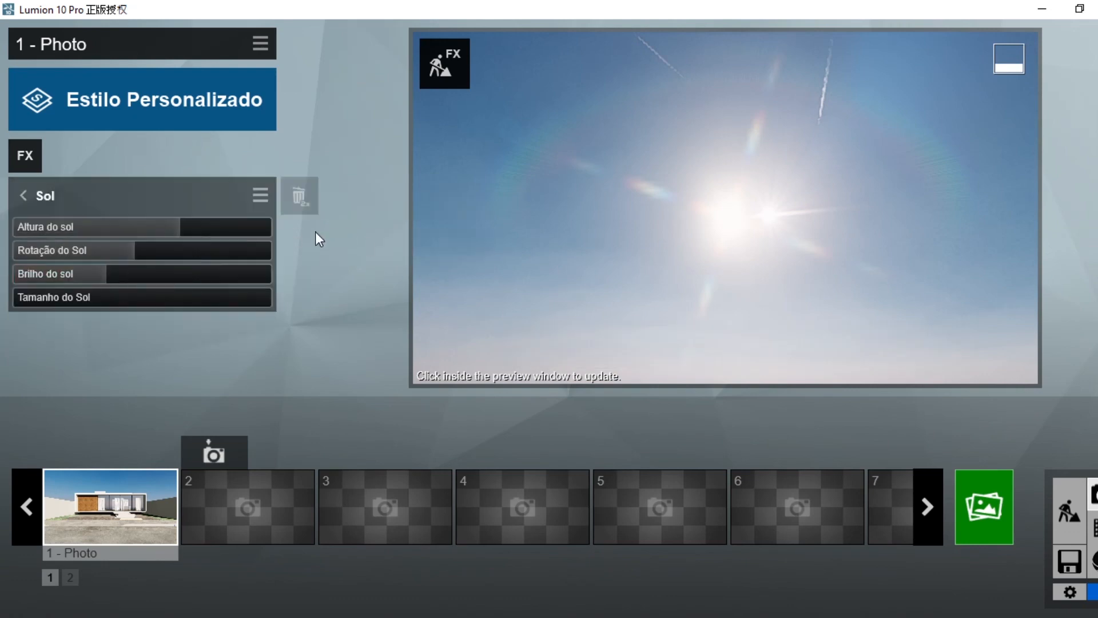
{"action": "right_click_drag", "start_coordinate": [813, 170], "coordinate": [726, 221]}
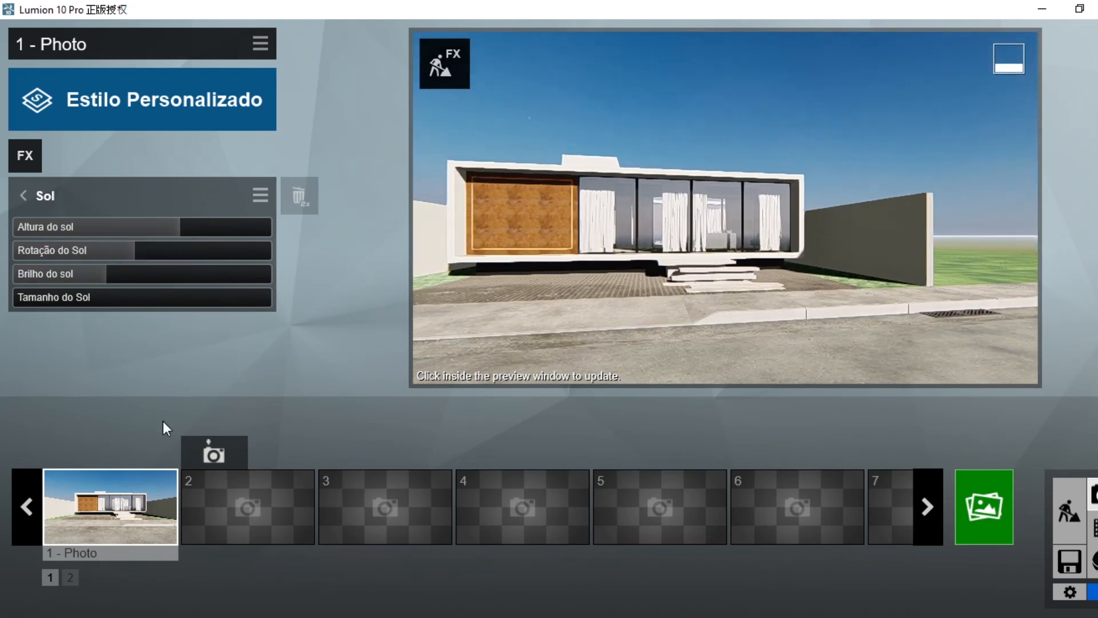
{"action": "left_click", "coordinate": [125, 495]}
Review the Névoa effect against the horizon from a raised camera, and return to photo 1's saved view and effect list.
{"action": "left_click", "coordinate": [24, 196]}
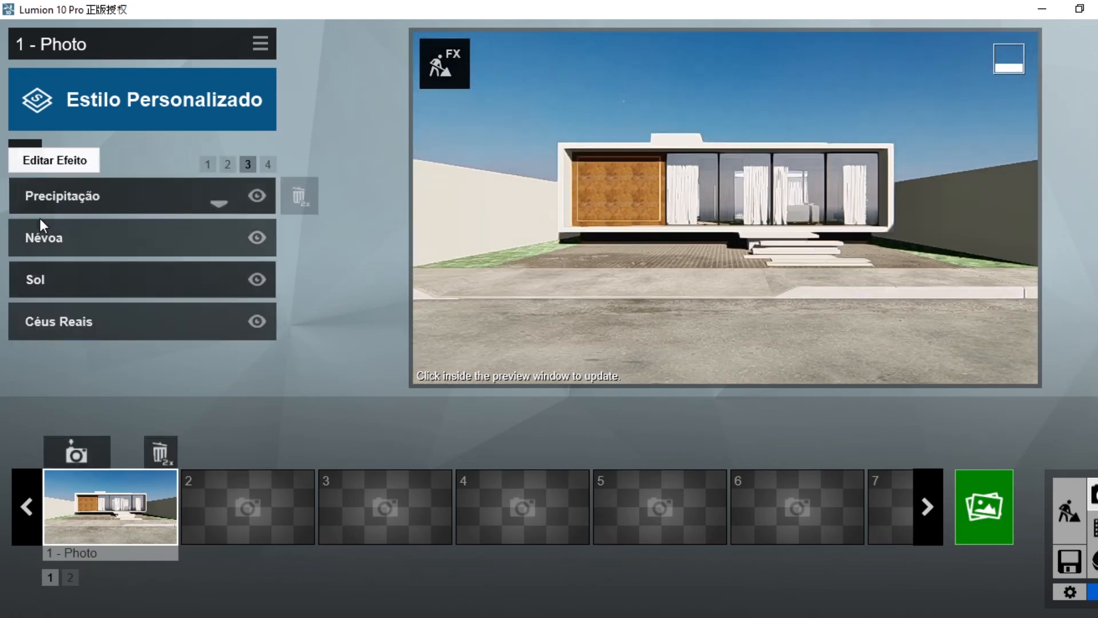
{"action": "left_click", "coordinate": [110, 243]}
{"action": "key", "text": "q"}
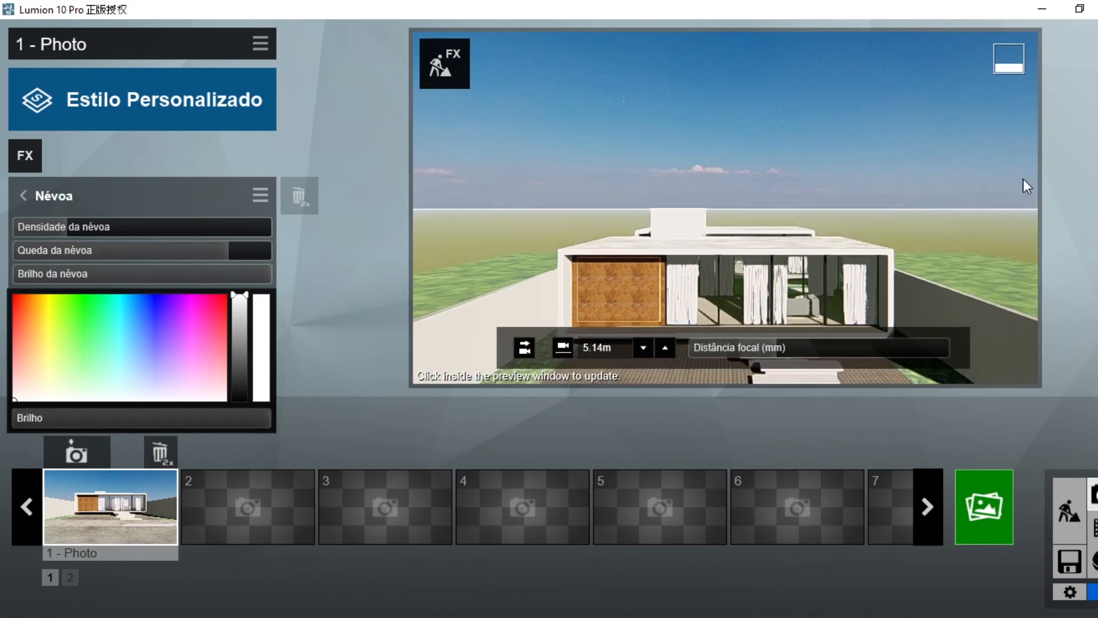
{"action": "key", "text": "e"}
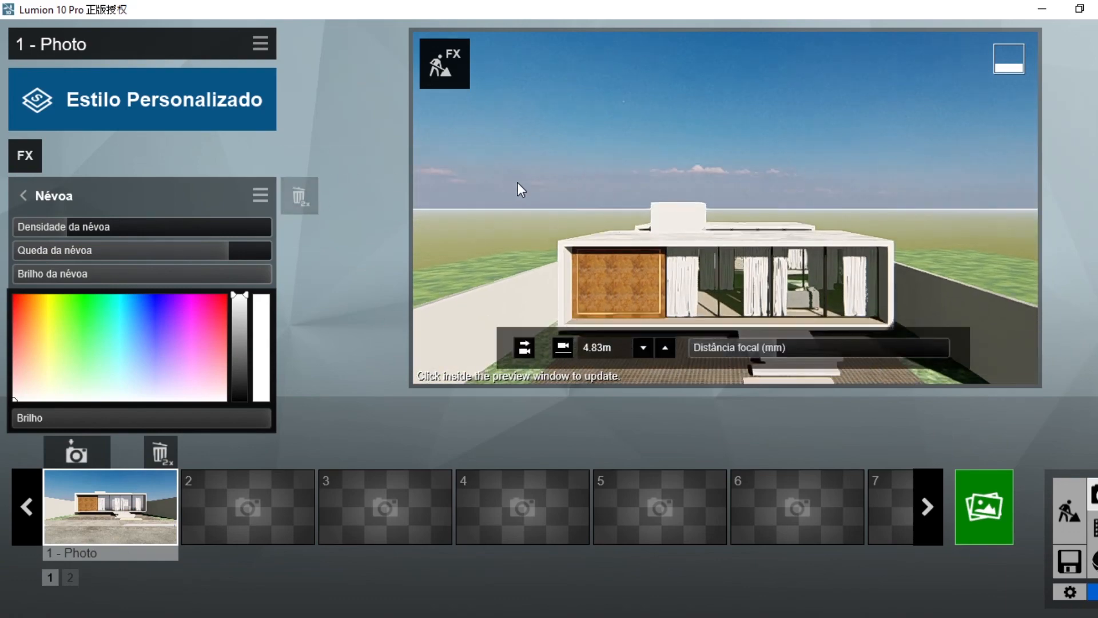
{"action": "key", "text": "e"}
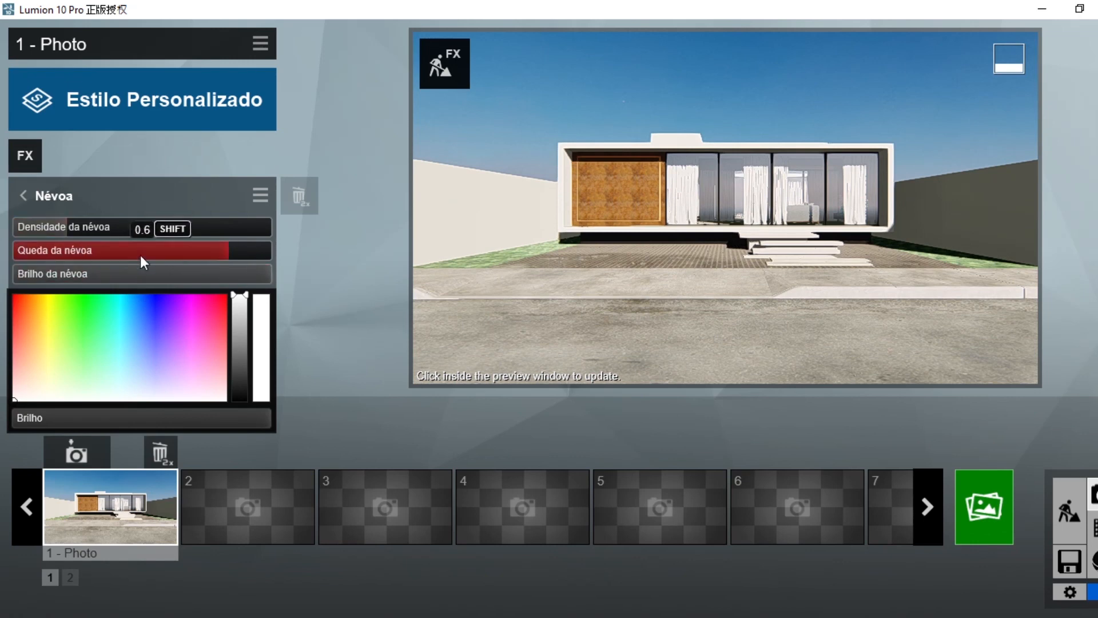
{"action": "left_click", "coordinate": [25, 195]}
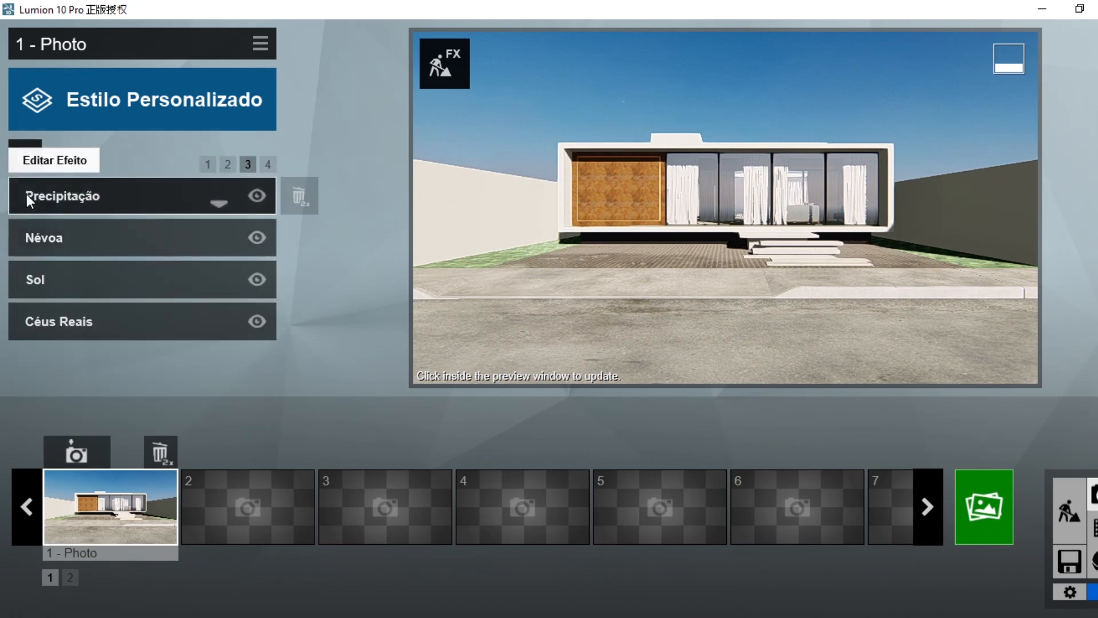
Review photo 1's Precipitação settings, including the precipitation phase and particle amount, and return to the effect list.
{"action": "left_click", "coordinate": [121, 198]}
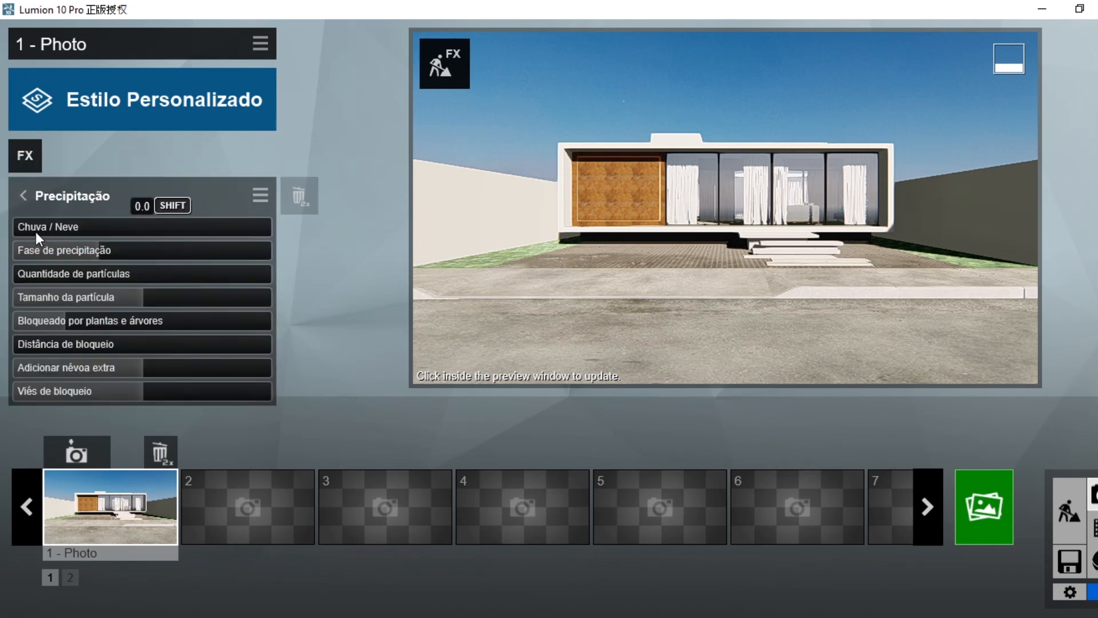
{"action": "left_click_drag", "start_coordinate": [59, 276], "coordinate": [1, 285]}
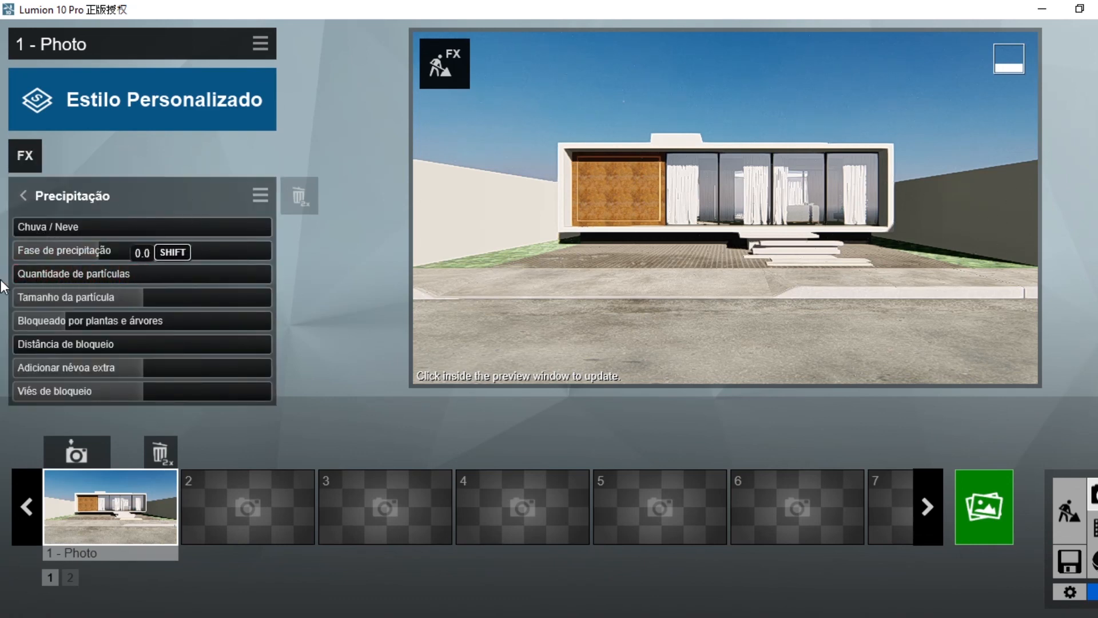
{"action": "mouse_move", "coordinate": [107, 255]}
{"action": "left_mouse_down"}
{"action": "mouse_move", "coordinate": [94, 256]}
{"action": "mouse_move", "coordinate": [111, 255]}
{"action": "left_mouse_up"}
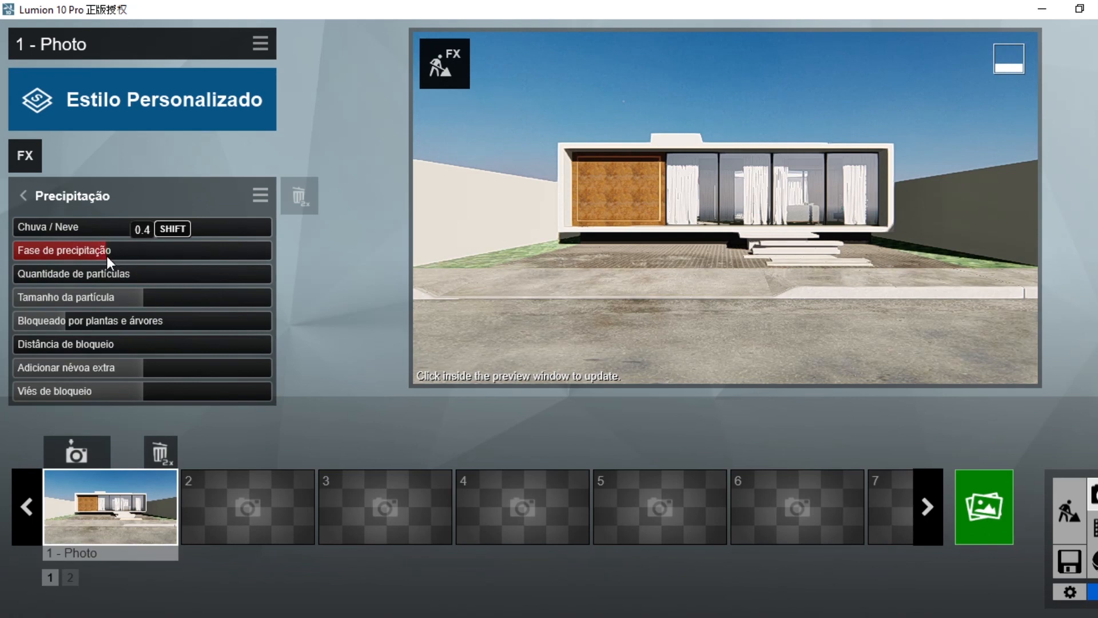
{"action": "left_click", "coordinate": [30, 192]}
Review the settings of photo 1's Aberrações cromáticas, Exposição, Correção de Cor and Aguçar effects one after another.
{"action": "left_click", "coordinate": [227, 165]}
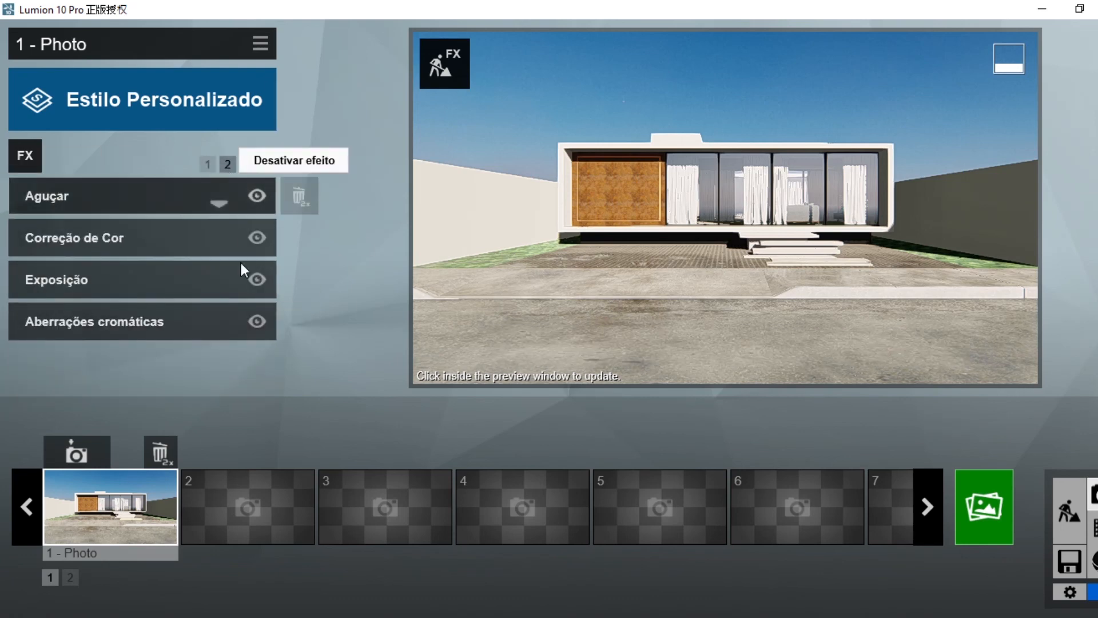
{"action": "left_click", "coordinate": [142, 328]}
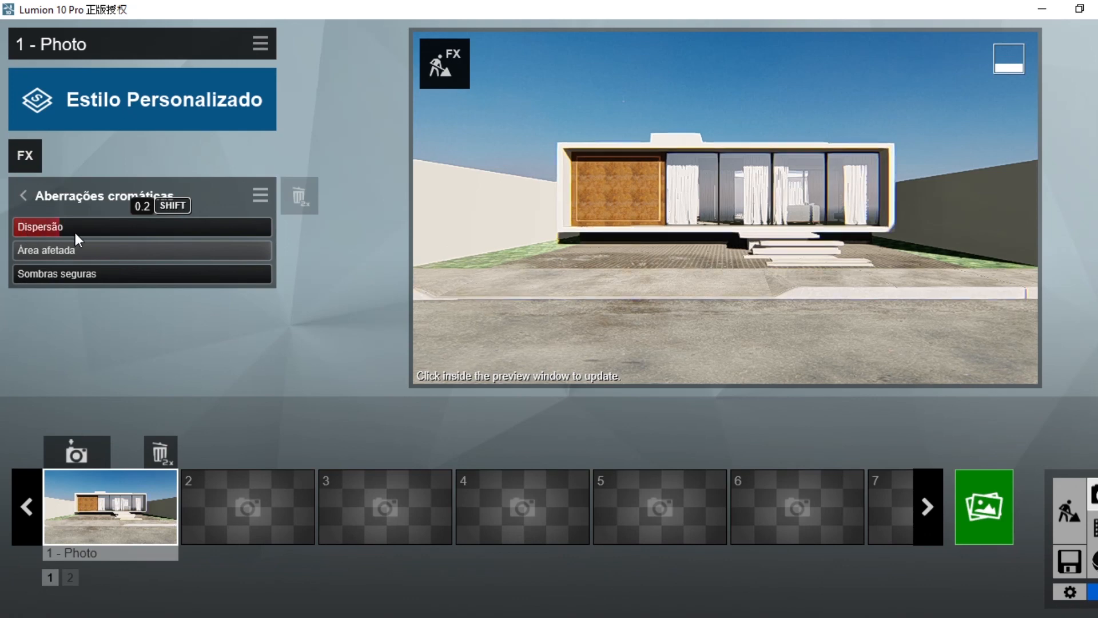
{"action": "left_click", "coordinate": [24, 197]}
{"action": "left_click", "coordinate": [123, 286]}
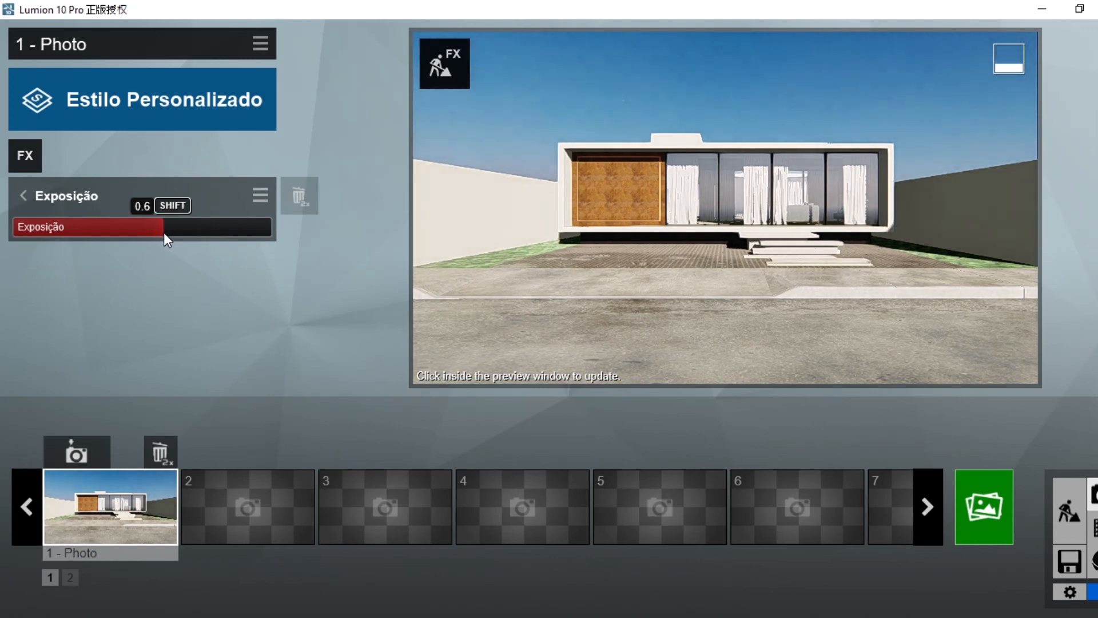
{"action": "left_click", "coordinate": [26, 197]}
{"action": "left_click", "coordinate": [120, 246]}
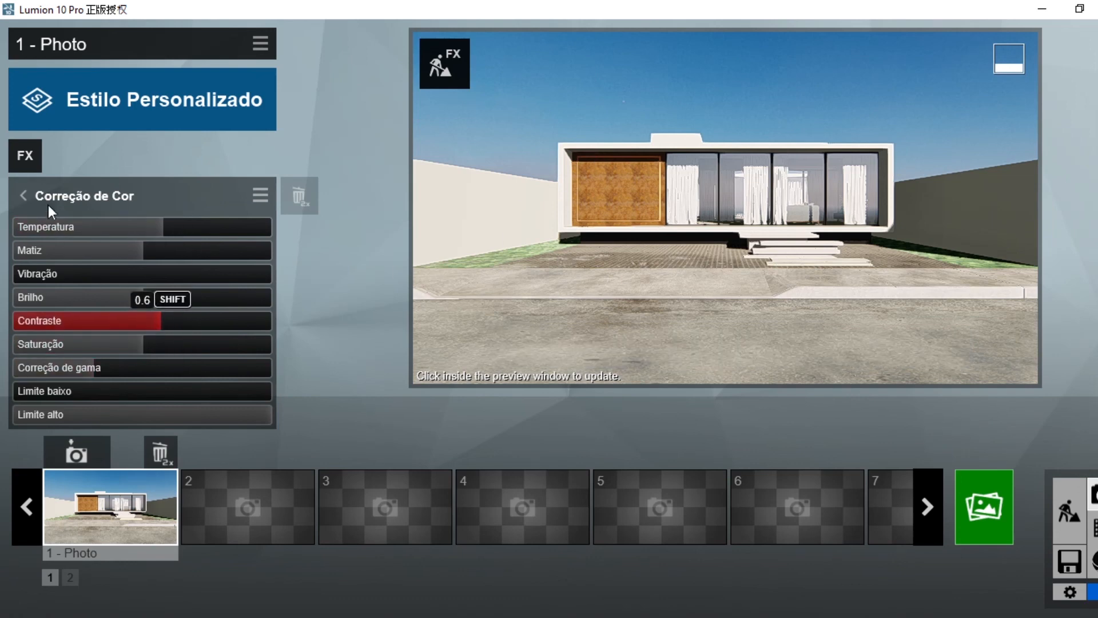
{"action": "left_click", "coordinate": [23, 196]}
{"action": "left_click", "coordinate": [121, 200]}
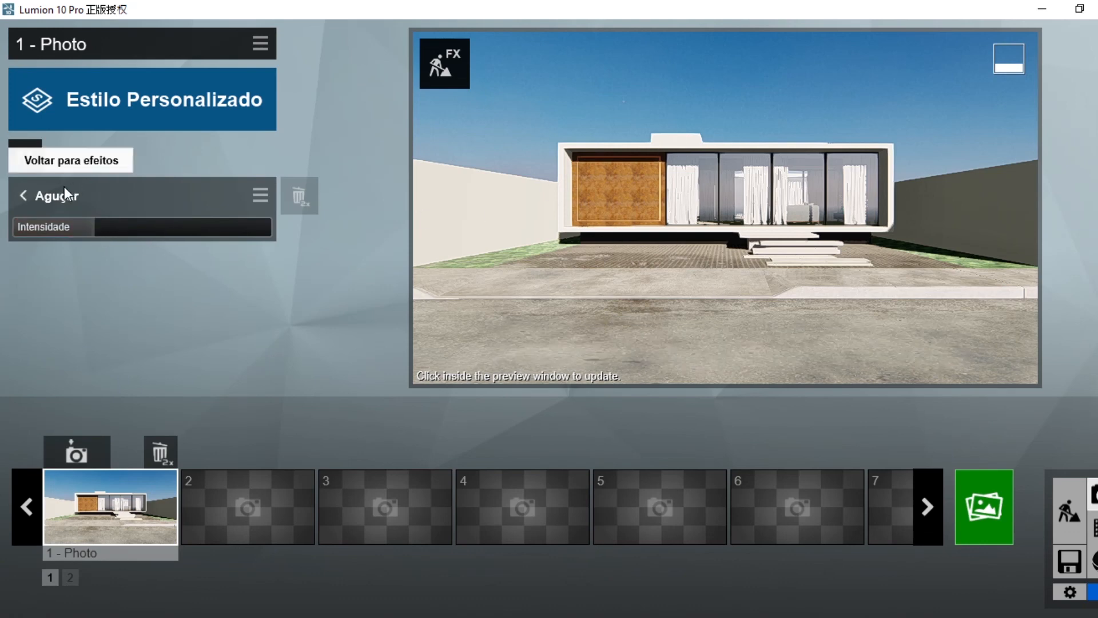
{"action": "left_click", "coordinate": [23, 196]}
Examine photo 1's Sombra settings, including the coloration, shadow type, soft shadows and fine-detail shadows, and return to the effect list.
{"action": "left_click", "coordinate": [206, 164]}
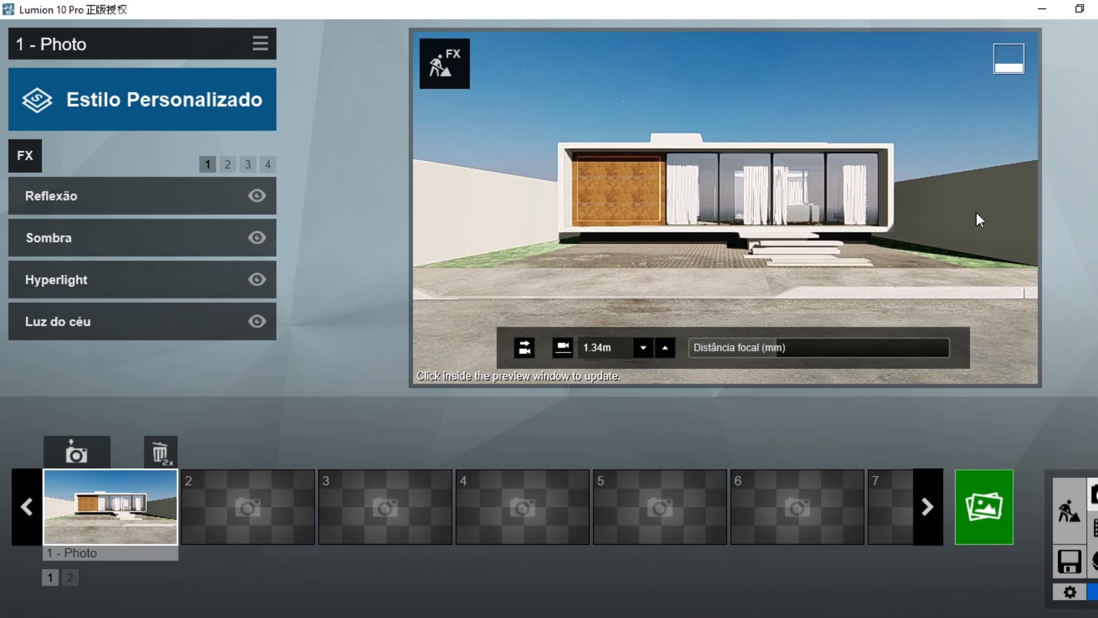
{"action": "left_click", "coordinate": [150, 247]}
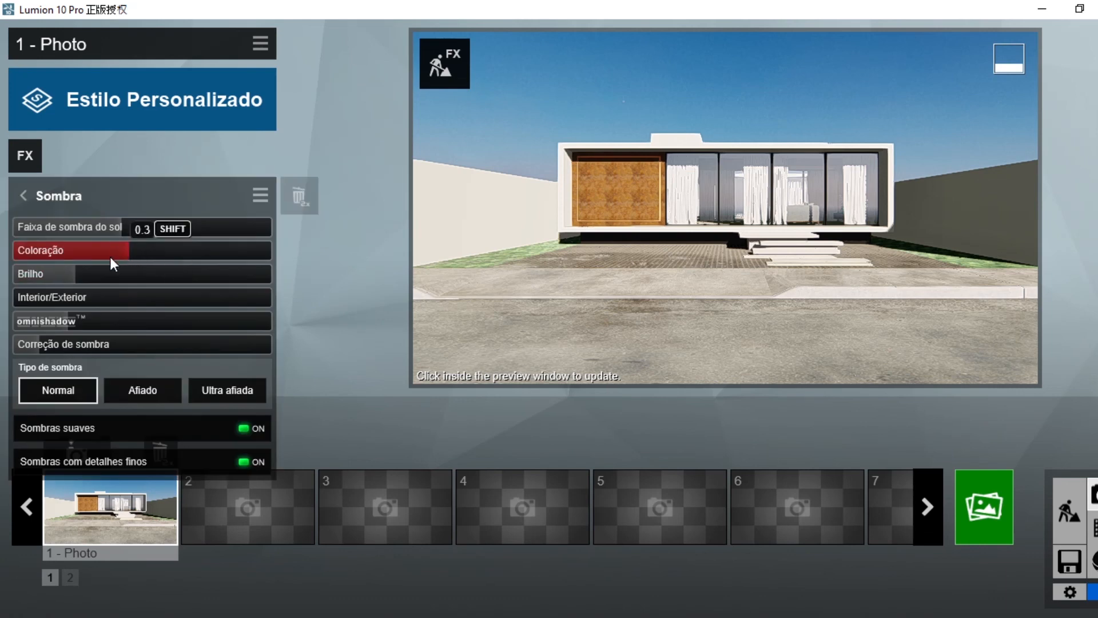
{"action": "mouse_move", "coordinate": [944, 216]}
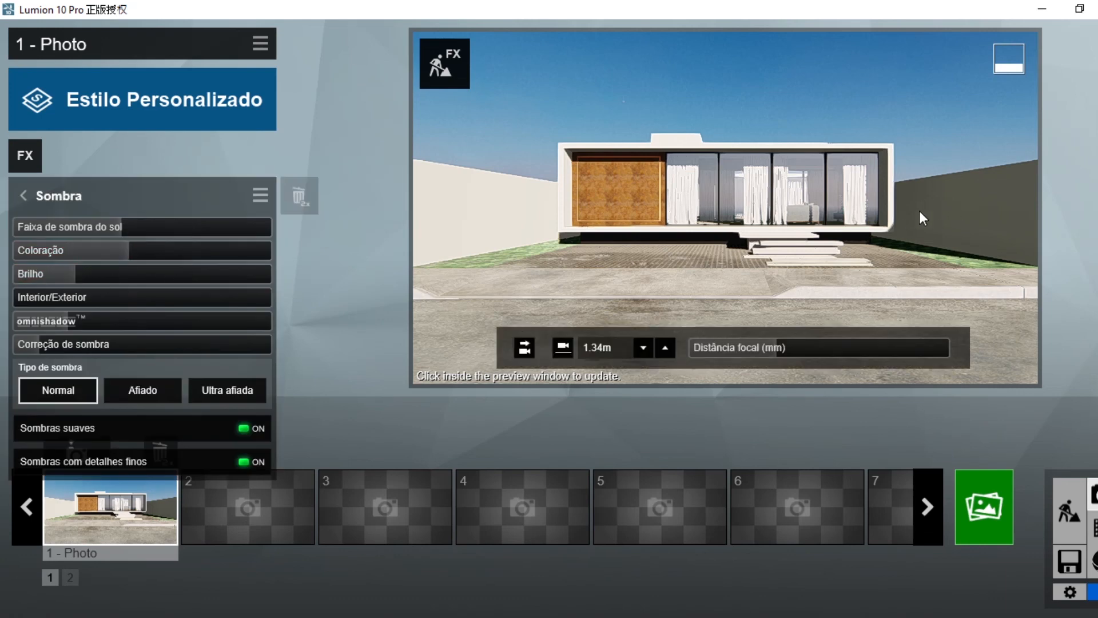
{"action": "left_click", "coordinate": [71, 194]}
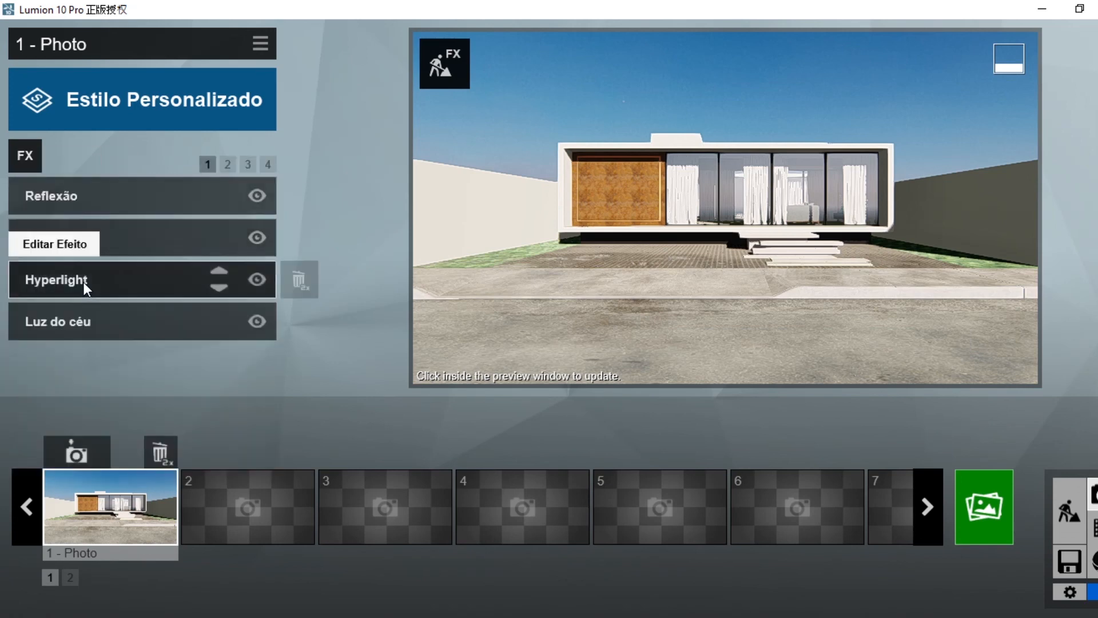
{"action": "left_click", "coordinate": [95, 245]}
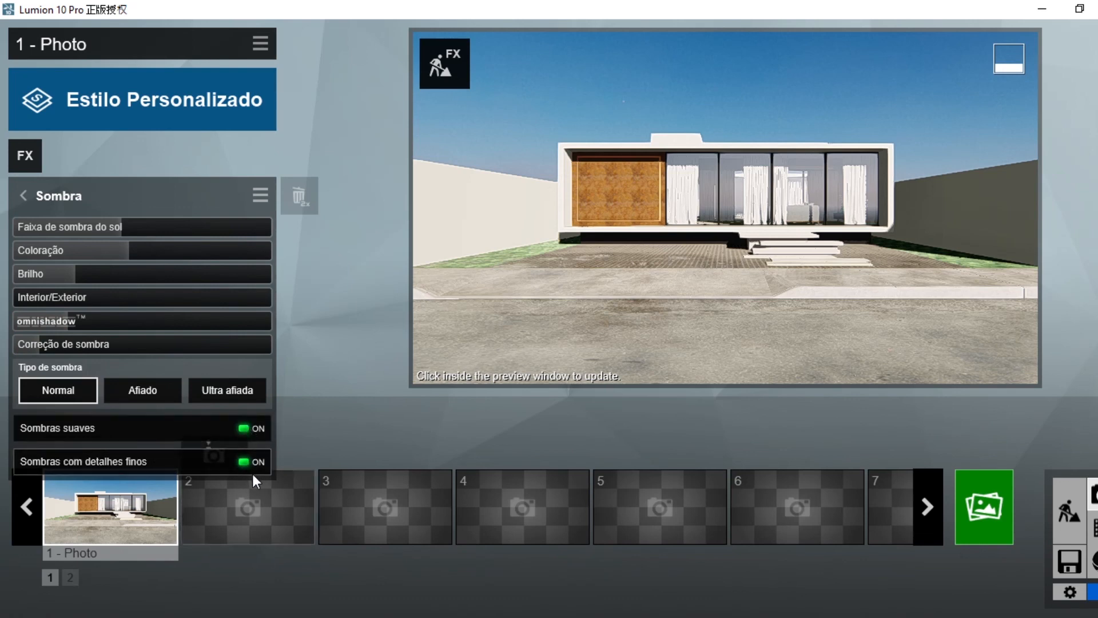
{"action": "left_click", "coordinate": [23, 195]}
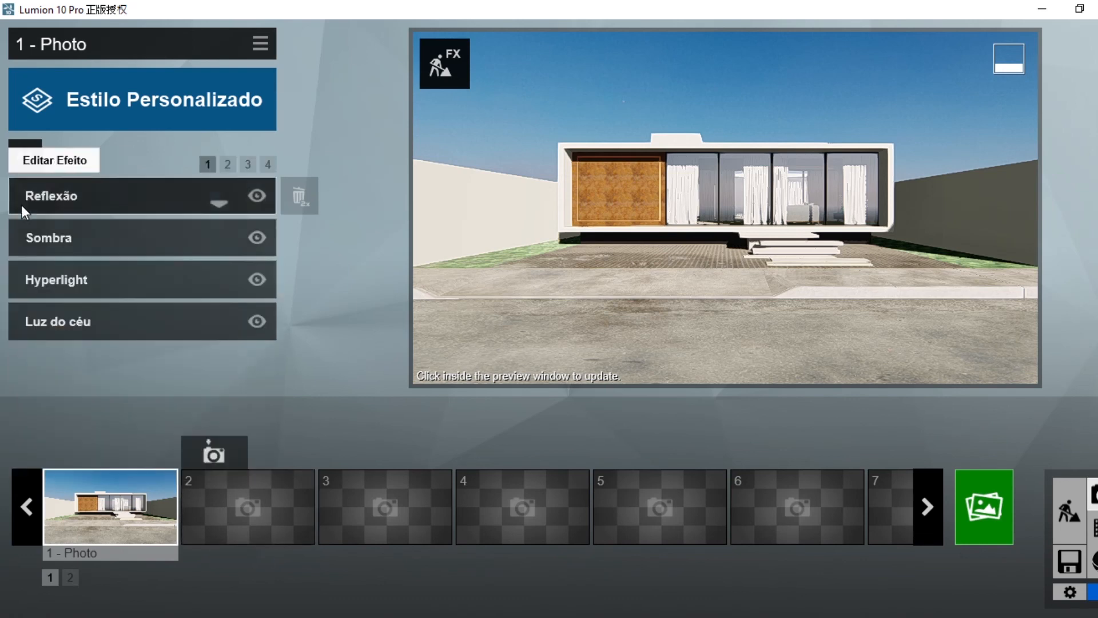
Compare photo 1's Reflexão effect with speedray Reflexões off and on, leave it on, and return to the effect list.
{"action": "left_click", "coordinate": [103, 200]}
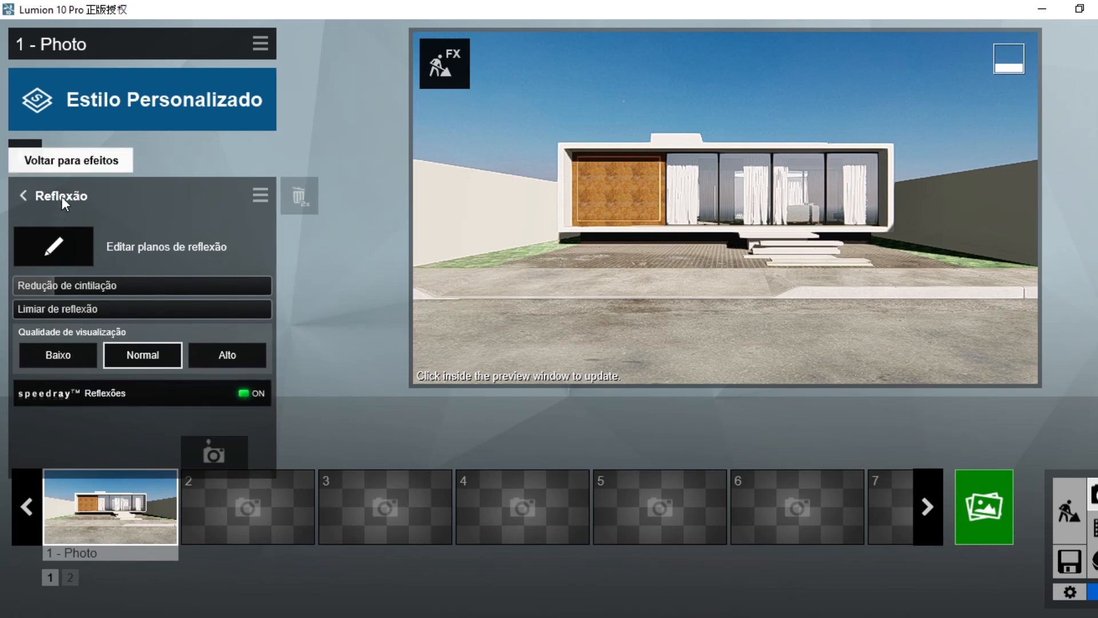
{"action": "left_click", "coordinate": [250, 392]}
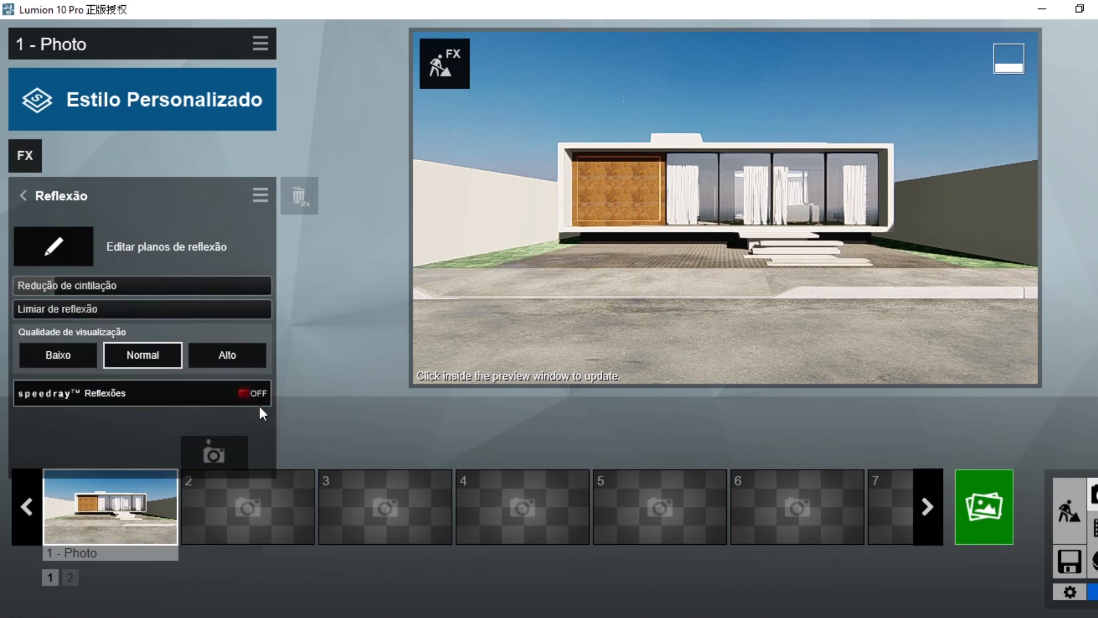
{"action": "left_click", "coordinate": [248, 393]}
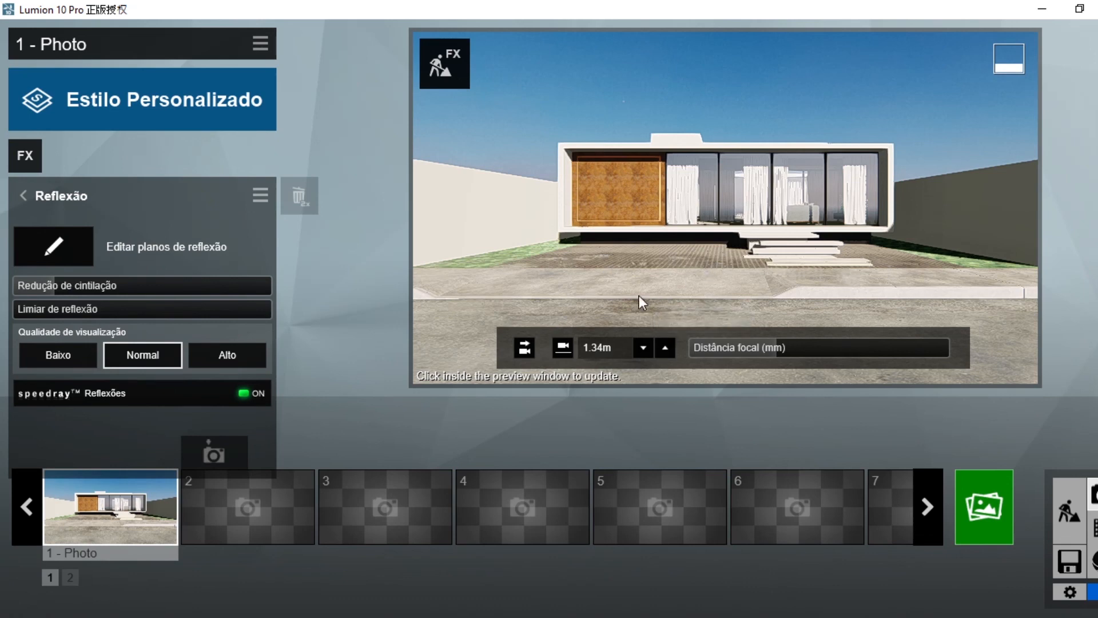
{"action": "left_click", "coordinate": [250, 392]}
{"action": "left_click", "coordinate": [249, 392]}
{"action": "left_click", "coordinate": [23, 195]}
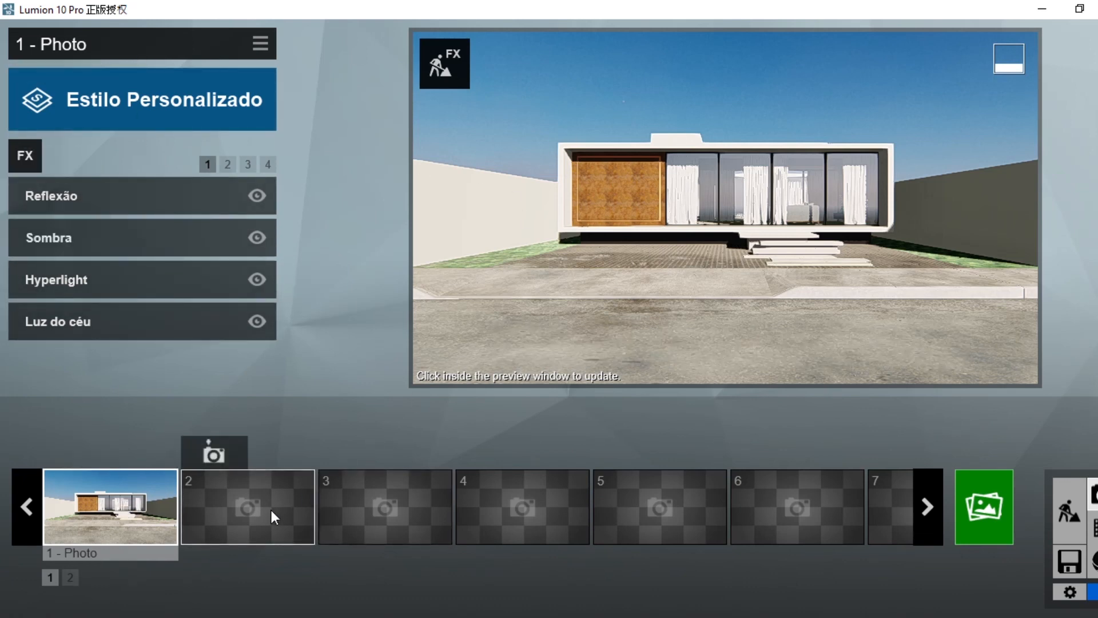
{"action": "mouse_move", "coordinate": [359, 499]}
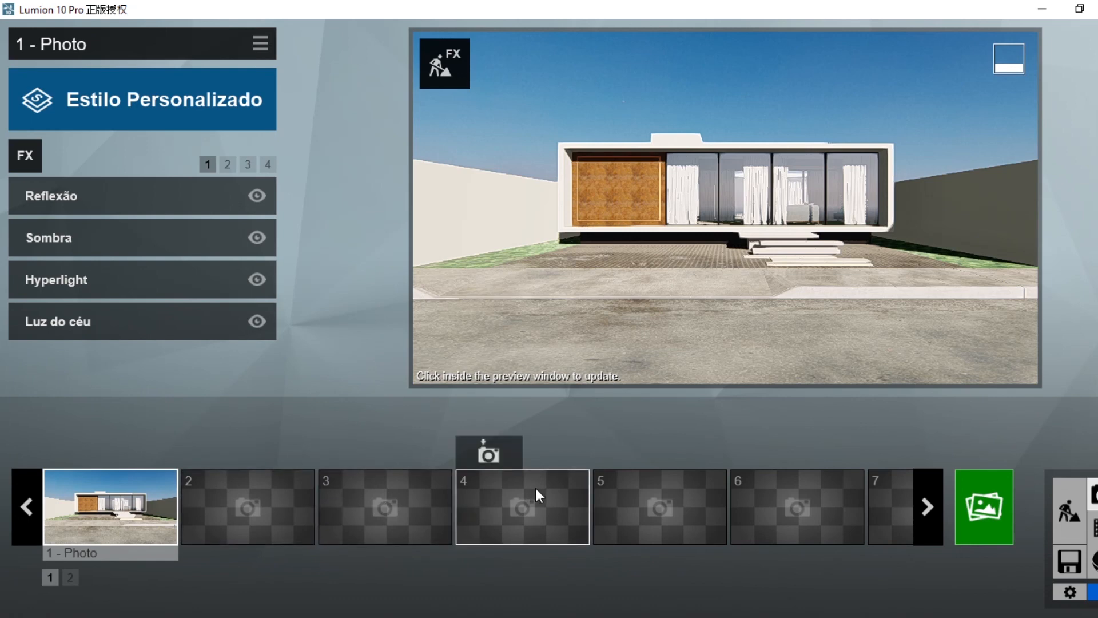